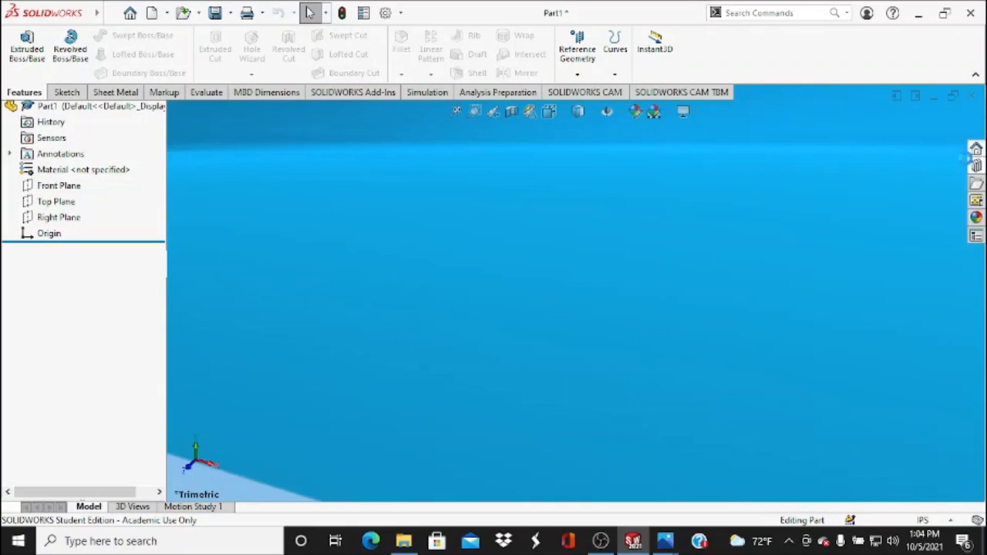
# - Apply the Backdrop - Studio Room 2 scene from the Basic Scenes library to the part's background
pyautogui.click(975, 165)
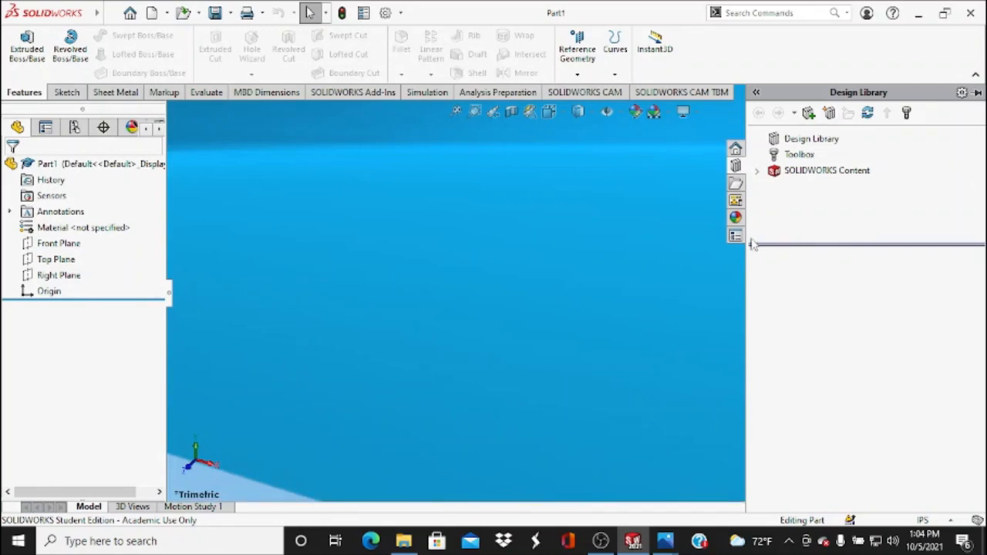
pyautogui.click(738, 219)
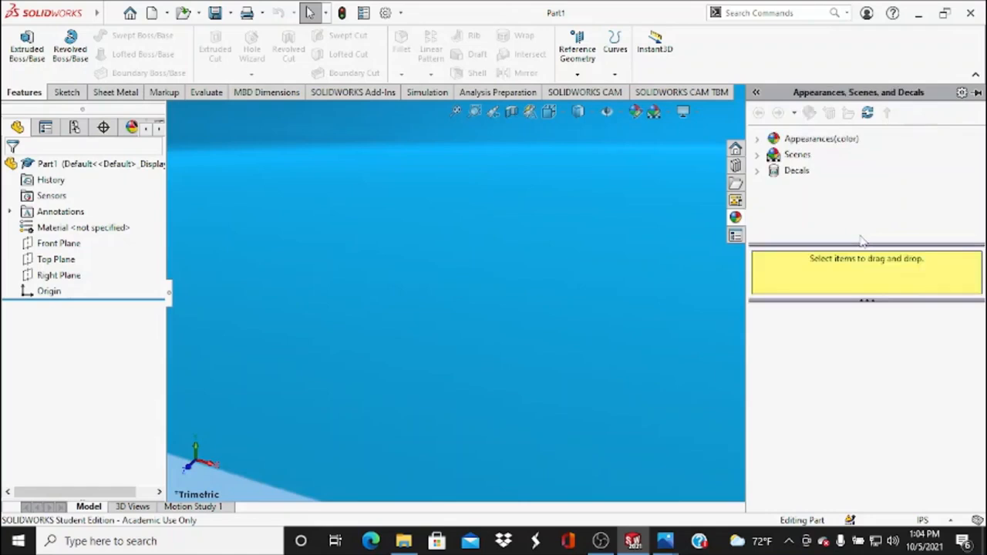
pyautogui.click(820, 141)
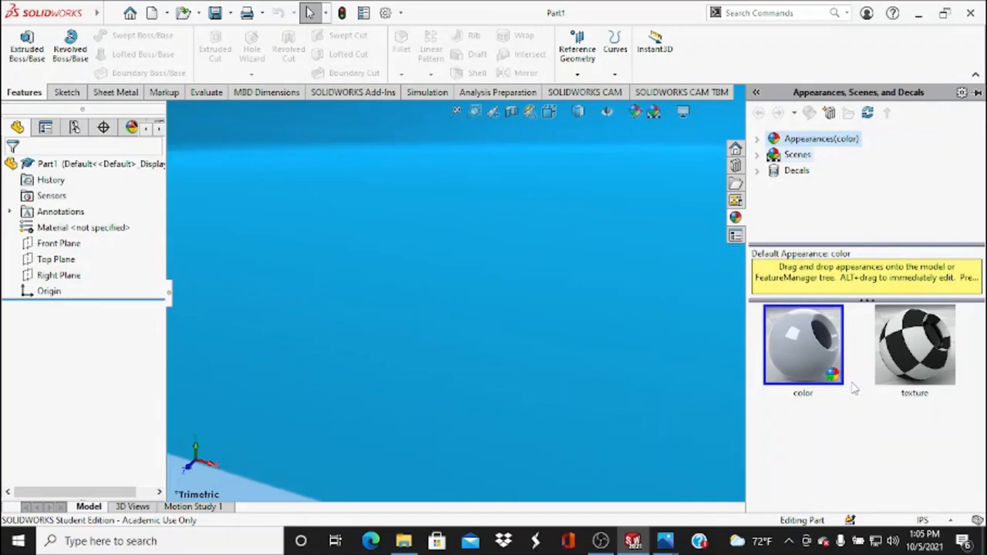
pyautogui.click(797, 155)
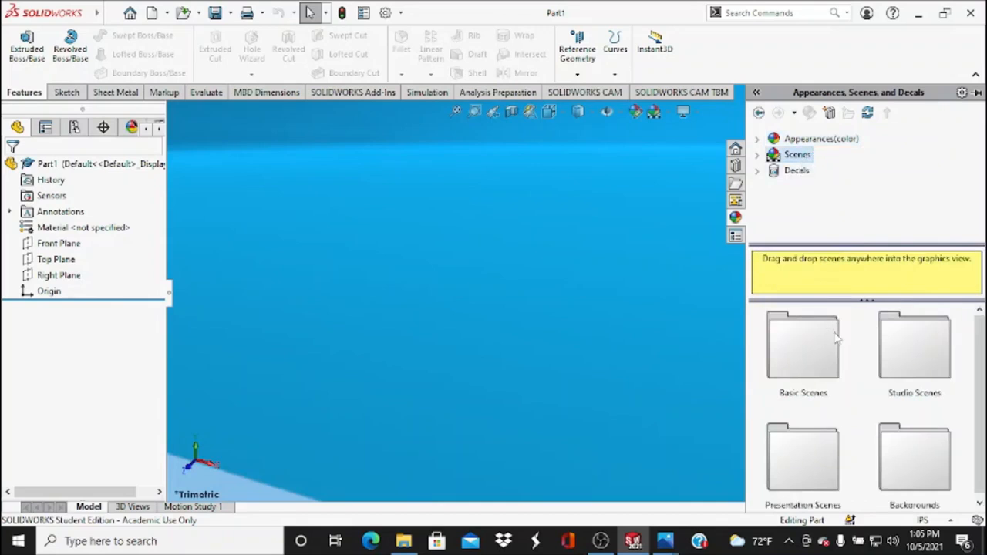
pyautogui.scroll(-1, 860, 376)
pyautogui.scroll(1, 862, 377)
pyautogui.scroll(-1, 863, 377)
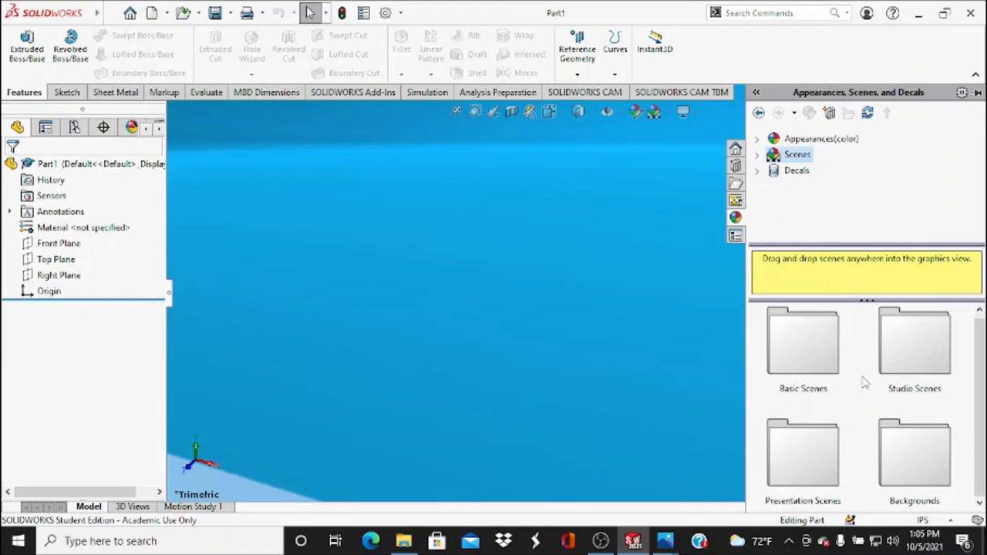
pyautogui.click(813, 370)
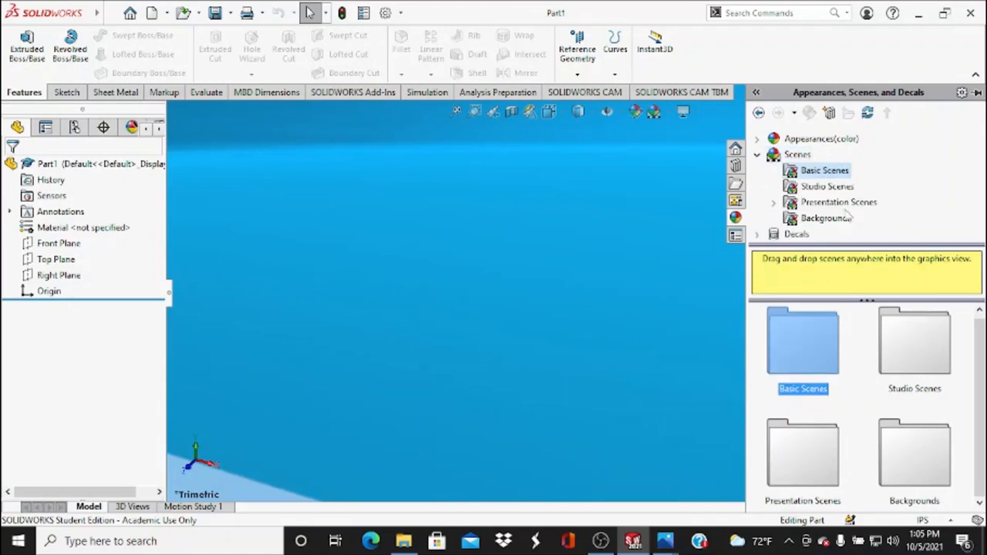
pyautogui.doubleClick(814, 351)
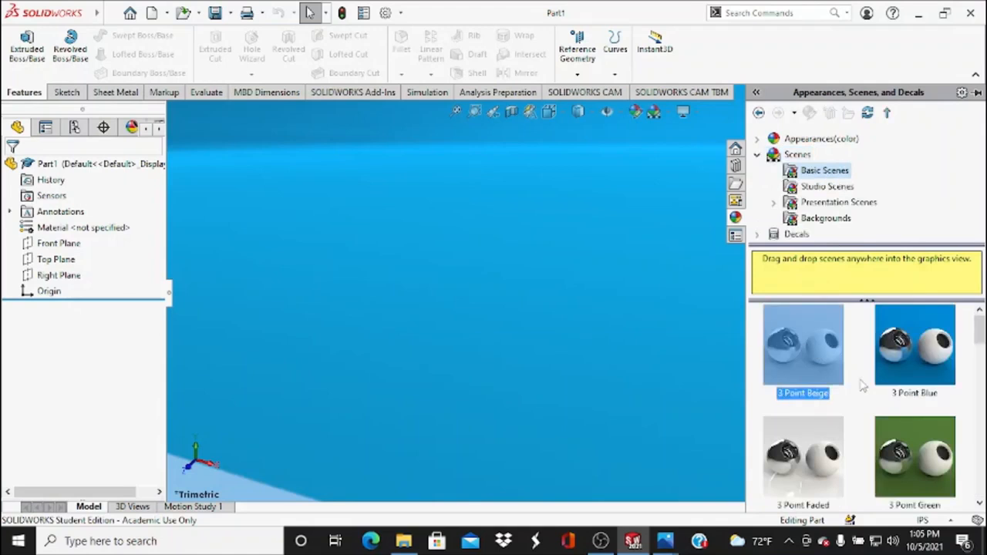
pyautogui.scroll(-10, 864, 384)
pyautogui.click(825, 460)
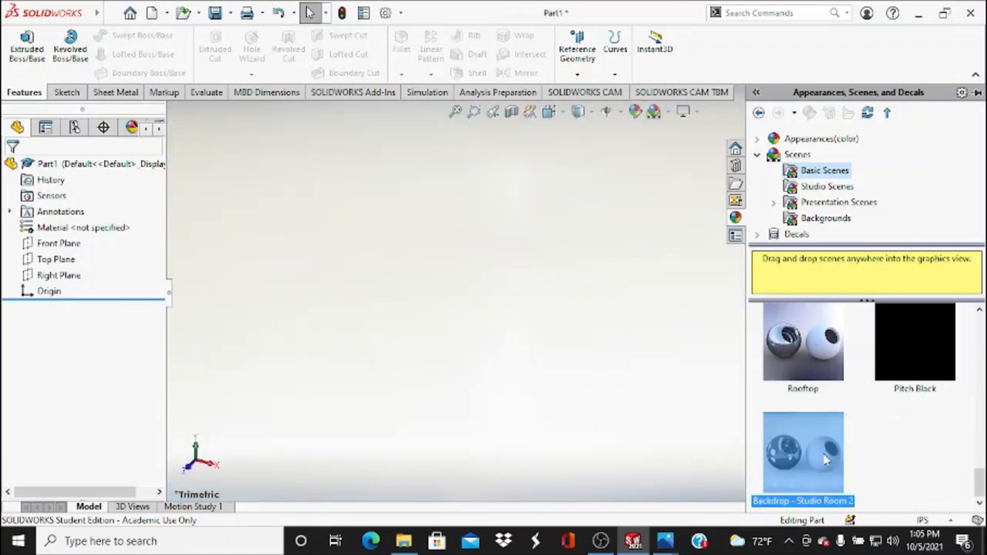
pyautogui.doubleClick(825, 460)
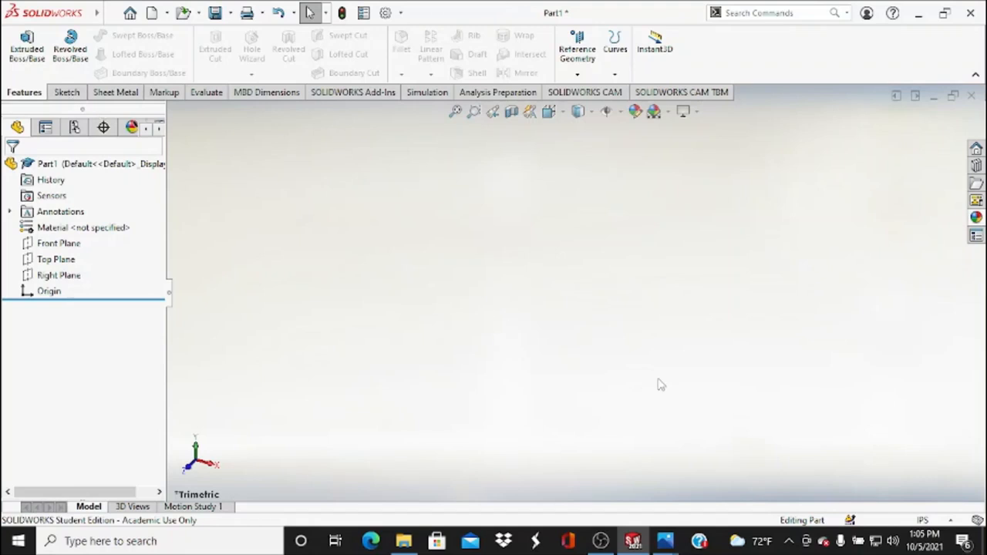
# - Check the reference drawing 3D - 3.jpg in Photos and set the part's units to MMGS (millimeter, gram, second)
pyautogui.moveTo(665, 541)
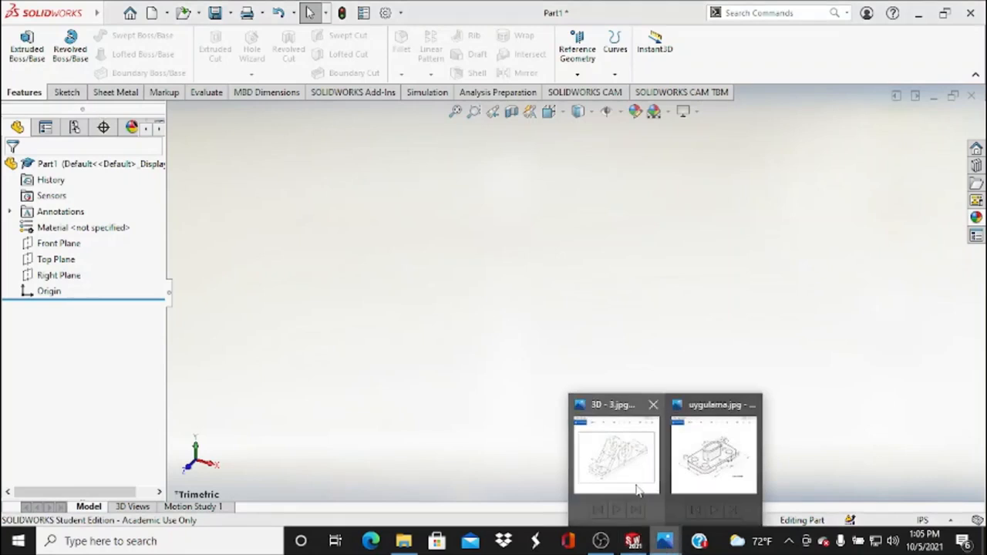
pyautogui.click(629, 484)
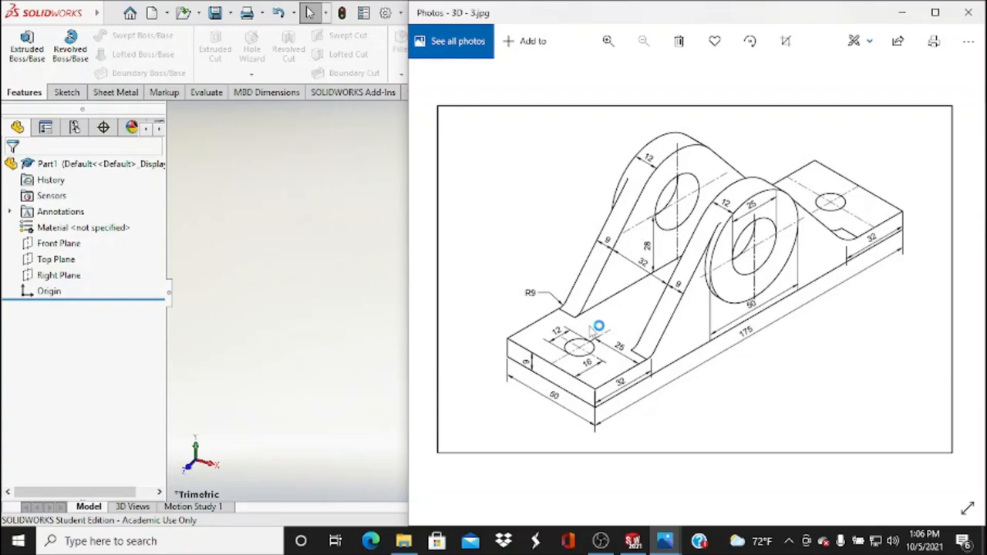
pyautogui.click(355, 301)
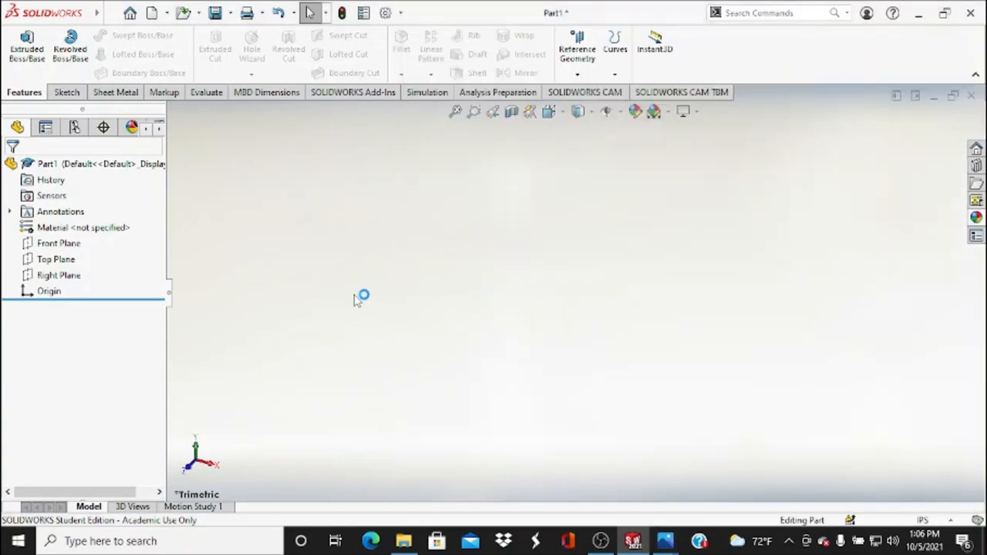
pyautogui.click(924, 521)
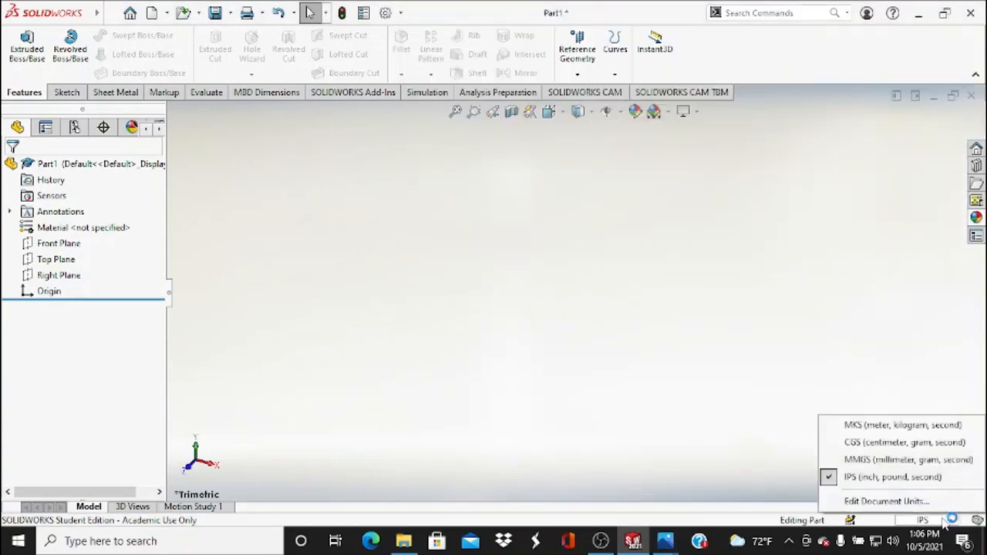
pyautogui.click(932, 460)
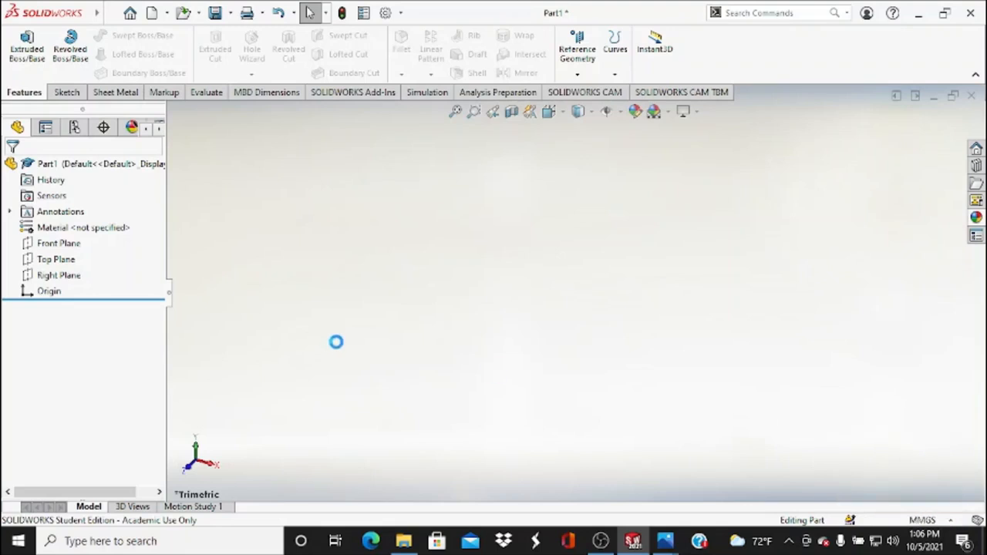
# - Start a sketch on the Top Plane and draw a center rectangle about 217 by 80 mm centred on the origin
pyautogui.click(59, 92)
pyautogui.click(23, 45)
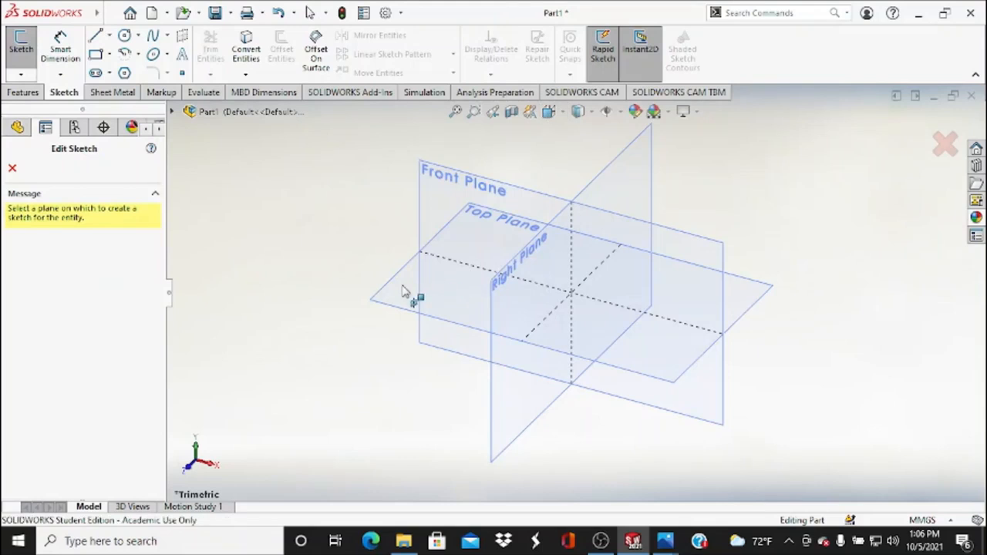
pyautogui.click(402, 285)
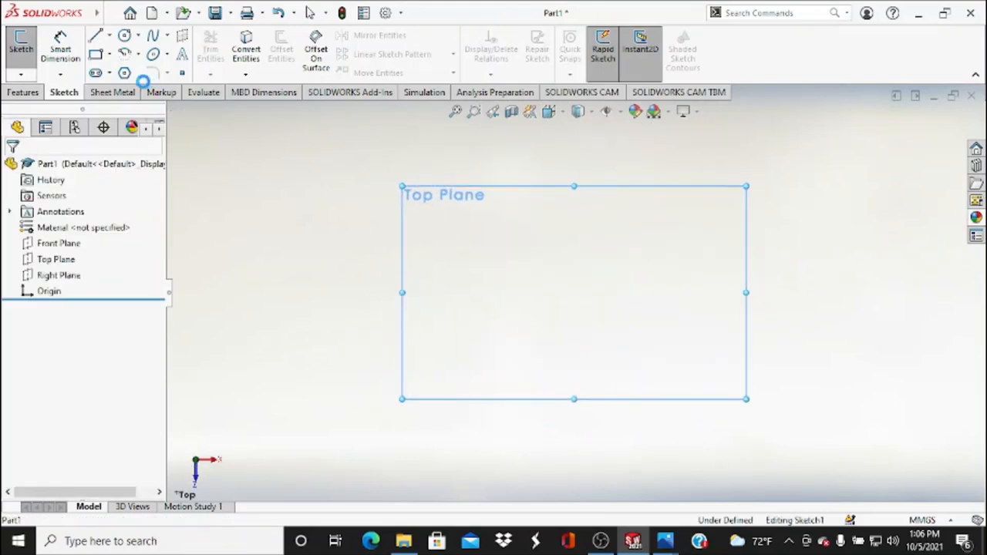
pyautogui.click(107, 54)
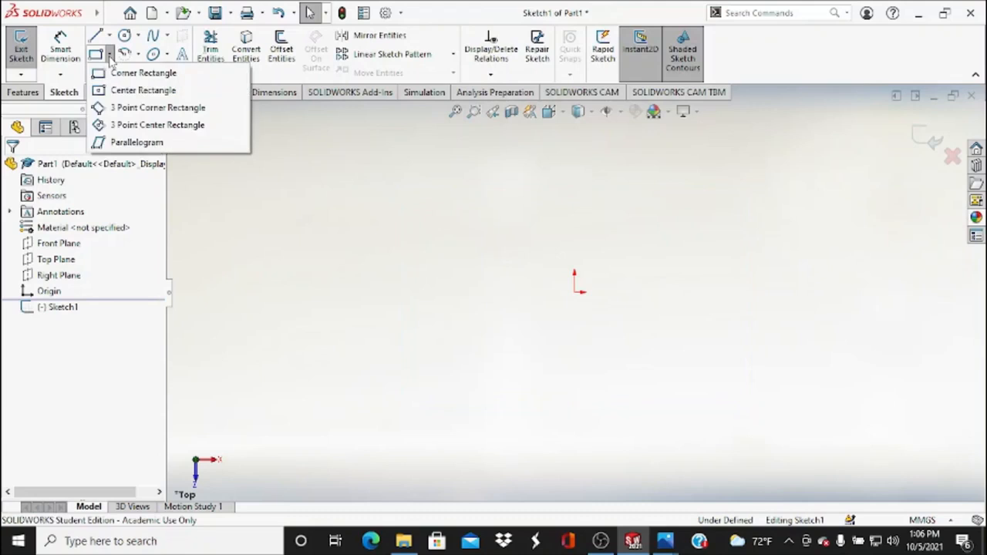
pyautogui.click(575, 294)
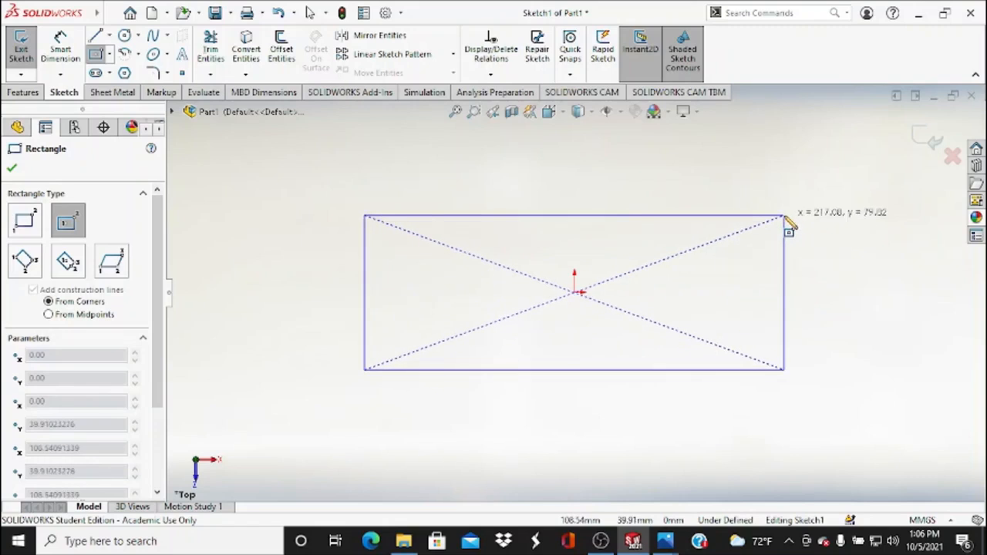
pyautogui.click(784, 218)
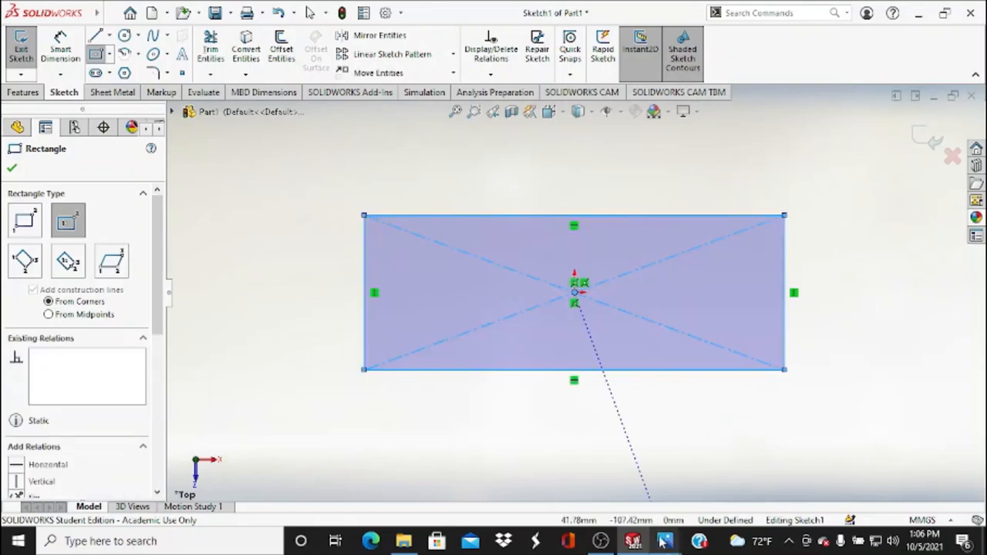
# - Consult the reference drawing for the base size and dimension the rectangle's left vertical edge to 50 mm
pyautogui.moveTo(664, 541)
pyautogui.click(631, 490)
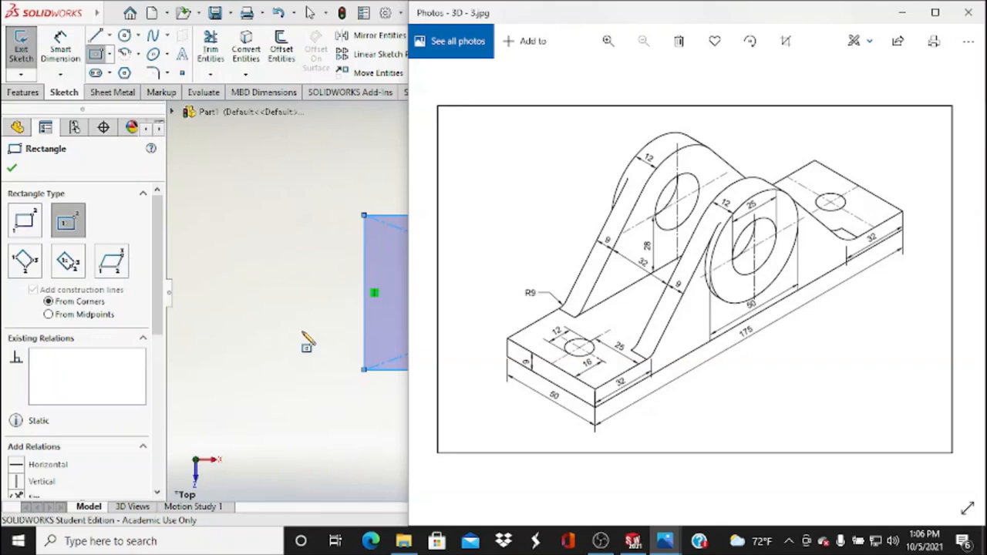
pyautogui.click(77, 171)
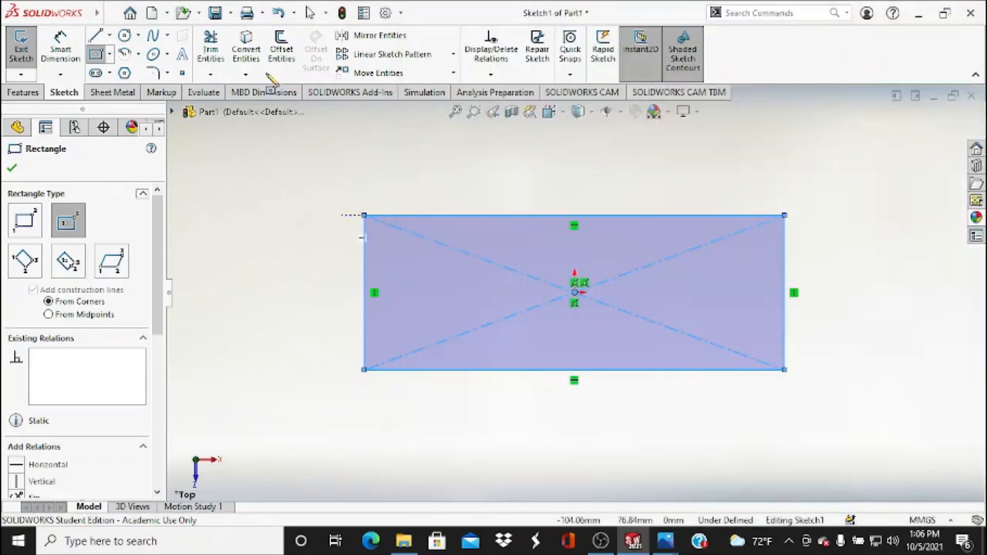
pyautogui.click(60, 48)
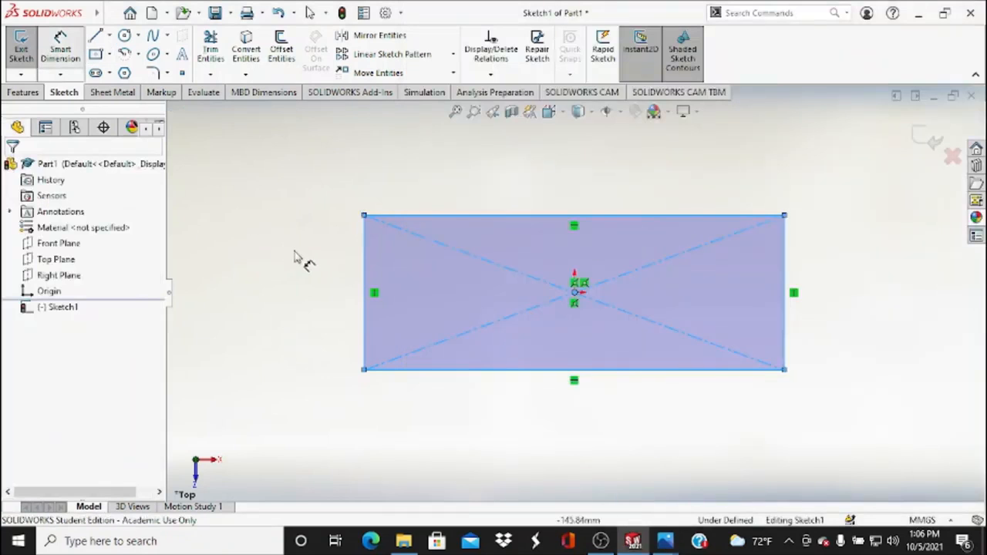
pyautogui.click(364, 266)
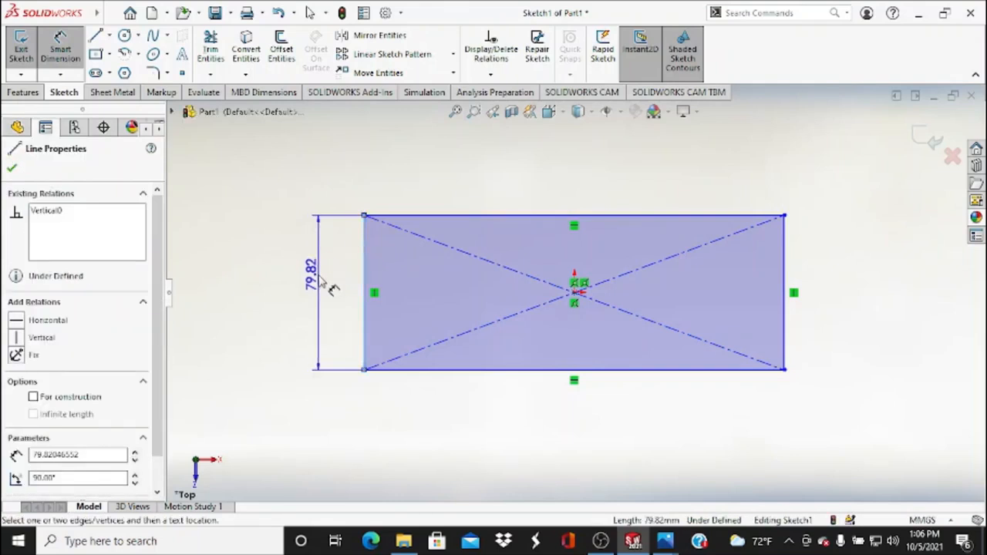
pyautogui.click(332, 288)
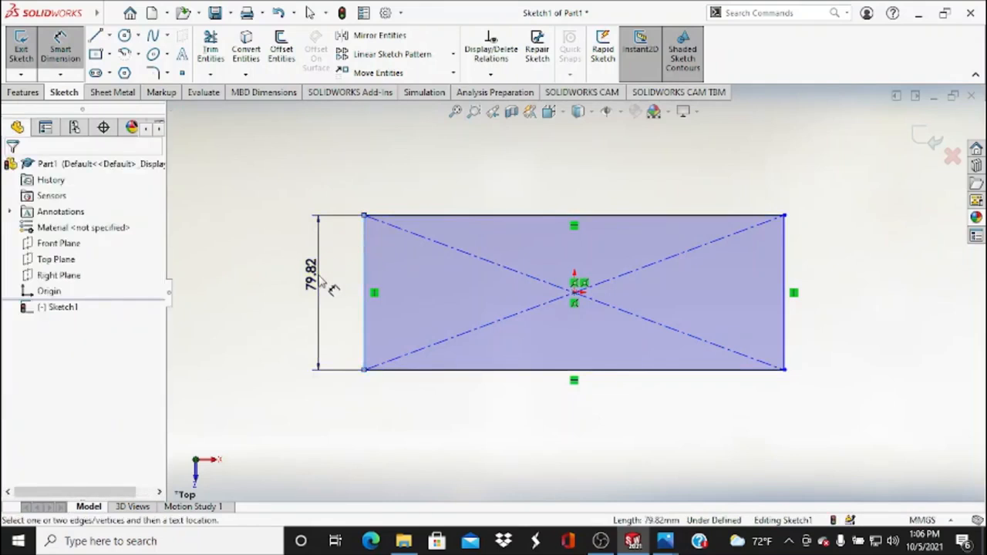
pyautogui.click(322, 282)
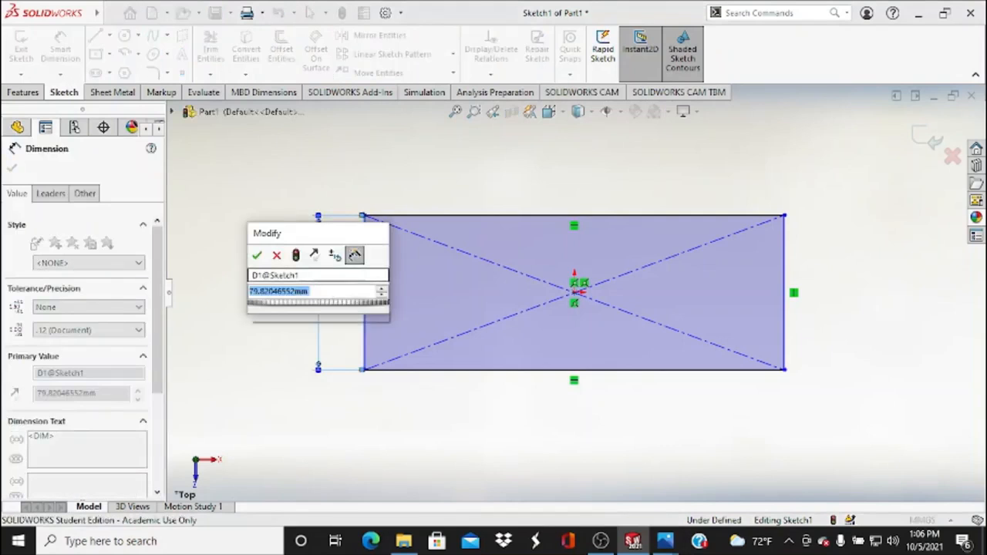
pyautogui.write('50')
pyautogui.press('Return')
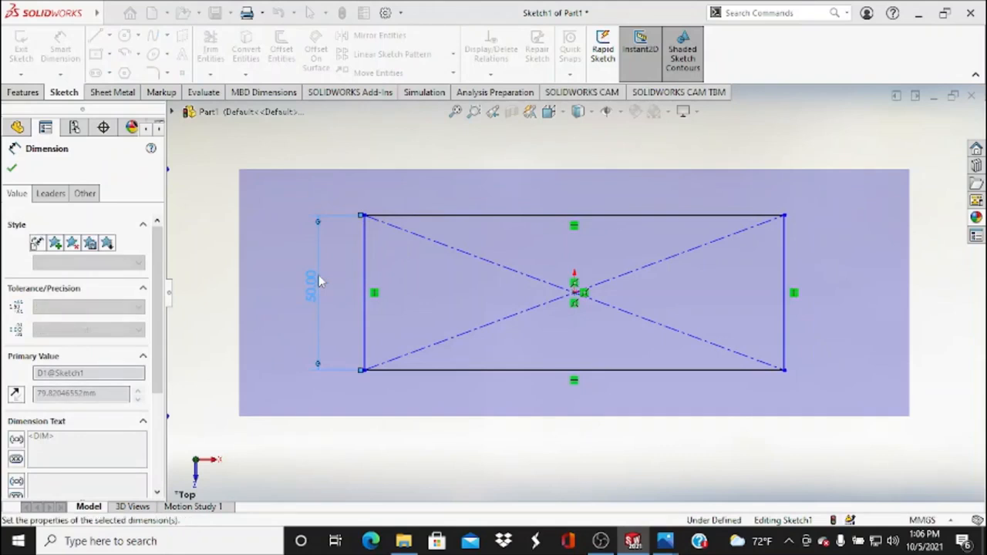
# - Dimension the rectangle's lower horizontal edge to 175 mm
pyautogui.click(468, 371)
pyautogui.click(468, 400)
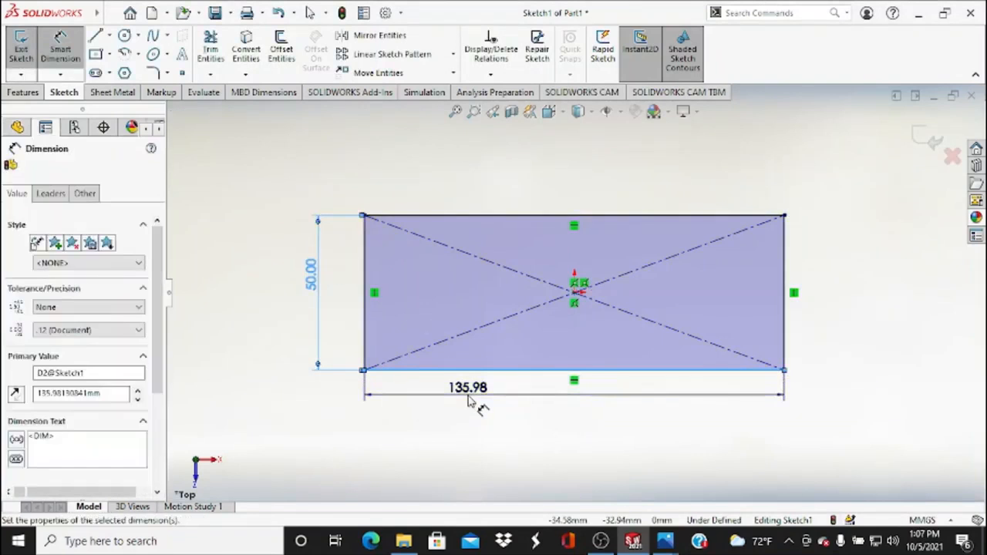
pyautogui.write('175')
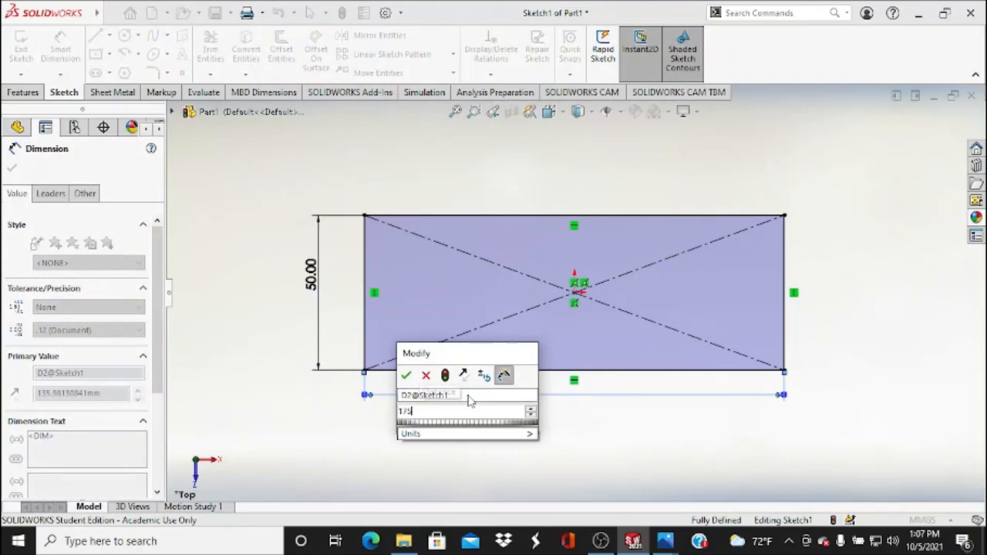
pyautogui.press('Return')
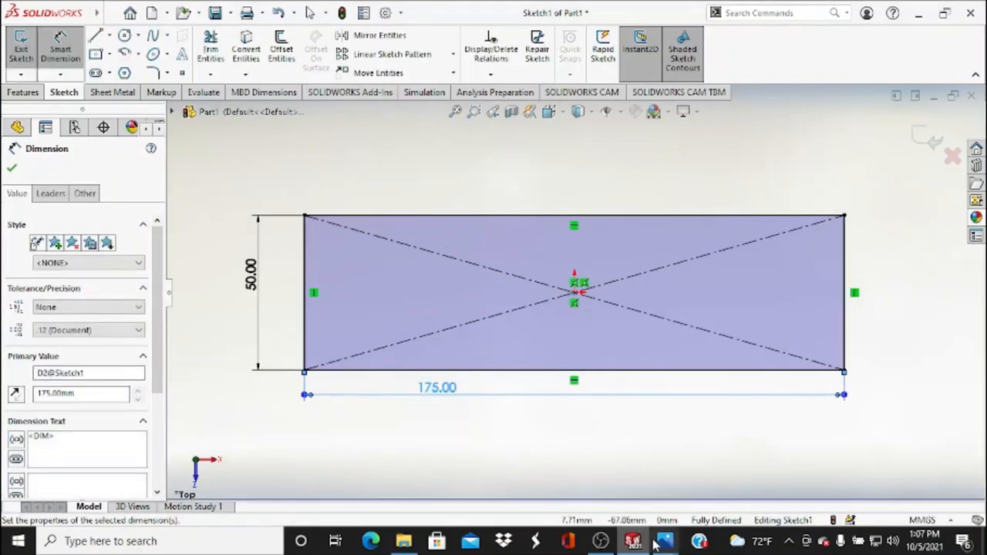
# - Check the hole position in the reference drawing and place a sketch point level with the origin, about 18 mm inside the rectangle's left edge
pyautogui.moveTo(665, 541)
pyautogui.click(648, 474)
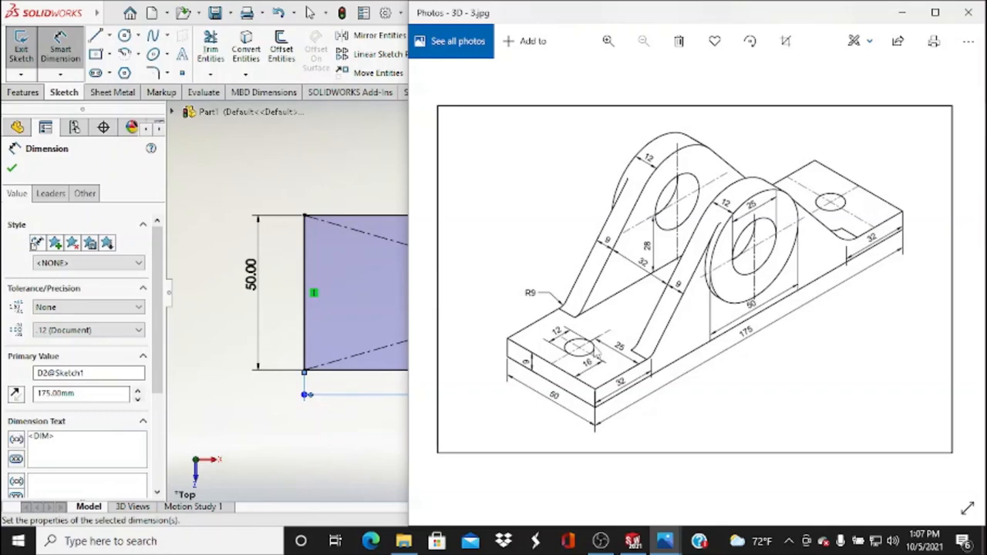
pyautogui.click(354, 424)
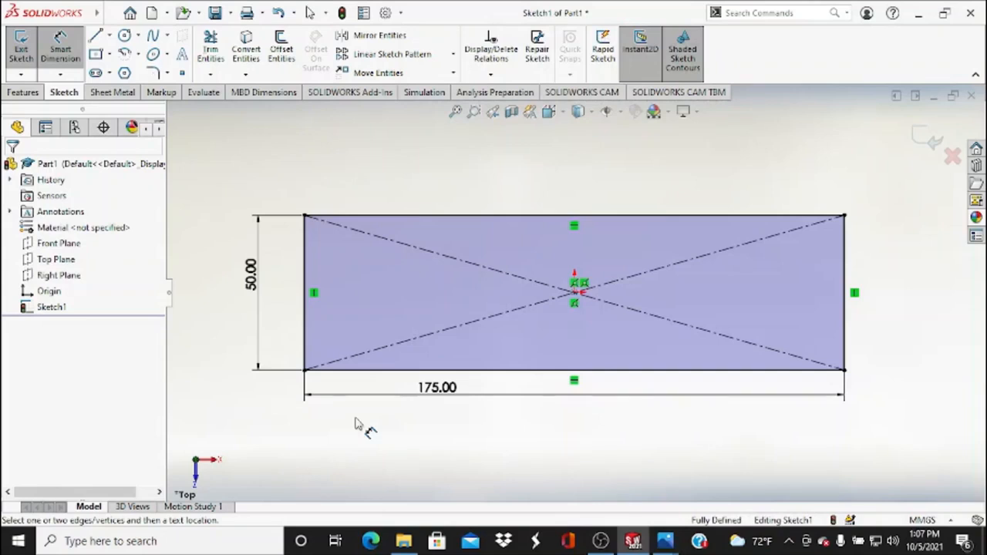
pyautogui.click(183, 72)
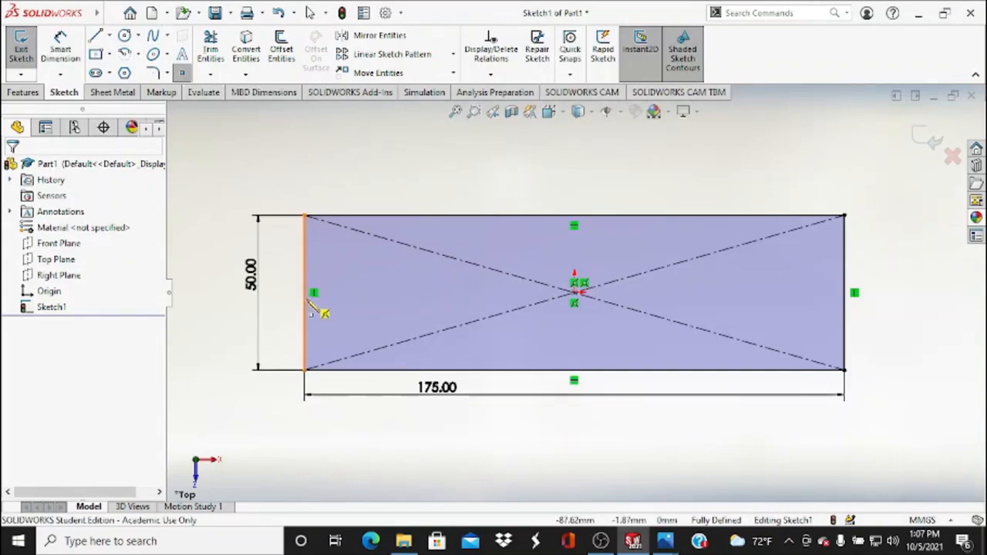
pyautogui.click(359, 292)
# - Dimension the sketch point 16 mm from the rectangle's left vertical edge
pyautogui.click(60, 48)
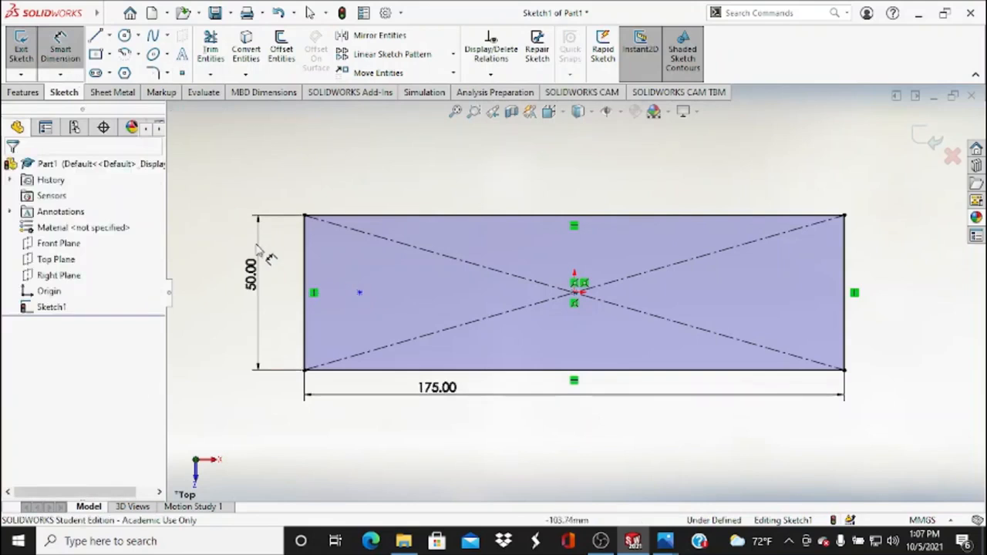
pyautogui.click(360, 293)
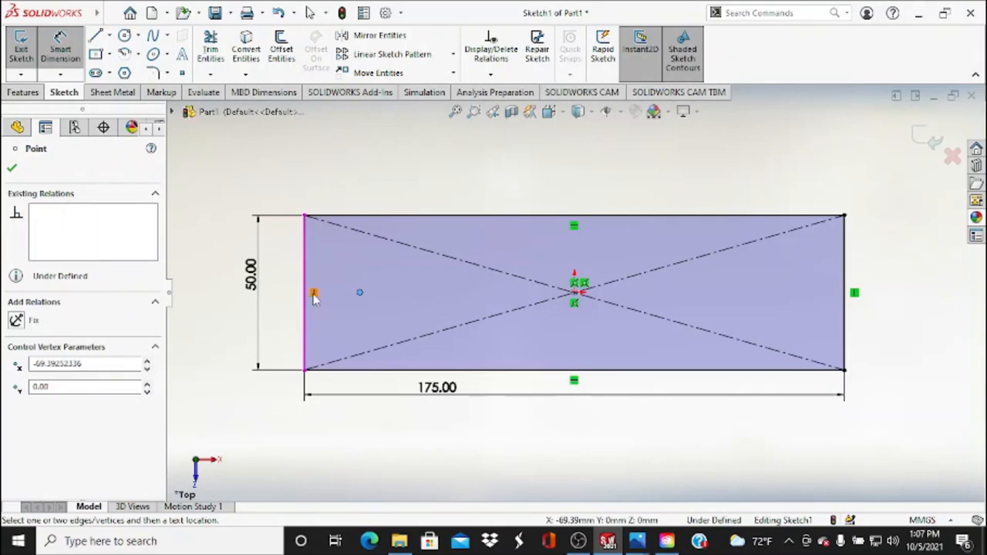
pyautogui.click(313, 298)
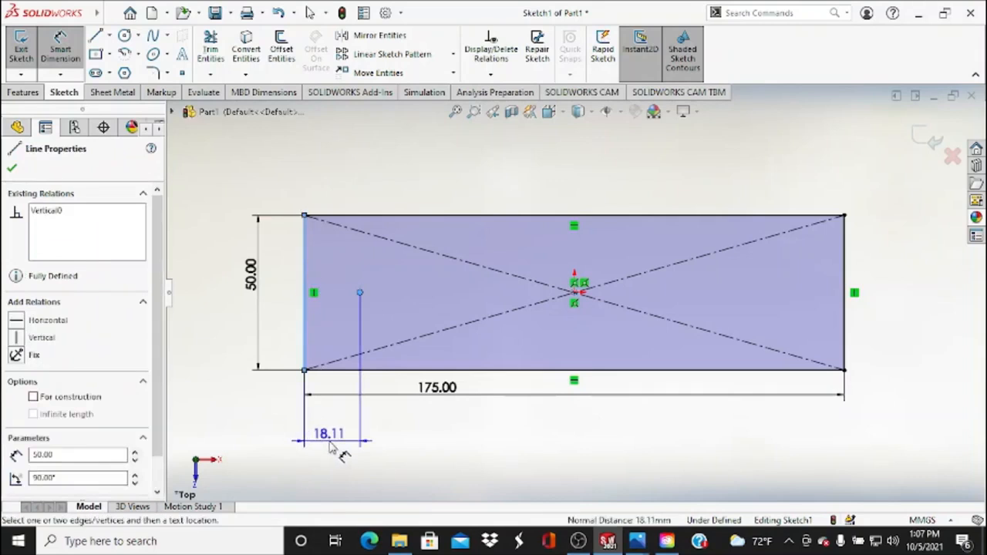
pyautogui.click(331, 452)
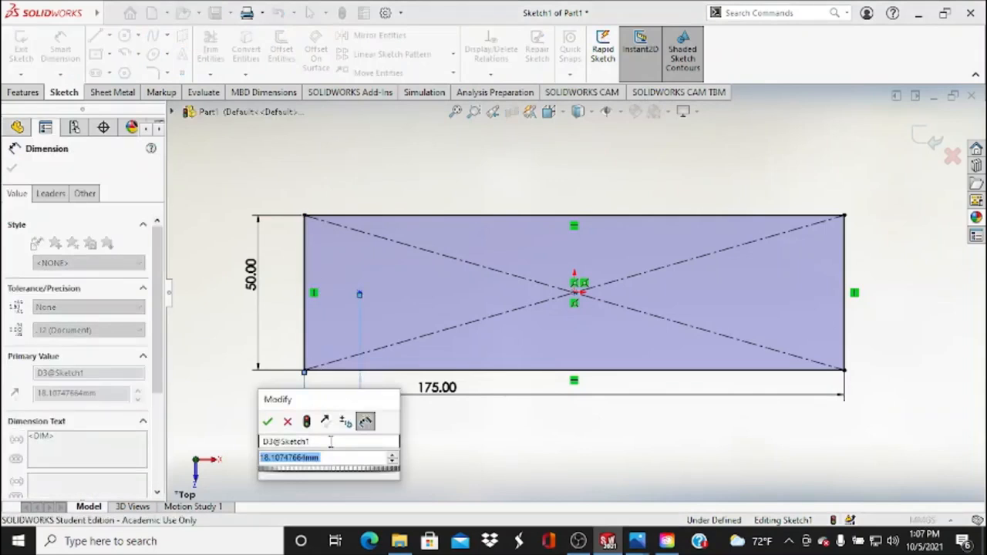
pyautogui.write('16')
pyautogui.press('Return')
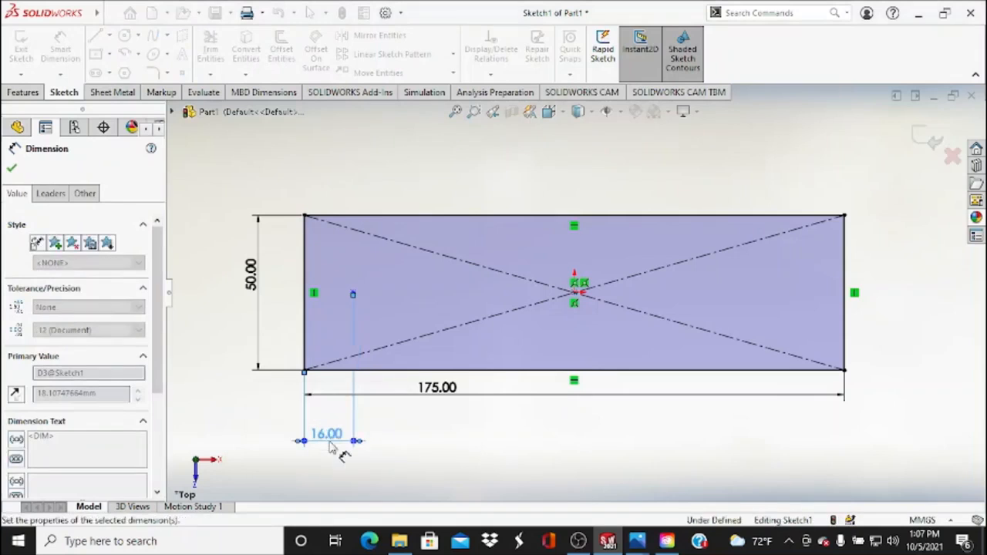
pyautogui.click(11, 167)
# - Draw a vertical centerline about 48 mm long from the origin up past the rectangle's upper edge
pyautogui.click(110, 36)
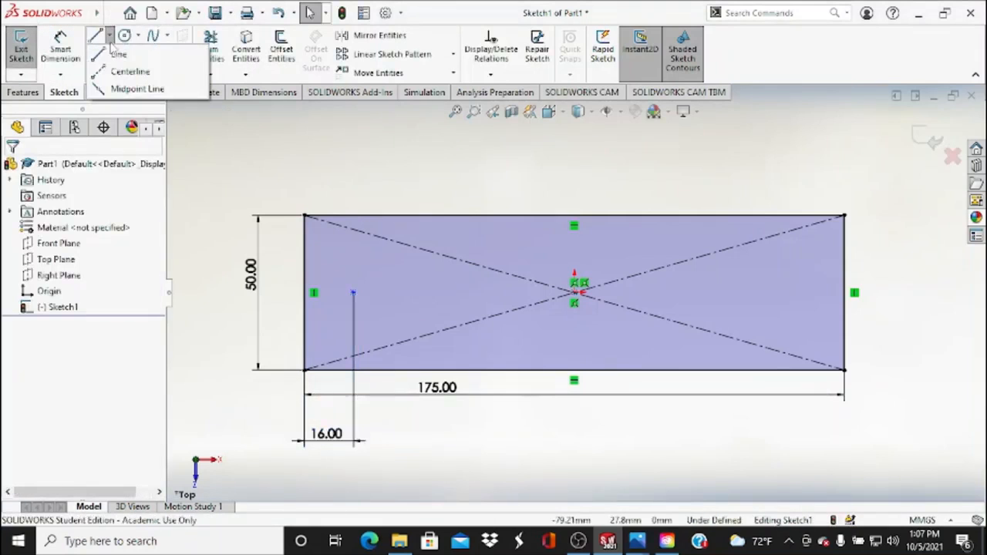
pyautogui.click(116, 71)
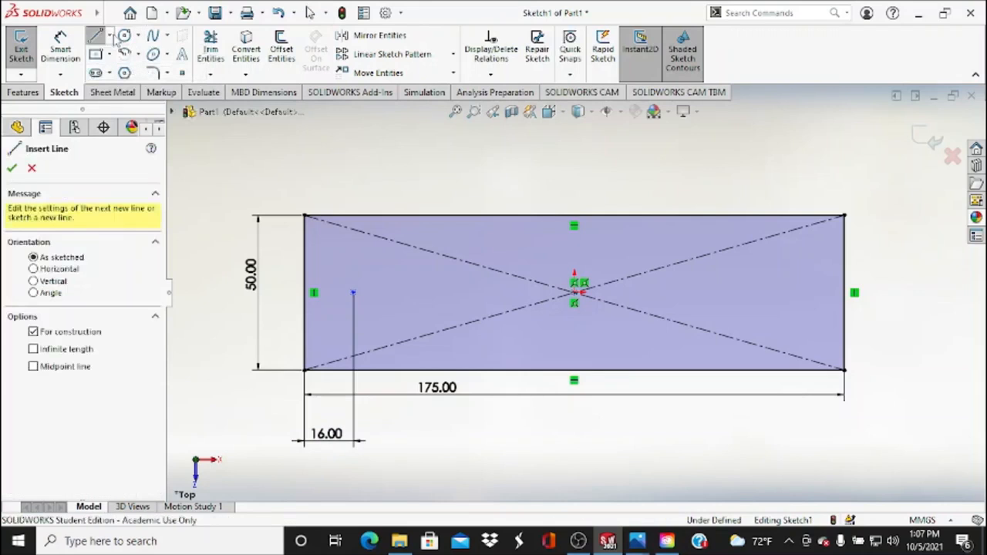
pyautogui.click(578, 292)
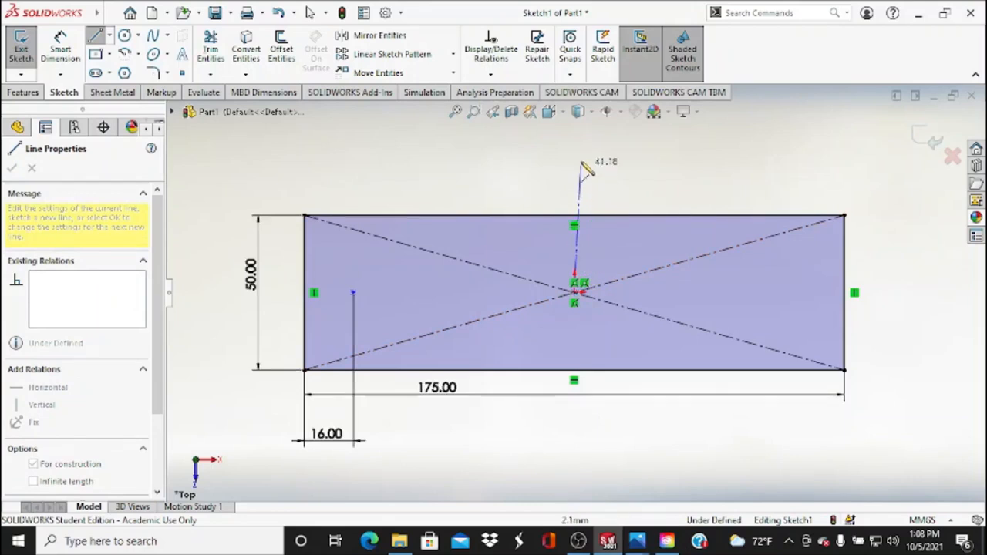
pyautogui.click(574, 145)
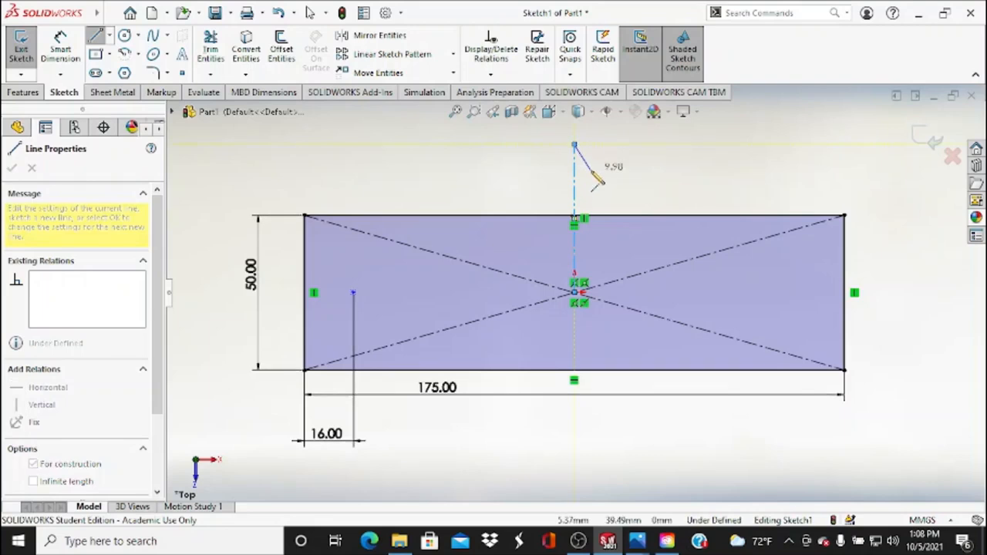
pyautogui.press('Escape')
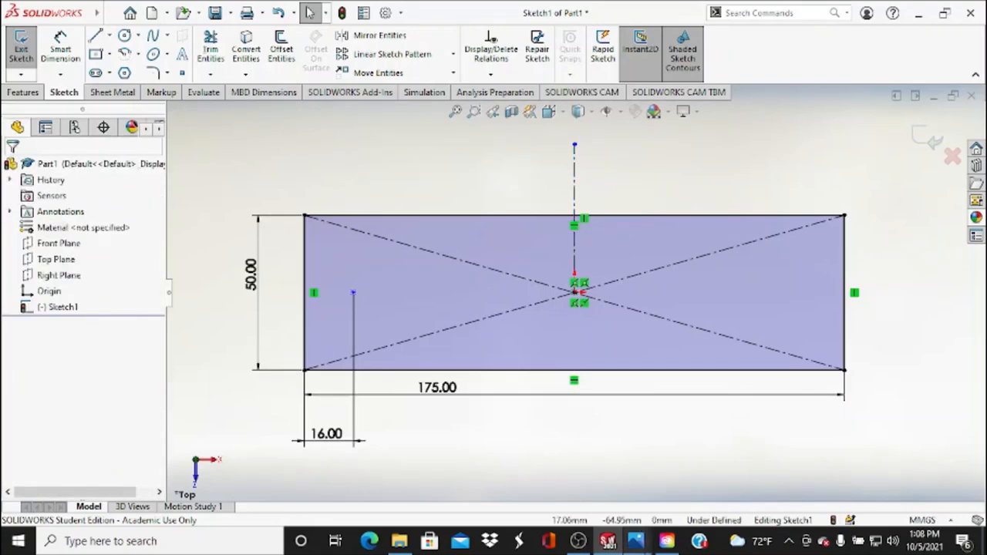
# - Check the hole size in the 3D - 3.jpg drawing and sketch a circle about 11 mm in diameter centred on the sketch point
pyautogui.moveTo(636, 541)
pyautogui.click(680, 474)
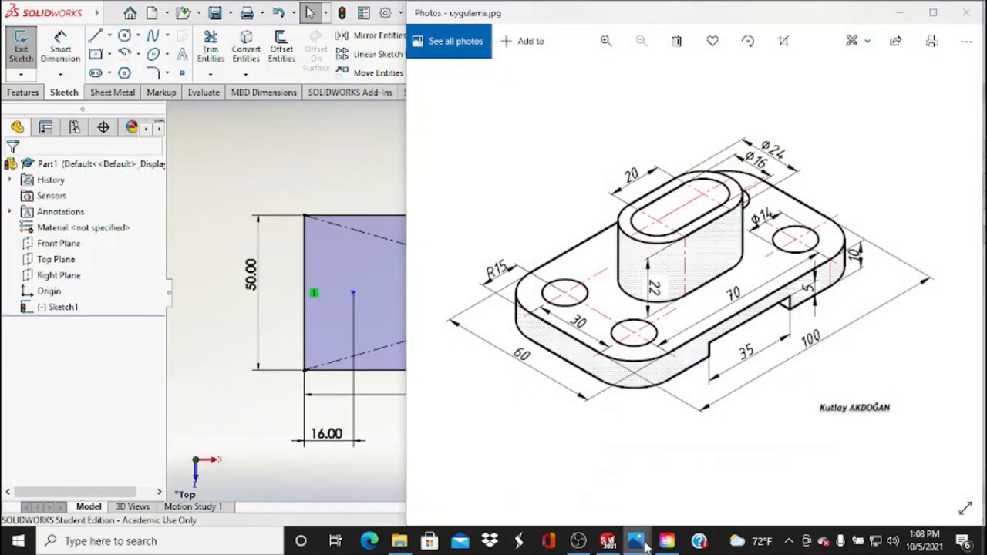
pyautogui.click(626, 484)
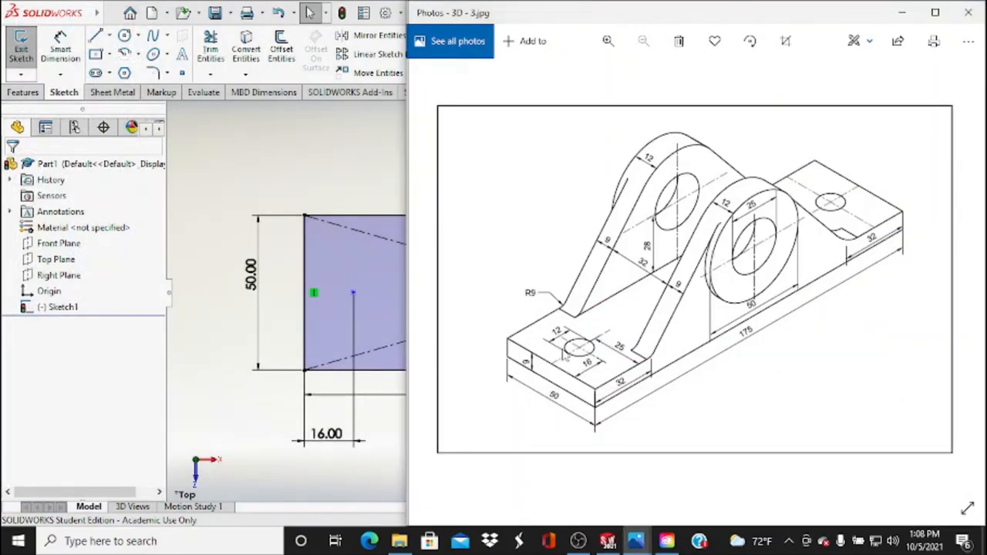
pyautogui.click(914, 11)
pyautogui.click(124, 35)
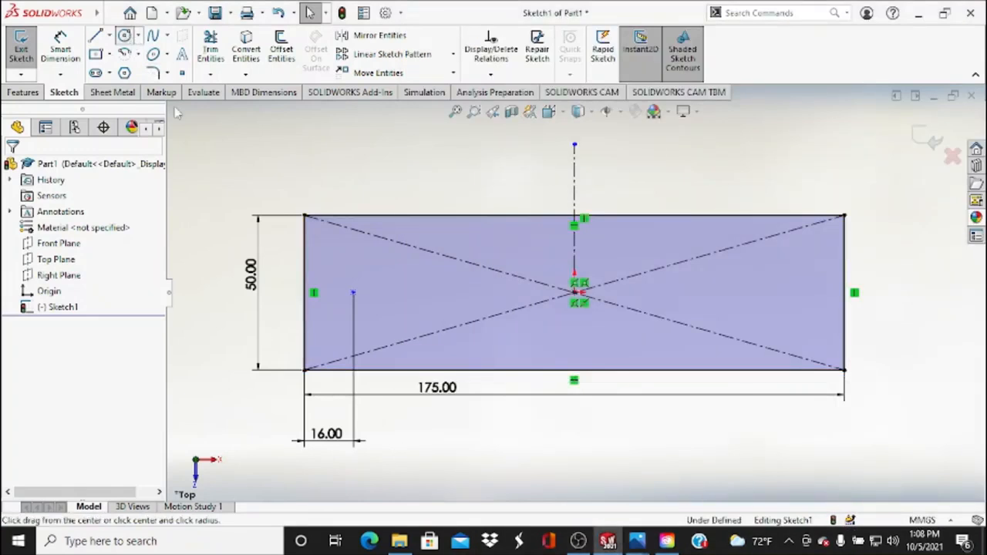
pyautogui.click(353, 293)
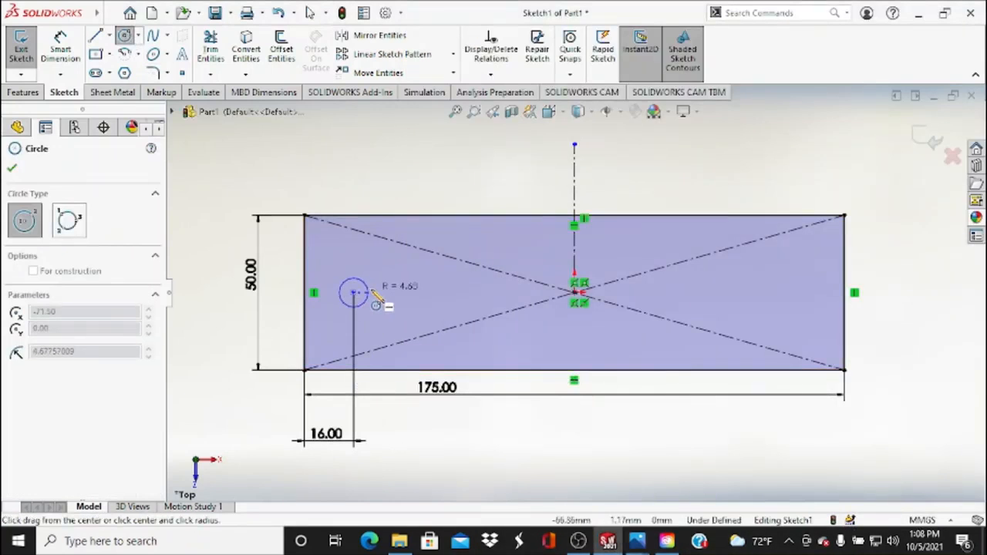
pyautogui.click(370, 298)
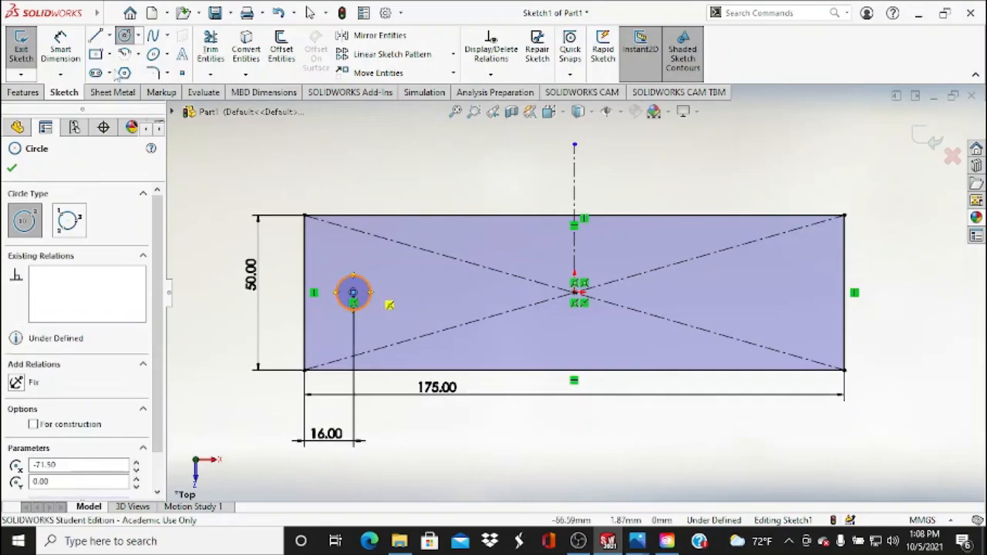
# - Dimension the circle's diameter to 12 mm
pyautogui.click(64, 48)
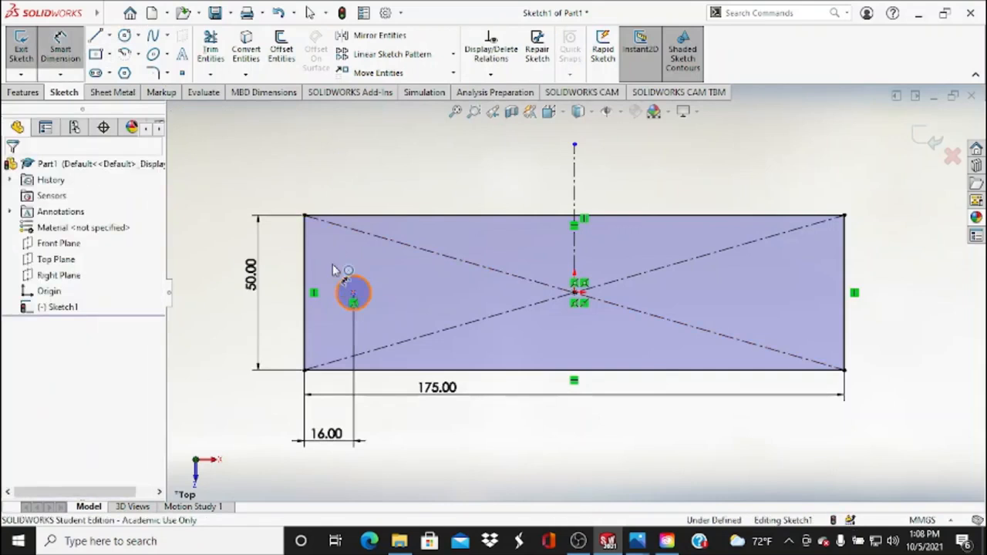
pyautogui.click(342, 282)
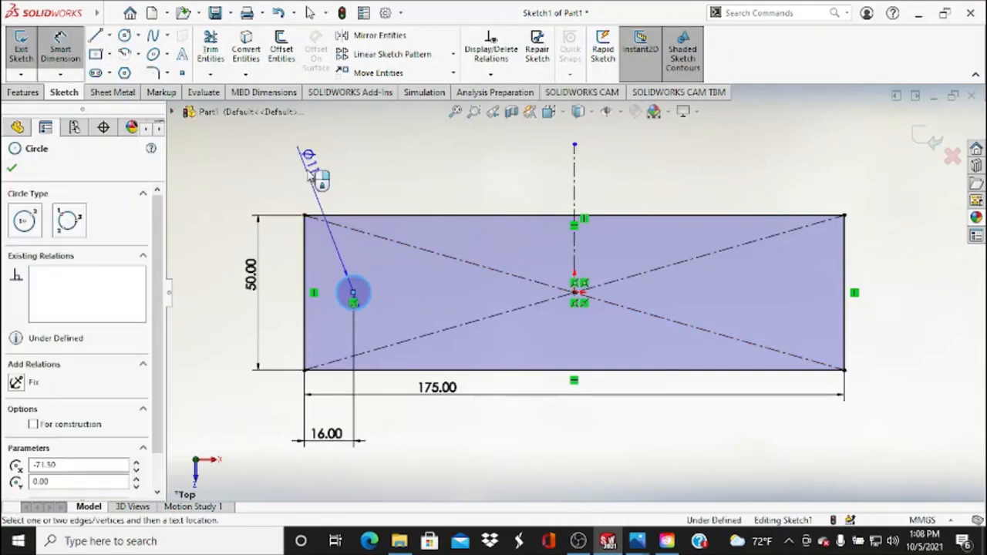
pyautogui.click(374, 193)
pyautogui.write('12')
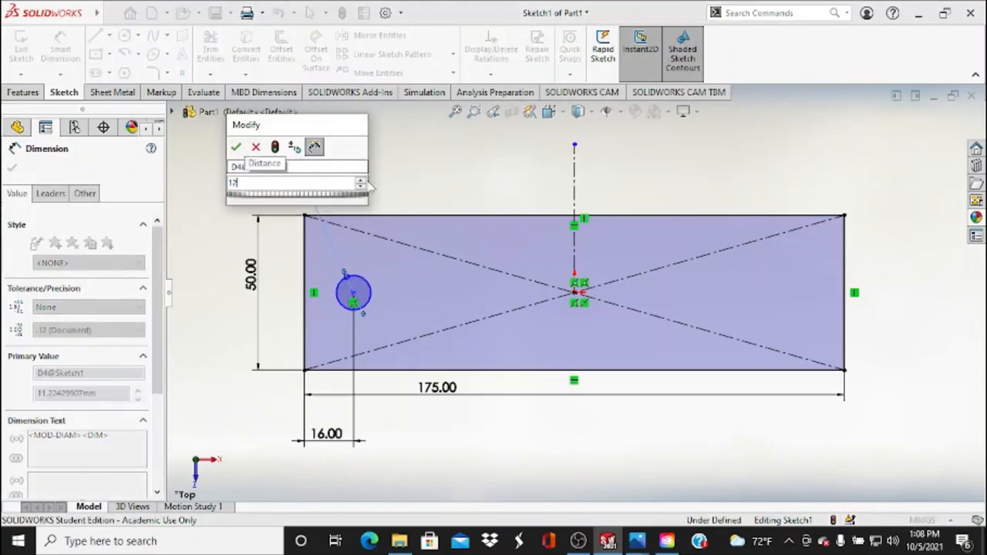
pyautogui.press('Return')
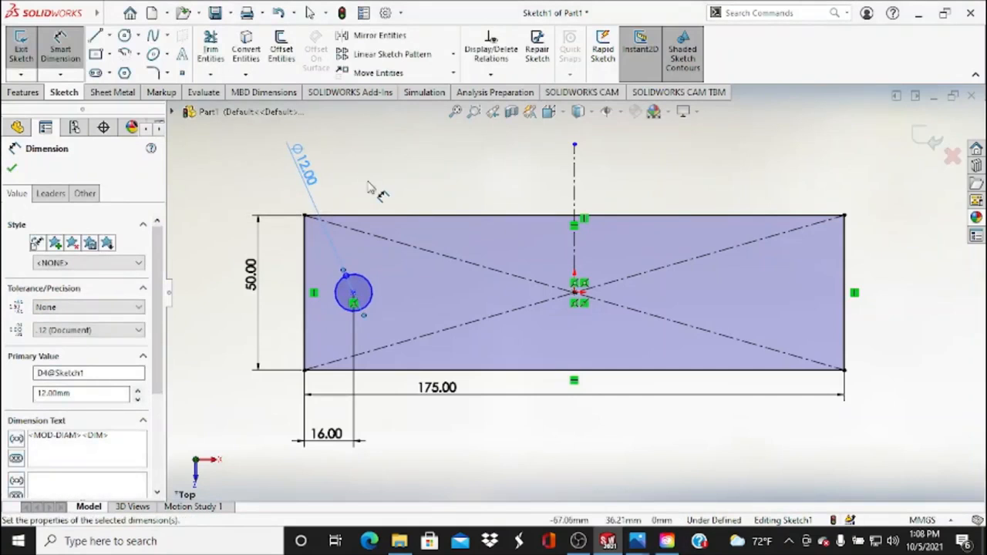
pyautogui.press('Escape')
pyautogui.press('Escape')
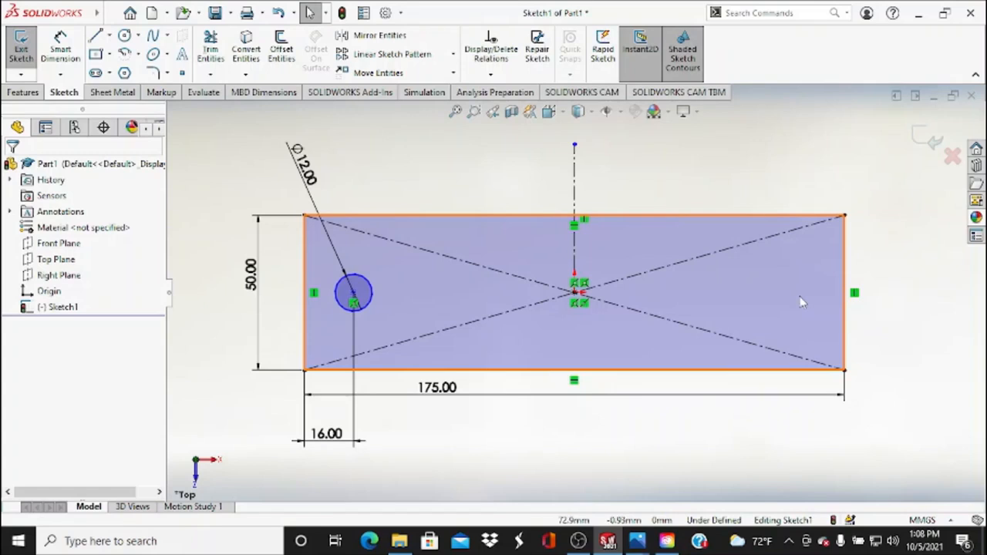
# - Mirror the 12 mm circle about the vertical centerline, keeping the original as a copy
pyautogui.click(374, 37)
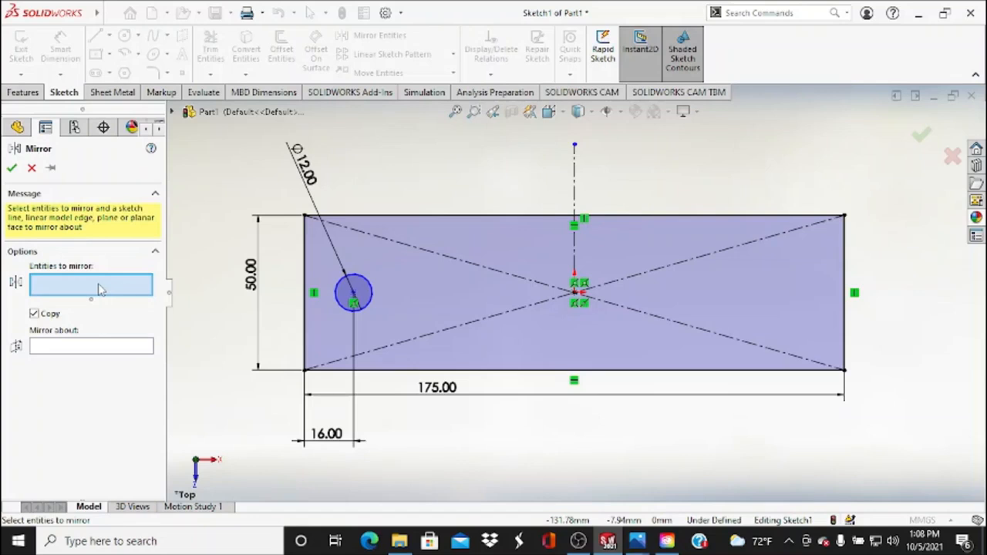
pyautogui.click(354, 293)
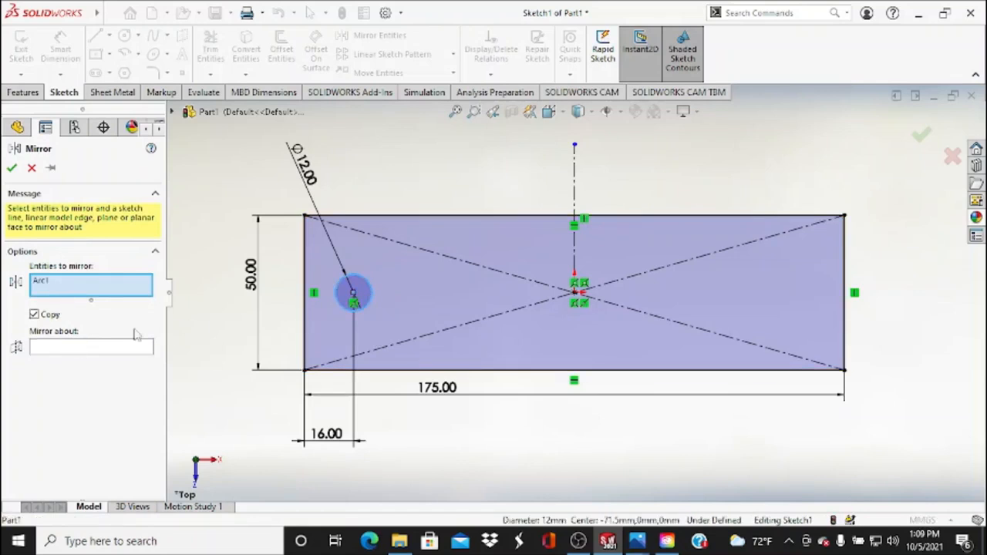
pyautogui.click(38, 352)
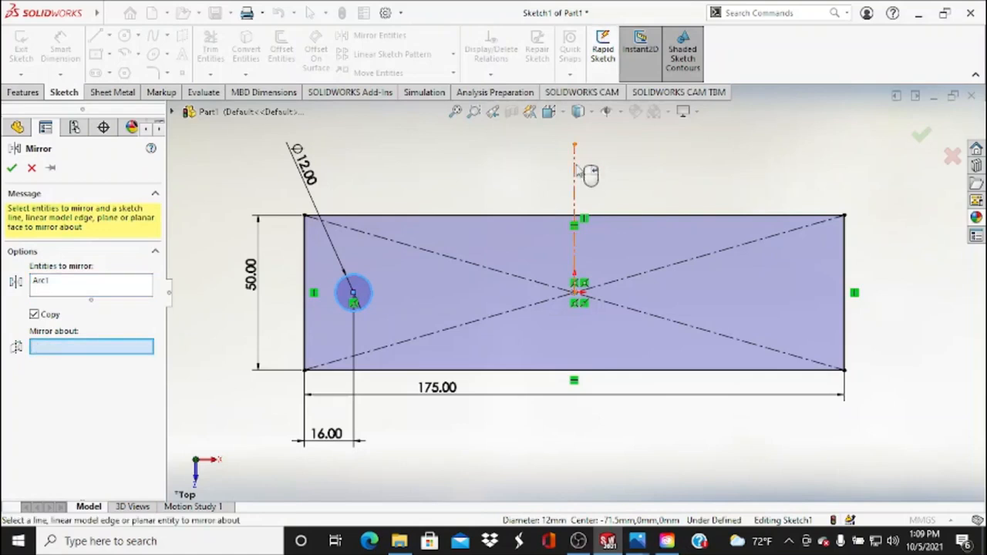
pyautogui.click(575, 172)
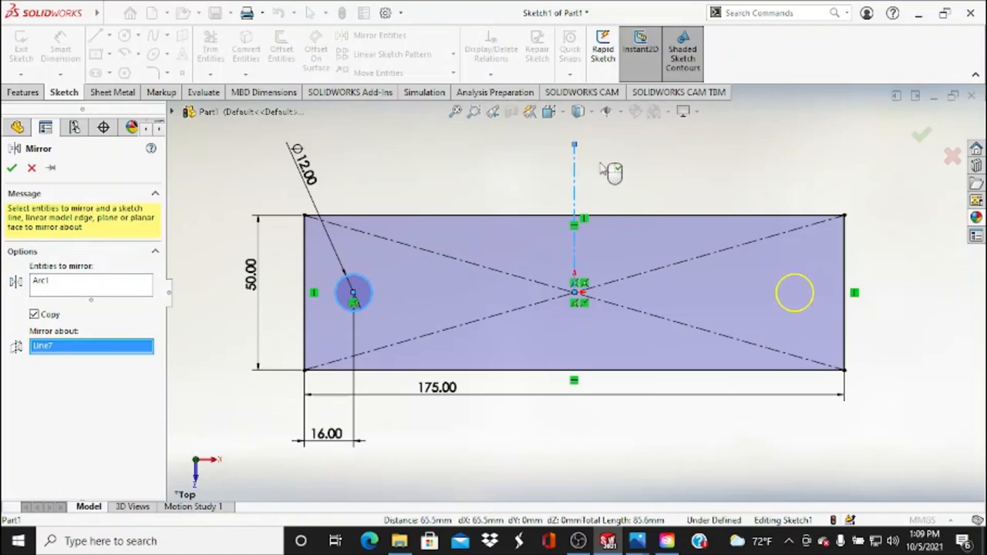
pyautogui.rightClick(609, 171)
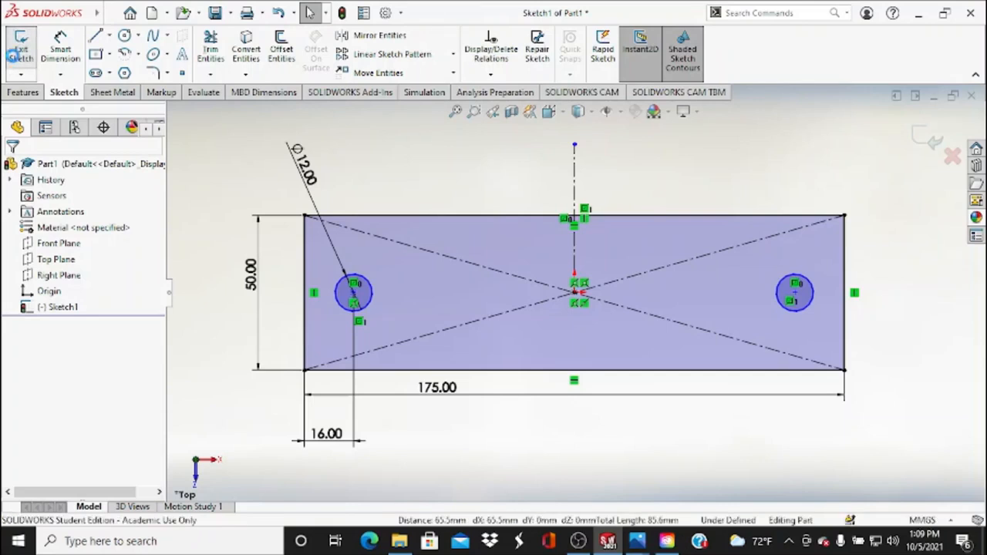
# - Close the sketch and extrude the plate profile 6 mm, taking the thickness from the 3D - 3.jpg drawing
pyautogui.click(14, 54)
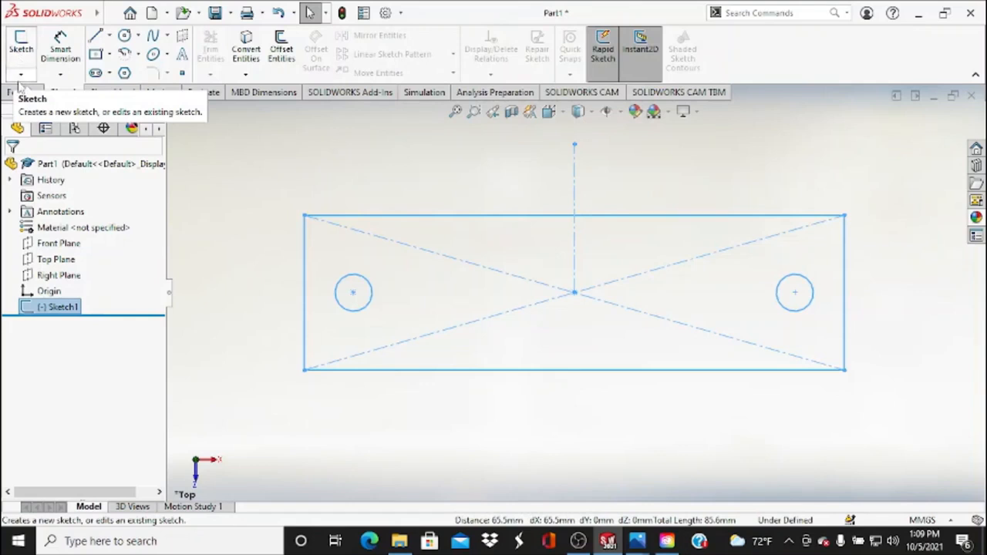
pyautogui.click(22, 92)
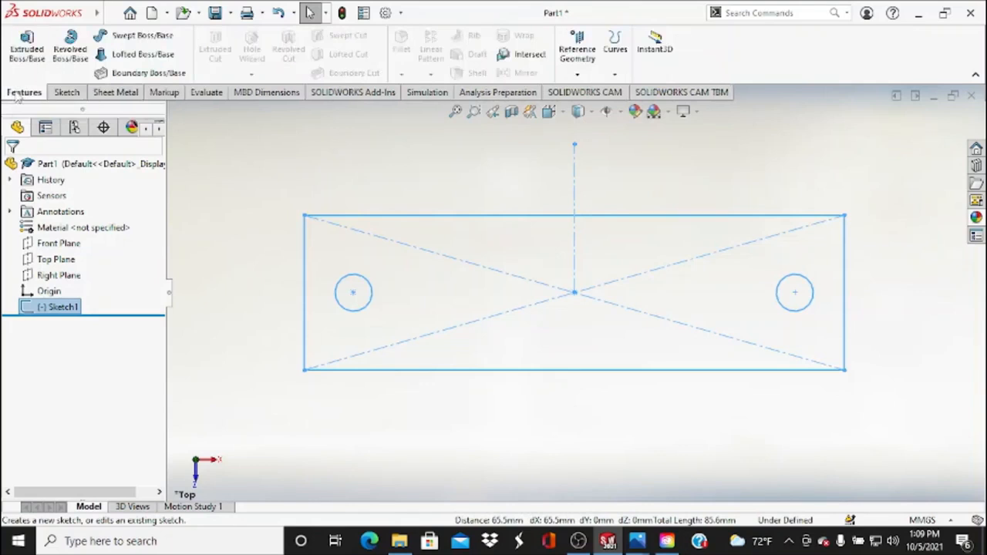
pyautogui.click(38, 62)
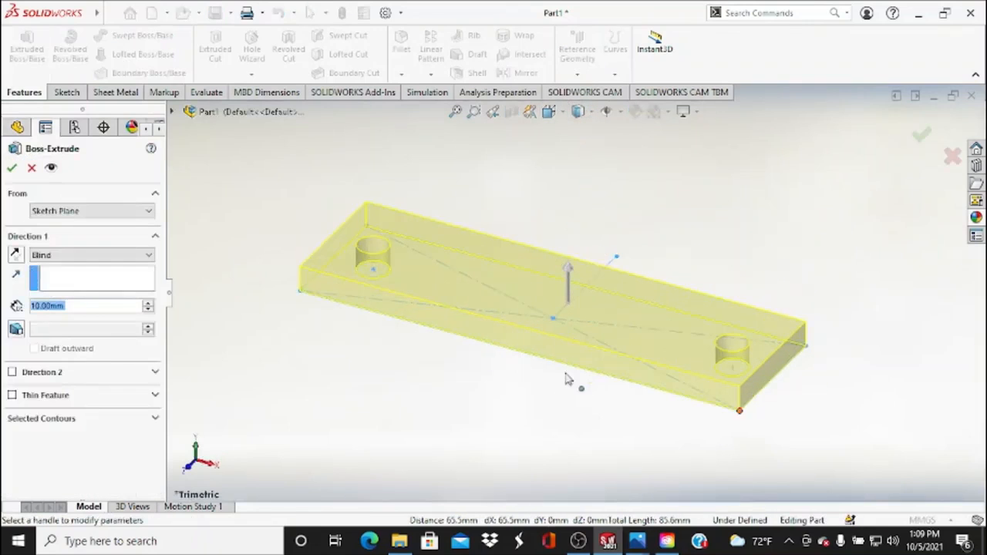
pyautogui.moveTo(638, 541)
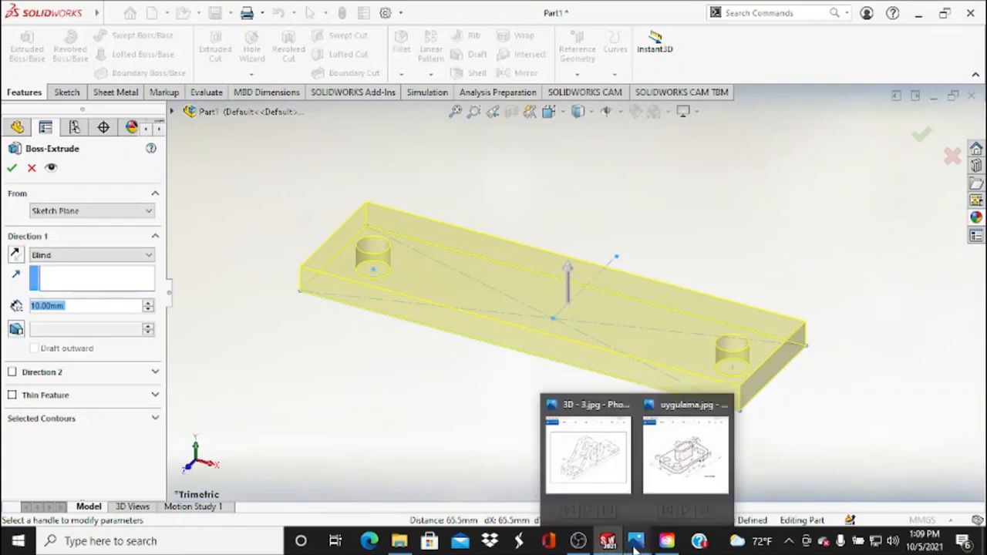
pyautogui.click(600, 480)
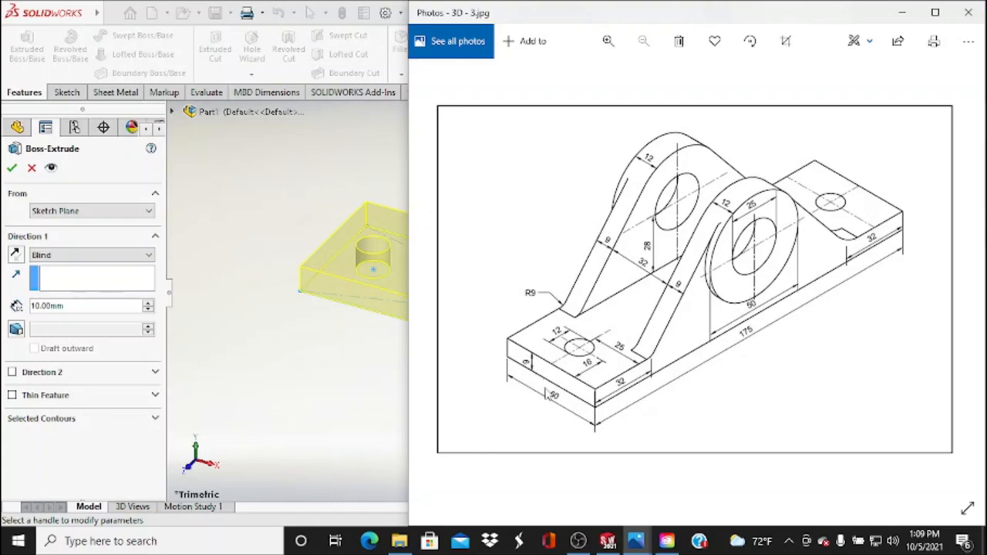
pyautogui.click(58, 307)
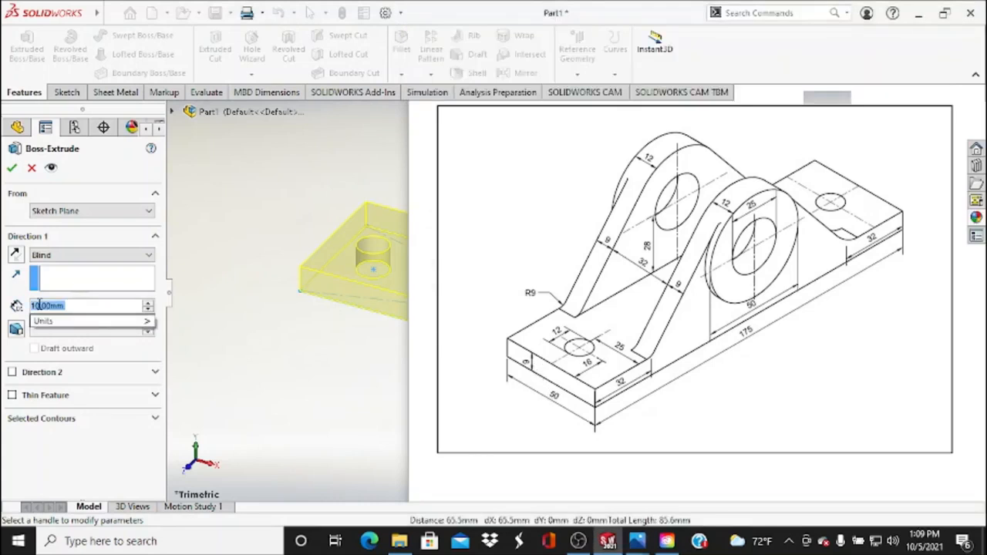
pyautogui.write('6')
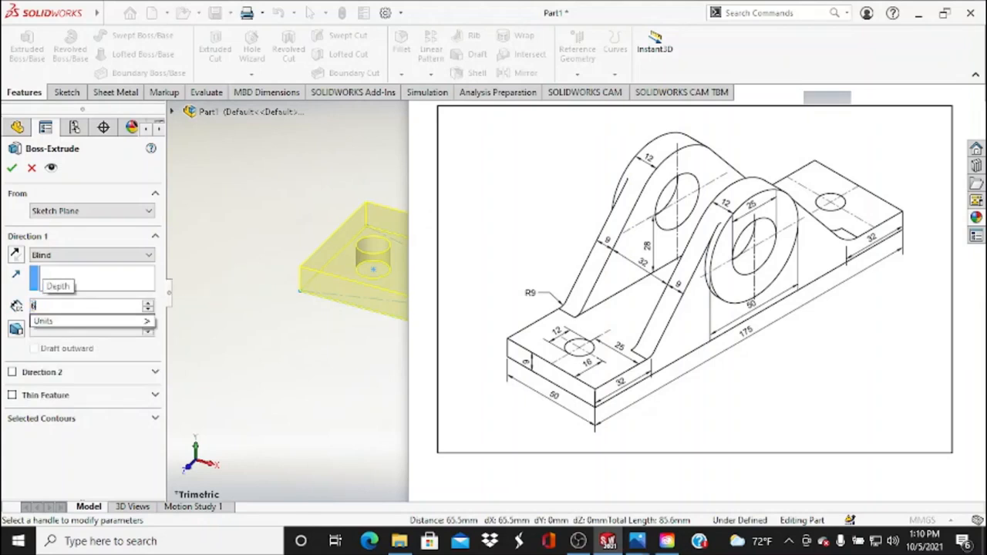
pyautogui.press('Return')
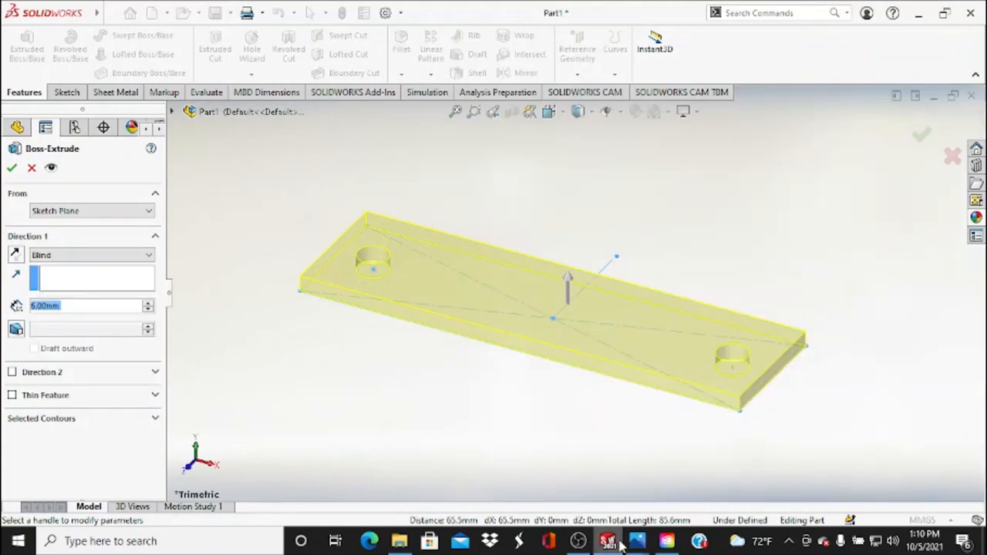
pyautogui.moveTo(636, 543)
pyautogui.click(625, 513)
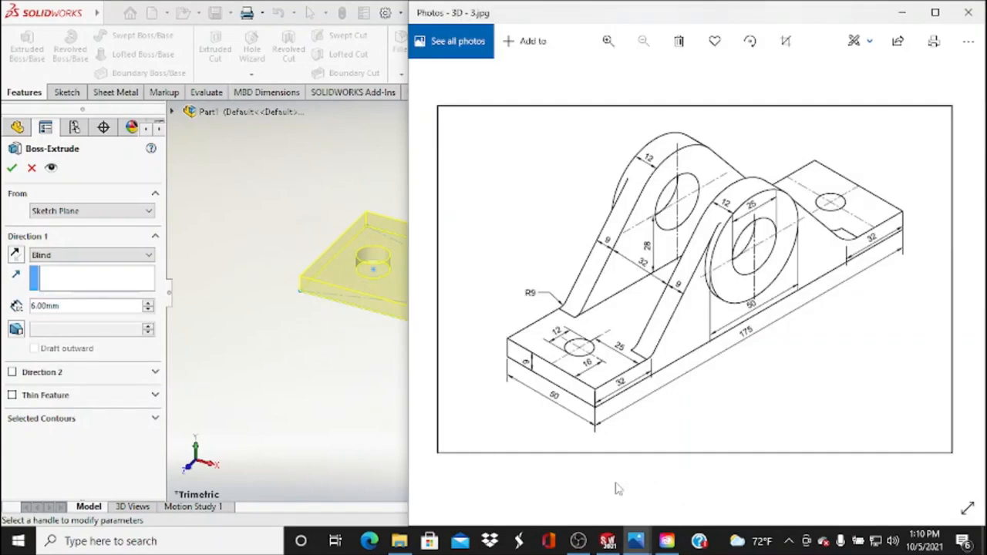
pyautogui.click(136, 469)
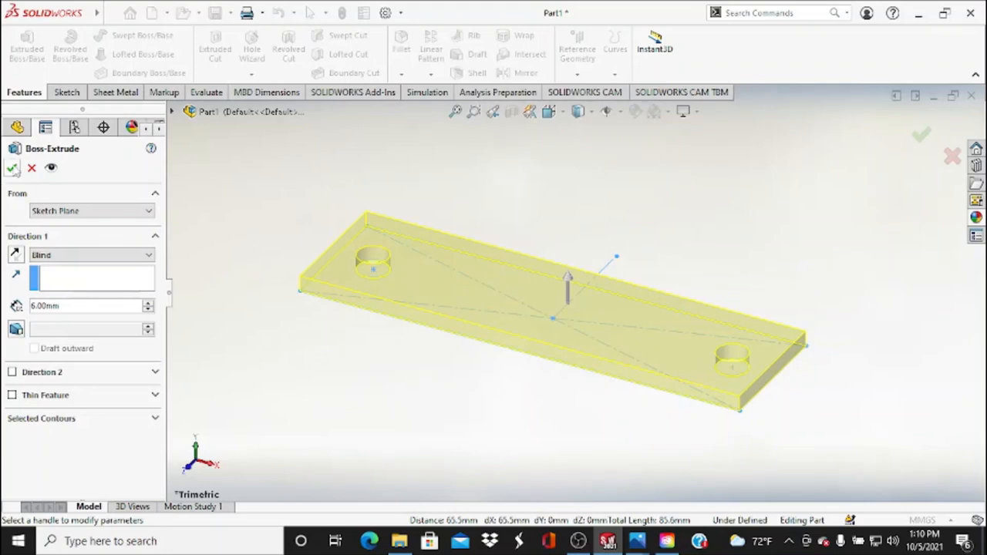
pyautogui.click(13, 167)
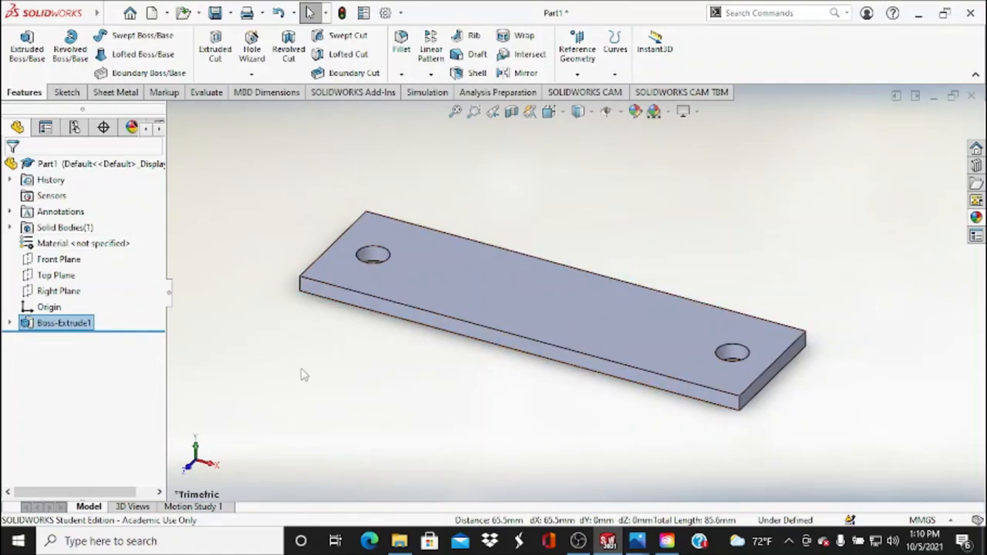
# - Consult the 3D - 3.jpg drawing and create a reference plane midway between the plate's two long side faces
pyautogui.moveTo(637, 541)
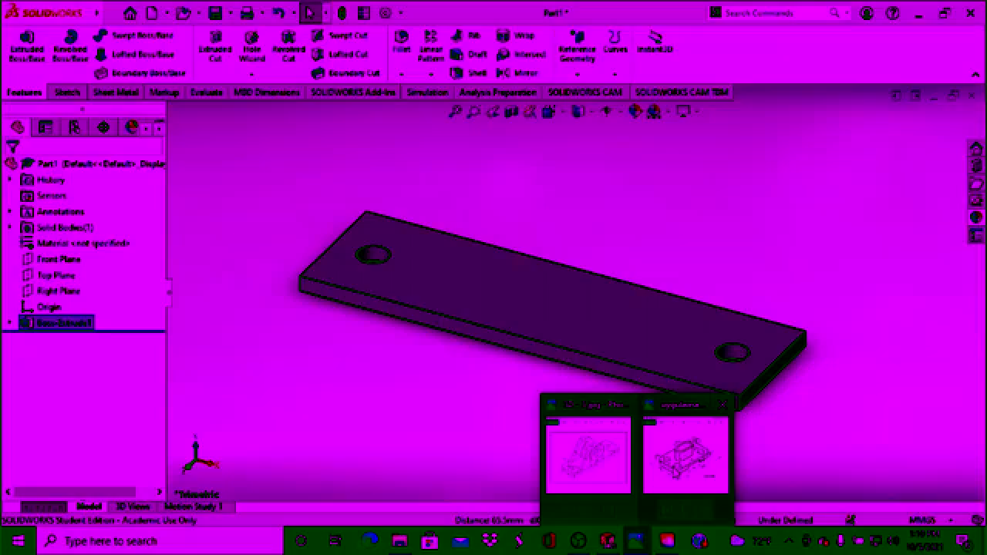
pyautogui.click(598, 457)
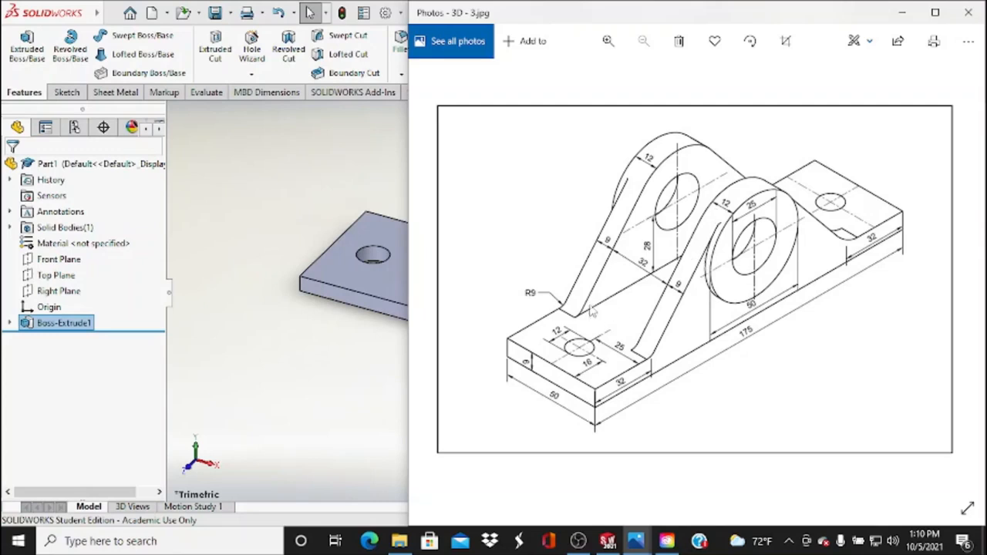
pyautogui.click(220, 297)
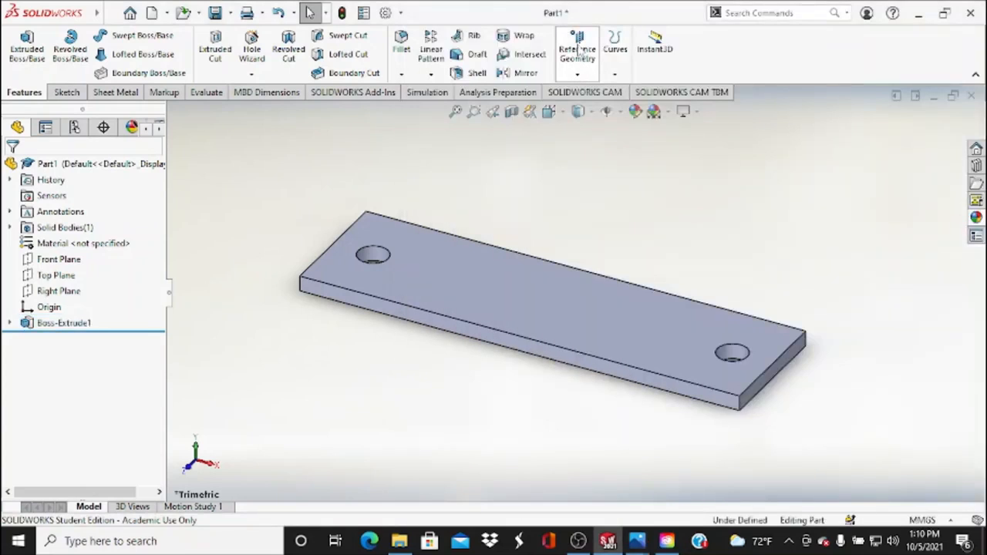
pyautogui.click(578, 58)
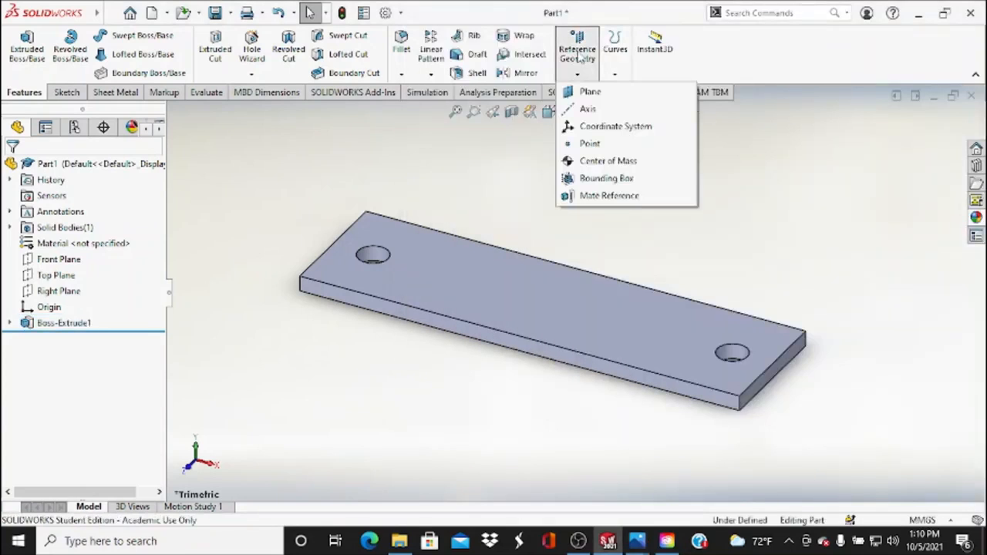
pyautogui.click(590, 95)
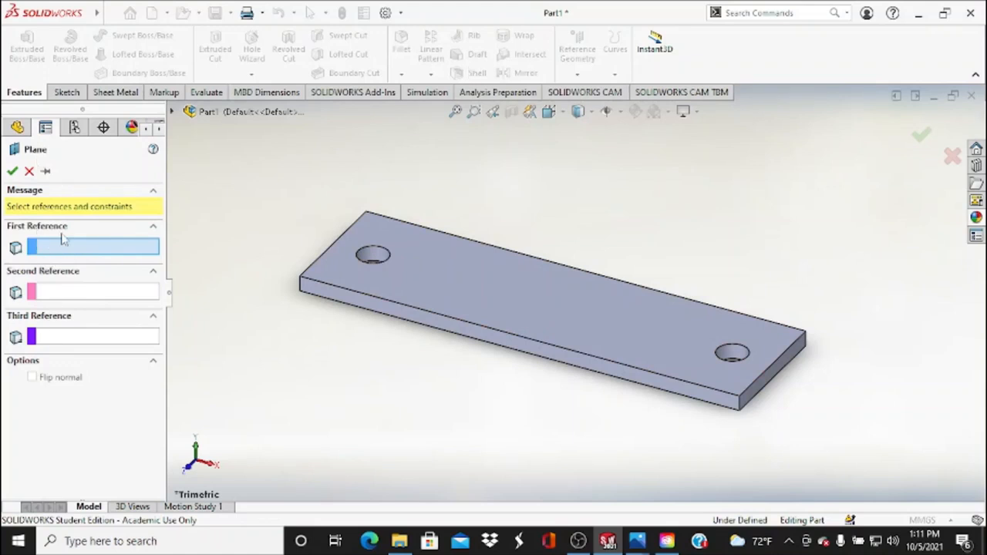
pyautogui.scroll(-3, 606, 357)
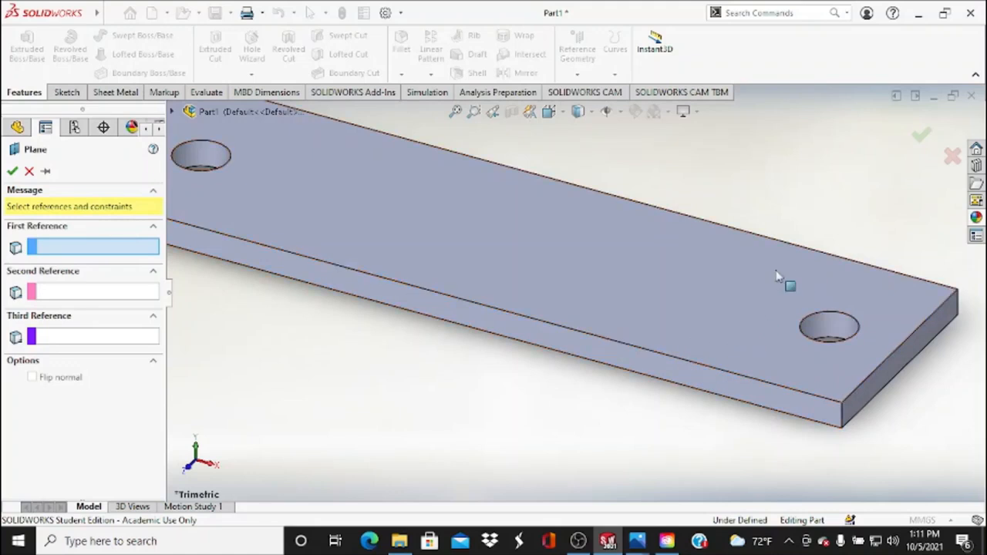
pyautogui.click(739, 396)
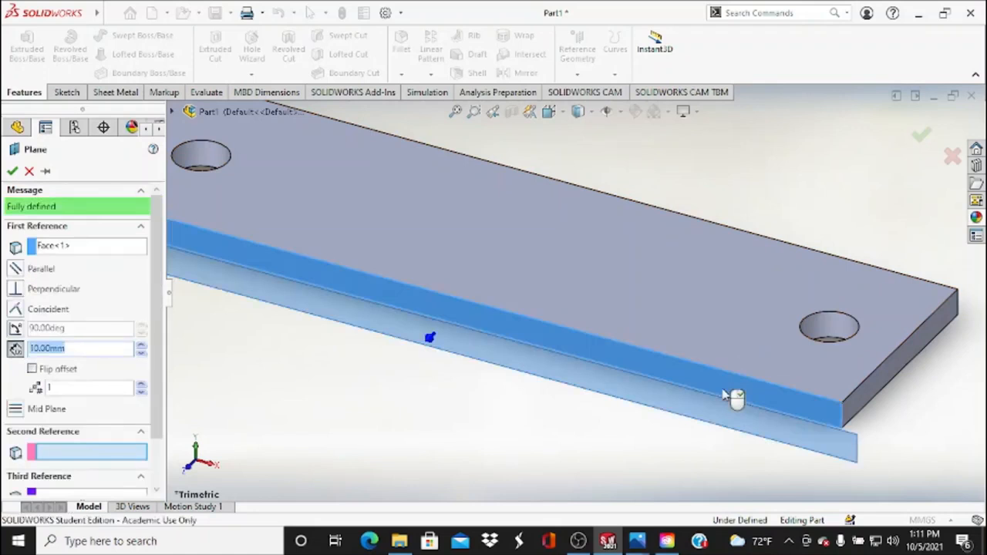
pyautogui.scroll(2, 727, 397)
pyautogui.moveTo(668, 388); pyautogui.dragTo(586, 424, button='middle')
pyautogui.scroll(-3, 556, 343)
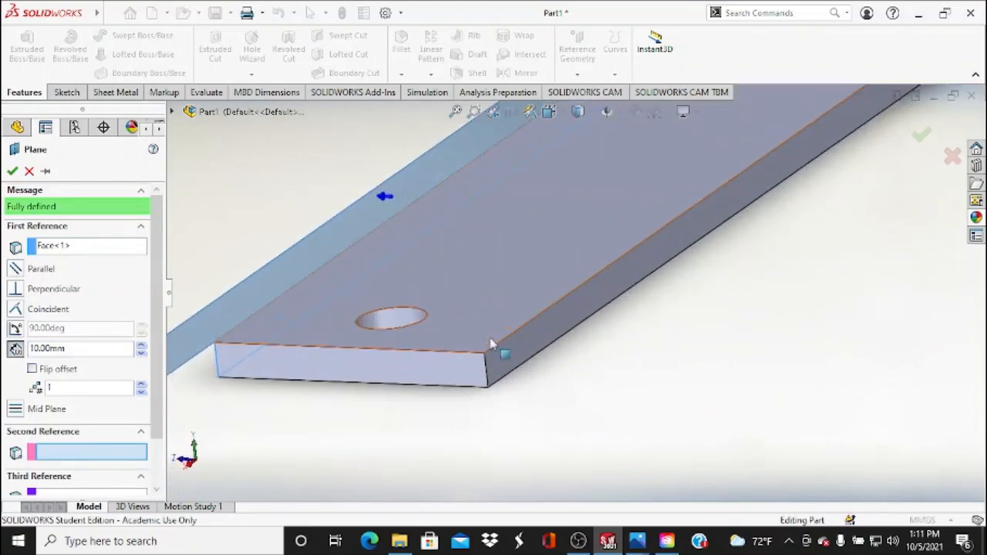
pyautogui.scroll(1, 528, 341)
pyautogui.click(532, 343)
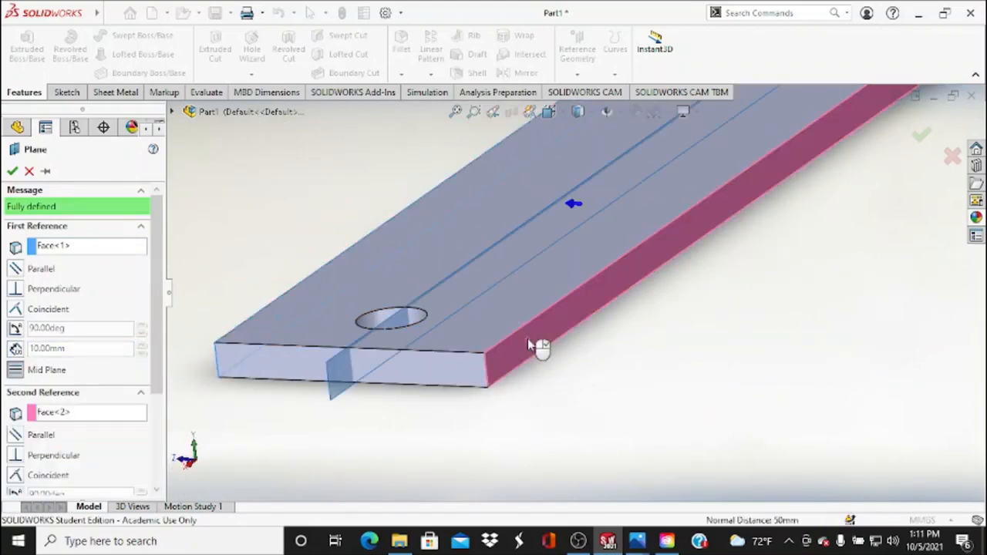
pyautogui.scroll(2, 571, 369)
pyautogui.scroll(3, 569, 370)
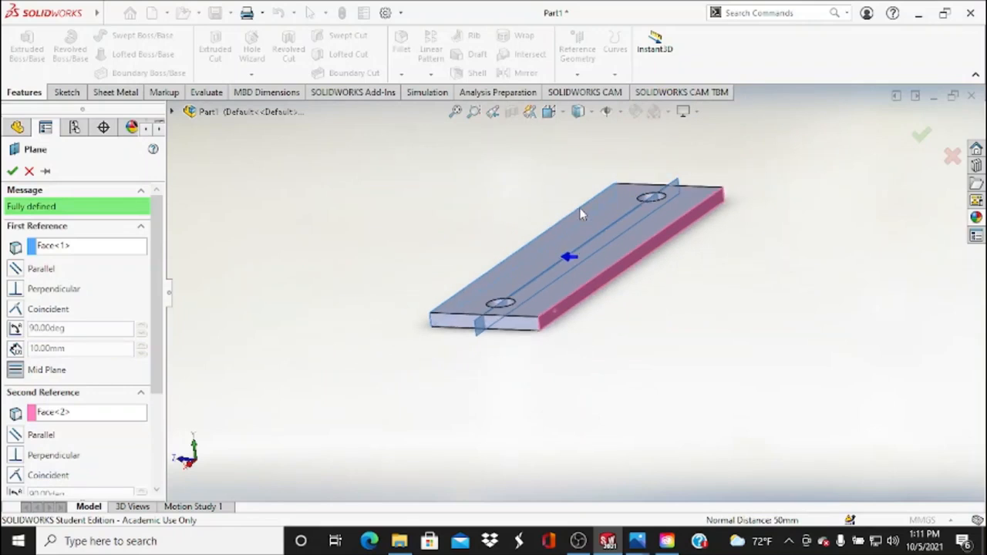
pyautogui.scroll(-1, 579, 208)
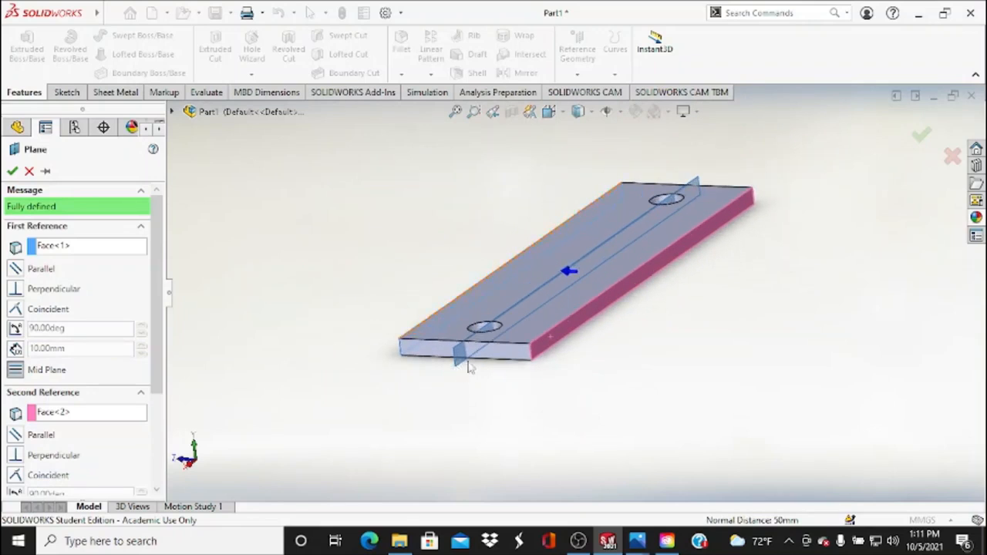
pyautogui.click(12, 171)
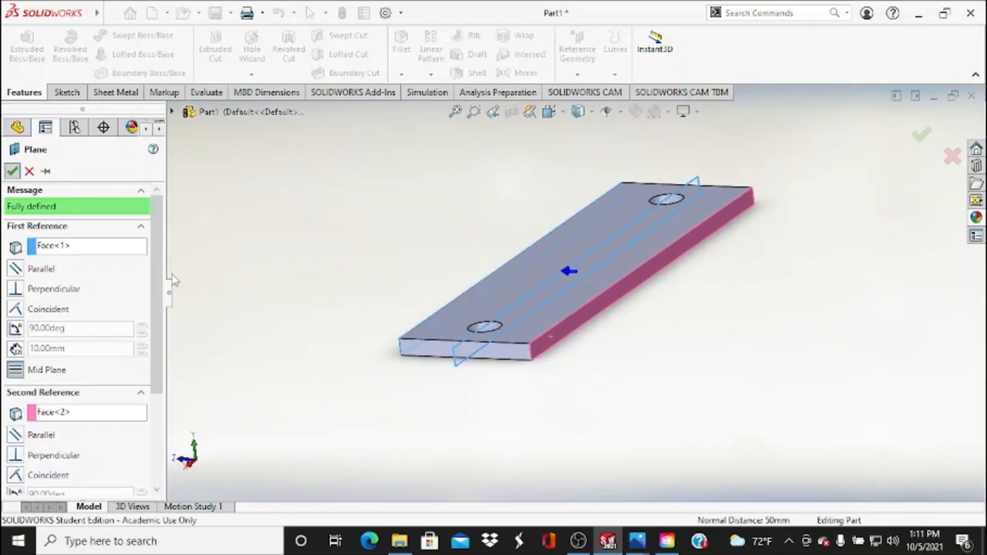
# - Stretch the new mid plane upward so that it extends well above the plate's upper face
pyautogui.moveTo(223, 306); pyautogui.dragTo(662, 273, button='middle')
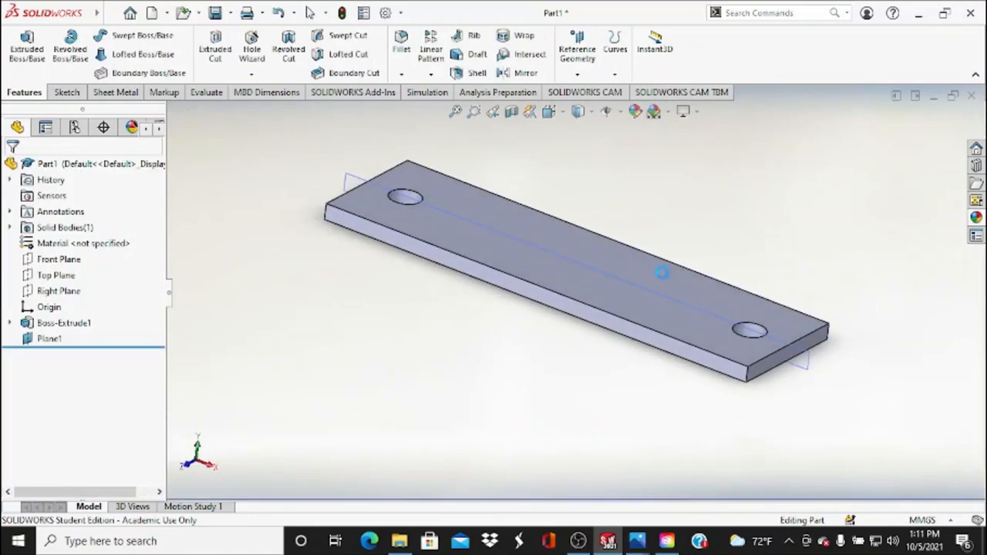
pyautogui.click(584, 267)
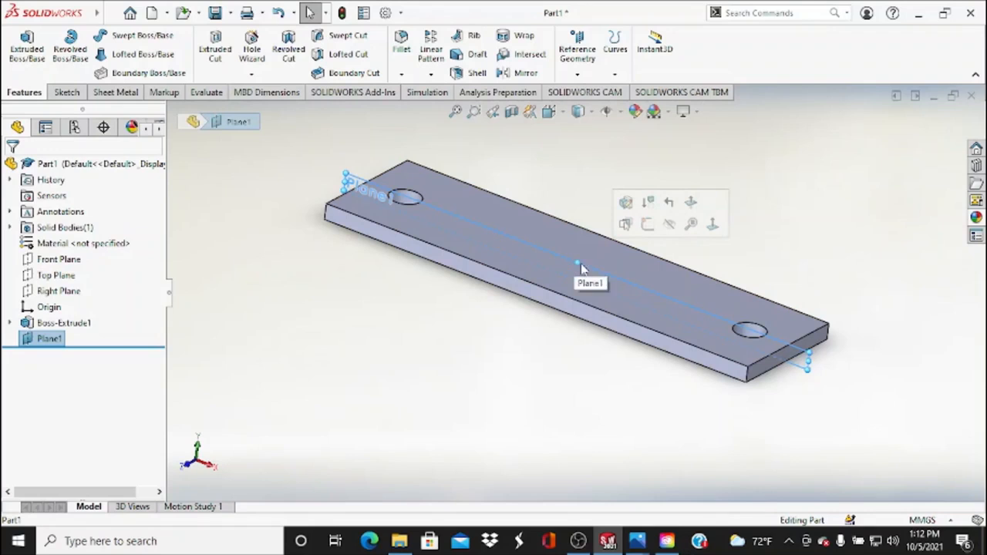
pyautogui.moveTo(578, 261); pyautogui.dragTo(591, 171)
pyautogui.scroll(1, 545, 245)
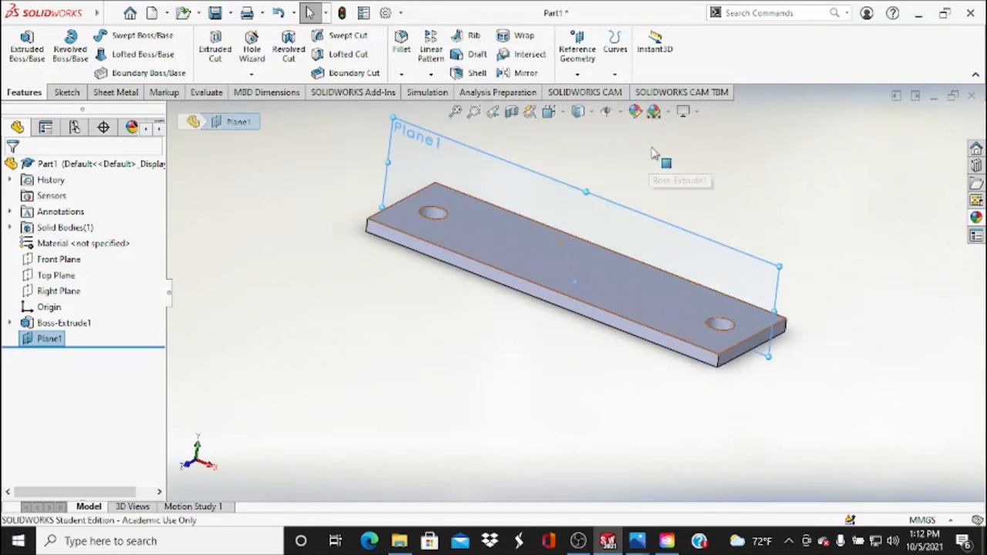
pyautogui.scroll(-1, 650, 149)
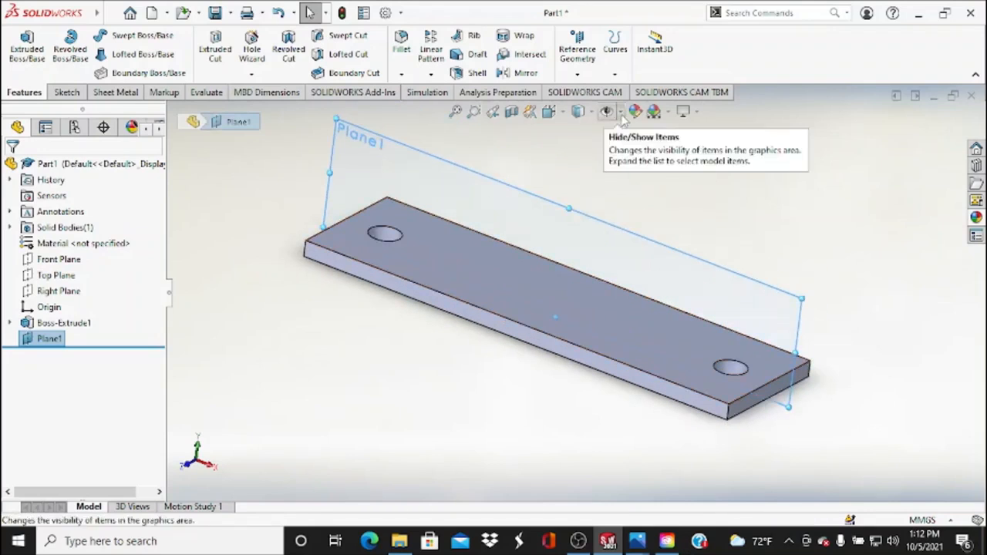
# - Show the primary planes and stretch the Front Plane upward above the plate
pyautogui.click(620, 112)
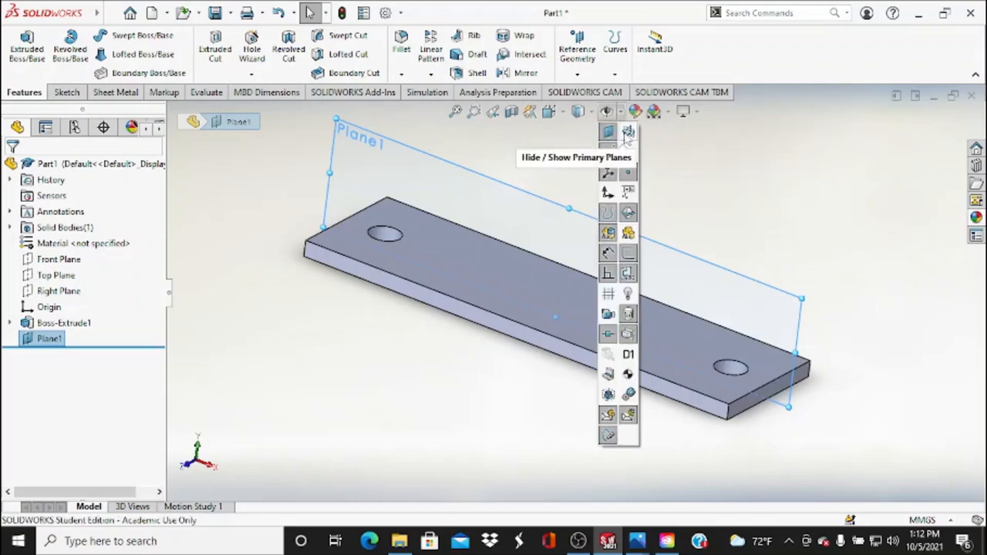
pyautogui.click(628, 132)
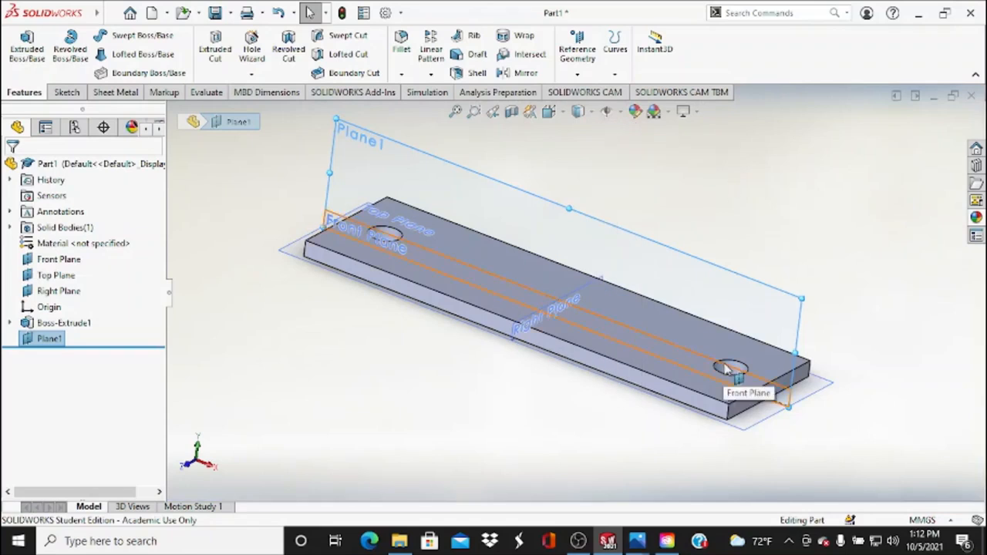
pyautogui.click(787, 396)
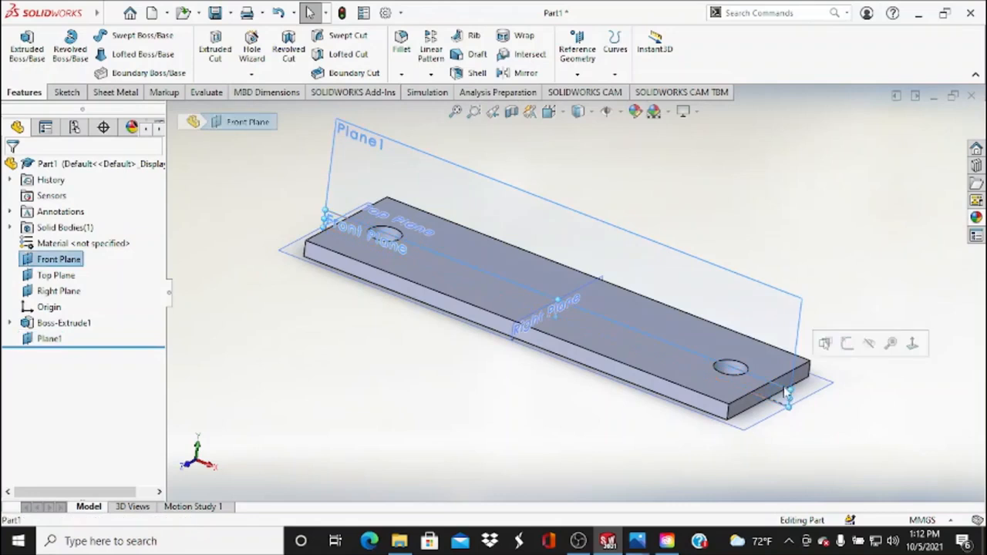
pyautogui.moveTo(557, 299); pyautogui.dragTo(561, 266)
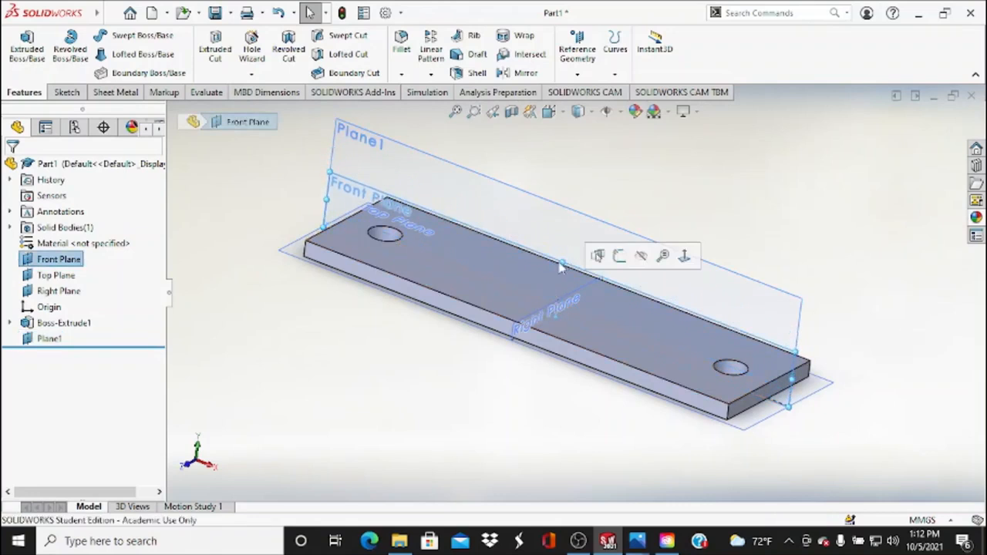
# - Hide the Front Plane and turn off the display of the primary planes
pyautogui.click(643, 257)
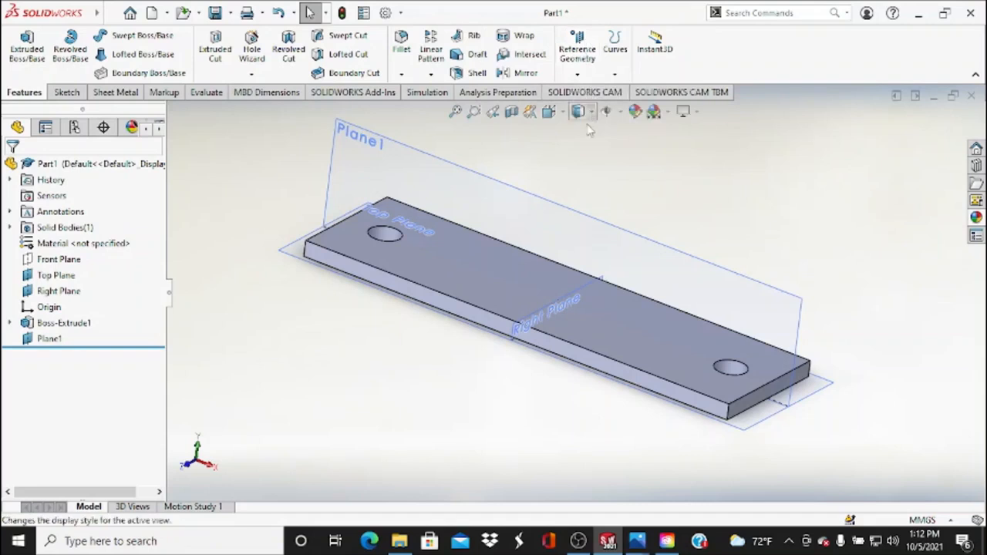
pyautogui.click(619, 112)
pyautogui.click(629, 132)
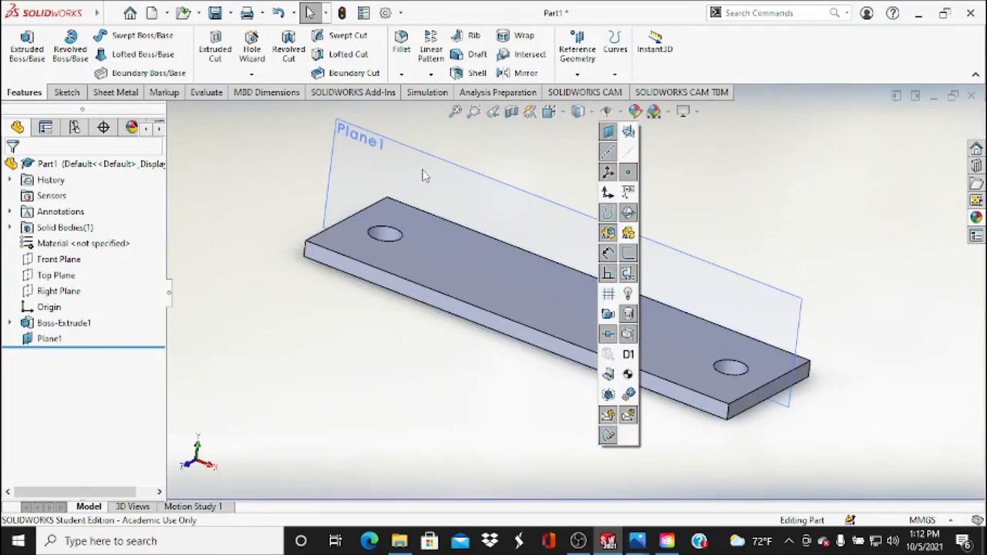
pyautogui.click(609, 114)
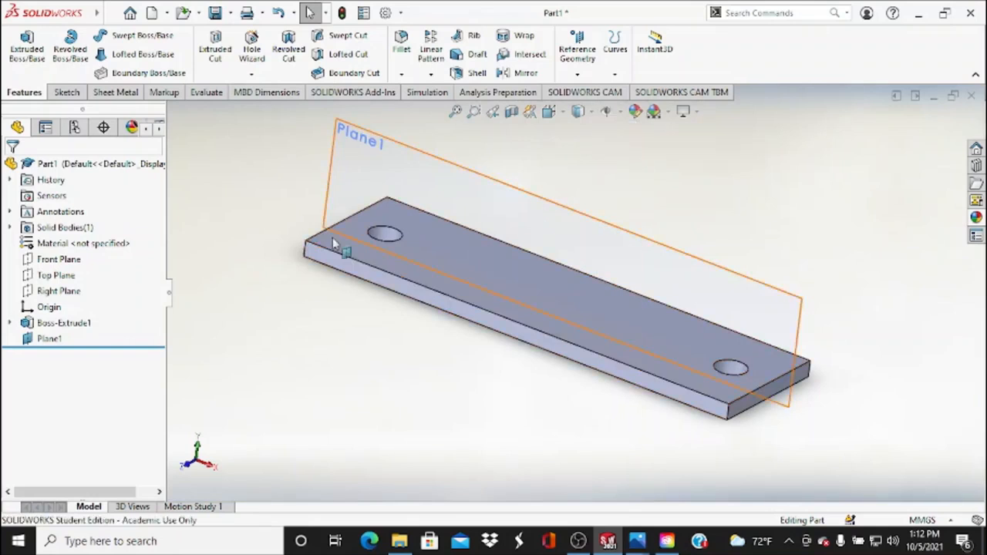
pyautogui.moveTo(269, 278); pyautogui.dragTo(232, 272, button='middle')
pyautogui.press('Escape')
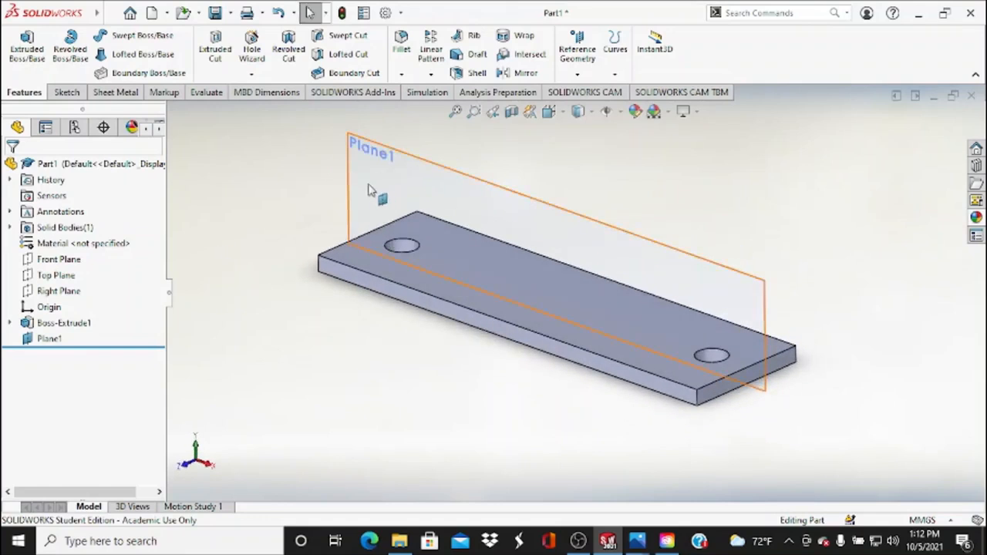
# - Start a sketch on the plate's long front side face and switch to the Front view
pyautogui.click(70, 93)
pyautogui.click(31, 60)
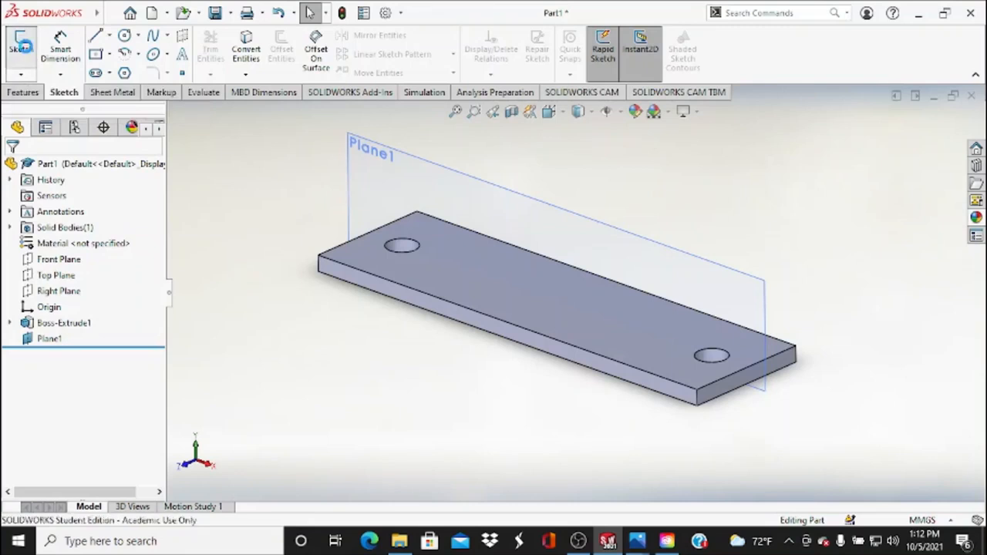
pyautogui.scroll(-5, 391, 340)
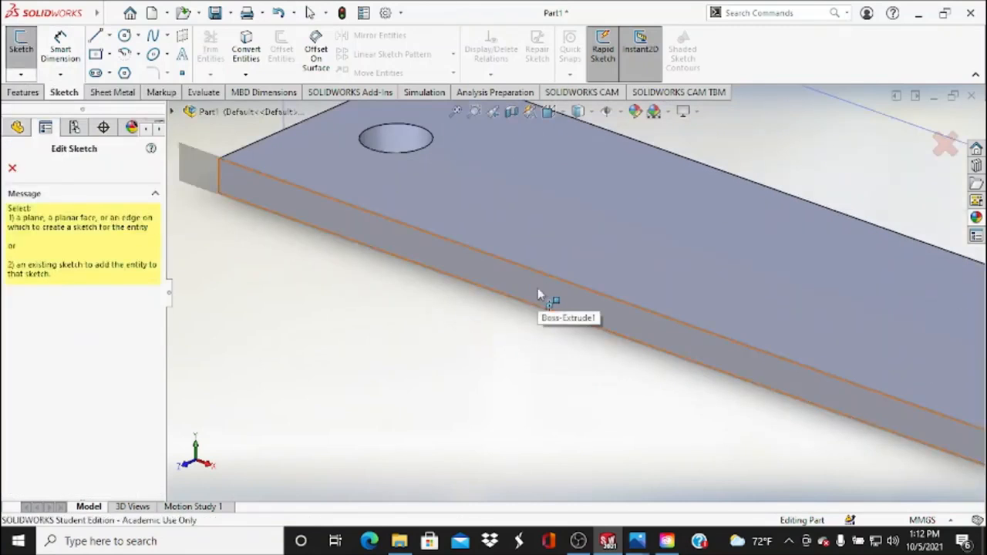
pyautogui.click(538, 294)
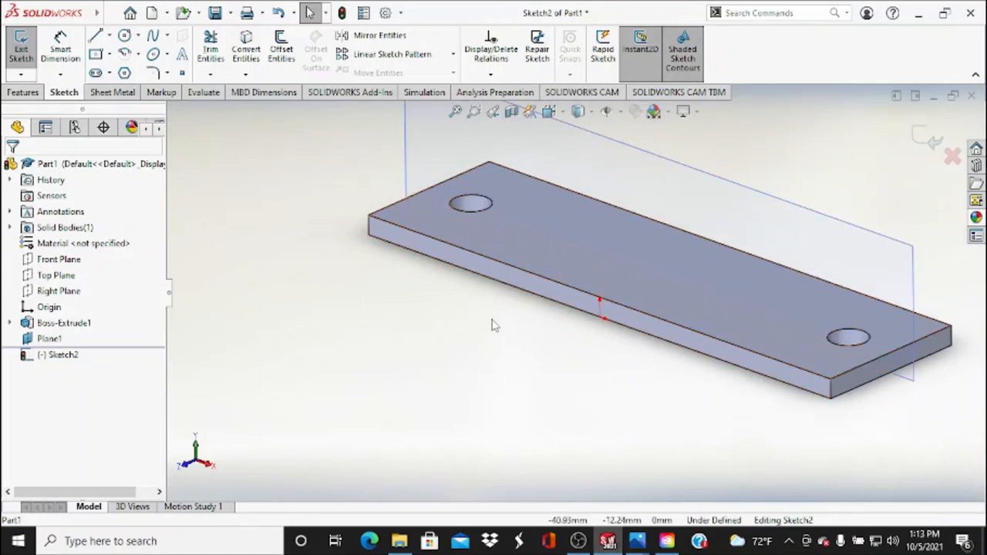
pyautogui.moveTo(494, 325)
pyautogui.mouseDown(button='middle')
pyautogui.moveTo(443, 335)
pyautogui.moveTo(443, 343)
pyautogui.mouseUp(button='middle')
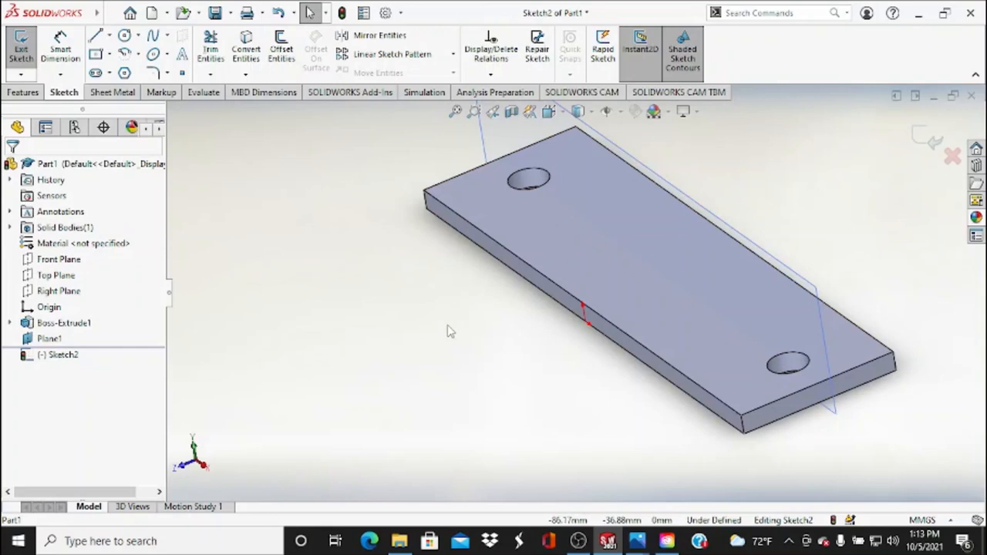
pyautogui.moveTo(451, 332)
pyautogui.mouseDown(button='middle')
pyautogui.moveTo(450, 306)
pyautogui.moveTo(463, 306)
pyautogui.moveTo(469, 321)
pyautogui.mouseUp(button='middle')
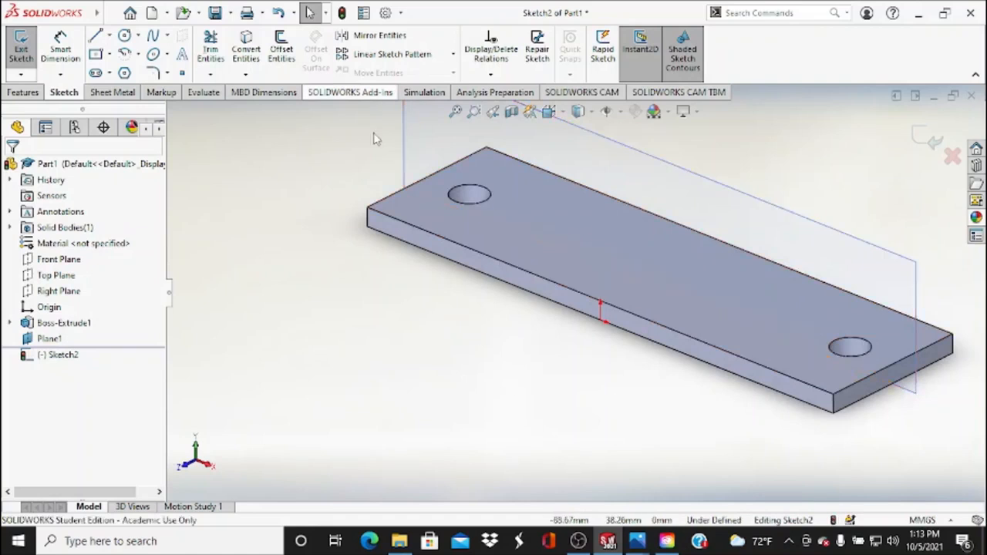
pyautogui.click(561, 114)
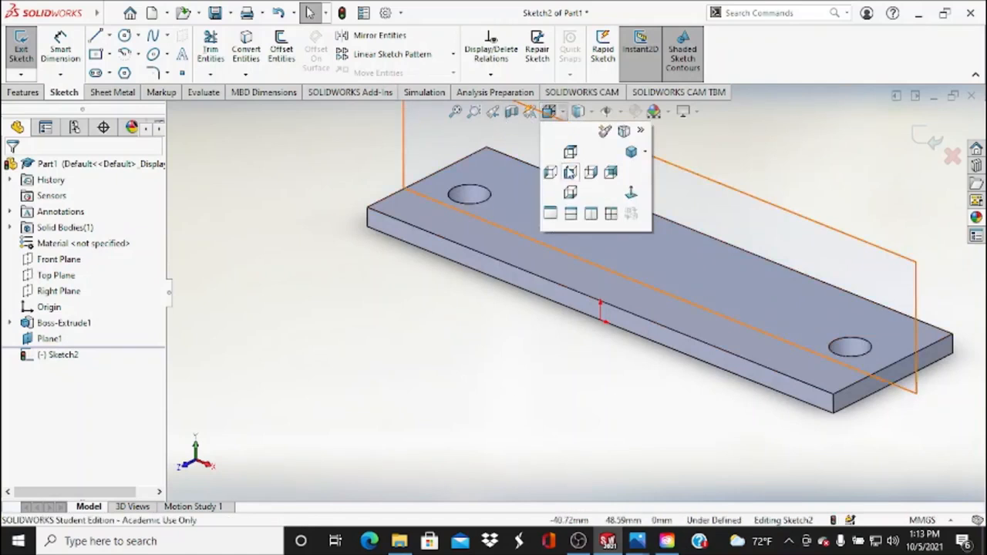
pyautogui.click(570, 172)
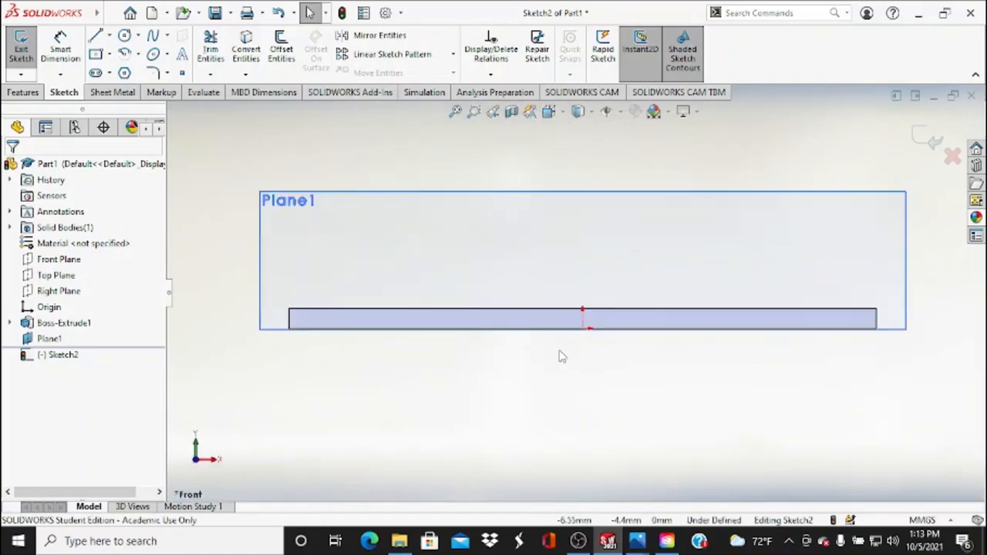
pyautogui.scroll(-2, 561, 357)
# - Consult the 3D - 3.jpg drawing and place a sketch point about 23.6 mm above the midpoint of the plate's upper edge
pyautogui.moveTo(634, 543)
pyautogui.click(594, 463)
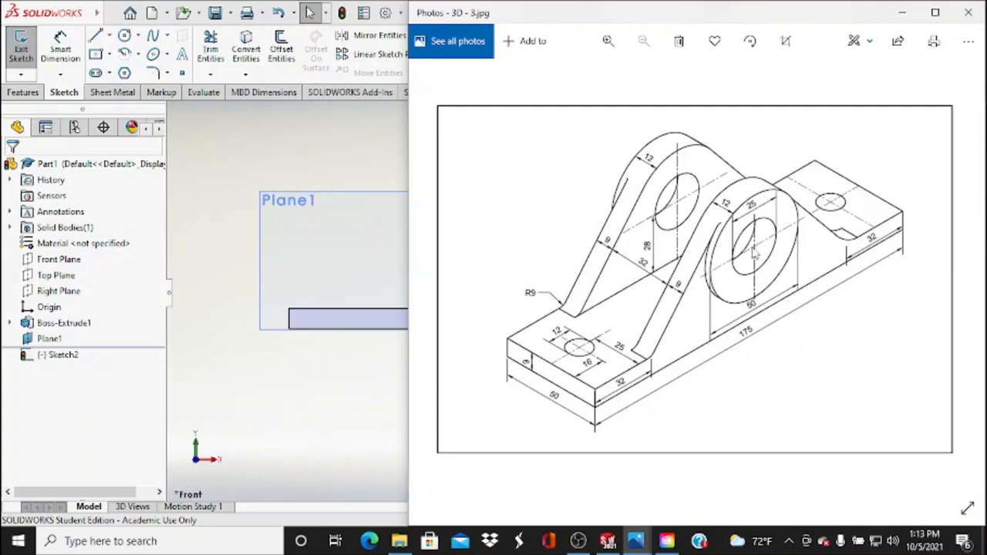
pyautogui.click(362, 391)
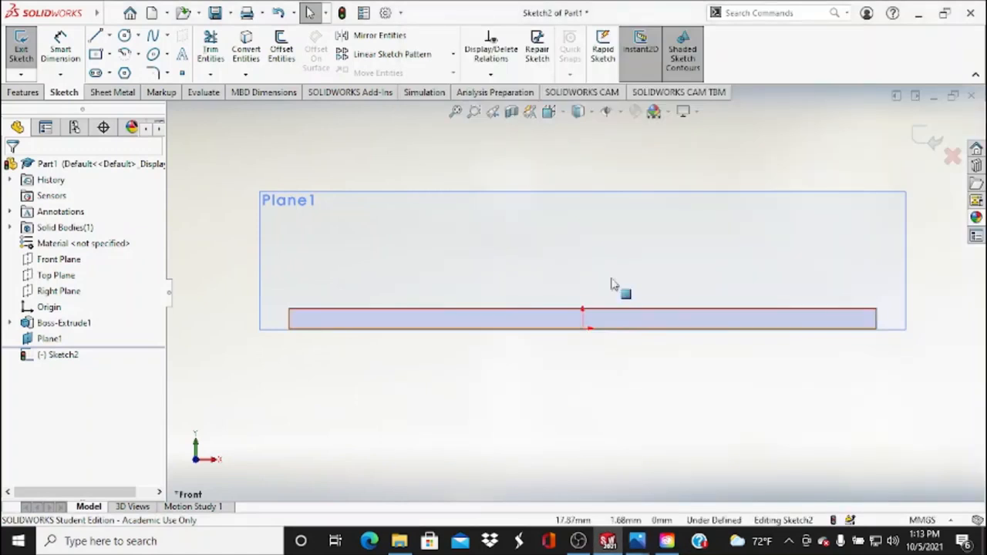
pyautogui.click(183, 72)
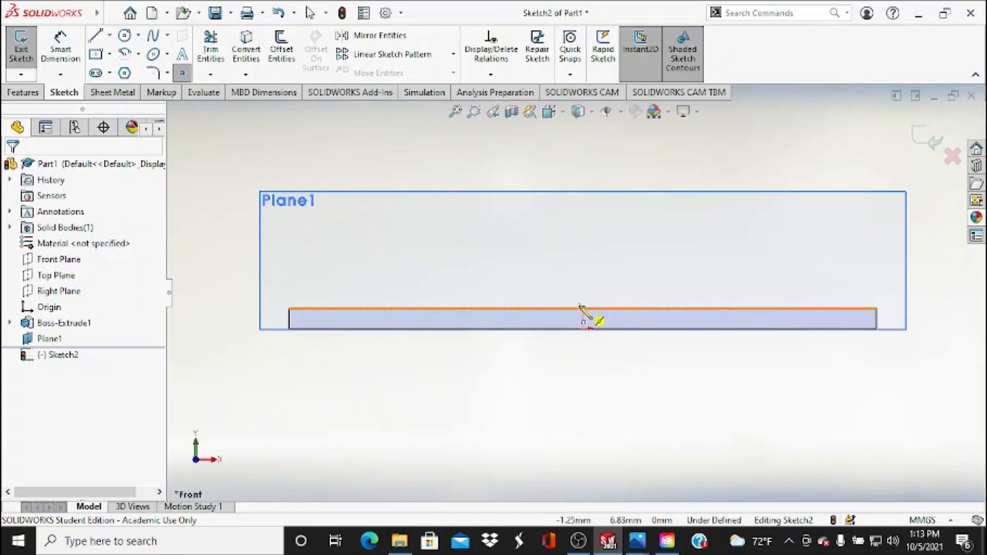
pyautogui.click(582, 310)
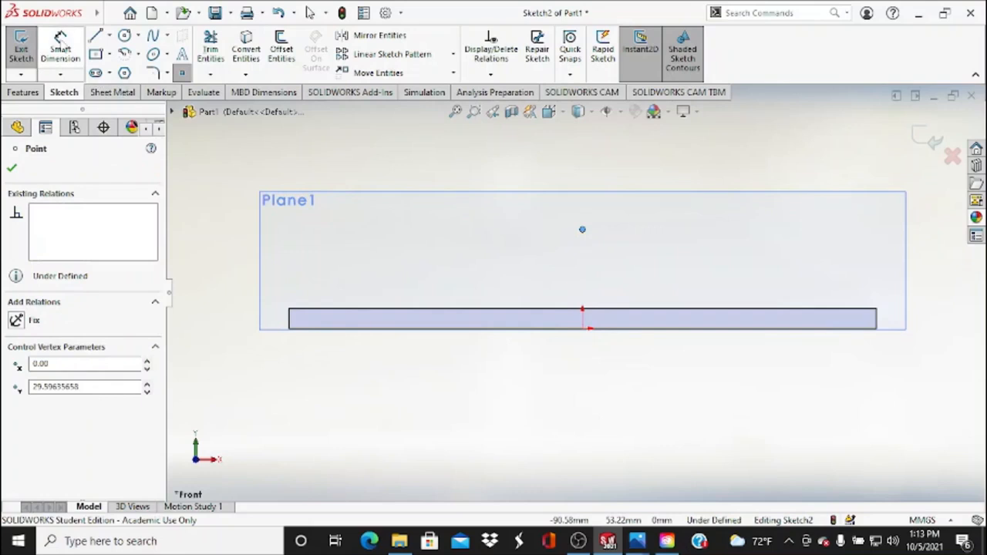
# - Dimension the point's vertical distance from the midpoint of the plate's upper edge as 25 mm
pyautogui.click(61, 46)
pyautogui.click(582, 231)
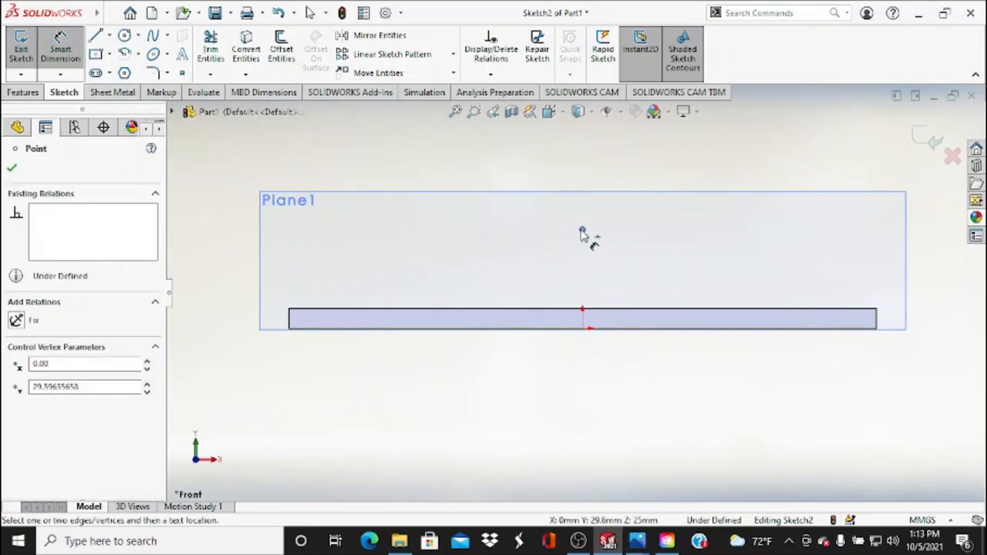
pyautogui.click(583, 310)
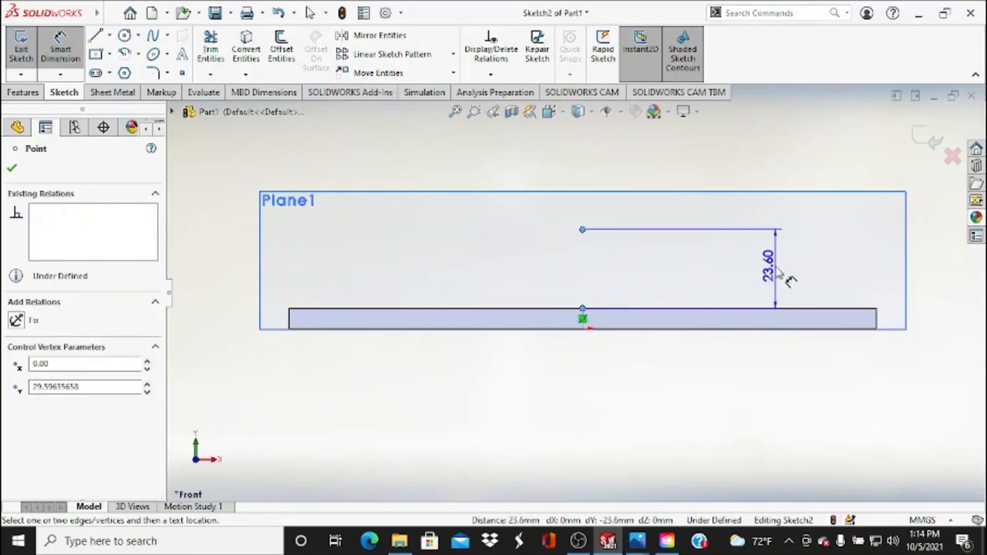
pyautogui.click(774, 266)
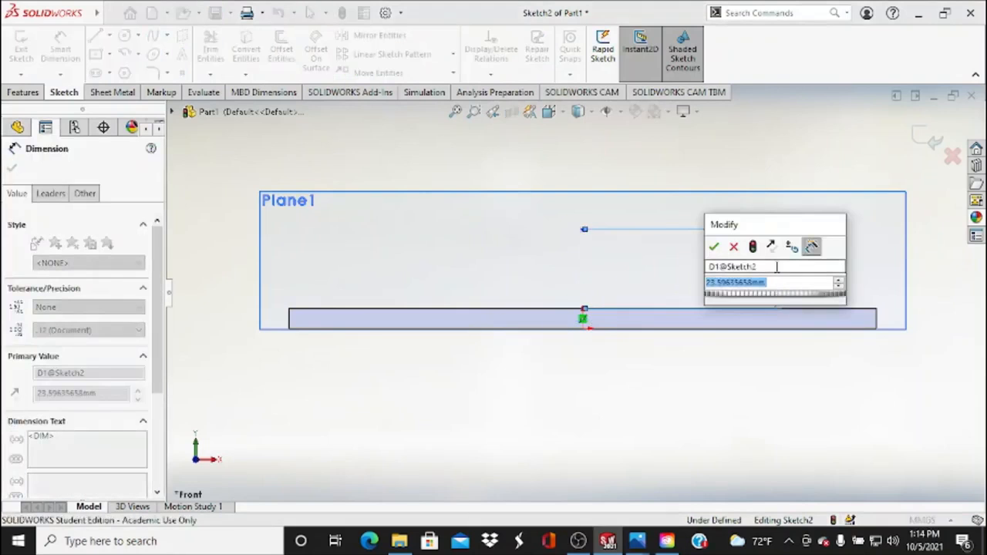
pyautogui.write('25')
pyautogui.press('Return')
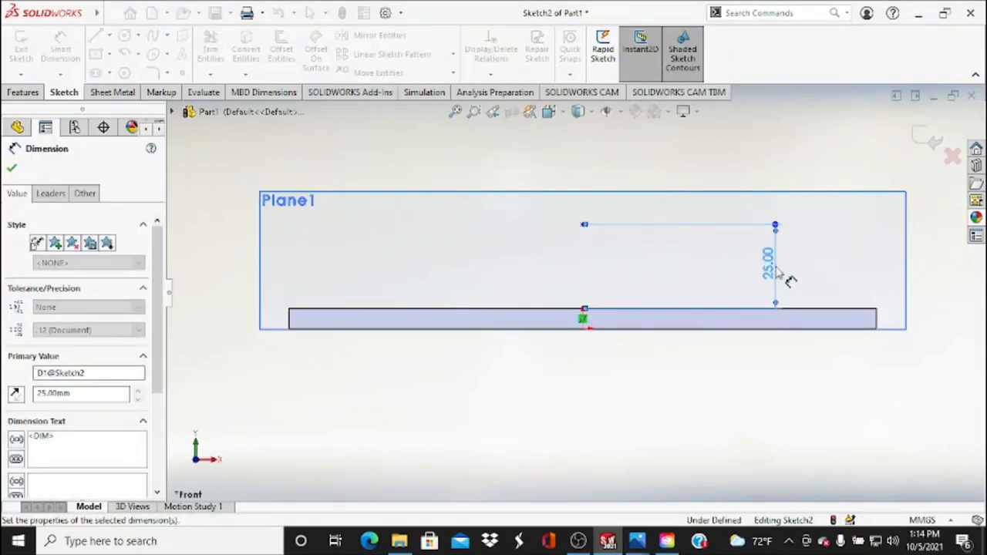
# - Recheck the 3D - 3.jpg drawing and set the point's height above the plate to 28 mm
pyautogui.moveTo(638, 541)
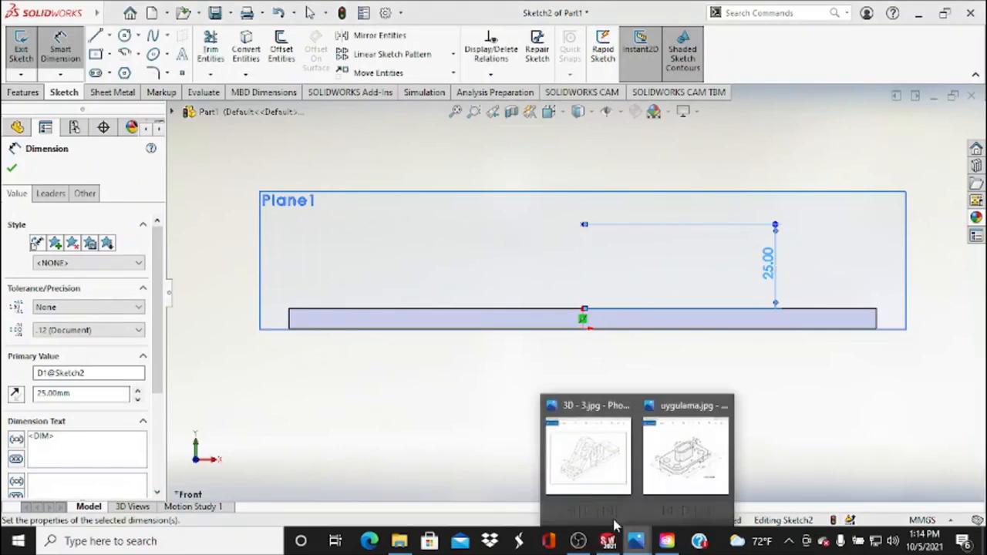
pyautogui.click(601, 502)
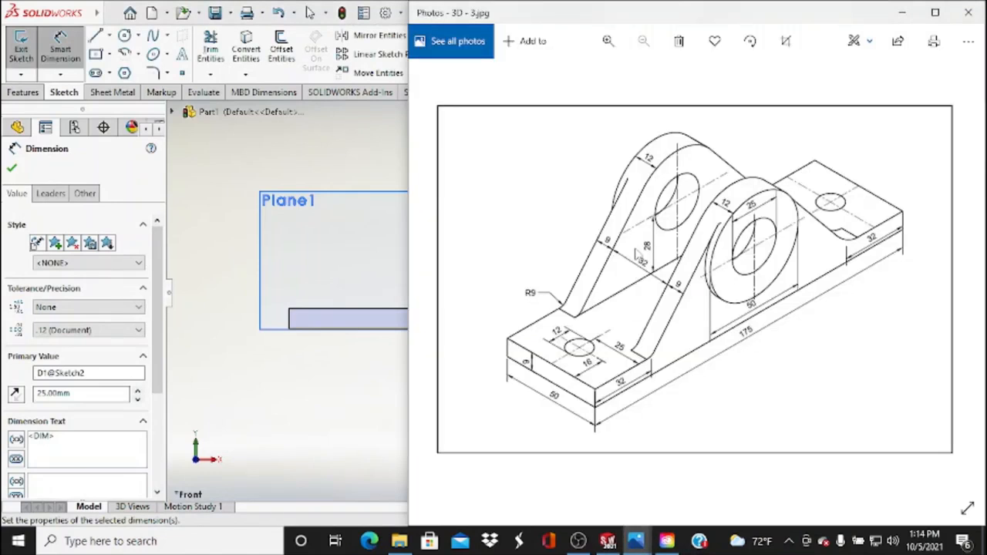
pyautogui.click(209, 386)
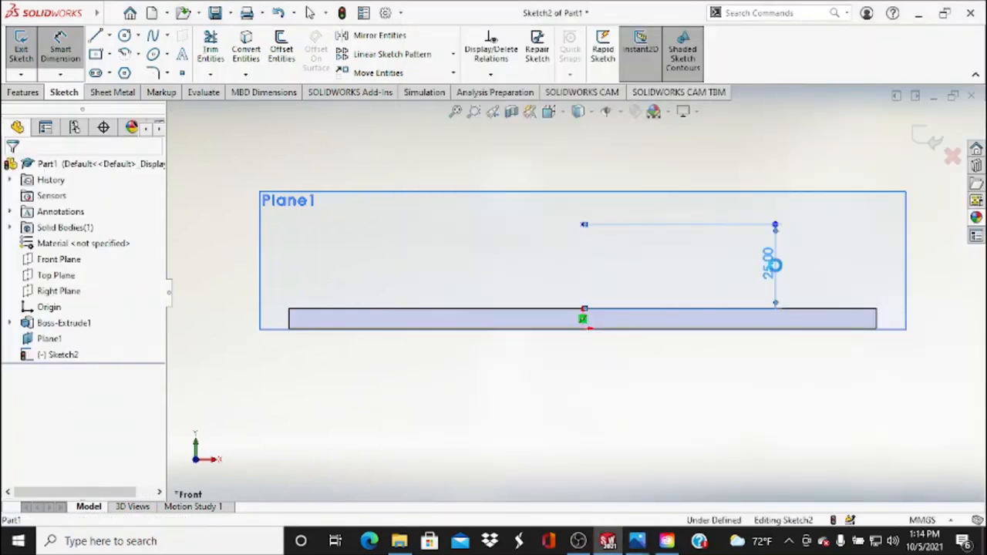
pyautogui.doubleClick(770, 262)
pyautogui.write('25')
pyautogui.press('Return')
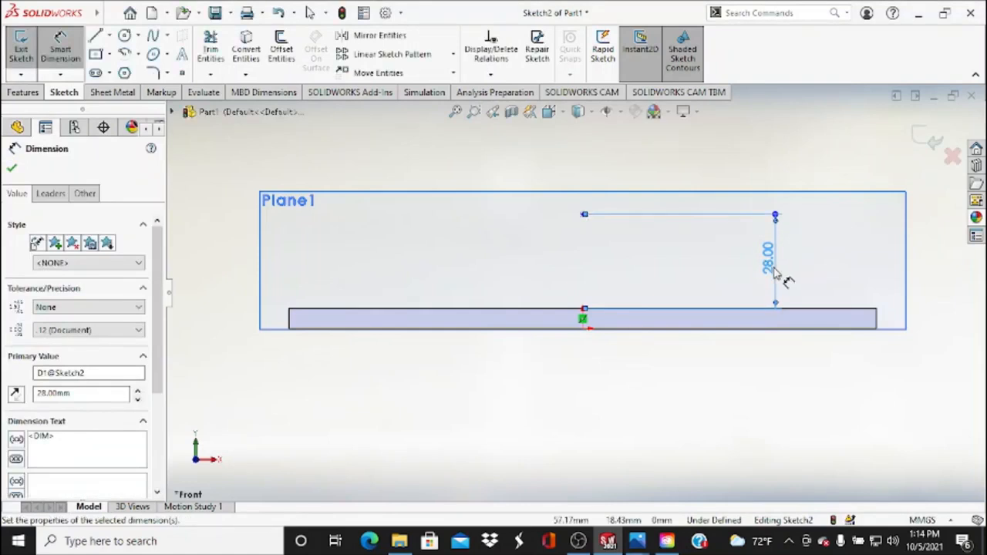
# - Draw a circle centred on the sketch point above the plate, with a radius of about 23 mm
pyautogui.click(126, 37)
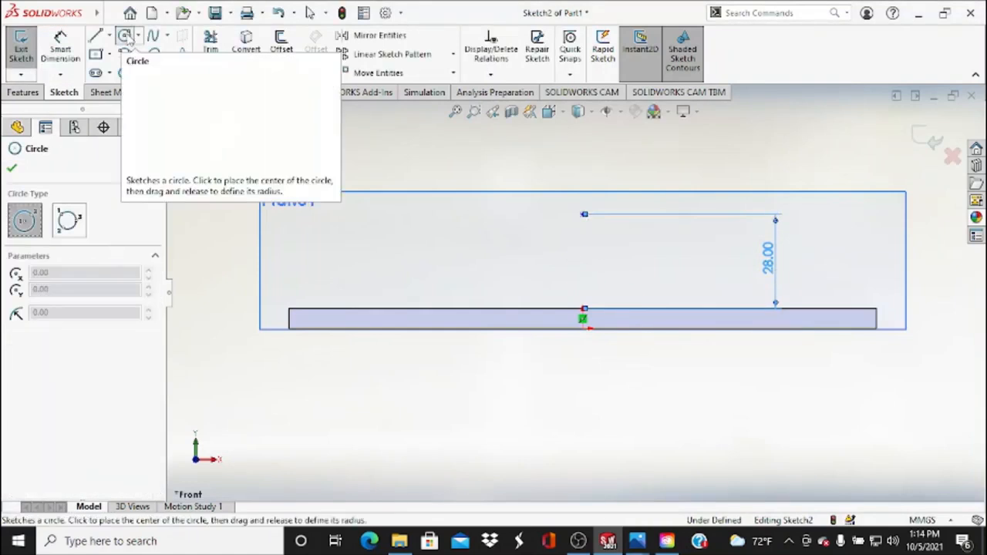
pyautogui.click(583, 215)
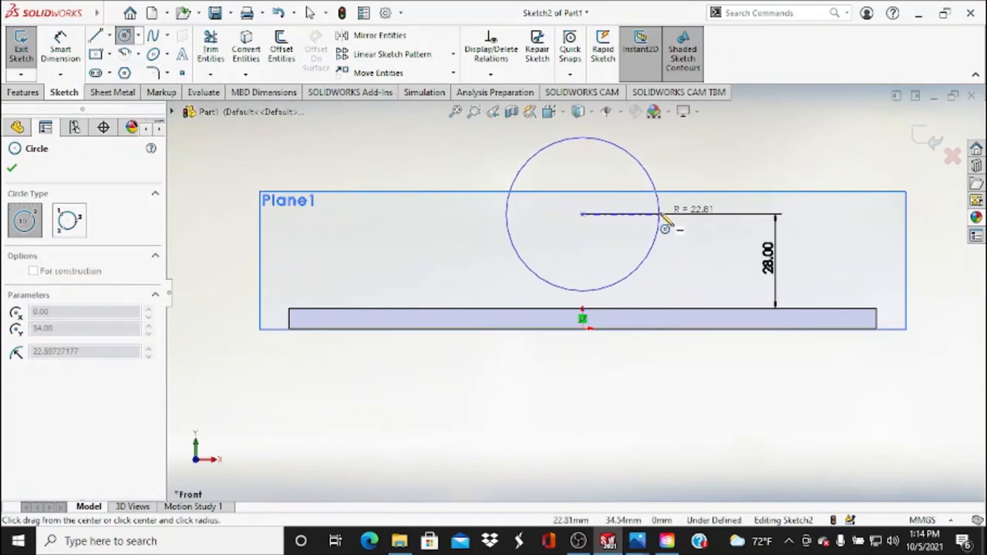
pyautogui.click(661, 217)
pyautogui.click(663, 220)
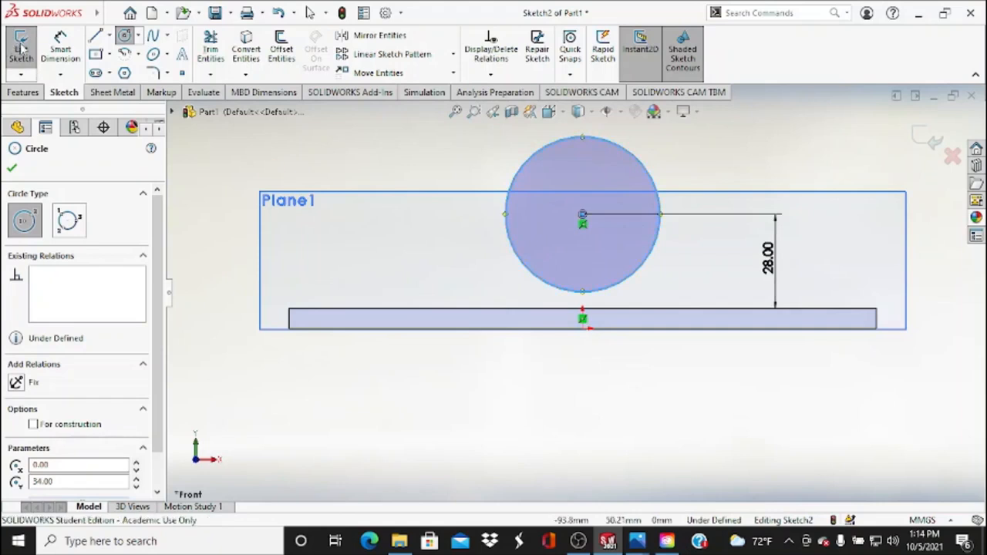
# - Dimension the circle's diameter as 50 mm
pyautogui.click(60, 47)
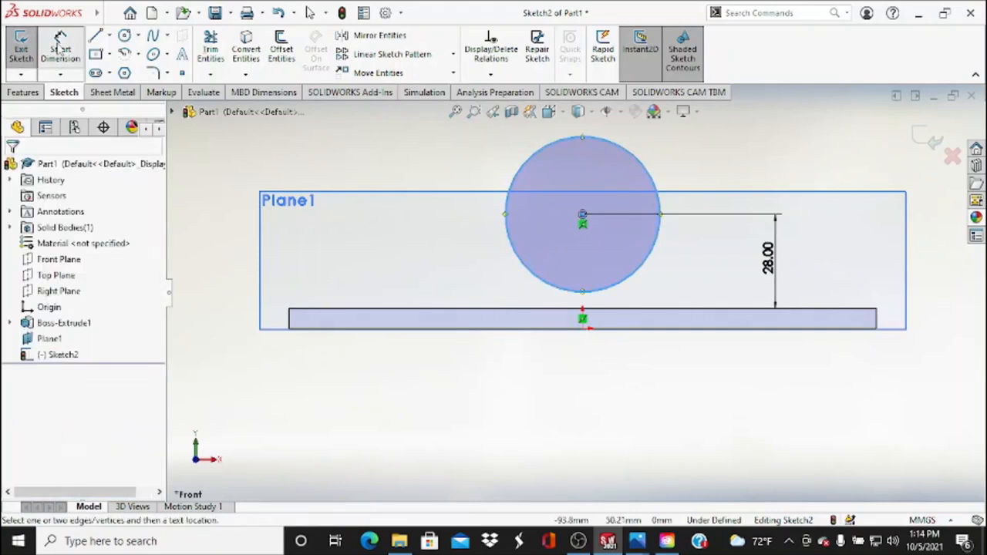
pyautogui.click(610, 148)
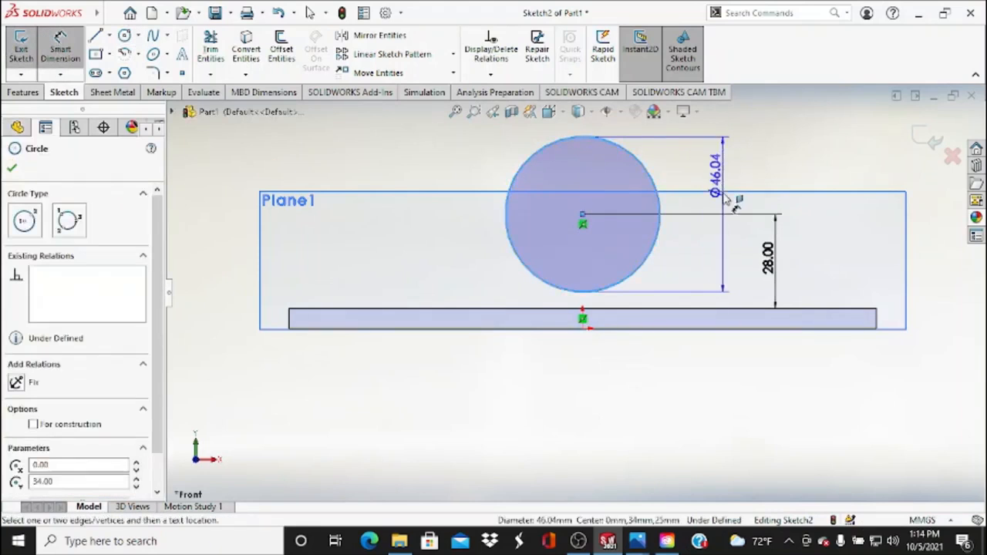
pyautogui.click(779, 168)
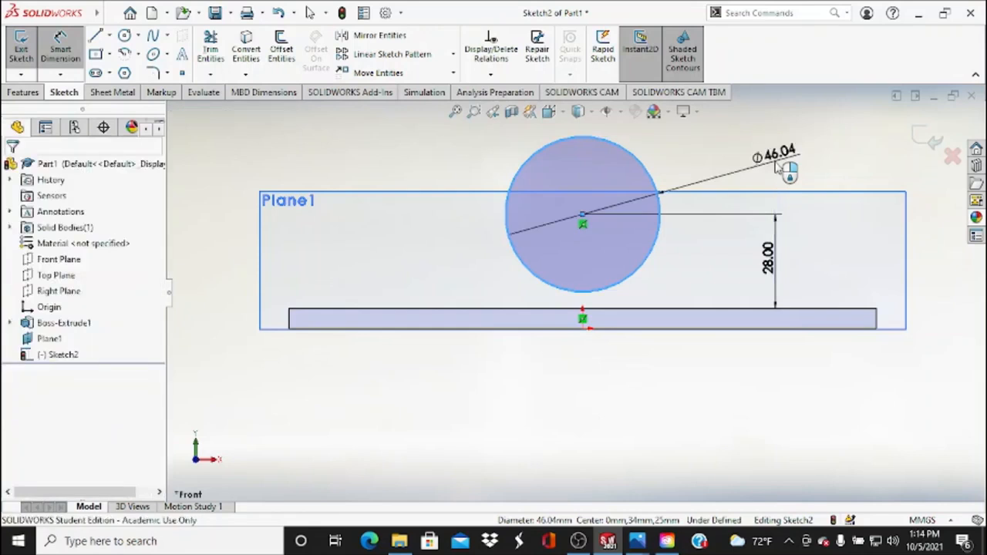
pyautogui.write('50')
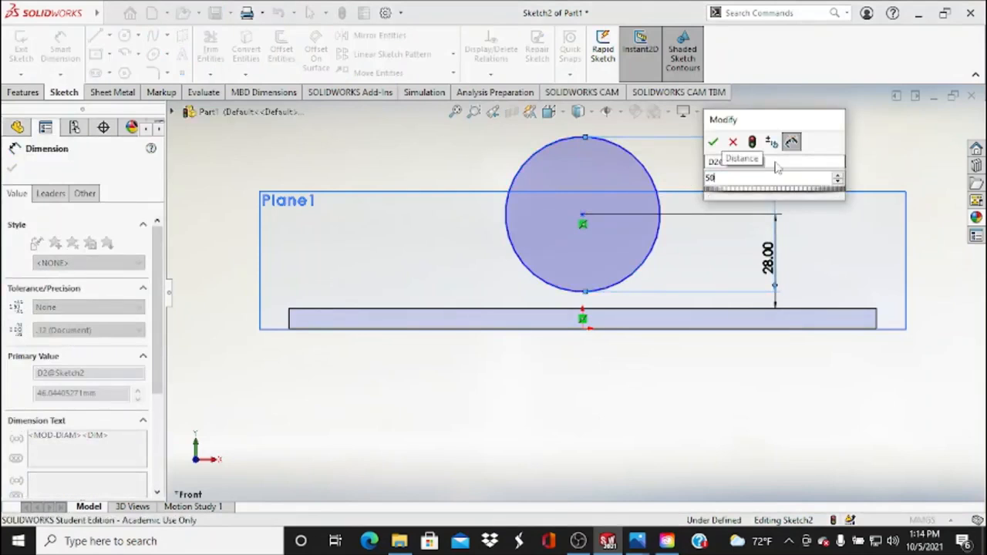
pyautogui.press('Return')
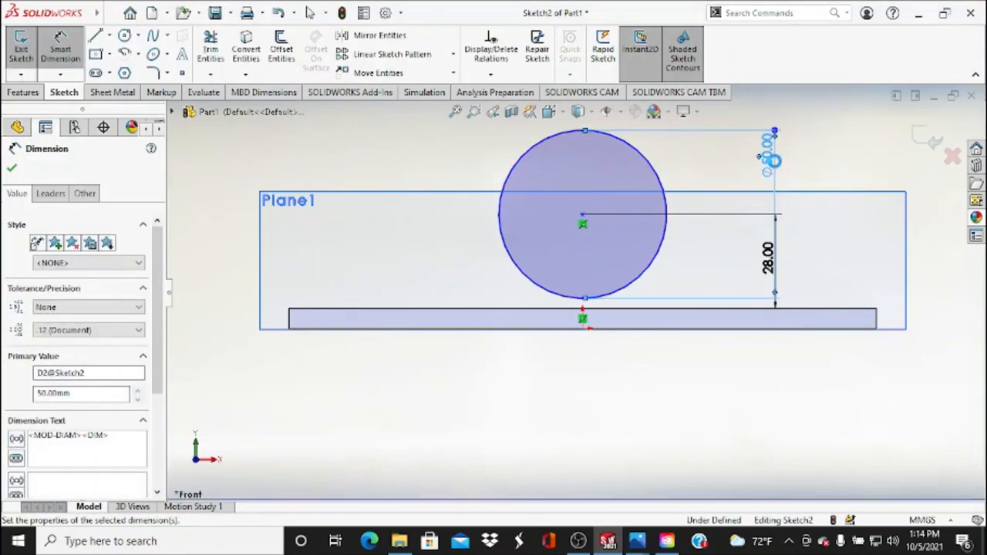
pyautogui.scroll(1, 584, 409)
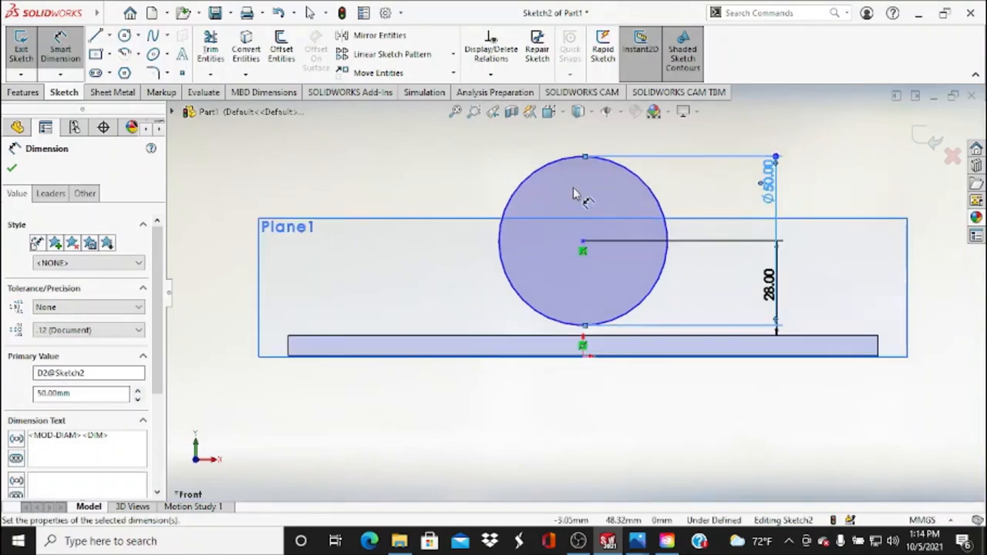
pyautogui.scroll(-1, 578, 193)
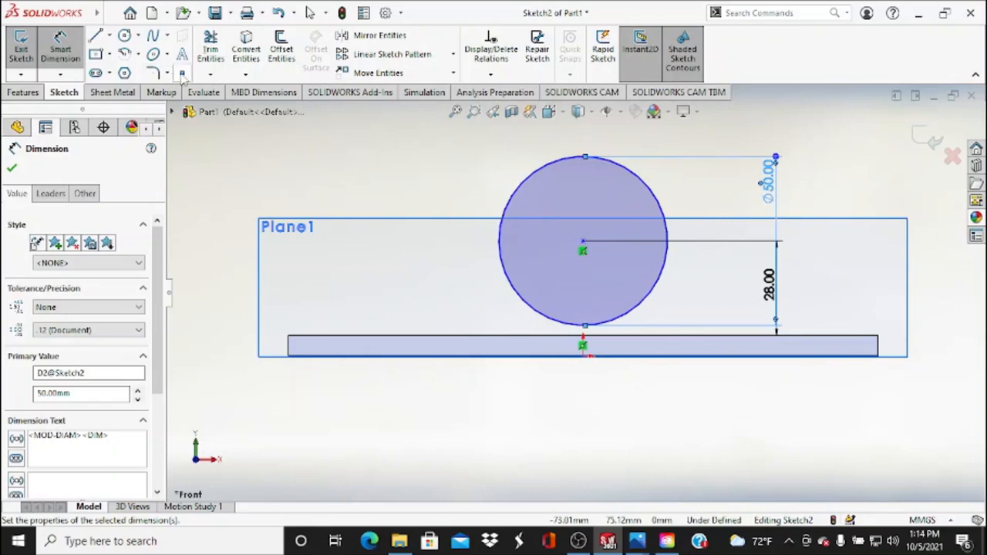
# - Recheck the 3D - 3.jpg drawing and place a sketch point on the plate's upper edge, between its left end and the circle
pyautogui.moveTo(634, 542)
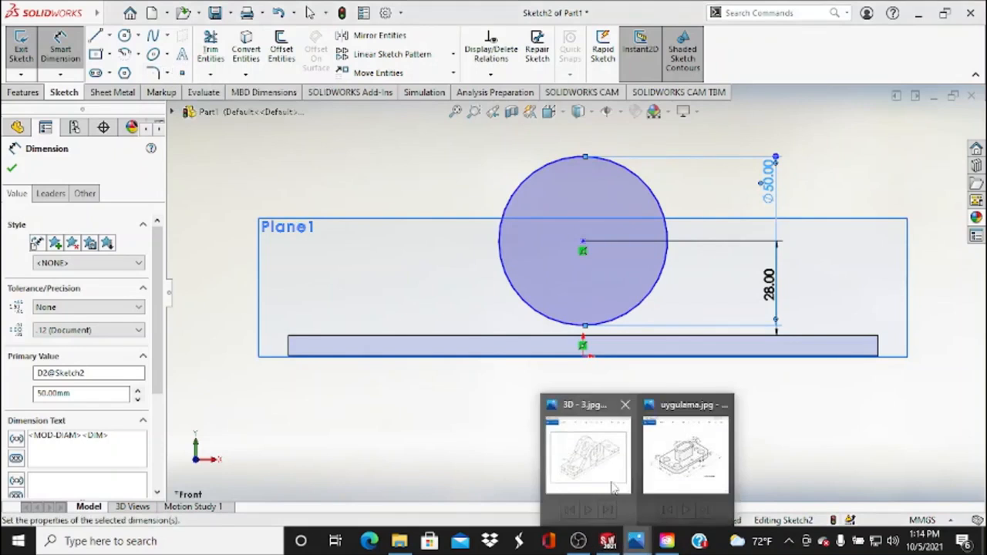
pyautogui.click(596, 459)
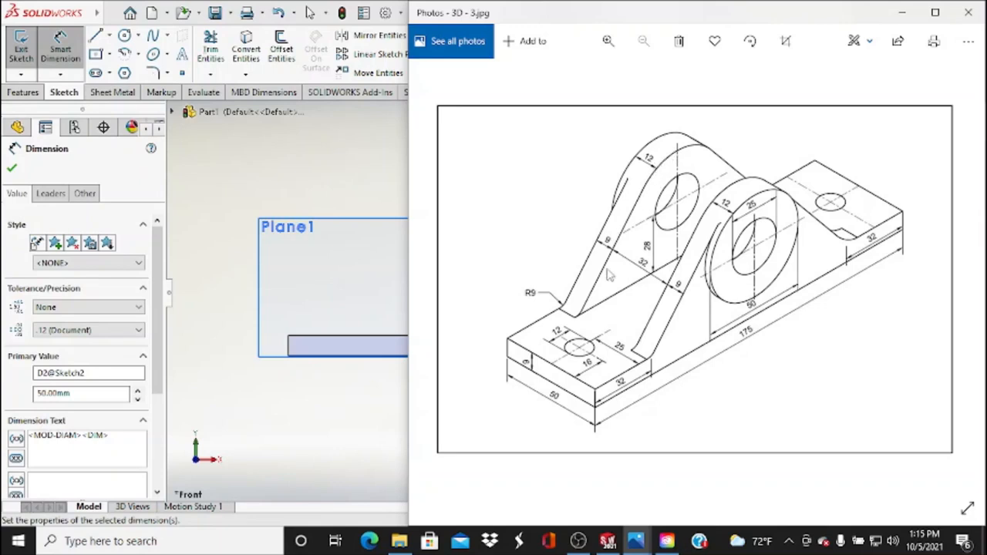
pyautogui.click(370, 399)
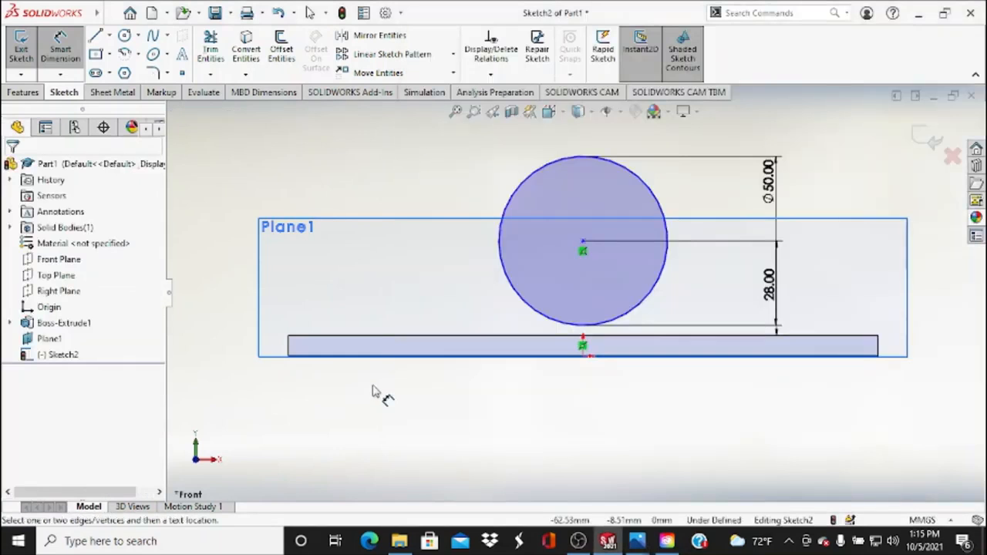
pyautogui.click(182, 72)
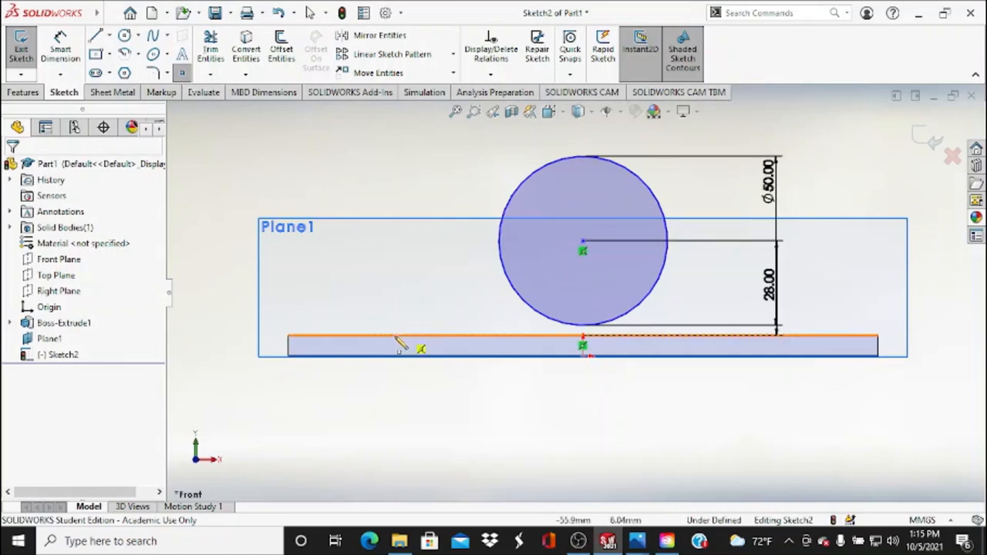
pyautogui.click(369, 337)
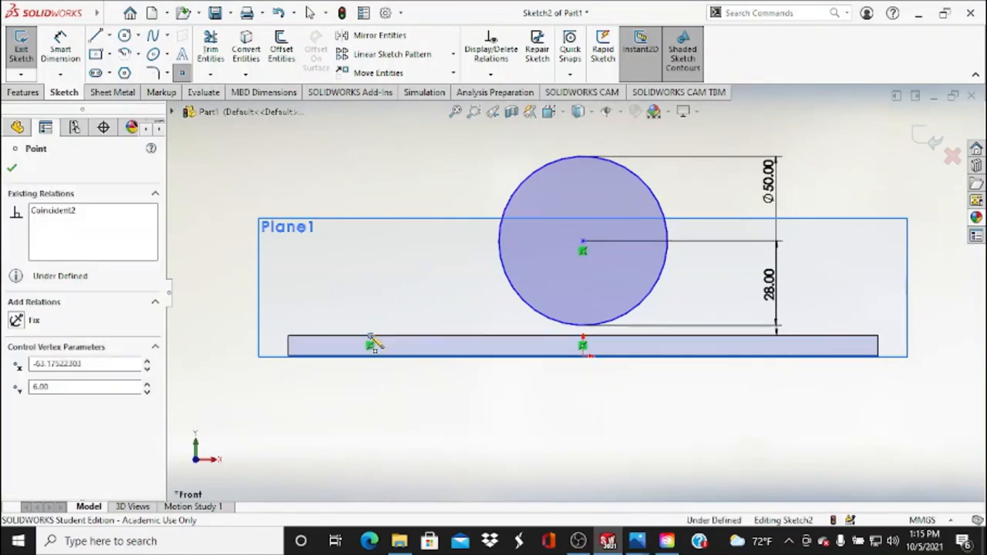
pyautogui.click(61, 47)
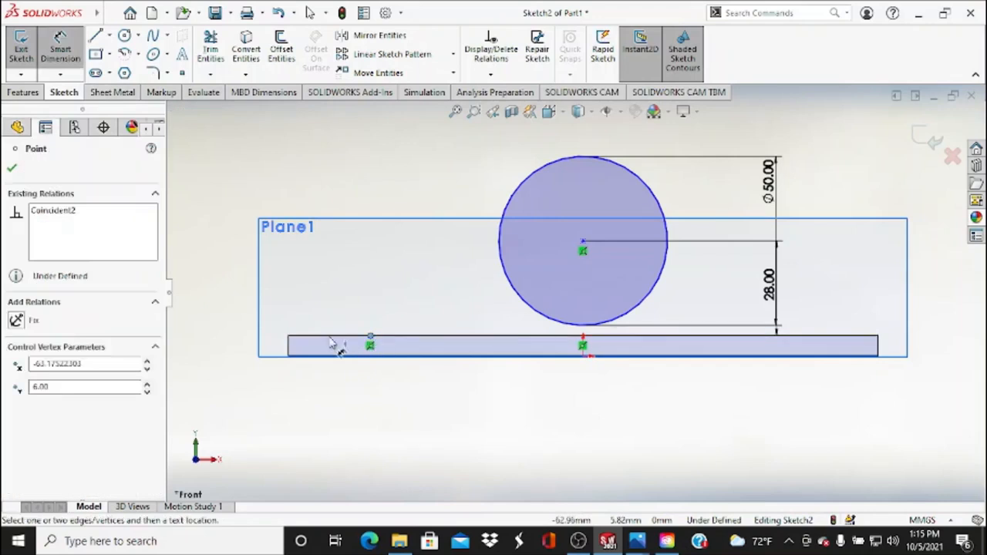
pyautogui.click(289, 338)
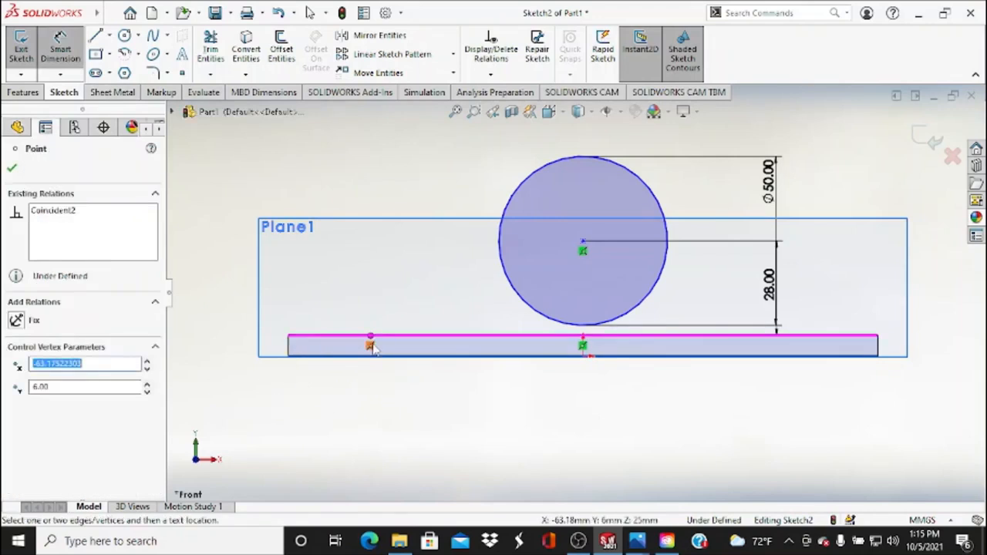
pyautogui.click(14, 168)
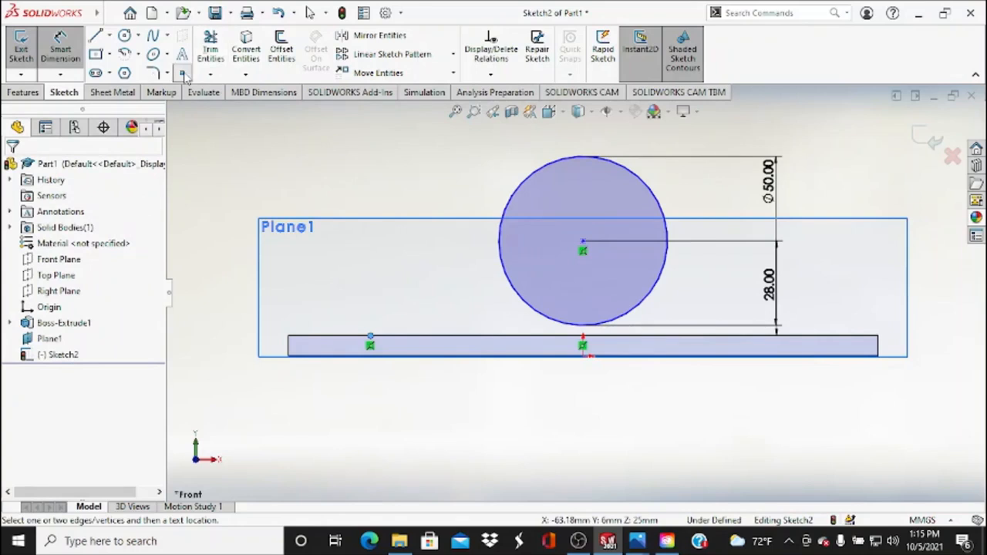
# - Place a point on the plate's upper left corner and dimension its horizontal distance to the other edge point as 32 mm
pyautogui.click(289, 340)
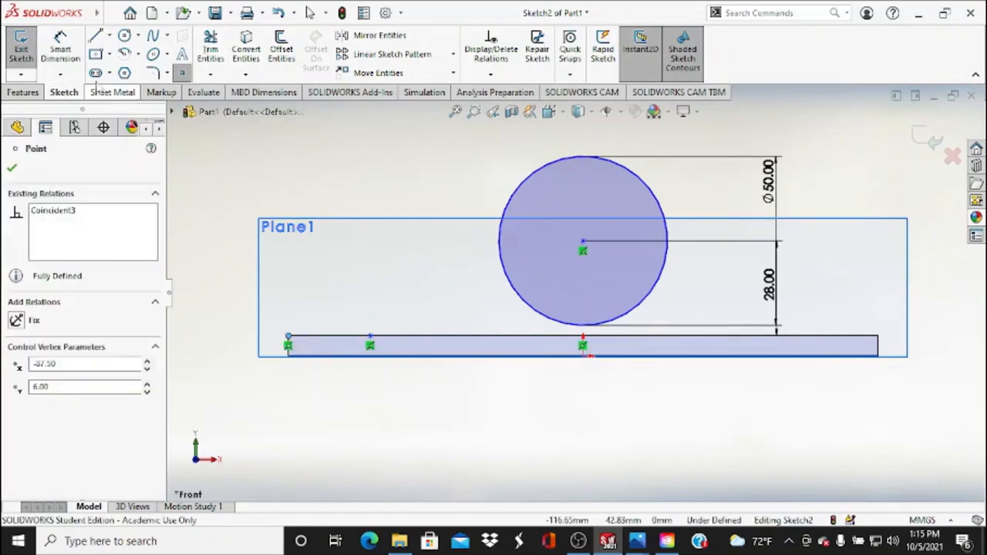
pyautogui.click(60, 48)
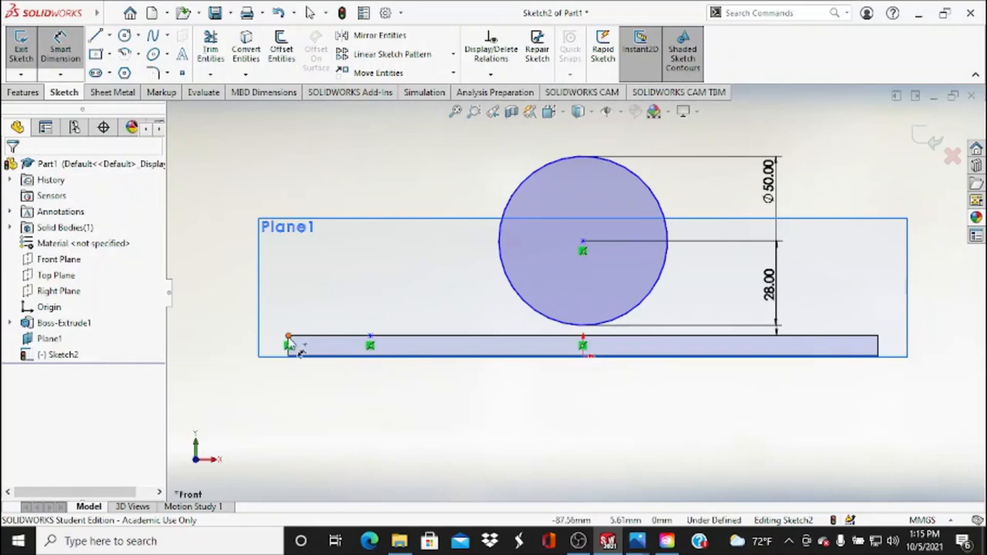
pyautogui.click(289, 342)
pyautogui.click(370, 343)
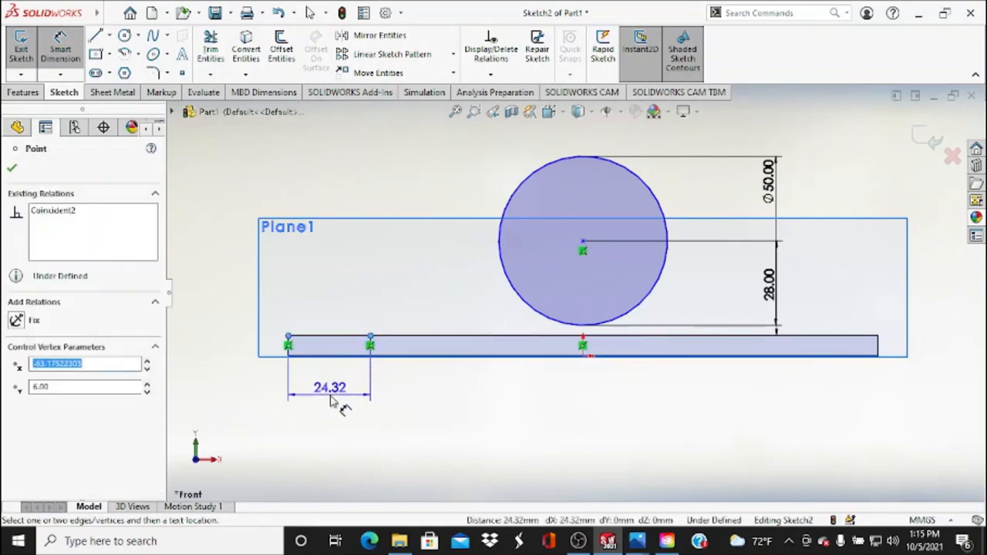
pyautogui.click(333, 397)
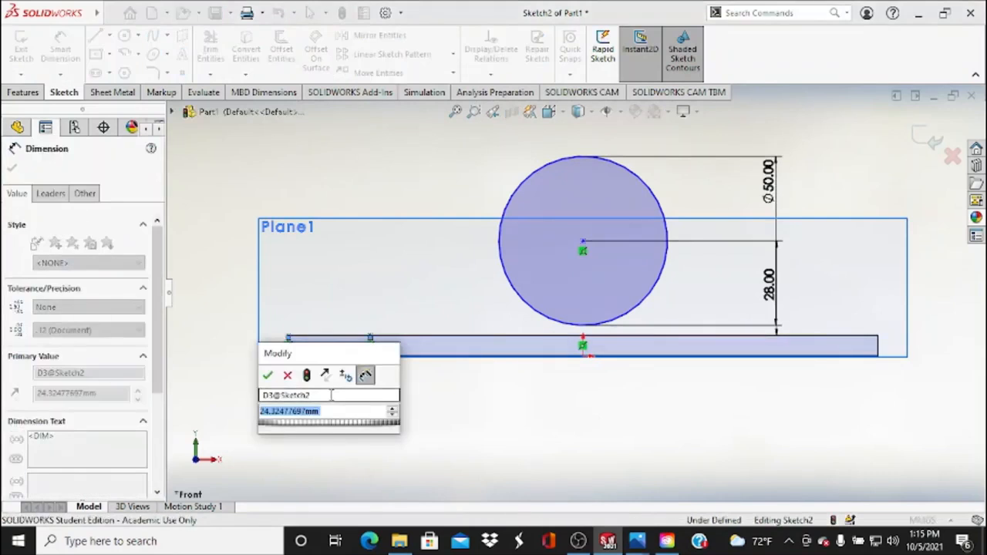
pyautogui.write('50')
pyautogui.press('Return')
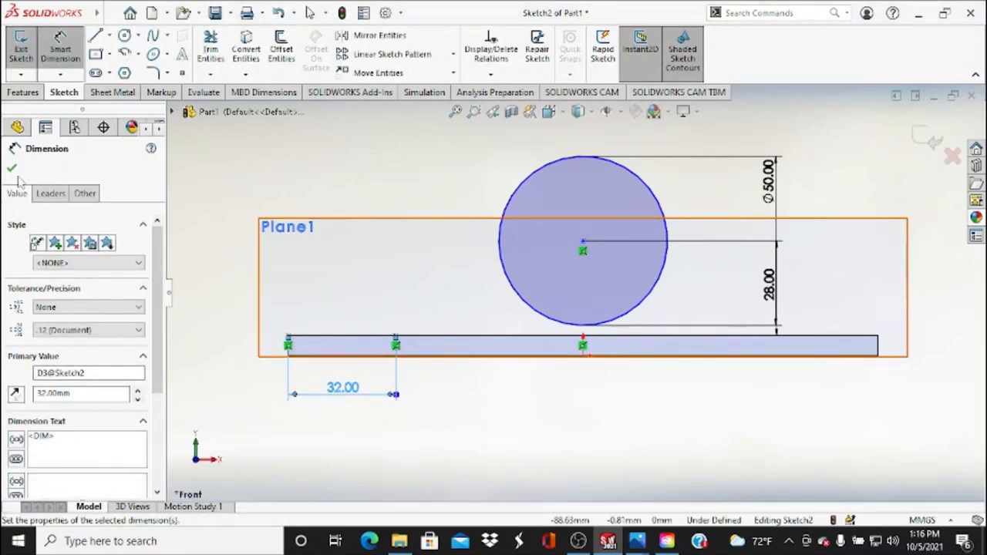
pyautogui.press('Escape')
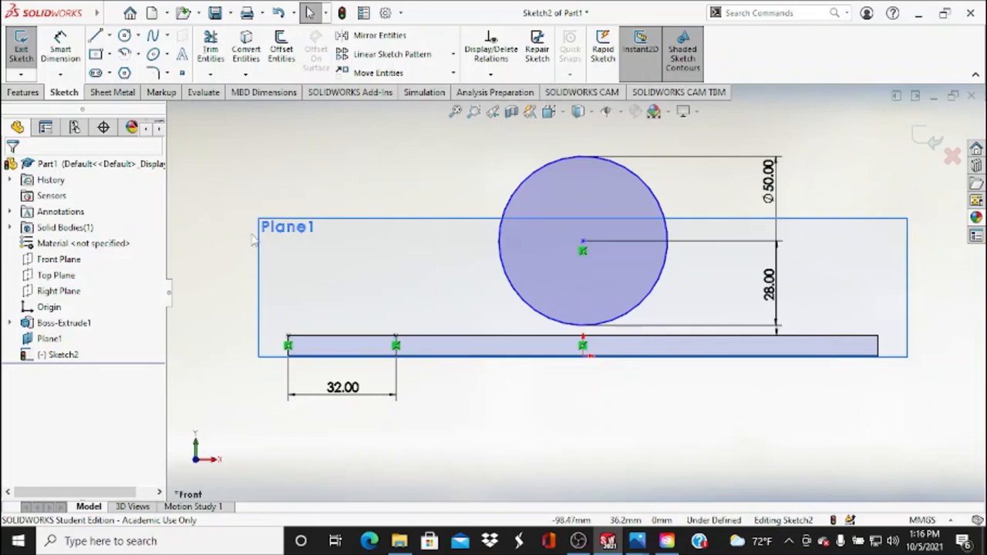
# - Draw a line about 57 mm long from the inner point on the plate's edge, ending tangent to the circle's upper left side
pyautogui.click(95, 35)
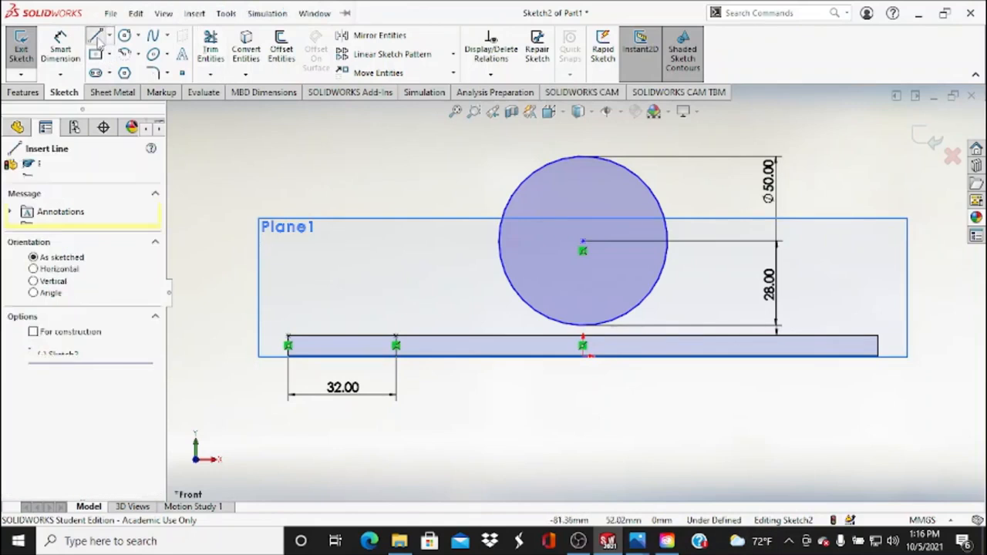
pyautogui.click(396, 345)
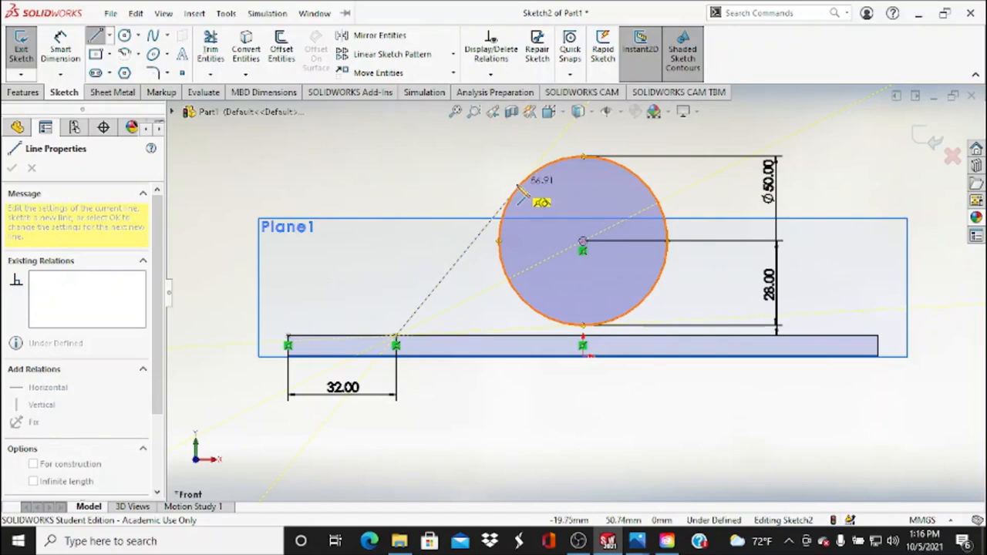
pyautogui.click(518, 188)
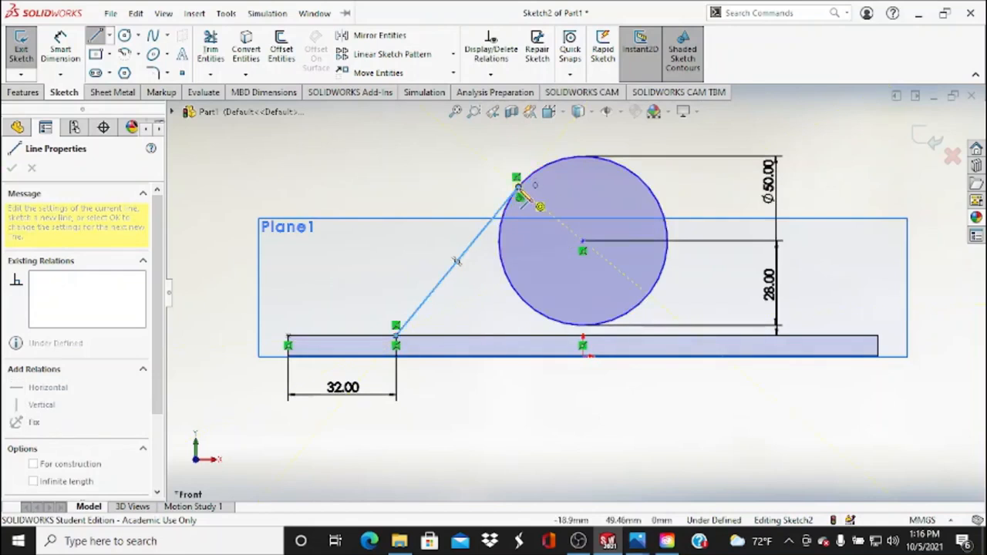
pyautogui.press('Escape')
pyautogui.press('Escape')
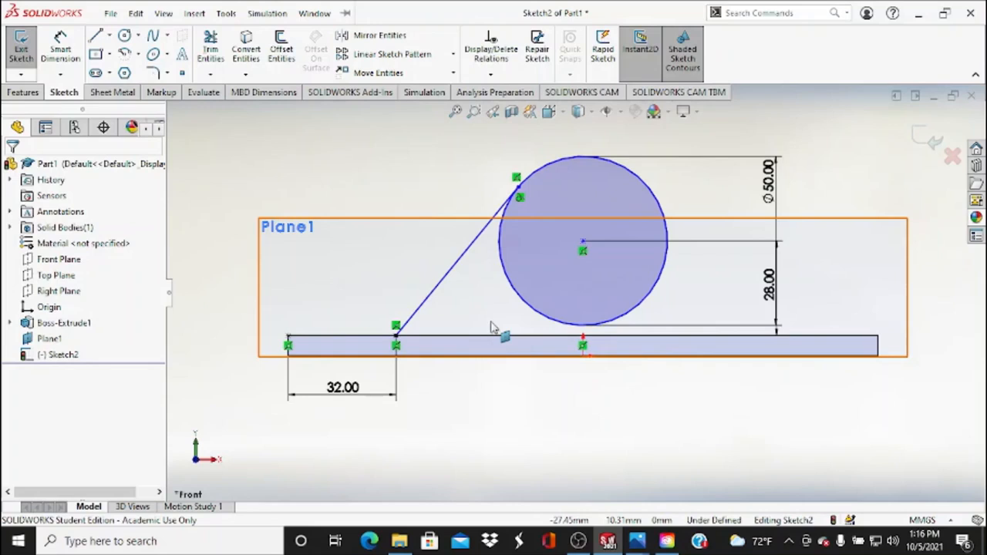
# - Draw a horizontal line along the plate's upper edge from the sloped line's lower end to the edge's midpoint
pyautogui.press('l')
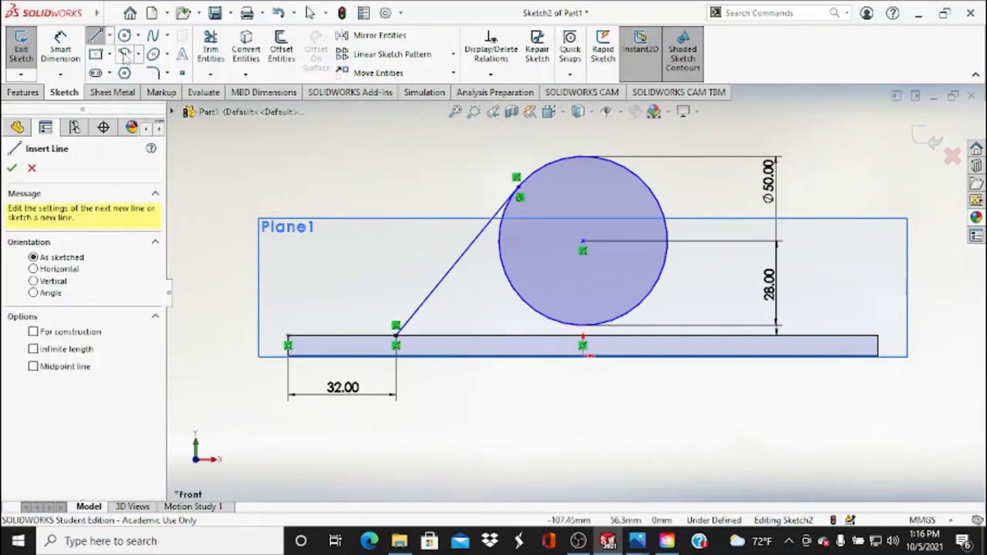
pyautogui.click(397, 340)
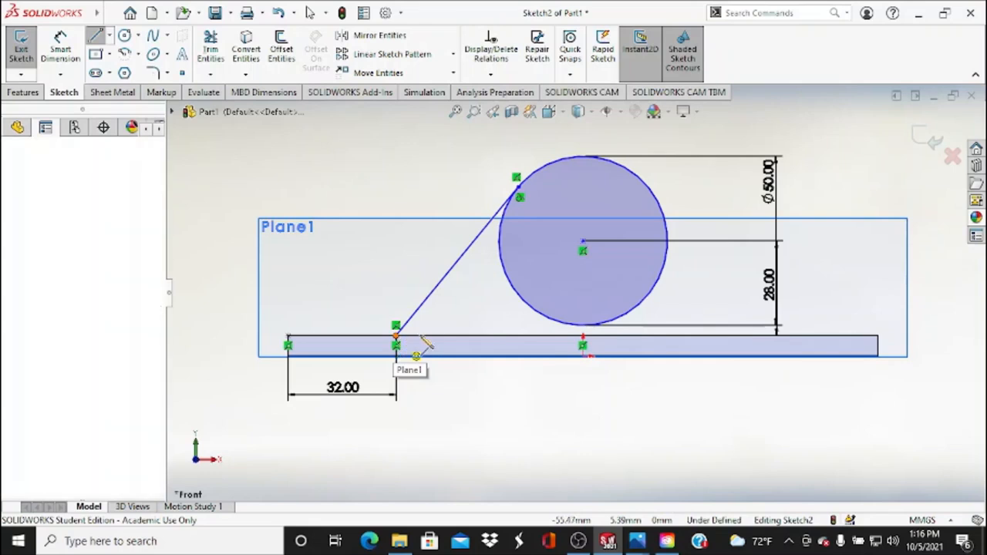
pyautogui.click(584, 337)
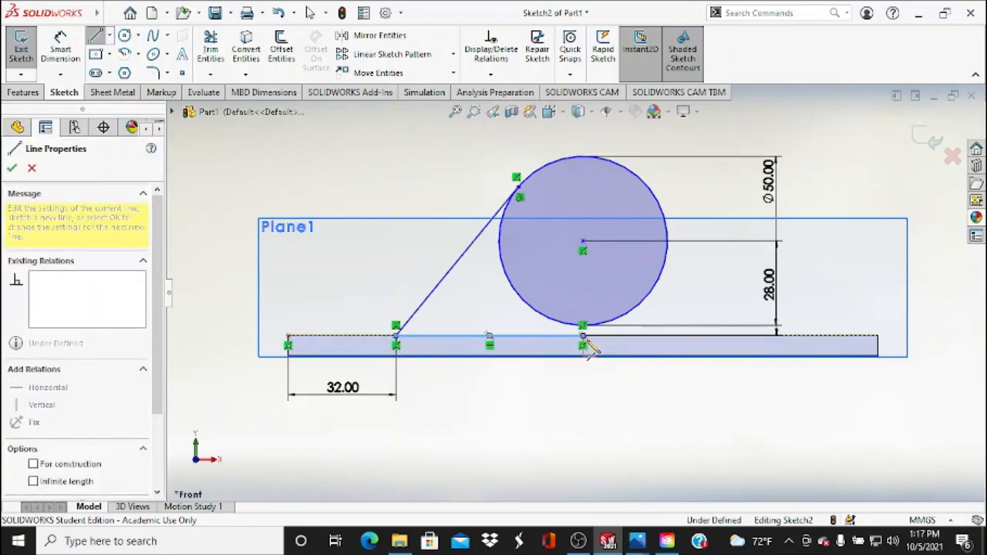
pyautogui.press('Escape')
pyautogui.press('Escape')
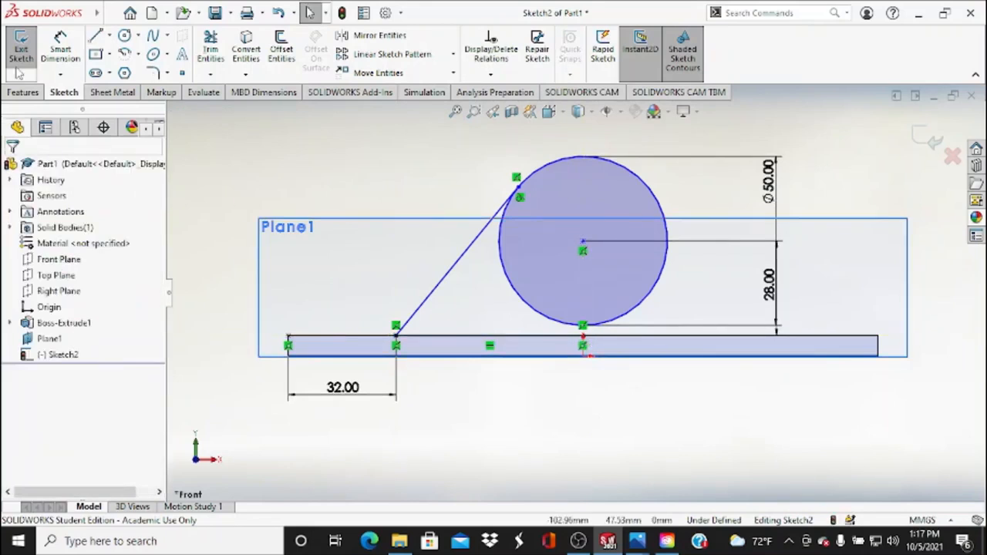
# - Draw a vertical centerline from the origin downwards below the plate
pyautogui.click(109, 36)
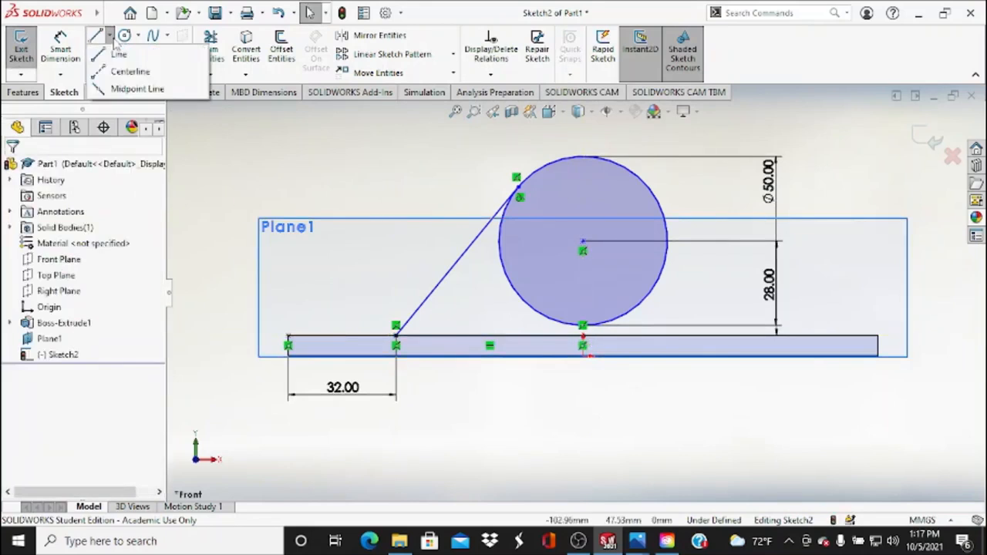
pyautogui.click(128, 72)
pyautogui.click(583, 366)
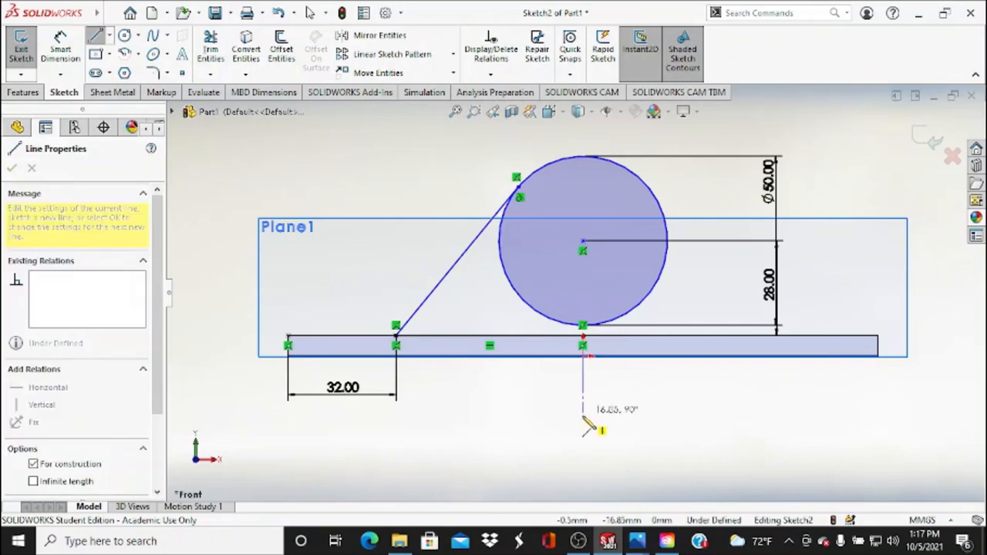
pyautogui.doubleClick(583, 425)
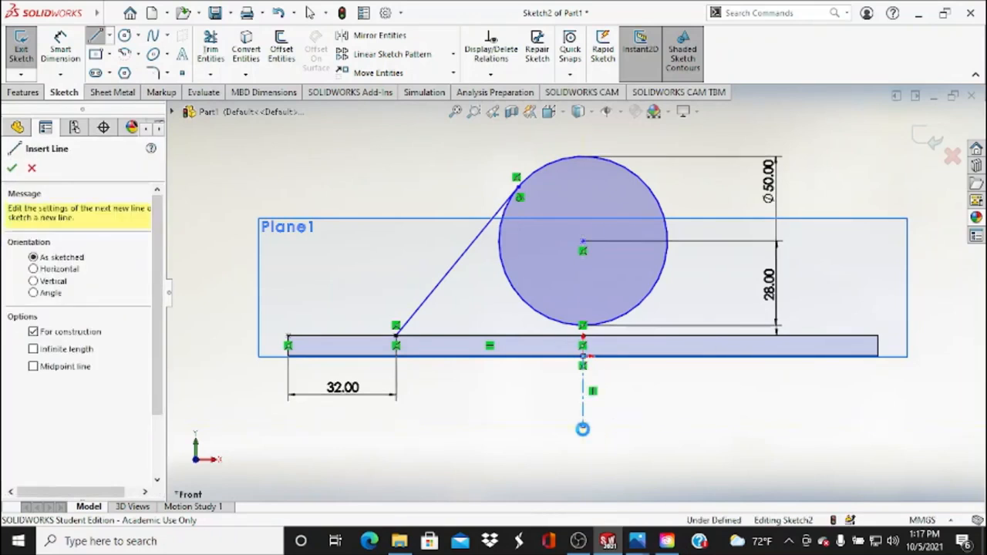
pyautogui.press('Escape')
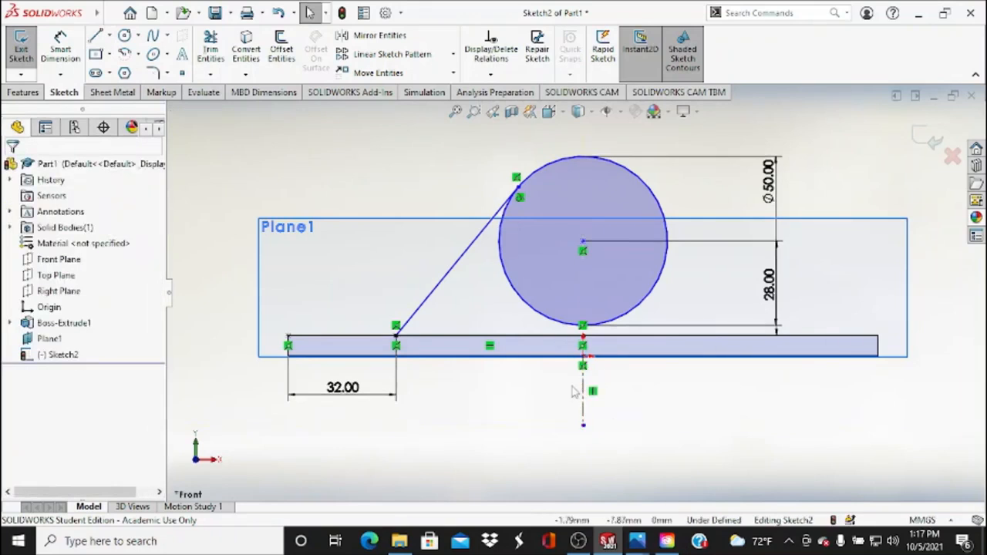
# - Mirror the sloped tangent line and the horizontal base line about the vertical centerline
pyautogui.click(376, 38)
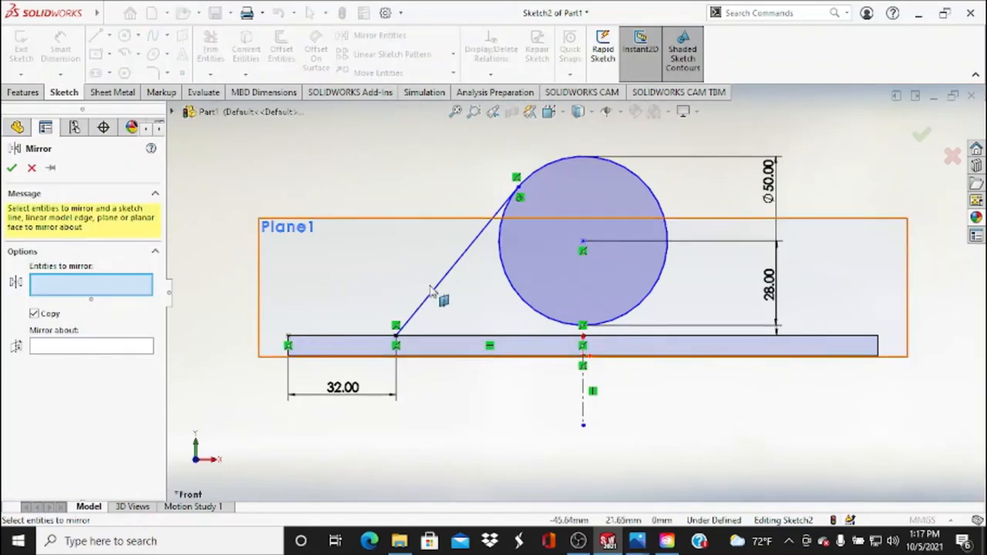
pyautogui.click(435, 295)
pyautogui.click(449, 338)
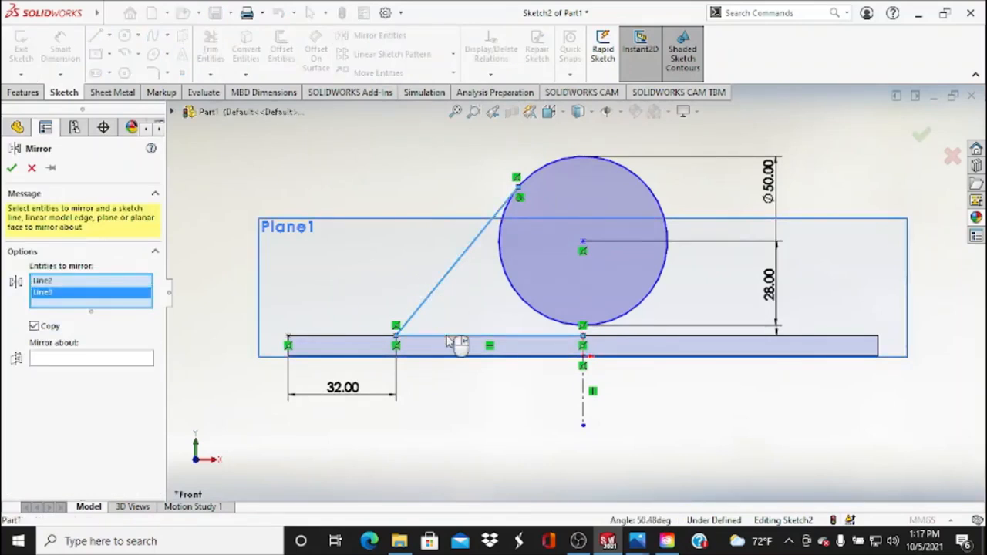
pyautogui.click(63, 362)
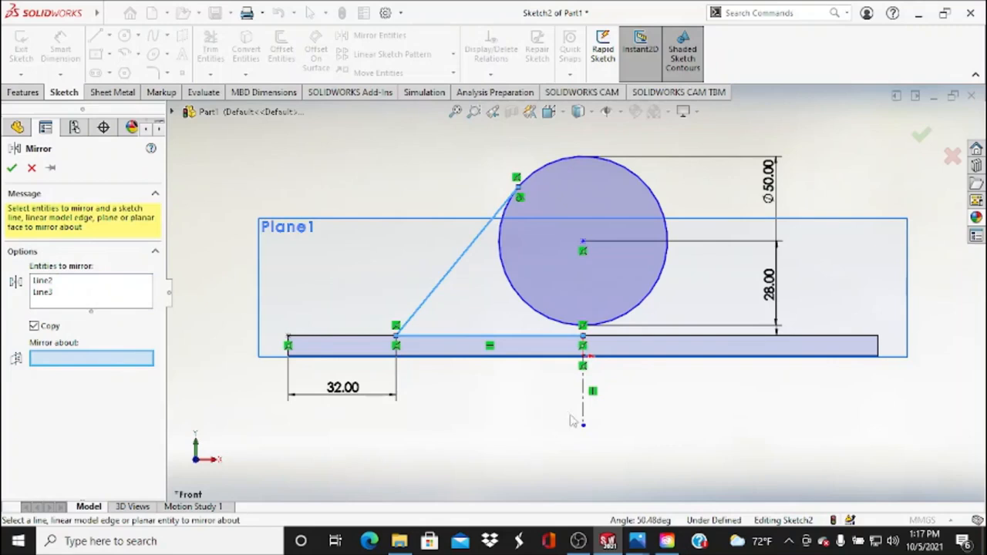
pyautogui.click(584, 416)
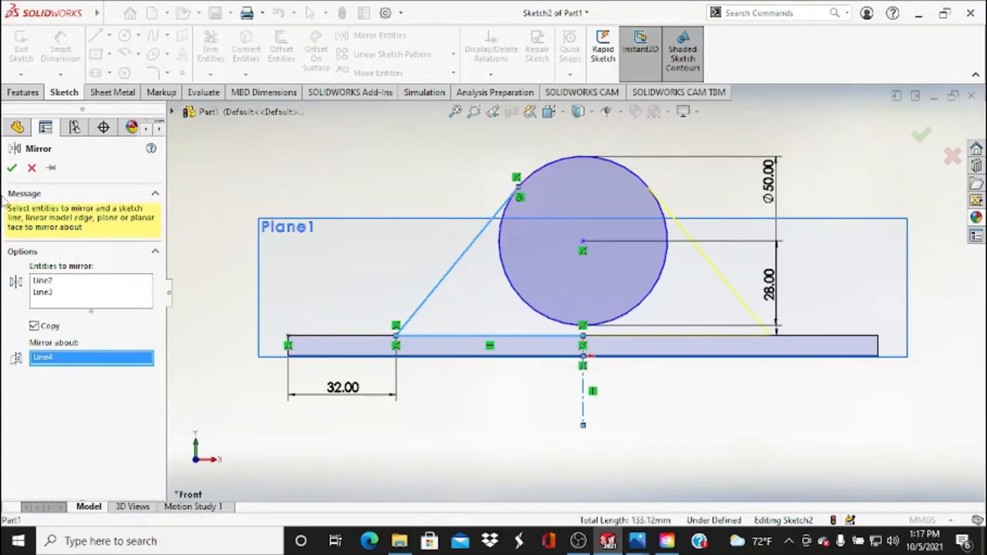
pyautogui.click(11, 169)
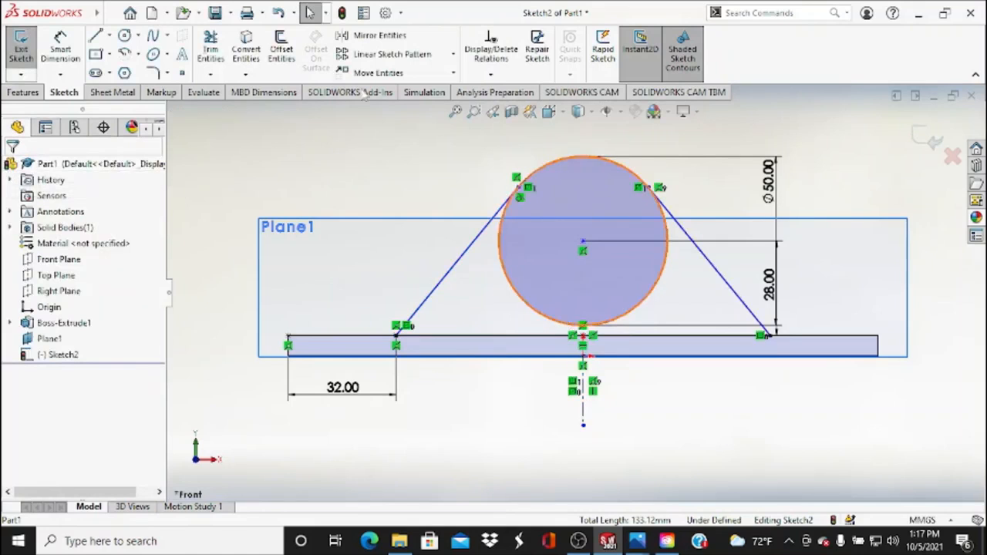
# - Trim away the circle's lower arc between the two tangent lines with Power trim, leaving only the rounded top
pyautogui.click(209, 54)
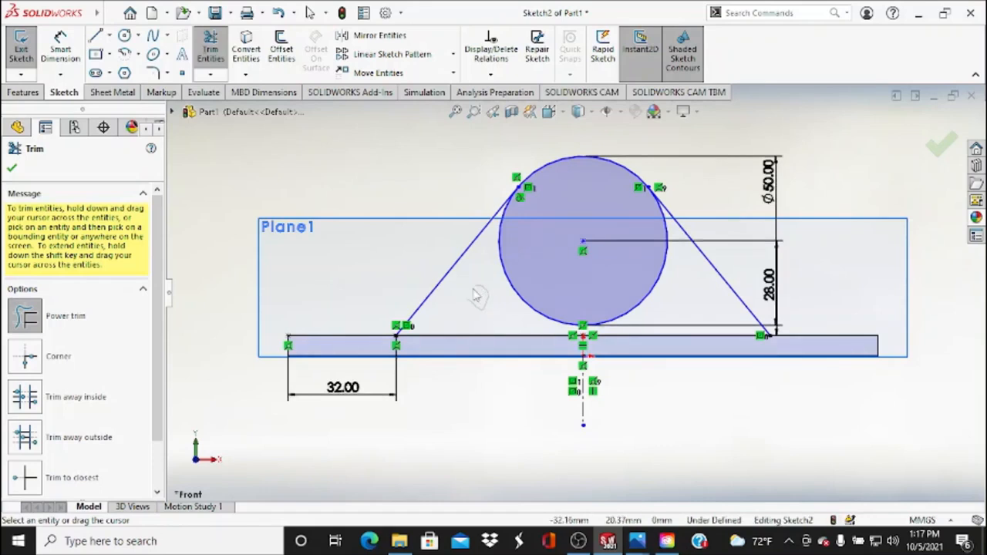
pyautogui.moveTo(474, 290)
pyautogui.mouseDown()
pyautogui.moveTo(464, 305)
pyautogui.moveTo(485, 318)
pyautogui.moveTo(486, 287)
pyautogui.moveTo(464, 279)
pyautogui.moveTo(464, 315)
pyautogui.moveTo(495, 301)
pyautogui.moveTo(499, 288)
pyautogui.moveTo(463, 301)
pyautogui.moveTo(509, 324)
pyautogui.mouseUp()
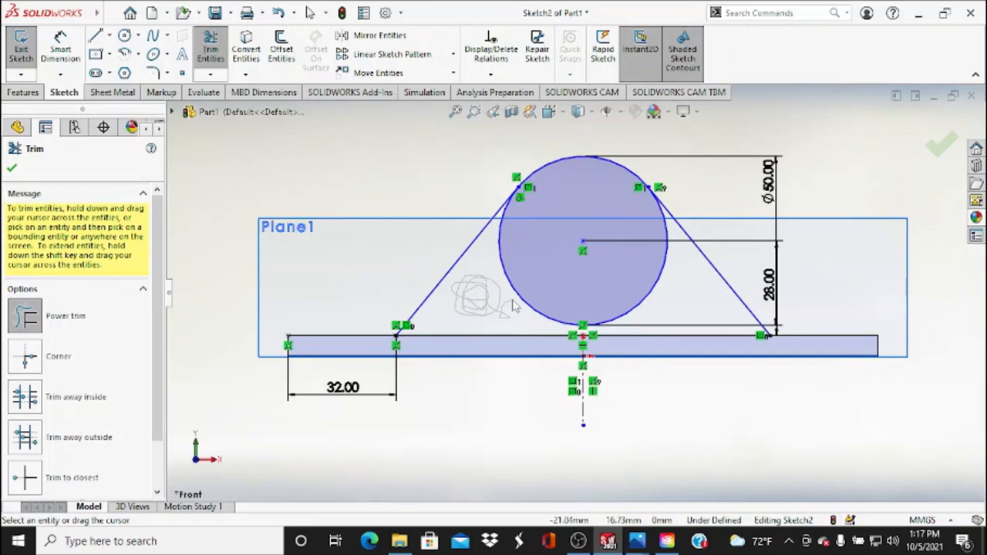
pyautogui.moveTo(515, 307)
pyautogui.mouseDown()
pyautogui.moveTo(522, 293)
pyautogui.moveTo(545, 293)
pyautogui.mouseUp()
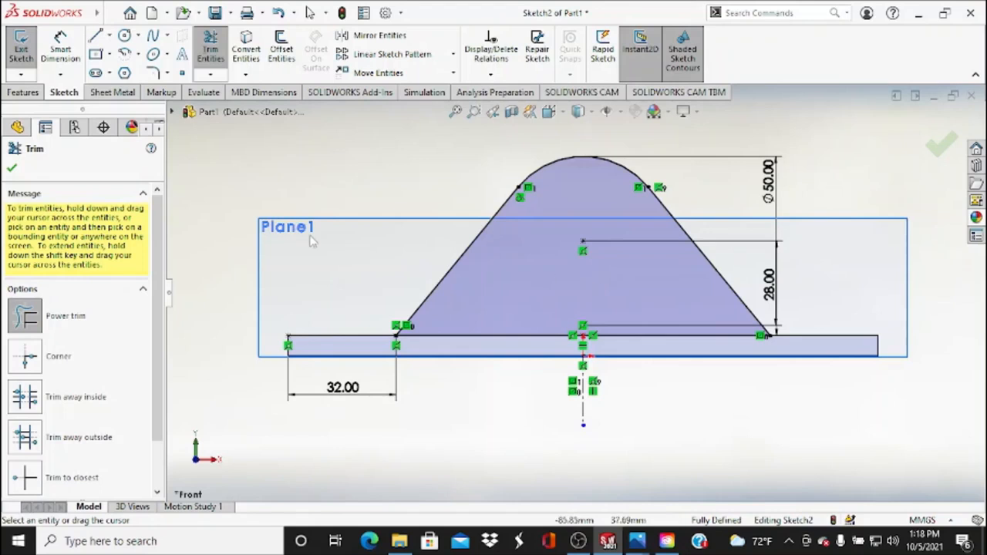
pyautogui.click(12, 168)
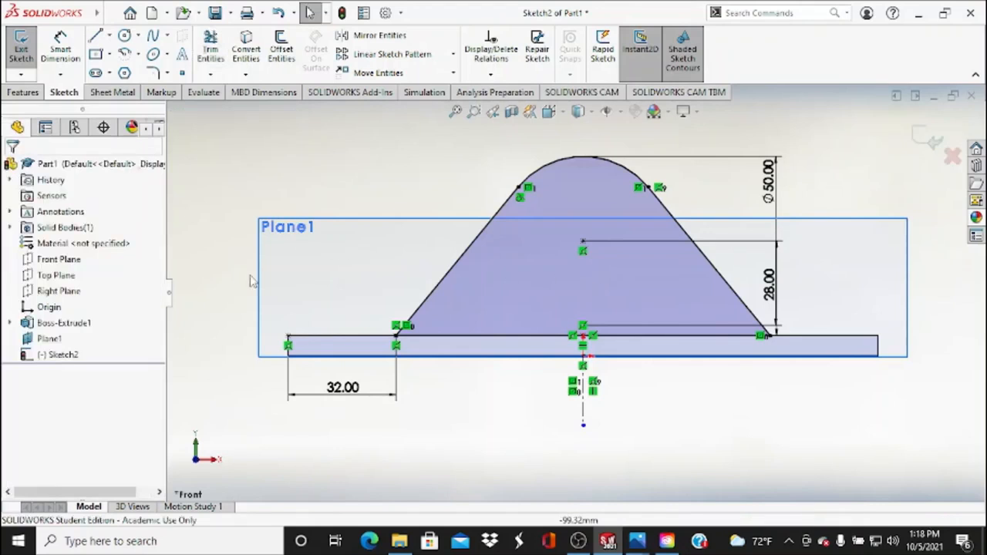
# - Close the upright's profile sketch and extrude it 9 mm Blind, with direction reversed so it sits over the plate
pyautogui.moveTo(226, 325)
pyautogui.mouseDown(button='middle')
pyautogui.moveTo(293, 344)
pyautogui.moveTo(347, 342)
pyautogui.moveTo(340, 367)
pyautogui.mouseUp(button='middle')
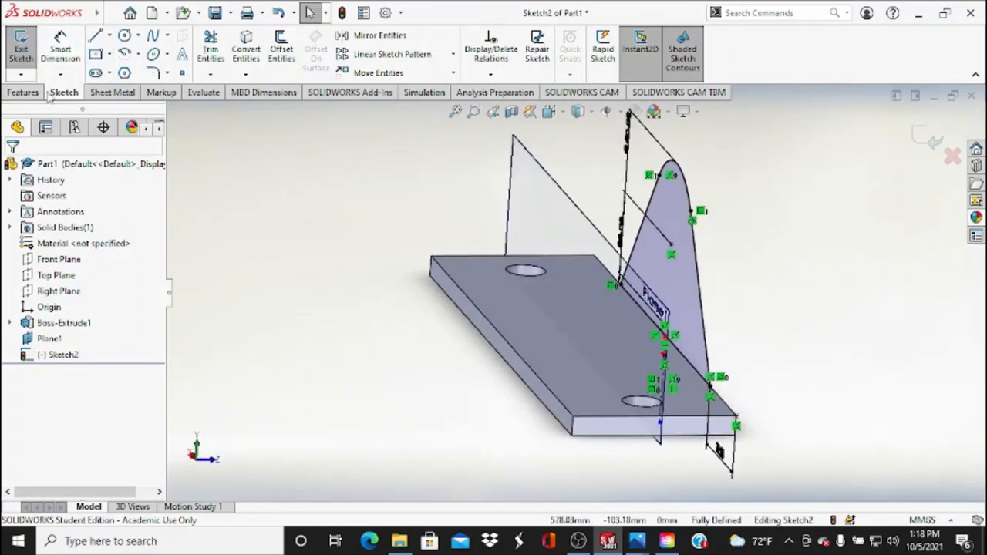
pyautogui.click(21, 50)
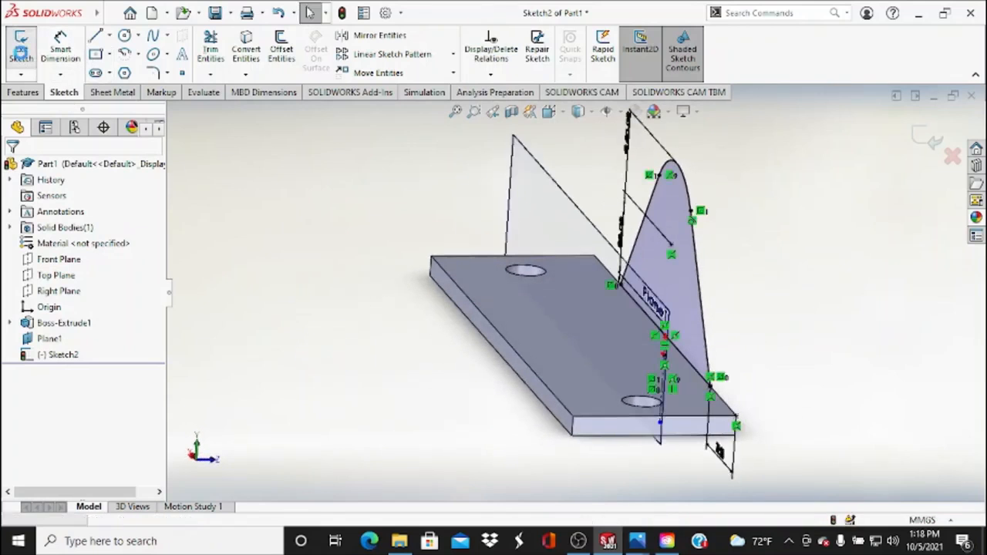
pyautogui.click(23, 91)
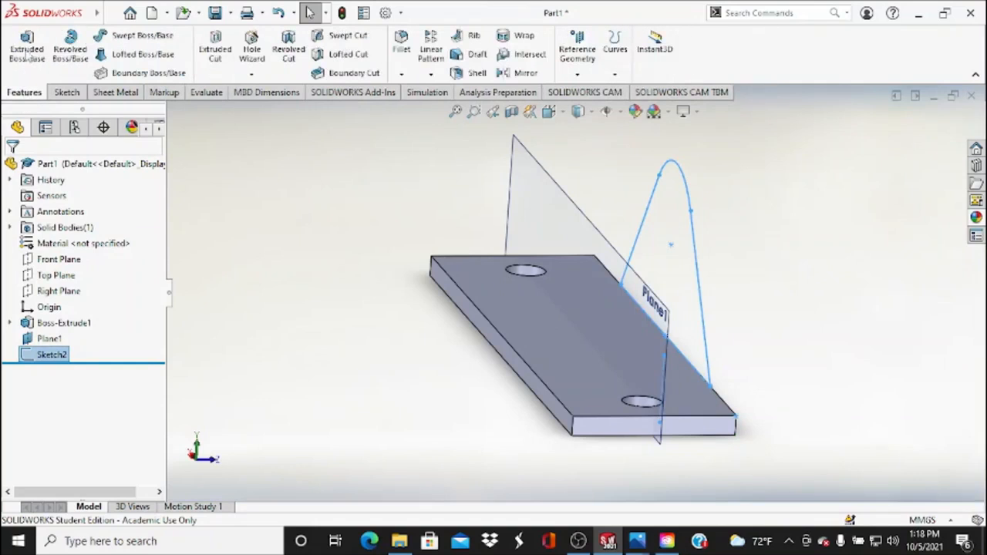
pyautogui.click(26, 46)
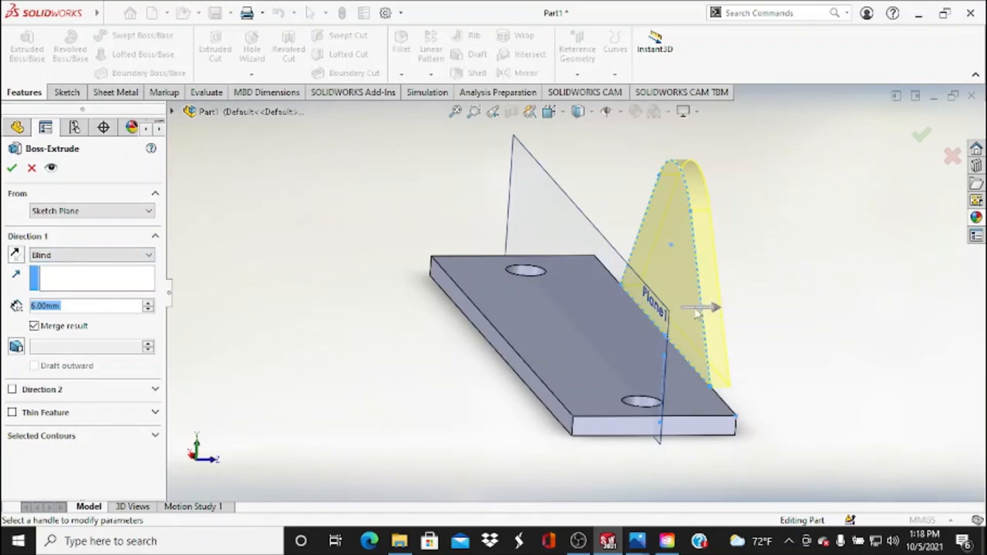
pyautogui.click(15, 255)
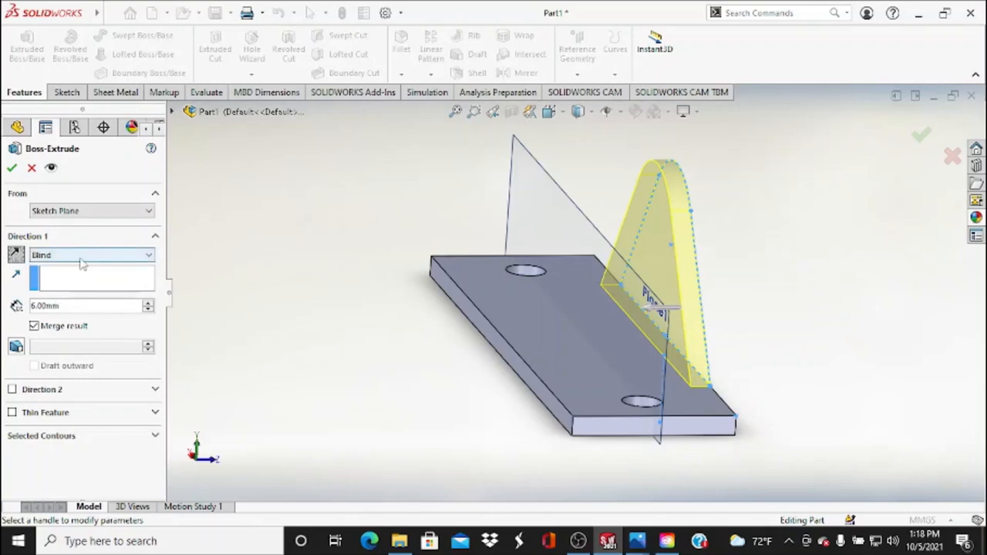
pyautogui.moveTo(637, 542)
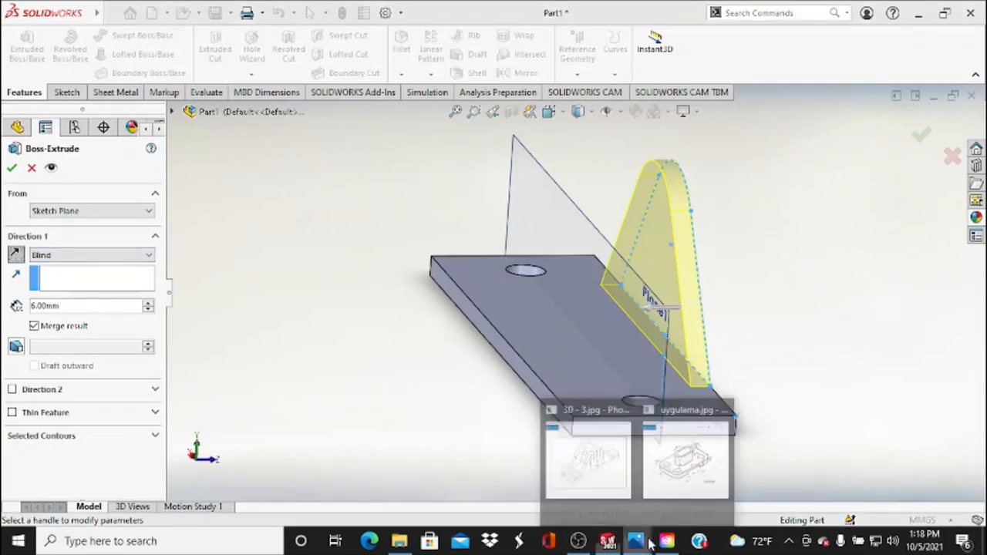
pyautogui.click(620, 484)
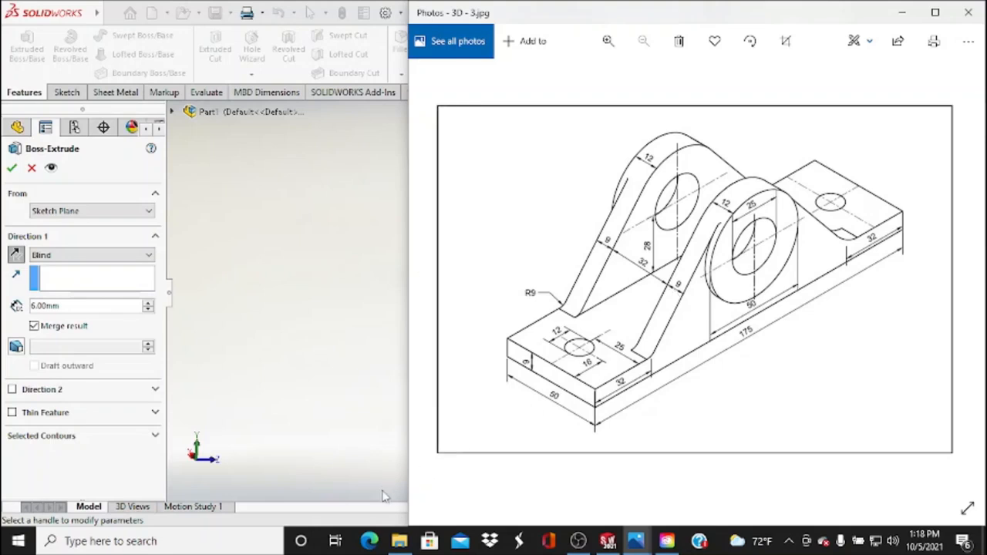
pyautogui.click(380, 522)
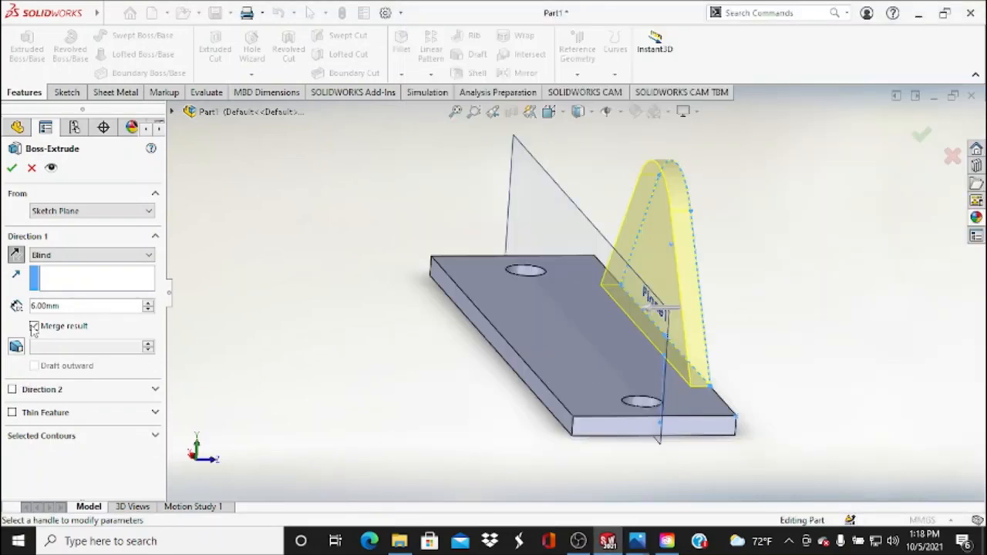
pyautogui.doubleClick(40, 306)
pyautogui.write('9')
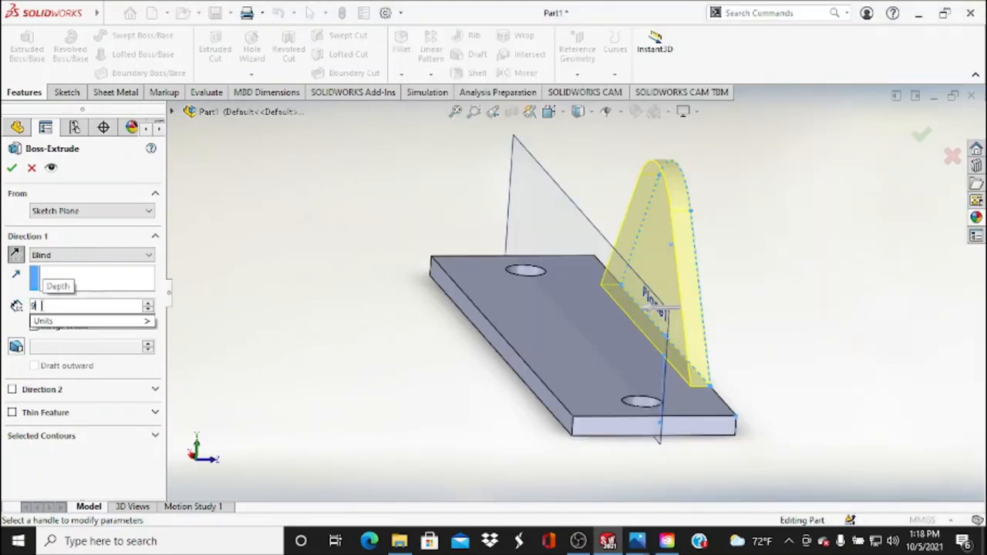
pyautogui.press('Return')
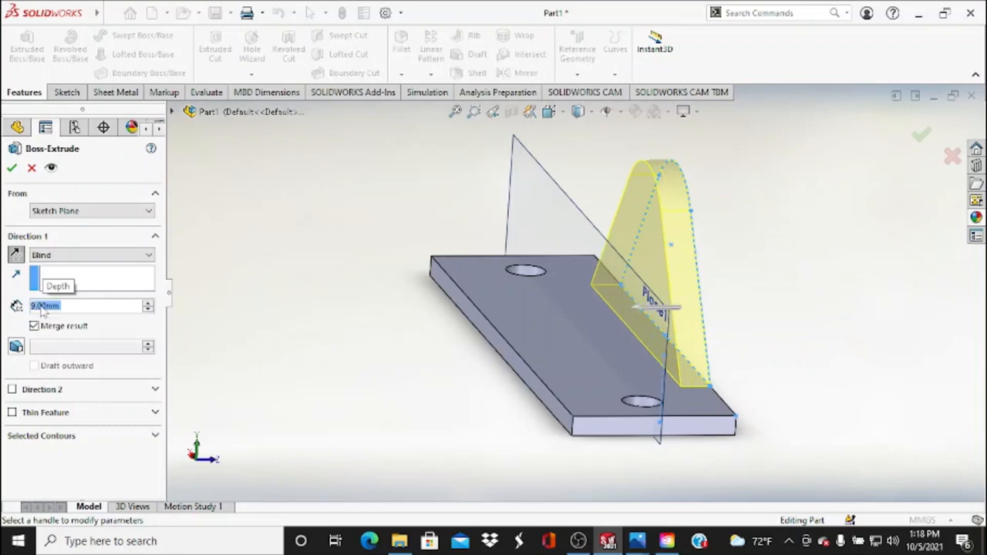
pyautogui.click(10, 171)
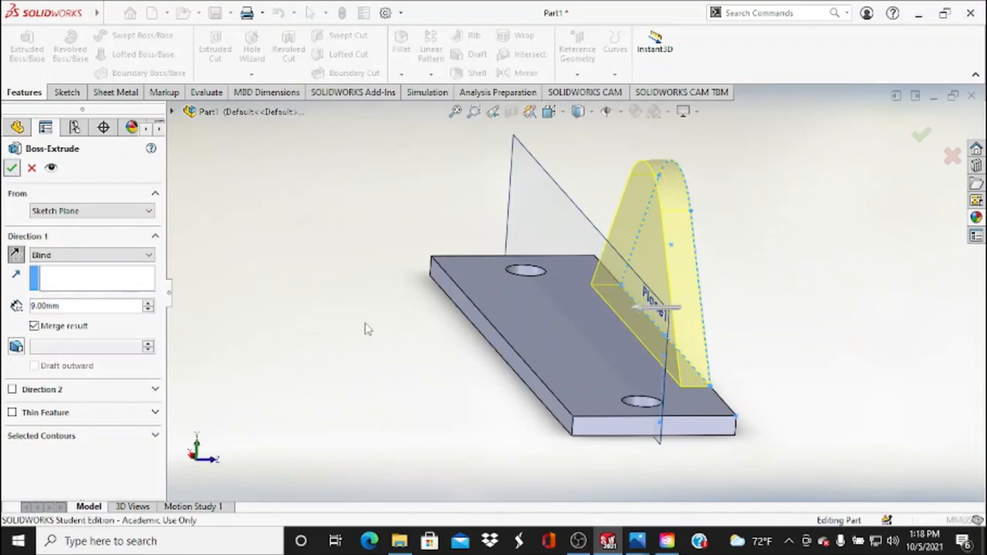
# - Start a sketch on the upright's outer flat face and view it face-on
pyautogui.moveTo(360, 329); pyautogui.dragTo(269, 322, button='middle')
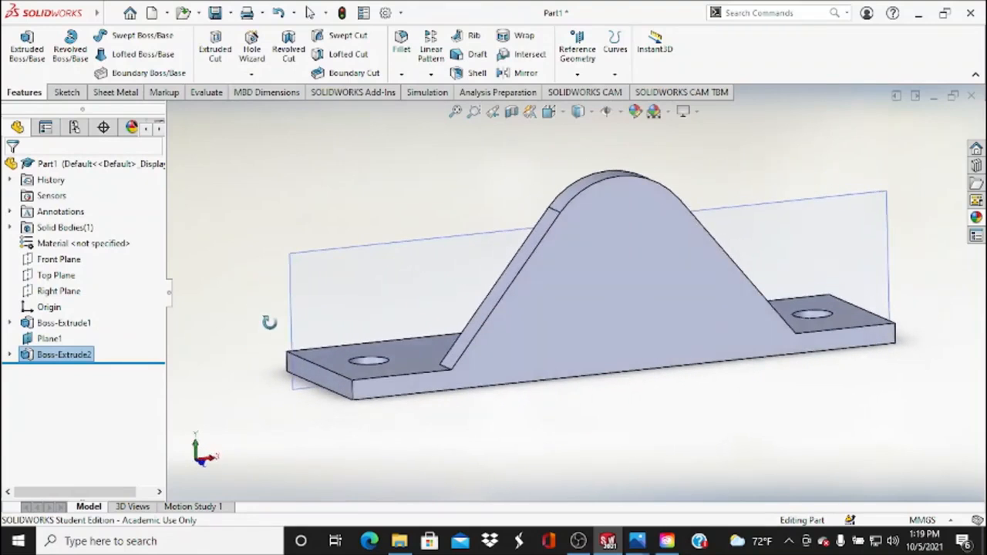
pyautogui.click(309, 13)
pyautogui.click(67, 92)
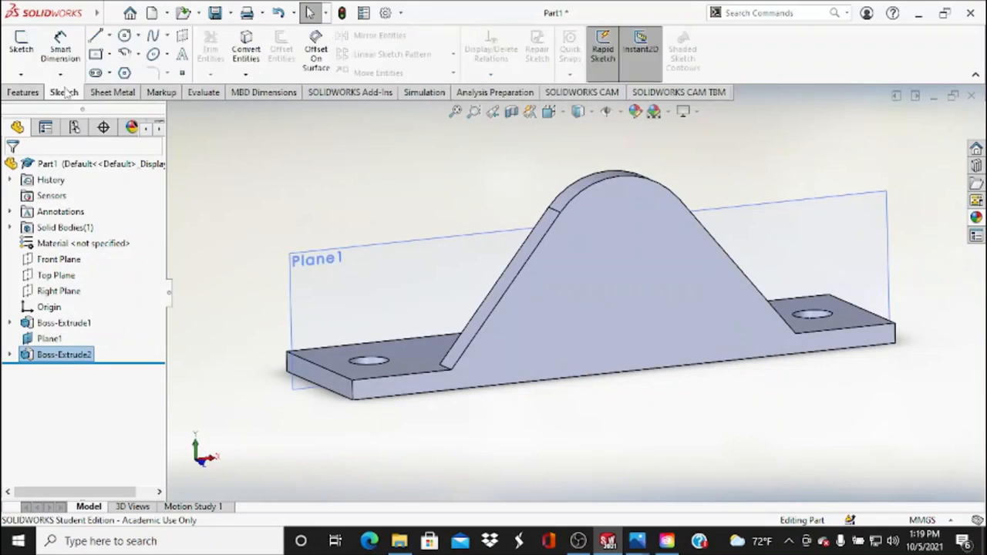
pyautogui.click(29, 47)
pyautogui.click(594, 261)
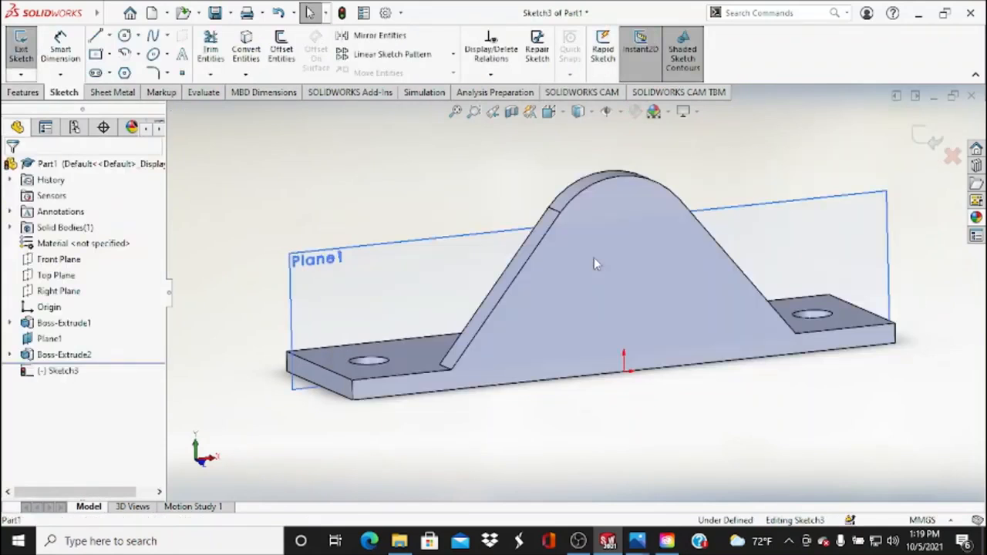
pyautogui.click(549, 112)
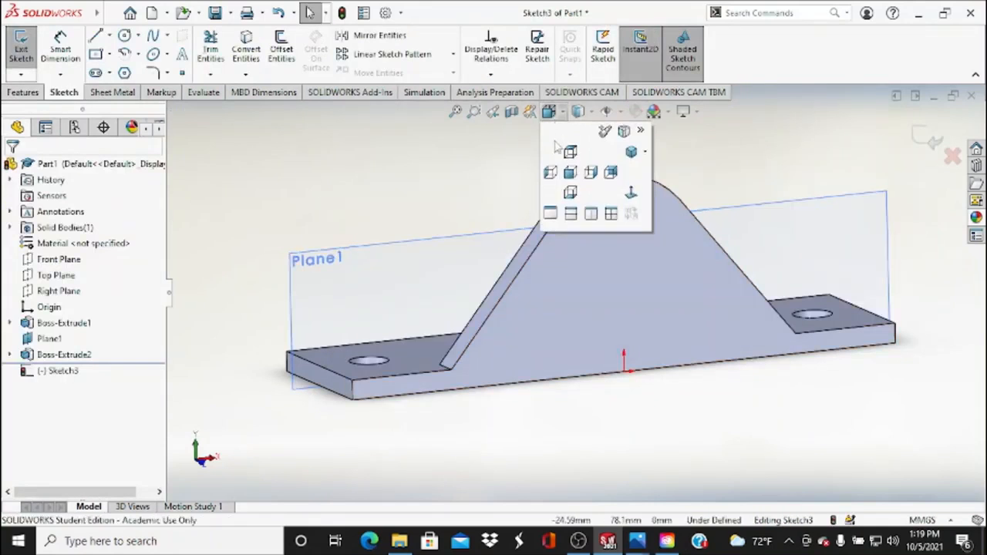
pyautogui.click(569, 152)
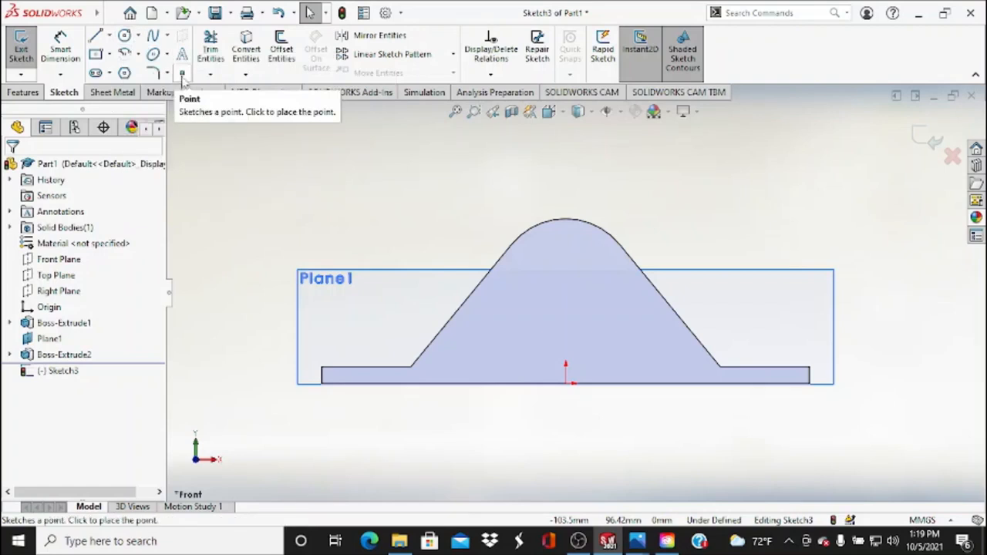
# - Draw a circle about 29 mm in diameter at the centre of the upright's rounded top, consulting the 3D - 3.jpg drawing
pyautogui.click(125, 37)
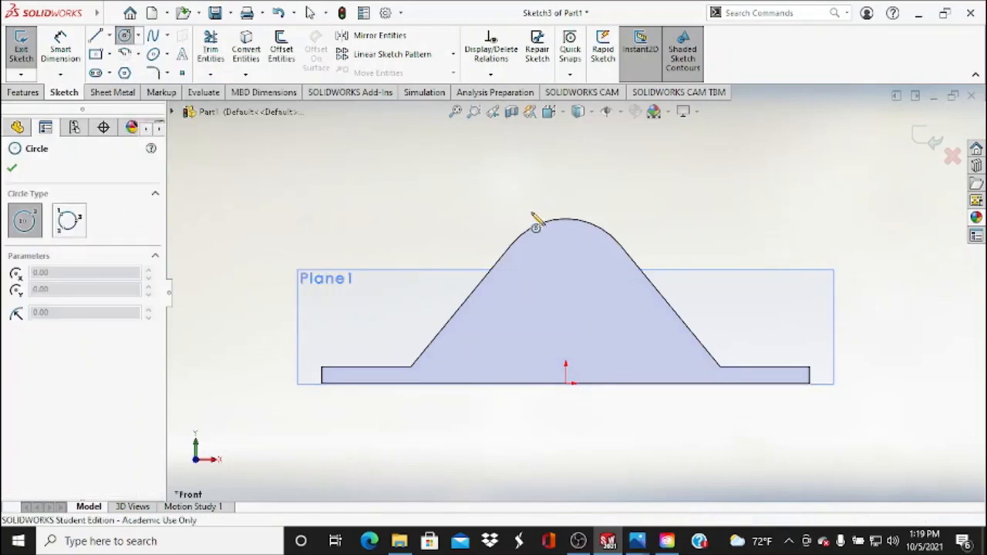
pyautogui.moveTo(523, 234)
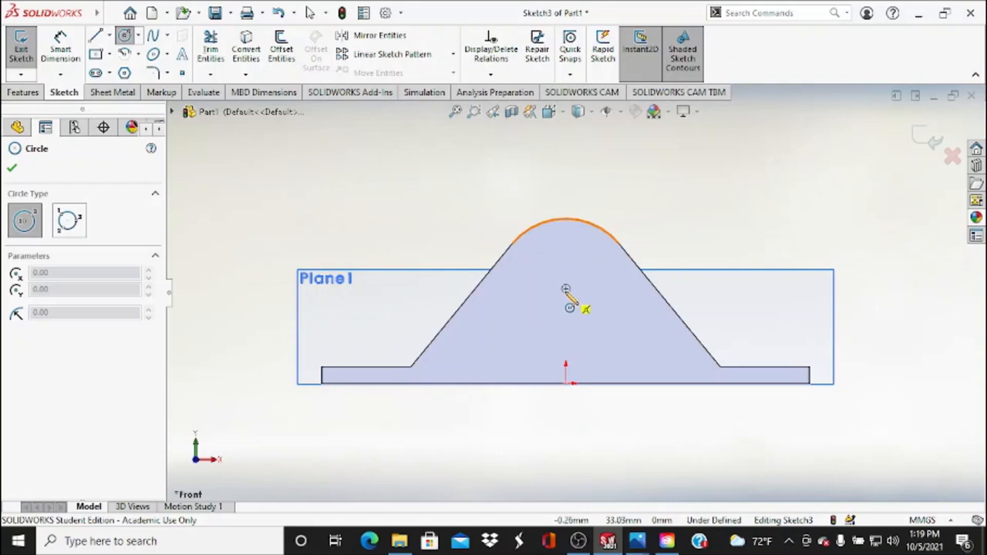
pyautogui.click(567, 291)
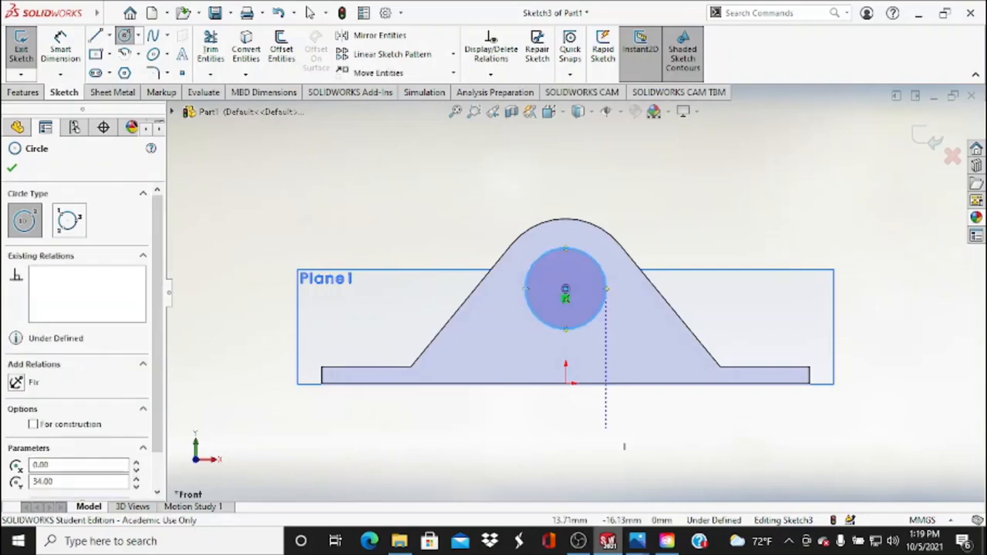
pyautogui.moveTo(637, 540)
pyautogui.click(588, 455)
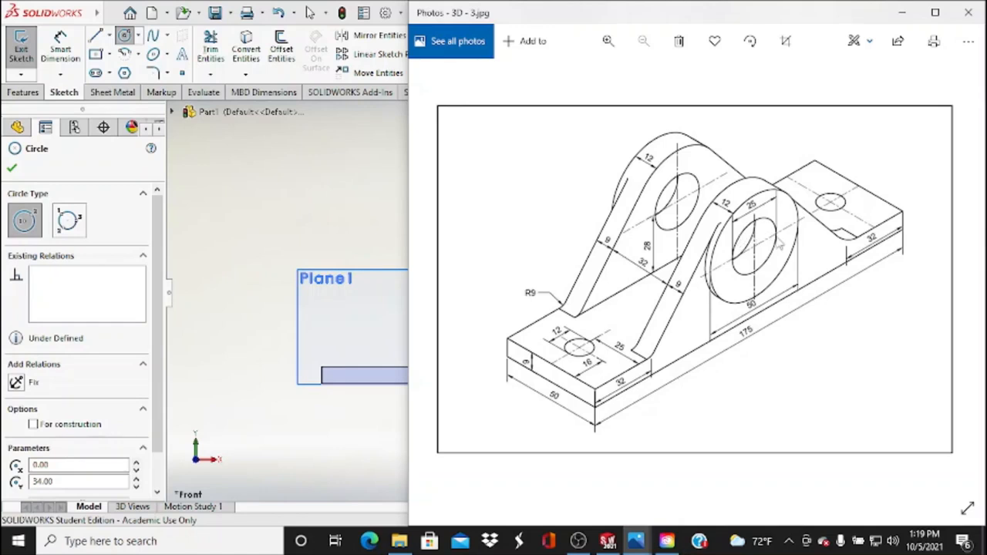
pyautogui.click(12, 169)
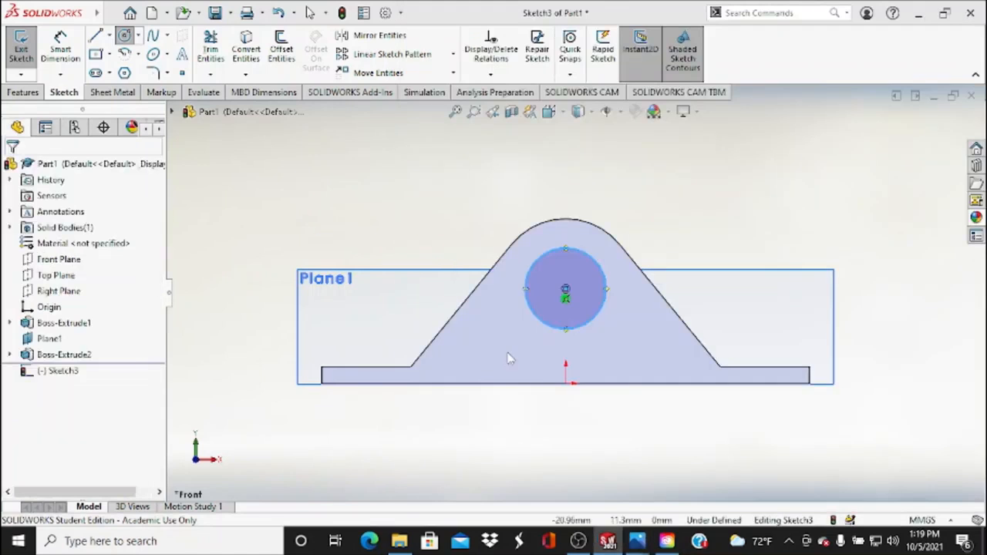
# - Dimension the circle on the upright with a diameter of 25 mm
pyautogui.click(61, 48)
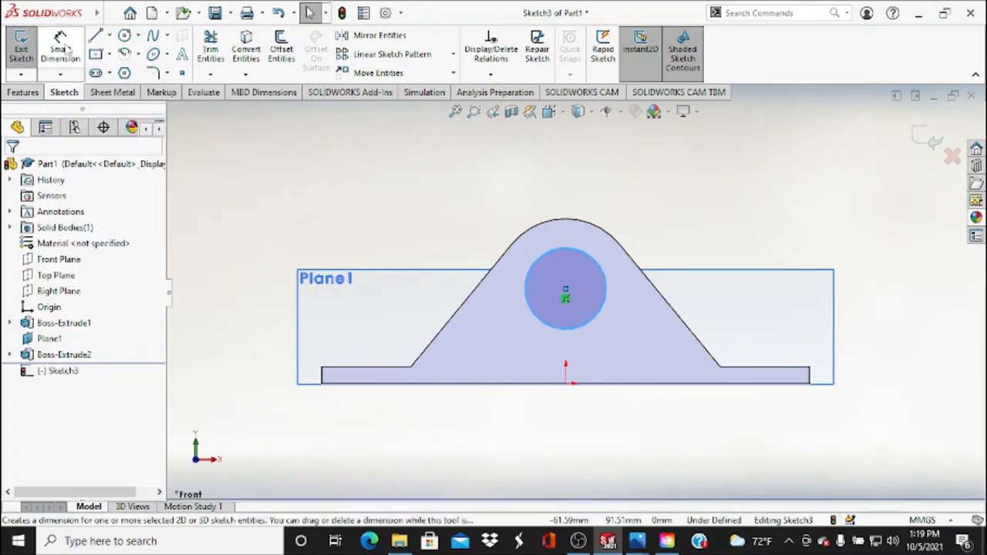
pyautogui.click(591, 257)
pyautogui.click(667, 222)
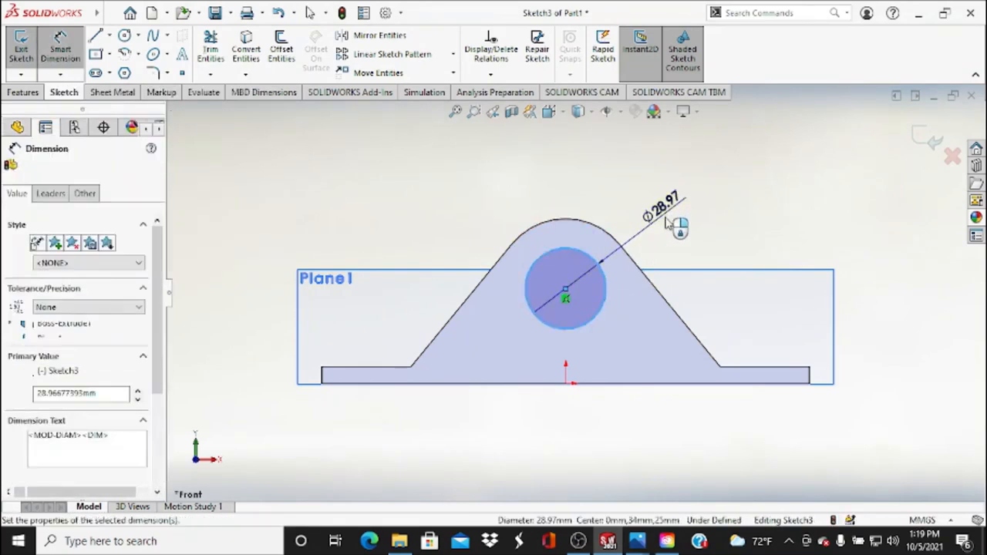
pyautogui.write('25')
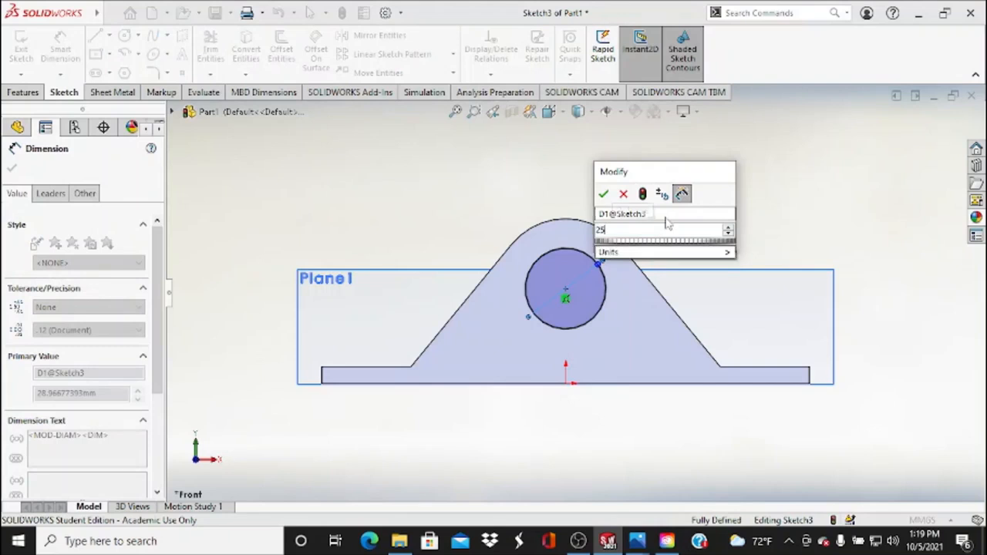
pyautogui.press('Return')
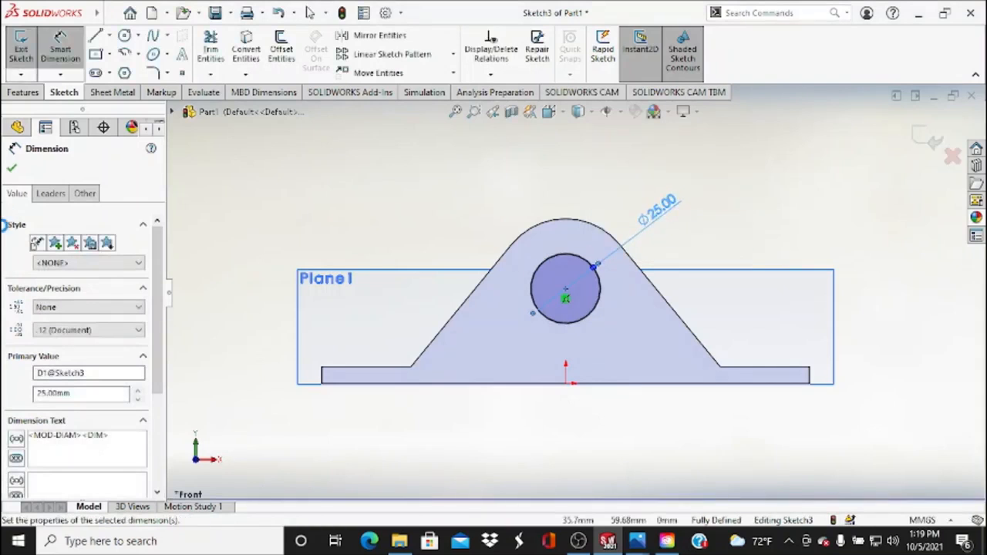
pyautogui.click(12, 168)
pyautogui.press('Escape')
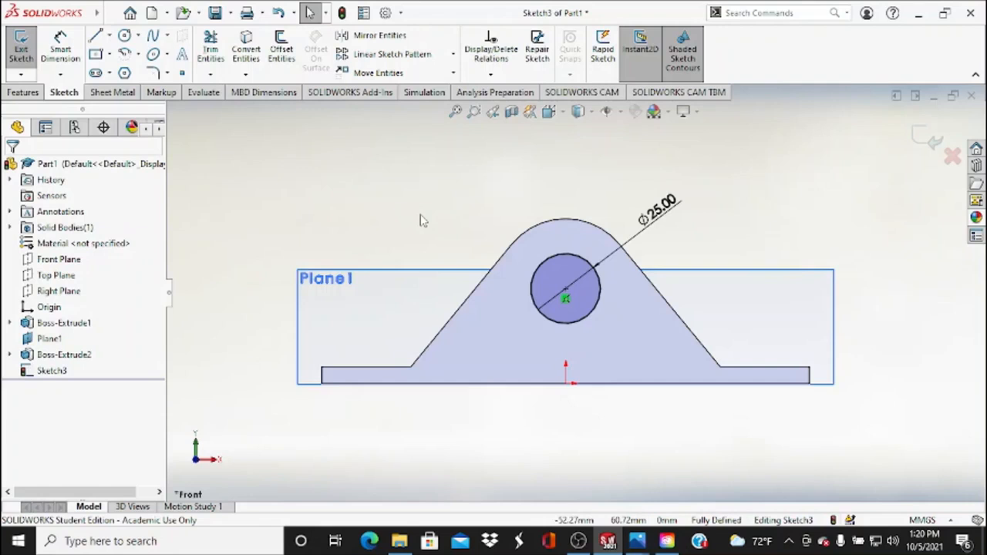
# - Undo the diameter dimension and the circle on the upright's face
pyautogui.moveTo(435, 221); pyautogui.dragTo(444, 258, button='middle')
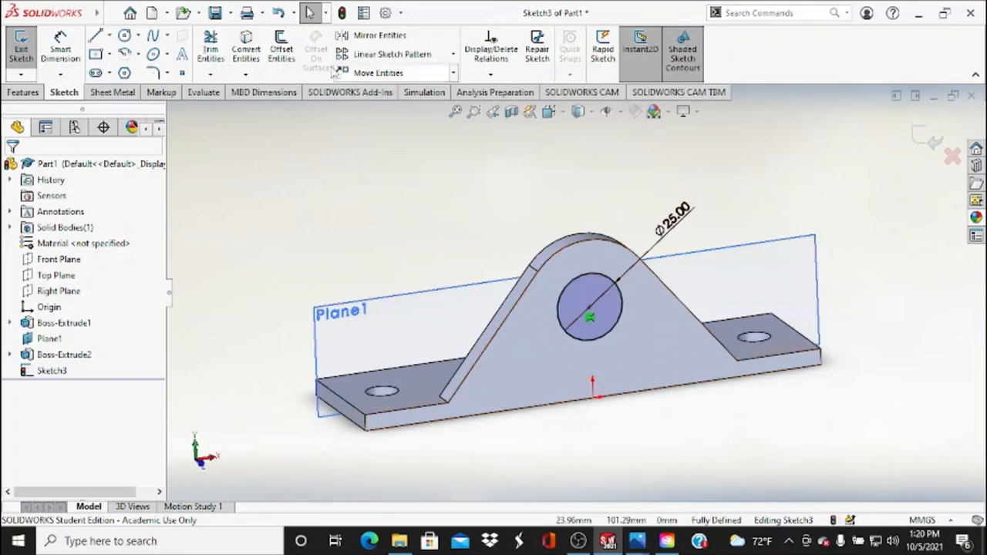
pyautogui.click(549, 111)
pyautogui.click(570, 173)
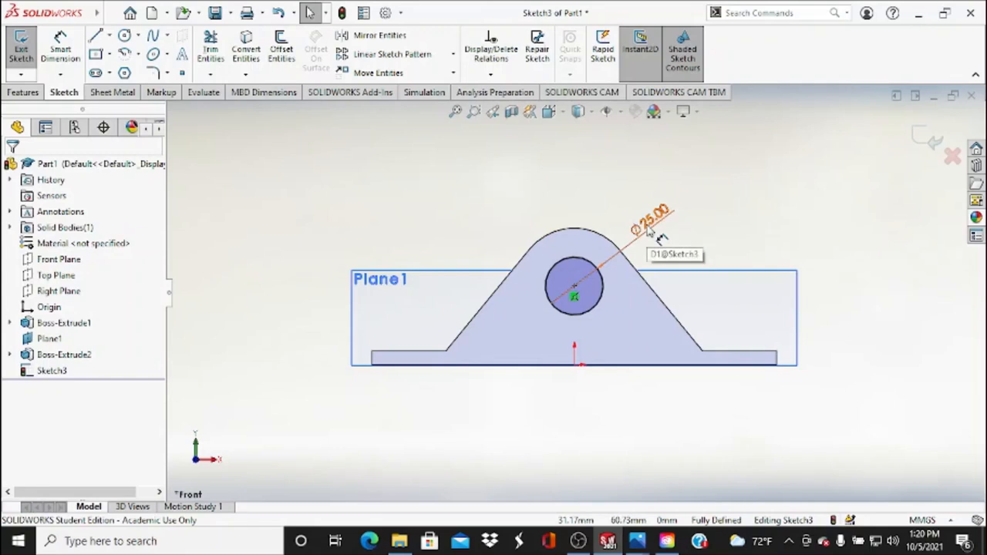
pyautogui.hotkey('ctrl', 'z')
pyautogui.hotkey('ctrl', 'z')
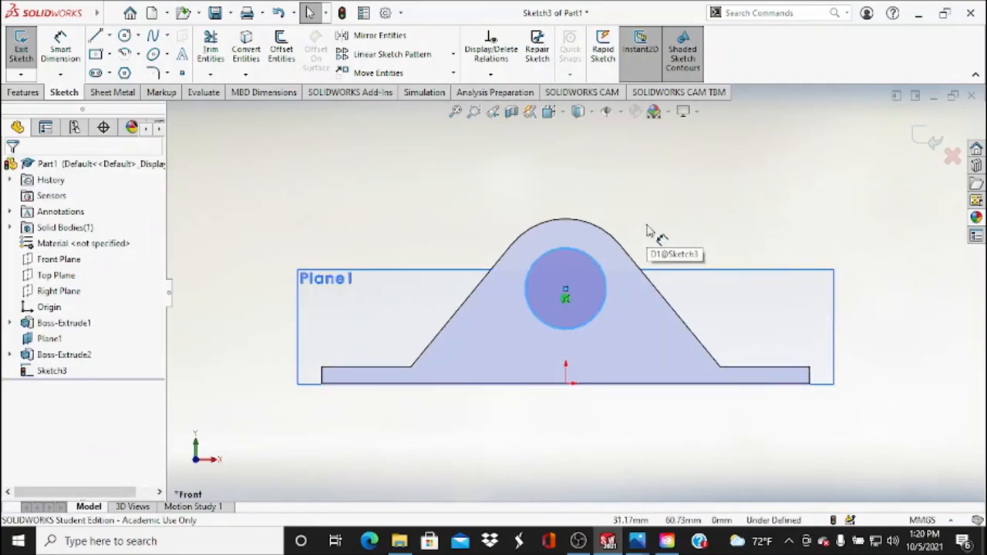
pyautogui.hotkey('ctrl', 'z')
# - Draw a circle of radius 25 mm concentric with the upright's rounded top and meeting its arc, and close the sketch
pyautogui.click(124, 36)
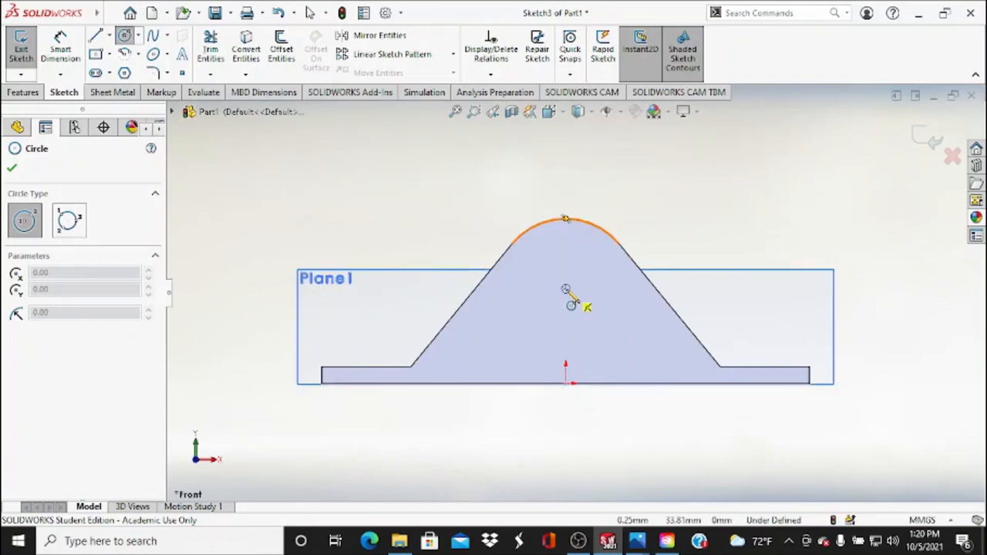
pyautogui.click(566, 288)
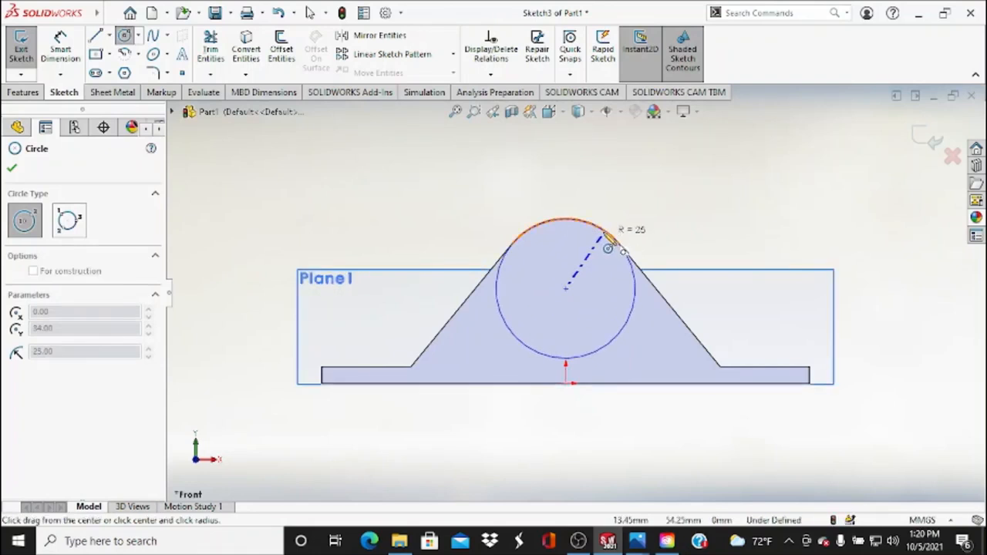
pyautogui.click(608, 233)
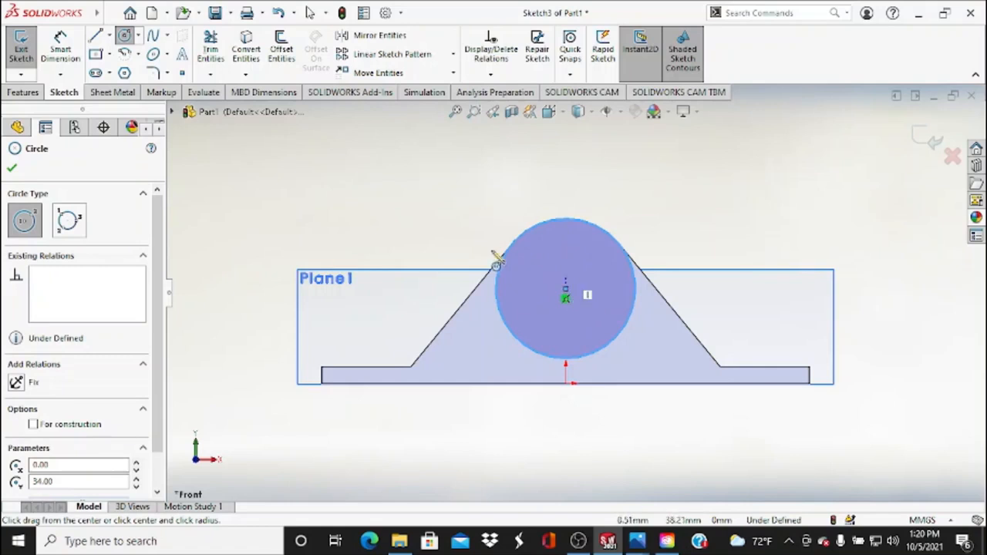
pyautogui.click(12, 169)
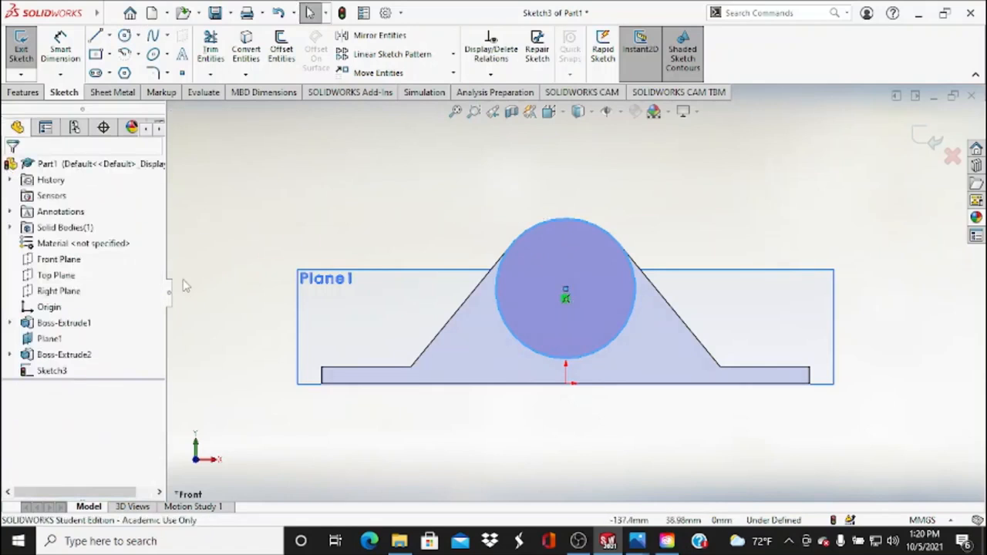
pyautogui.moveTo(191, 290)
pyautogui.mouseDown(button='middle')
pyautogui.moveTo(220, 287)
pyautogui.moveTo(239, 304)
pyautogui.mouseUp(button='middle')
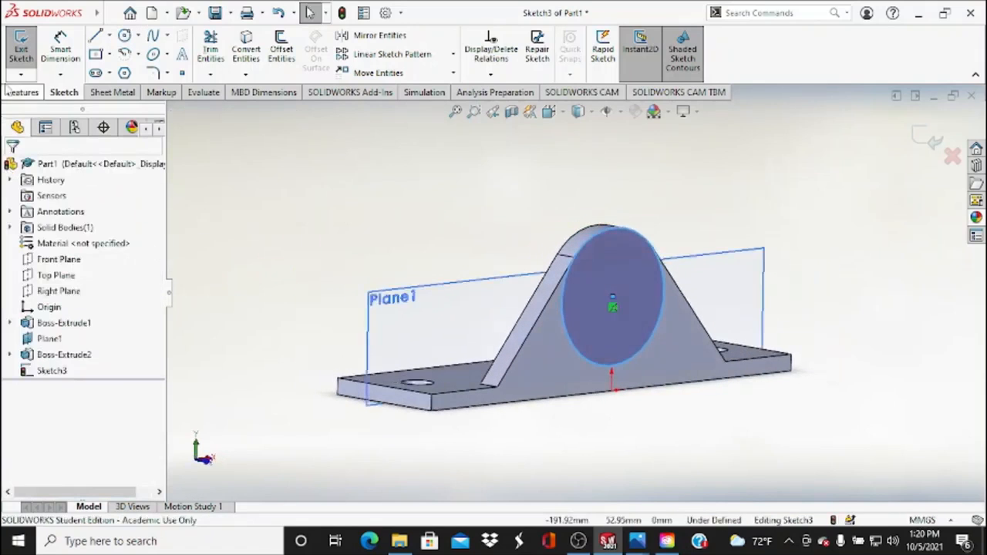
pyautogui.click(23, 49)
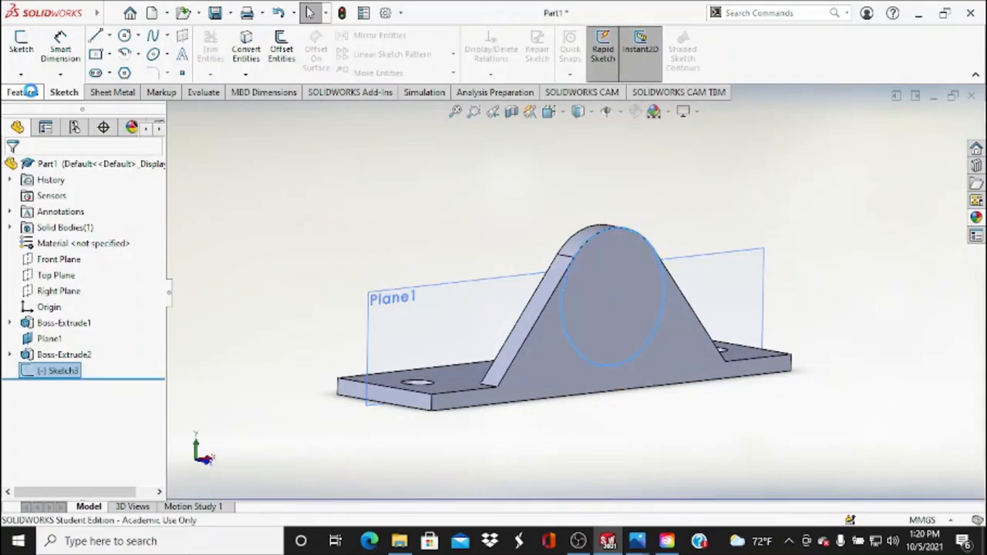
# - Extrude the circle on the upright's face by 12-9 mm (3 mm) as a merged boss, consulting the 3D - 3.jpg drawing
pyautogui.click(27, 49)
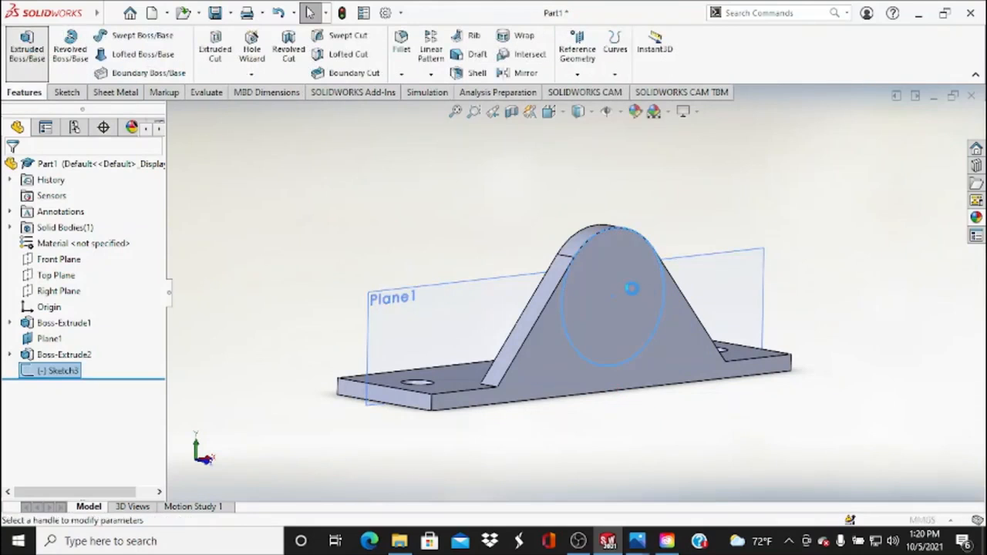
pyautogui.moveTo(635, 541)
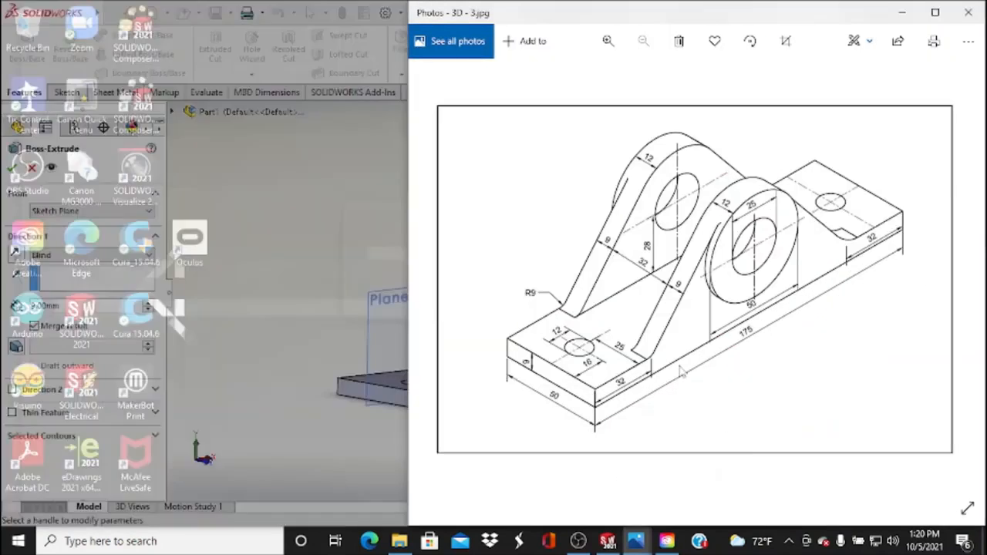
pyautogui.click(588, 455)
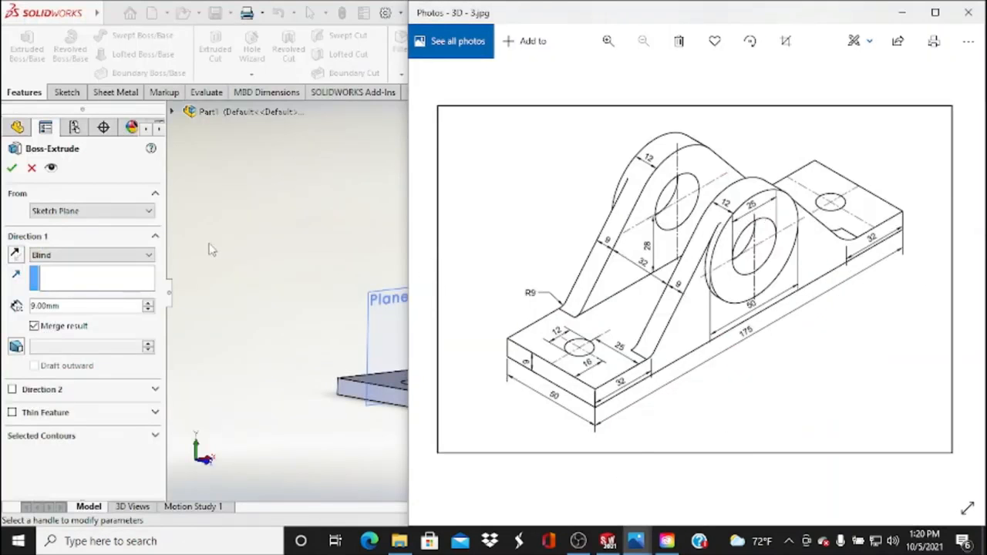
pyautogui.click(97, 178)
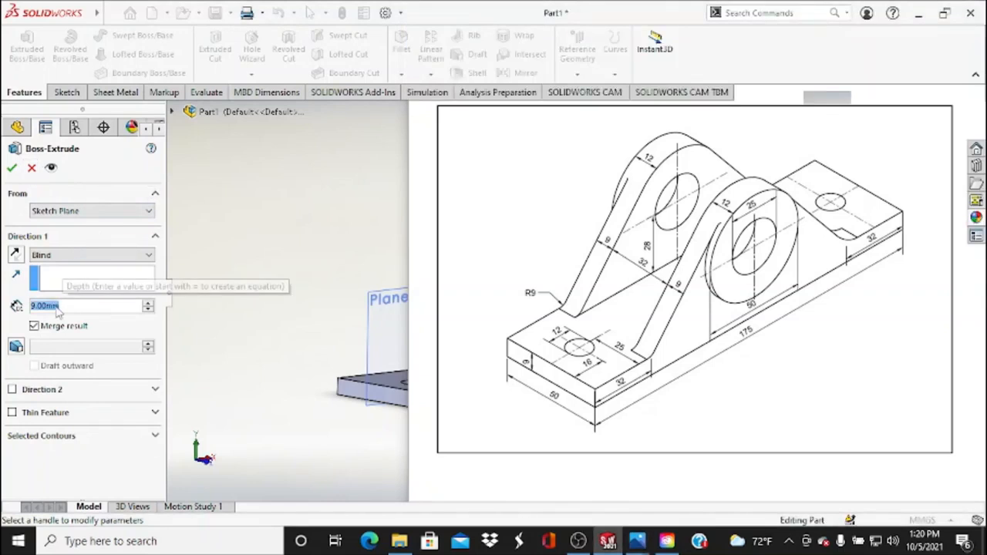
pyautogui.write('12.9')
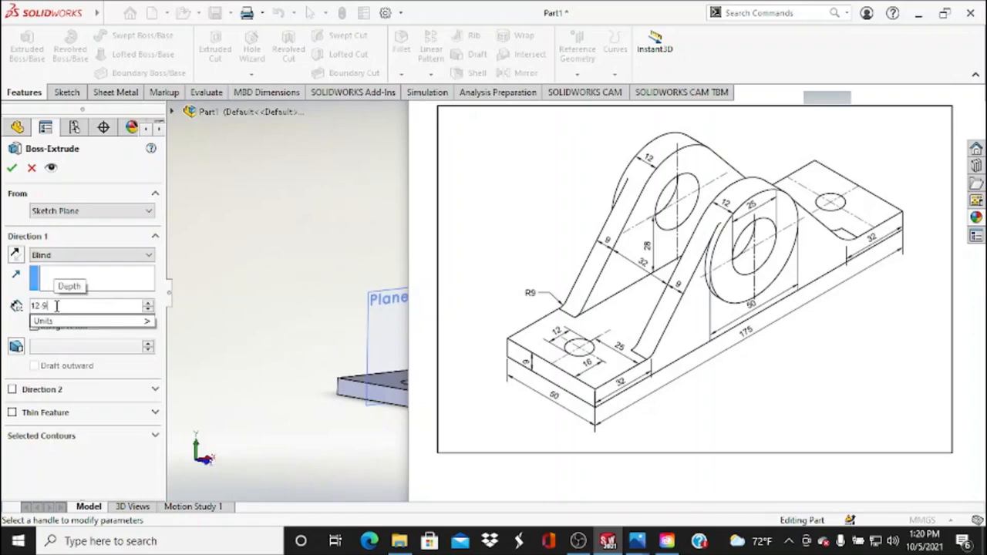
pyautogui.press('Return')
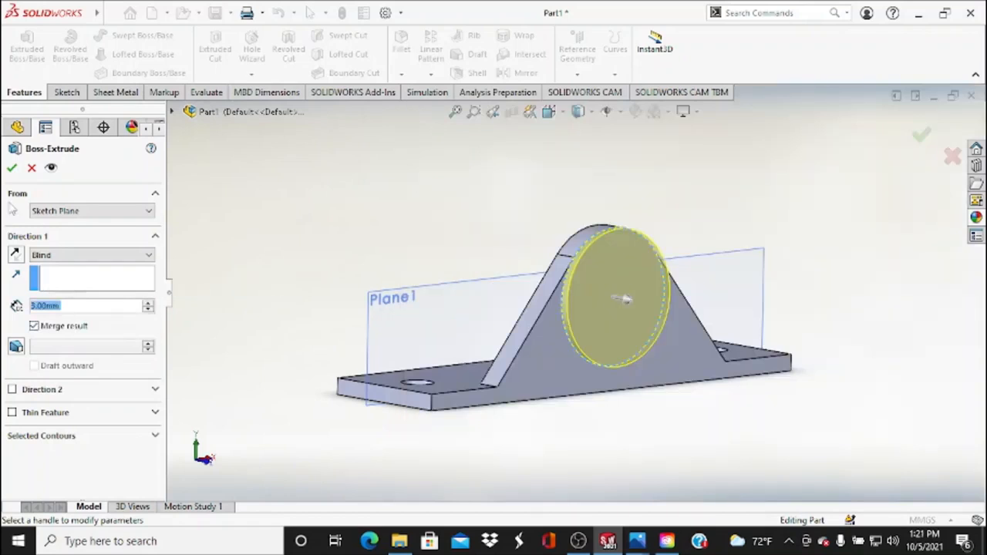
pyautogui.click(12, 168)
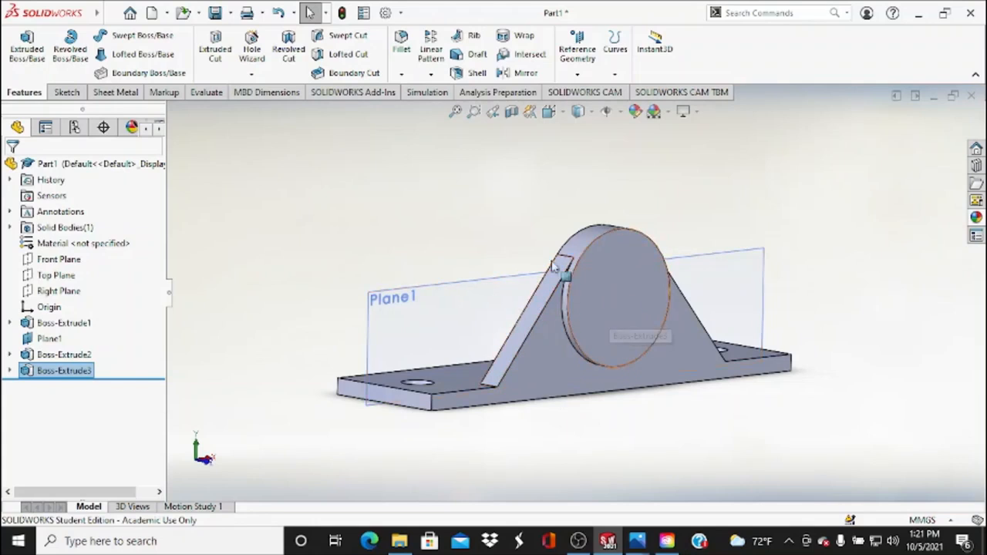
# - Start a sketch on the boss's outer face and draw a concentric circle about 27 mm in diameter
pyautogui.click(56, 89)
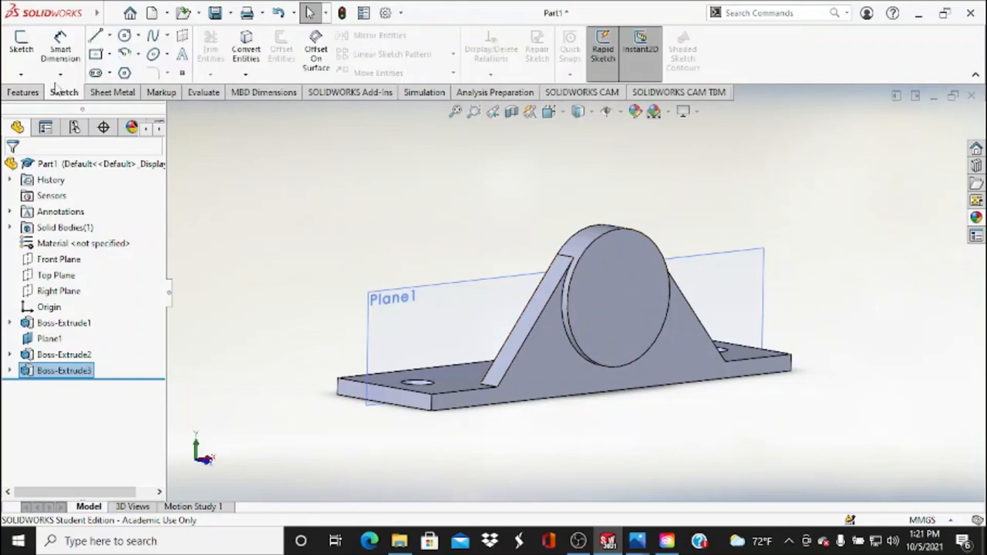
pyautogui.click(21, 46)
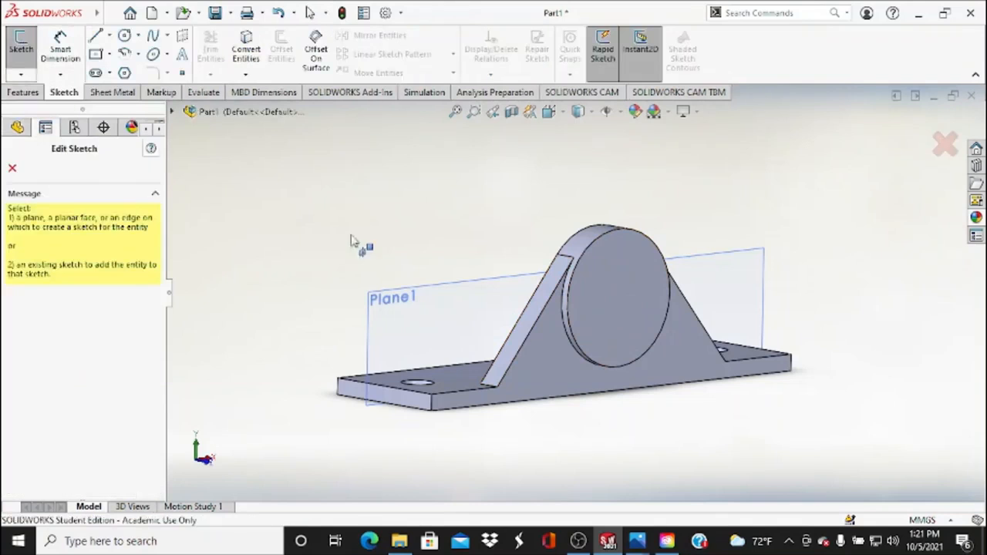
pyautogui.click(622, 291)
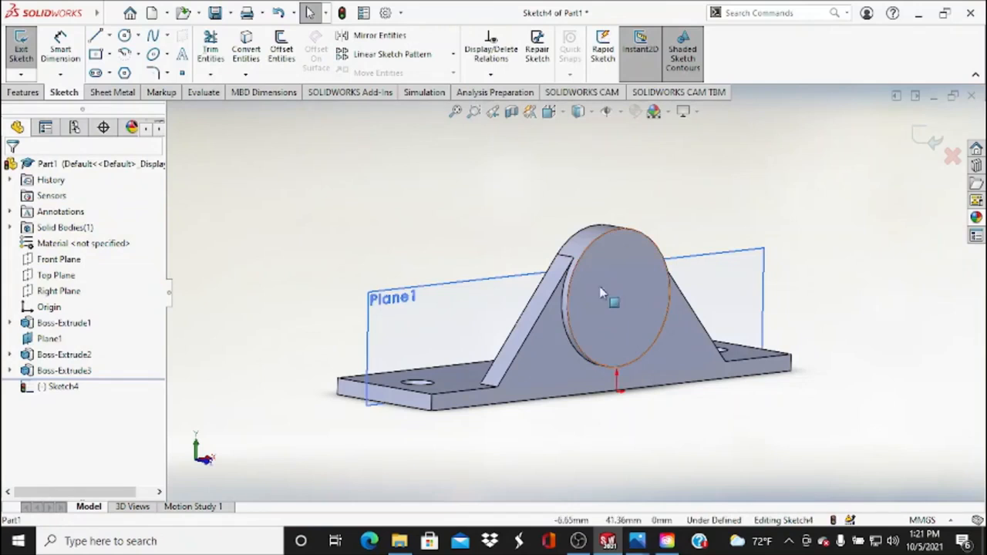
pyautogui.click(563, 115)
pyautogui.click(573, 173)
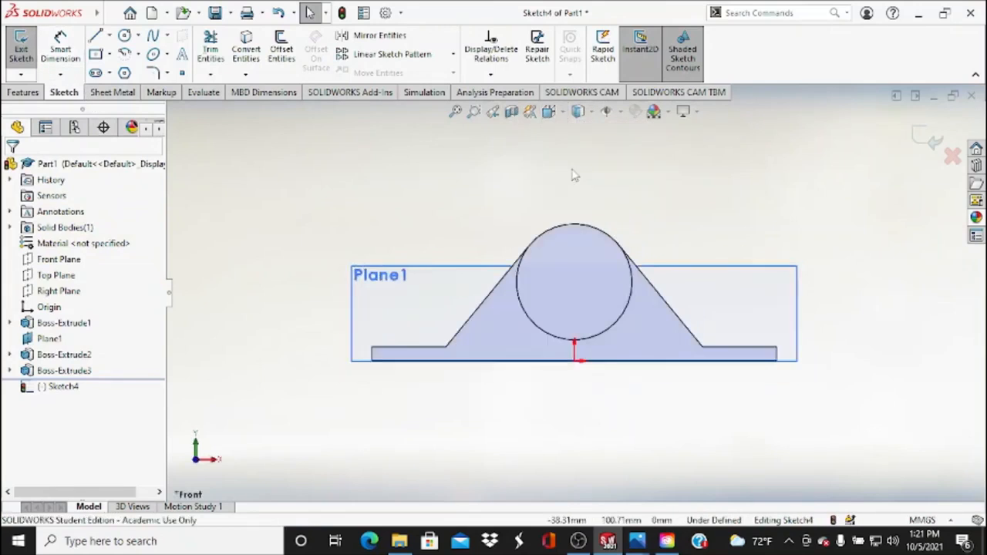
pyautogui.click(126, 36)
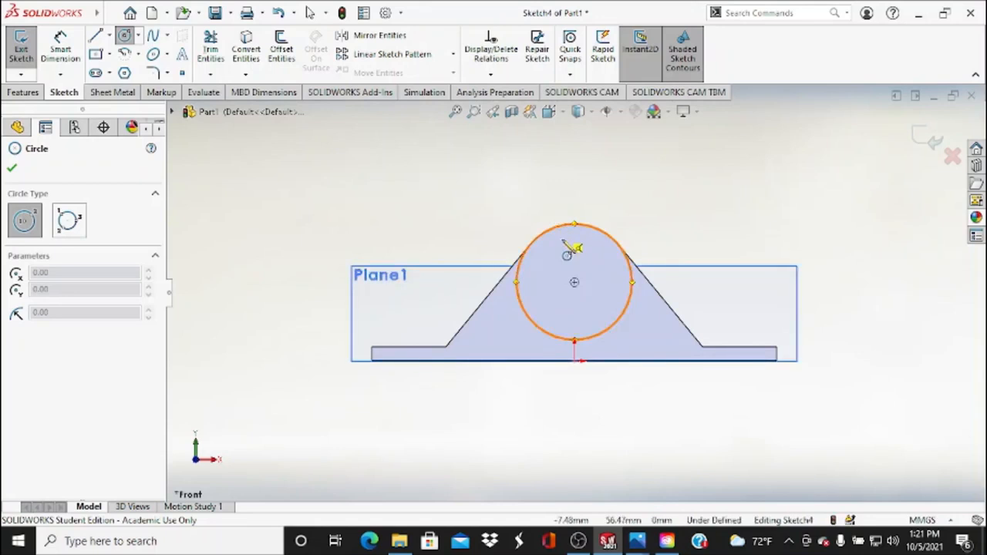
pyautogui.click(574, 282)
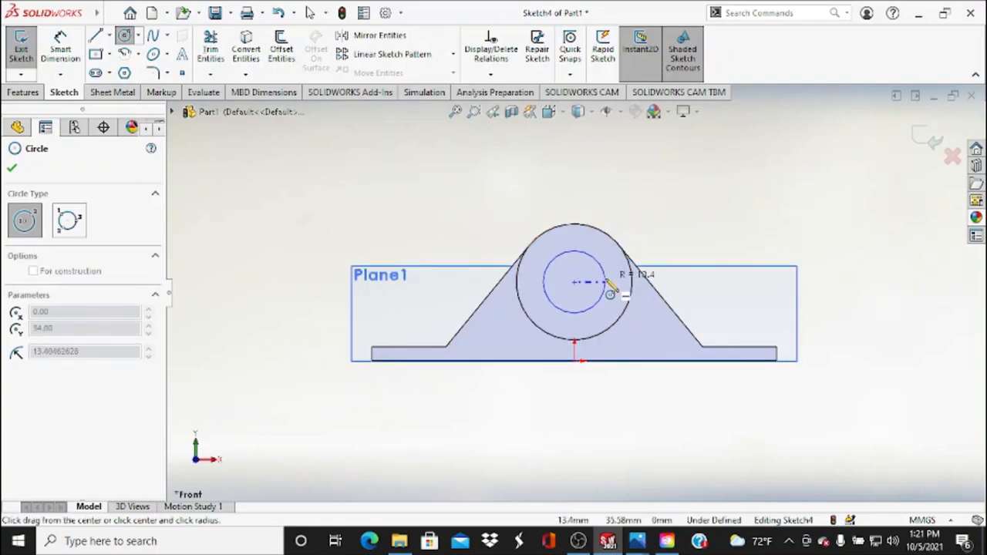
pyautogui.click(609, 290)
# - Dimension the circle on the boss's face with a diameter of 25 mm
pyautogui.click(60, 48)
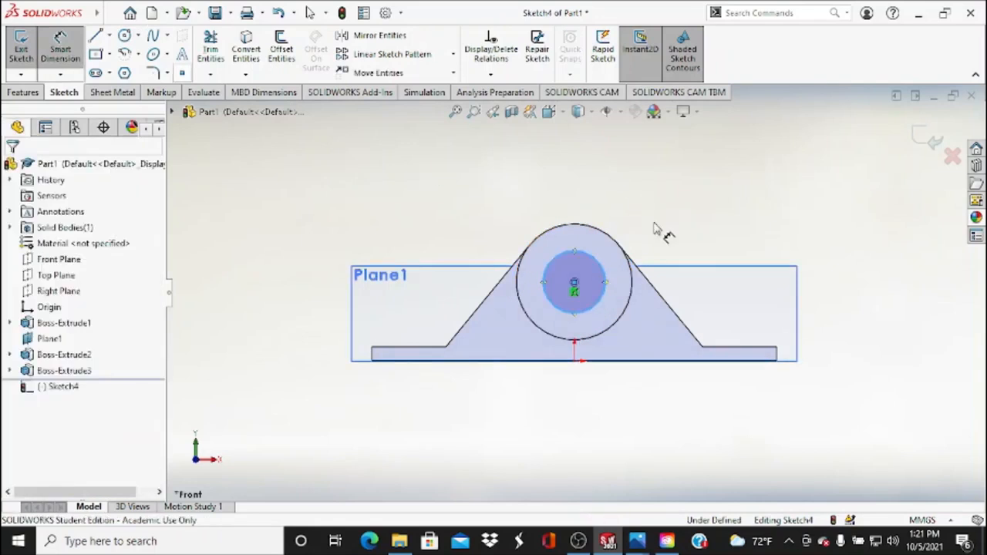
pyautogui.click(606, 270)
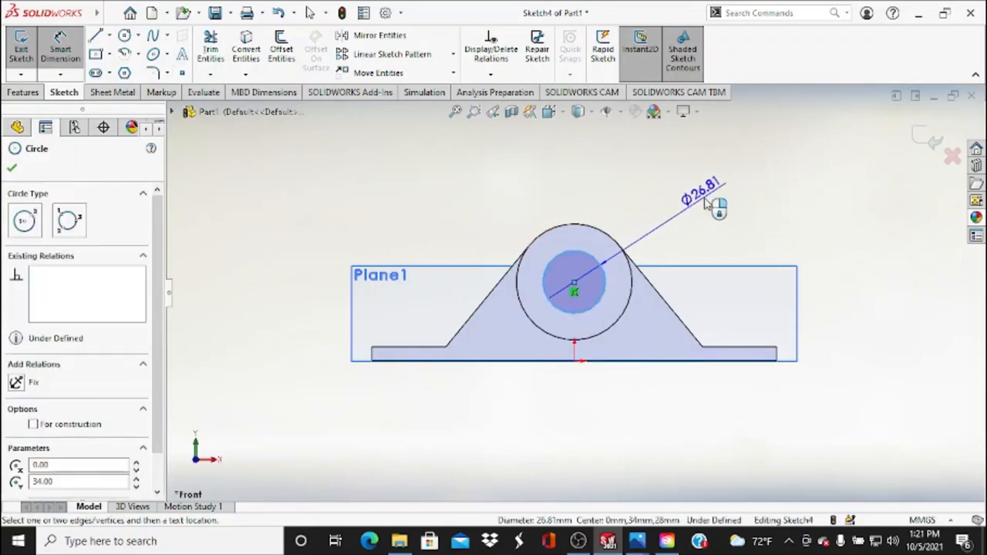
pyautogui.click(704, 202)
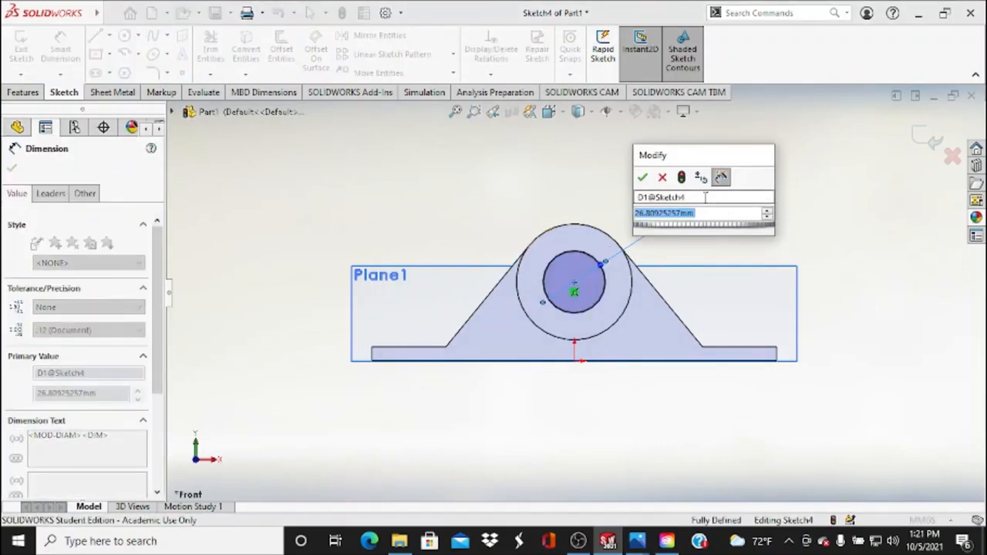
pyautogui.write('25')
pyautogui.press('Return')
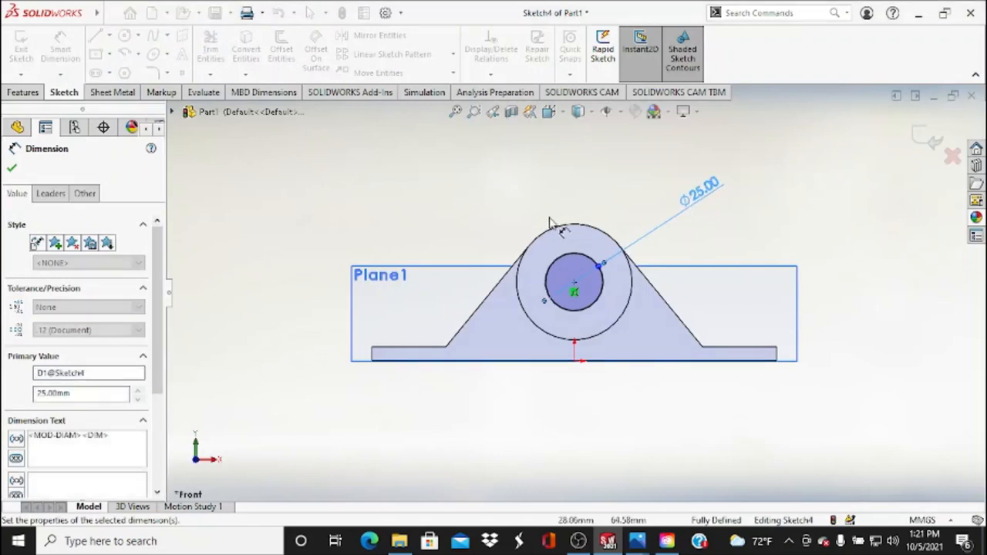
pyautogui.click(11, 168)
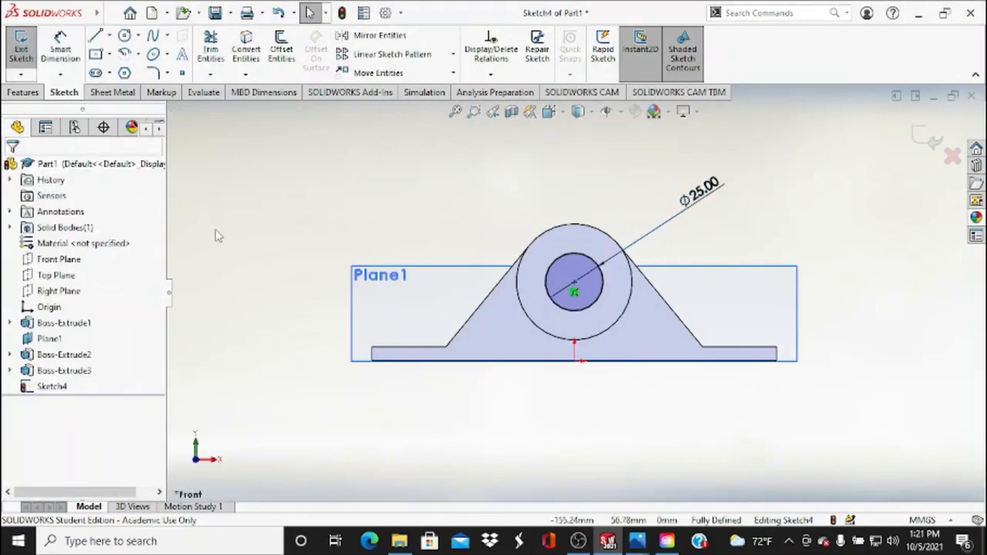
pyautogui.moveTo(237, 250)
pyautogui.mouseDown(button='middle')
pyautogui.moveTo(267, 183)
pyautogui.moveTo(223, 234)
pyautogui.mouseUp(button='middle')
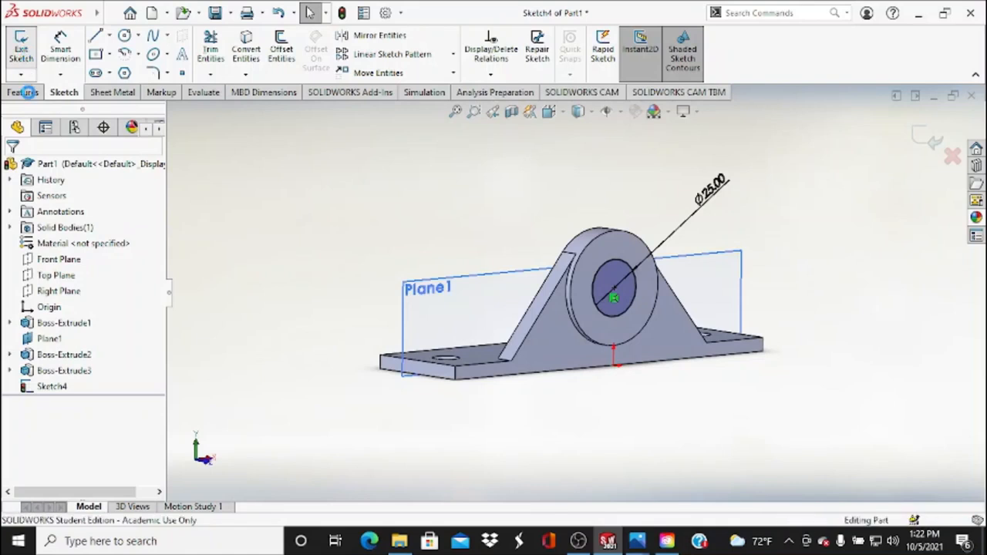
pyautogui.click(24, 51)
pyautogui.click(27, 52)
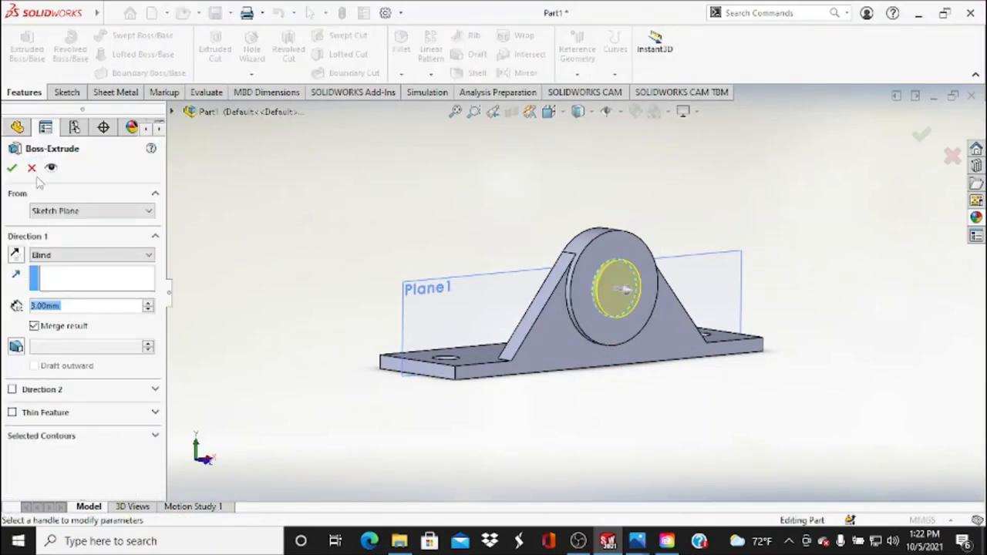
pyautogui.click(32, 168)
# - Cut the 25 mm circle through the boss and upright with an Extruded Cut using the Up To Next end condition
pyautogui.click(217, 48)
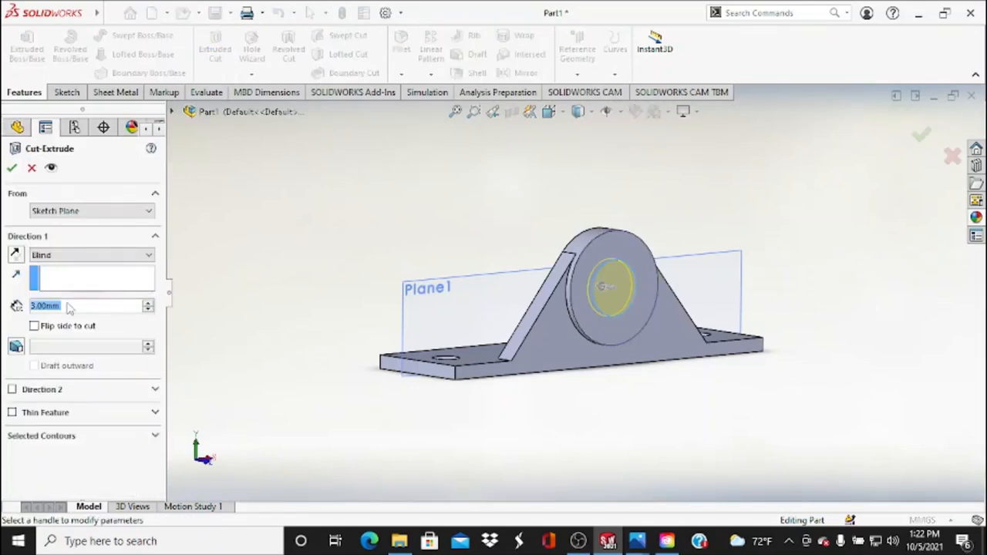
pyautogui.click(137, 260)
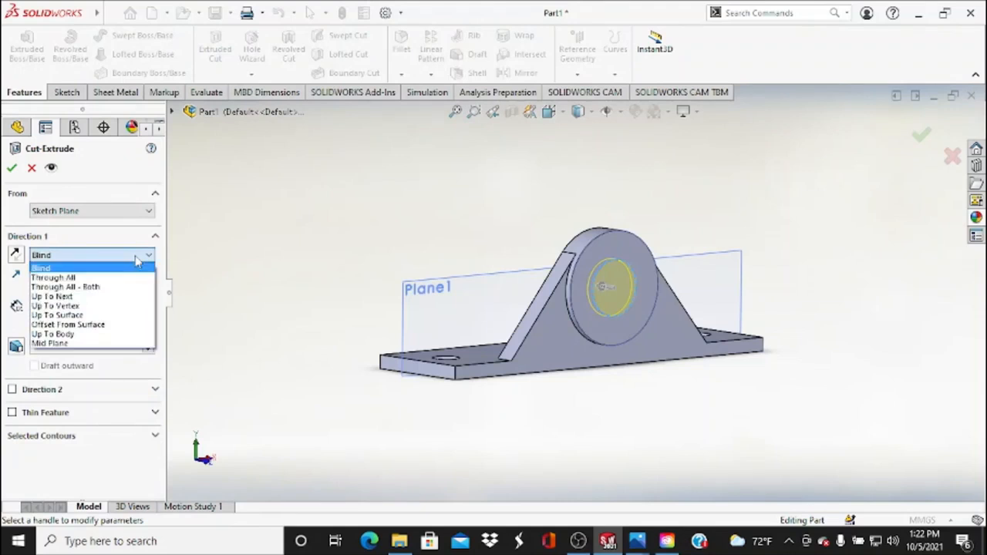
pyautogui.click(125, 278)
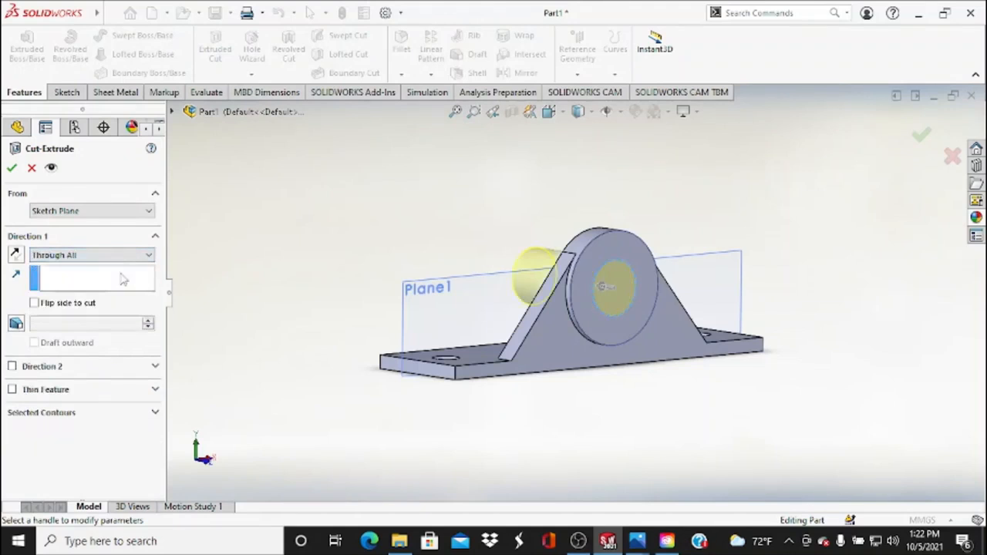
pyautogui.moveTo(368, 282); pyautogui.dragTo(440, 332, button='middle')
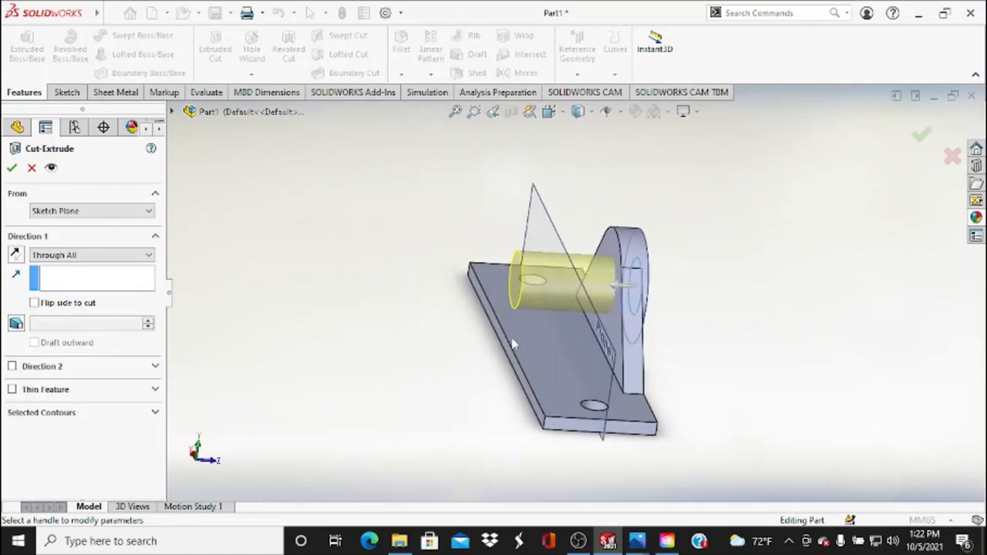
pyautogui.click(147, 257)
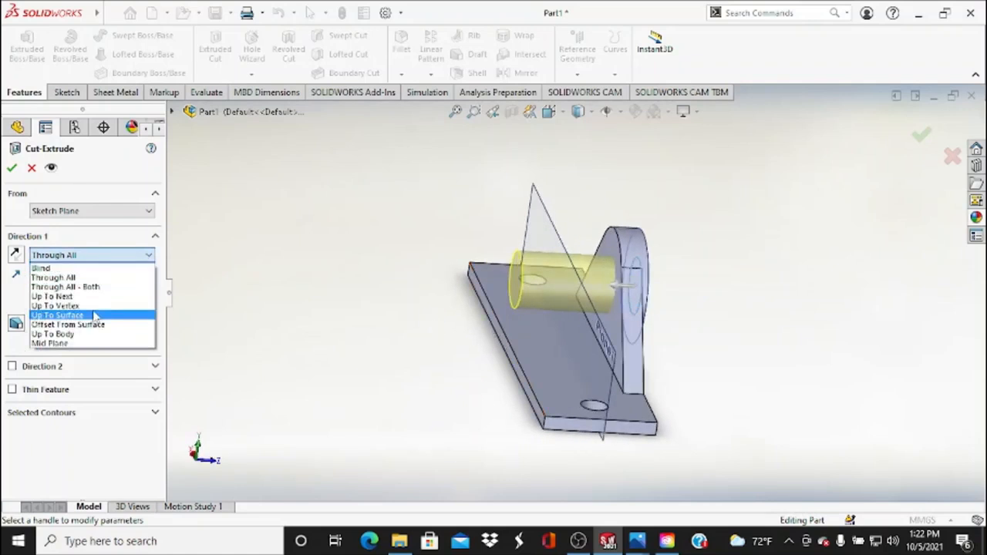
pyautogui.click(53, 296)
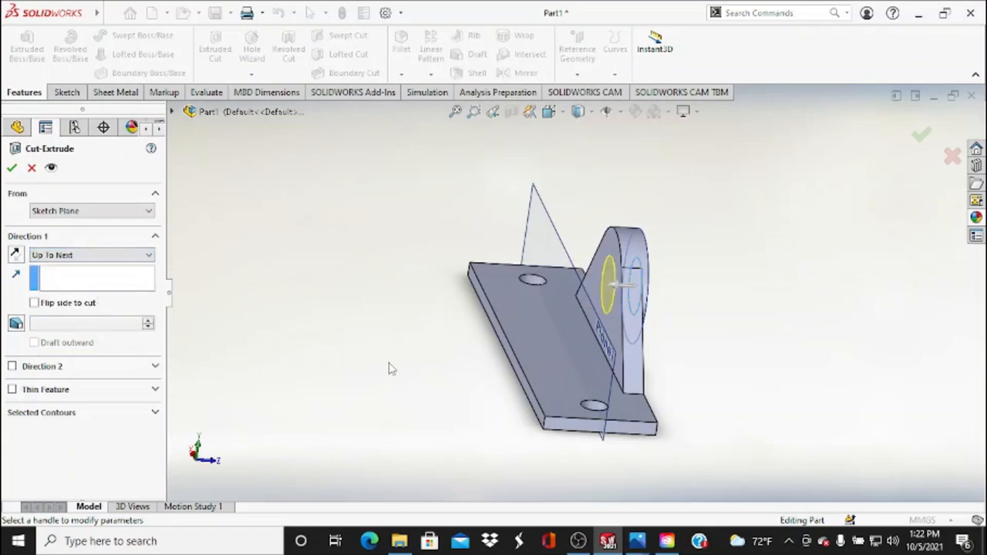
pyautogui.moveTo(390, 368); pyautogui.dragTo(356, 362, button='middle')
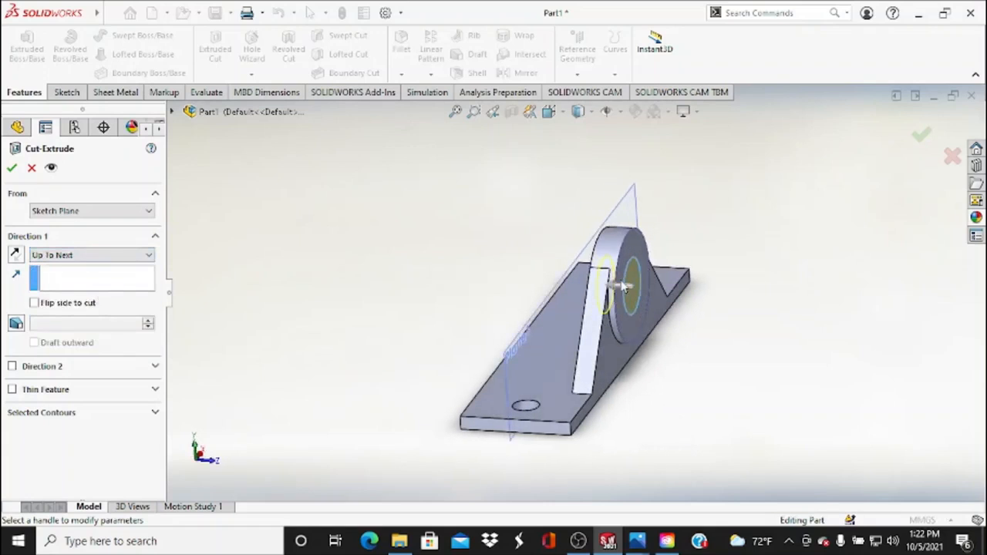
pyautogui.moveTo(473, 288); pyautogui.dragTo(594, 273, button='middle')
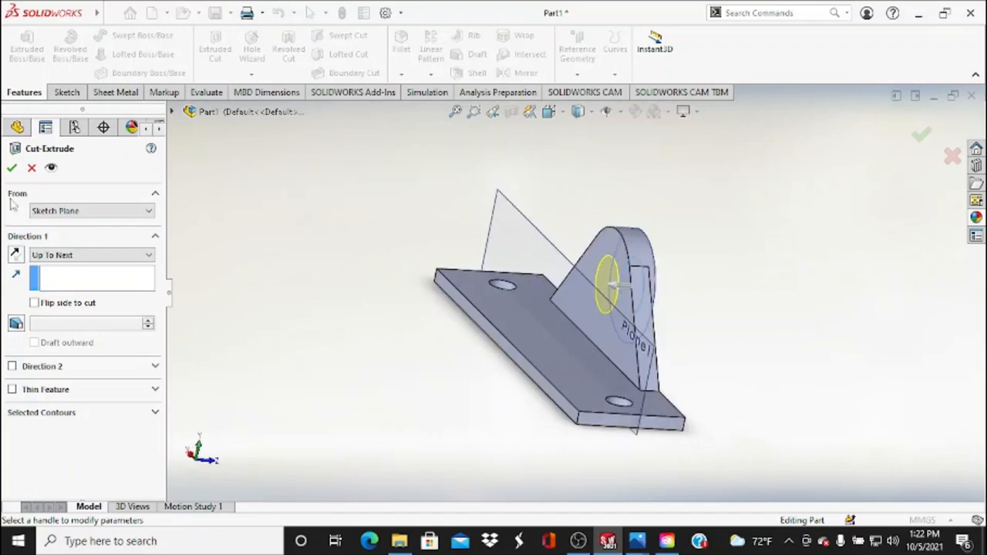
pyautogui.click(11, 169)
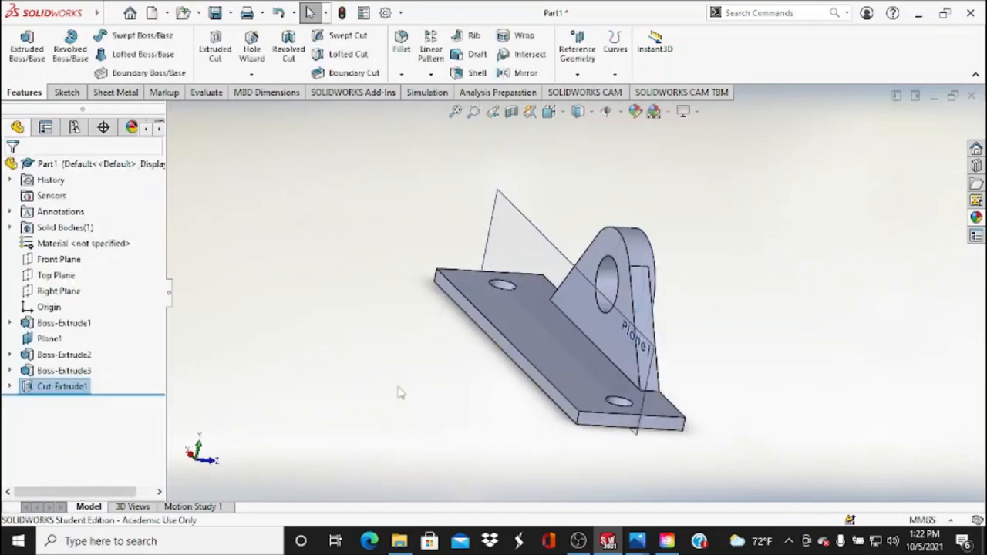
# - Start a Fillet with a 9 mm radius for the upright's junction with the base, consulting the 3D - 3.jpg drawing
pyautogui.moveTo(399, 389); pyautogui.dragTo(371, 390, button='middle')
pyautogui.moveTo(635, 542)
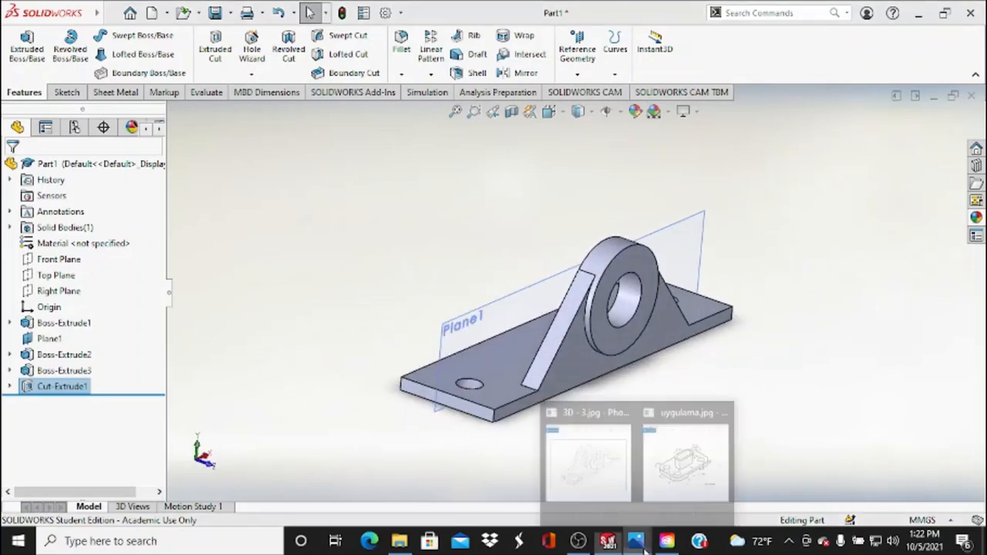
pyautogui.click(588, 440)
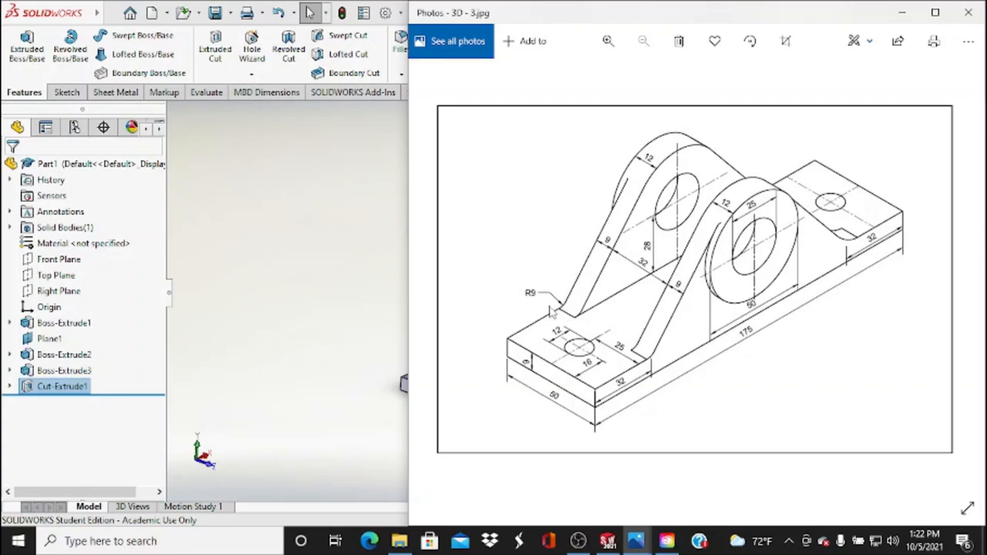
pyautogui.click(321, 278)
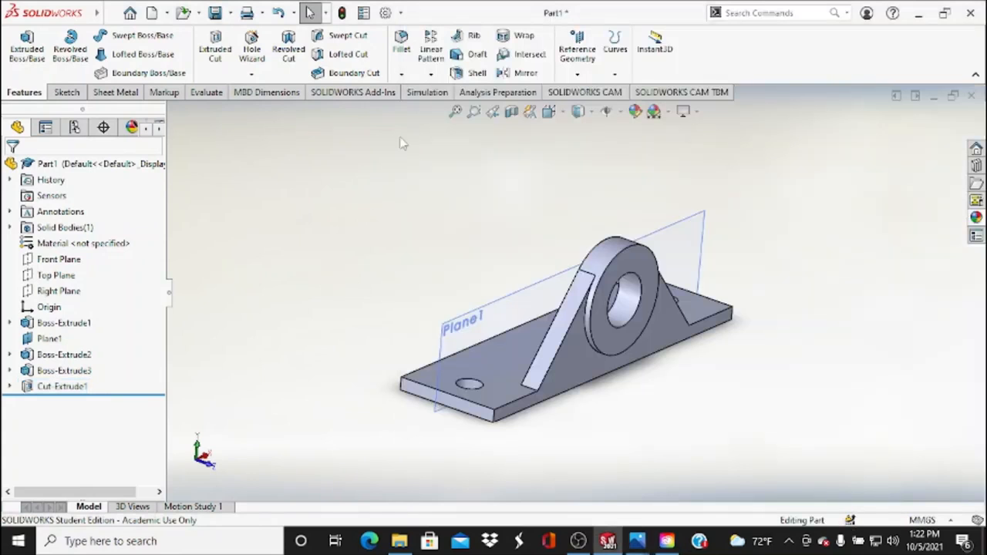
pyautogui.click(402, 48)
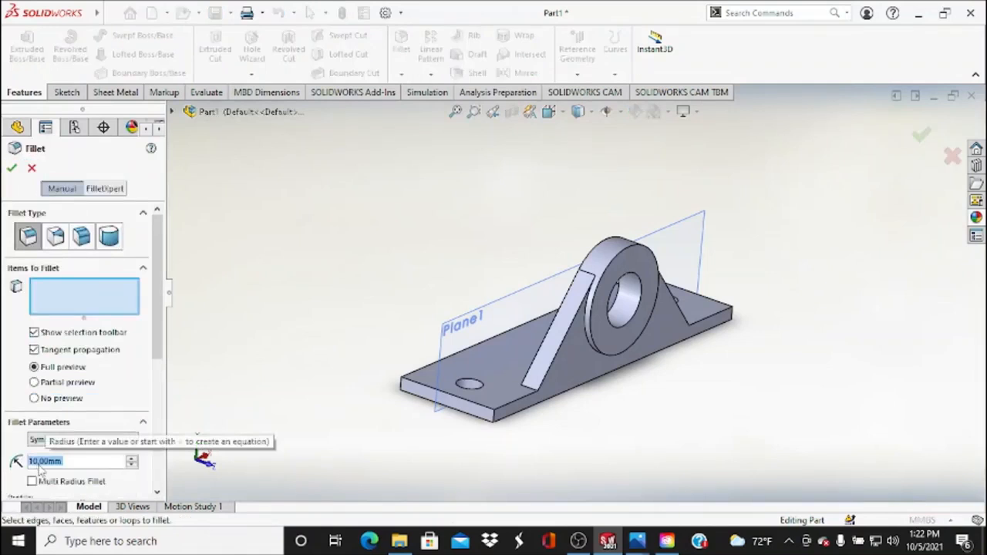
pyautogui.write('9')
pyautogui.press('Return')
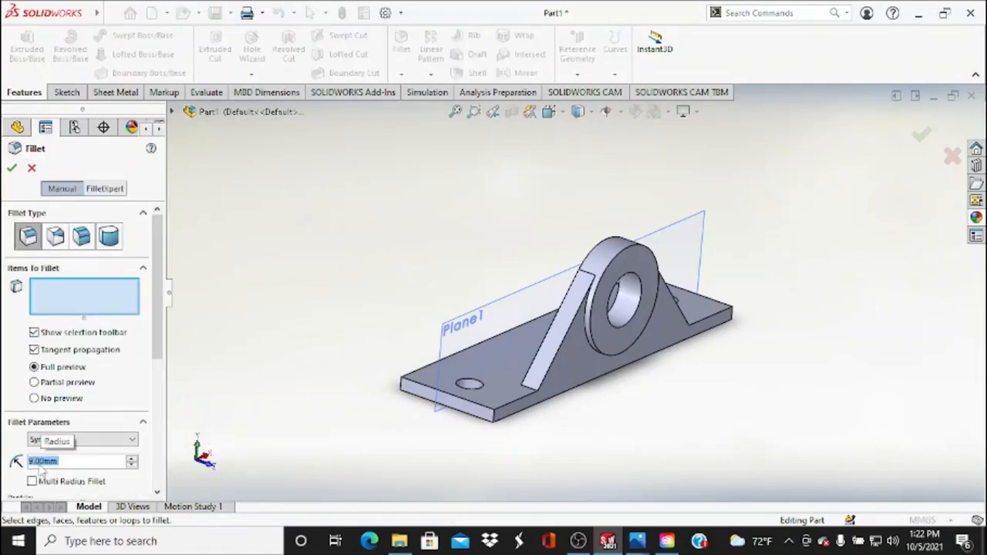
pyautogui.scroll(-5, 529, 419)
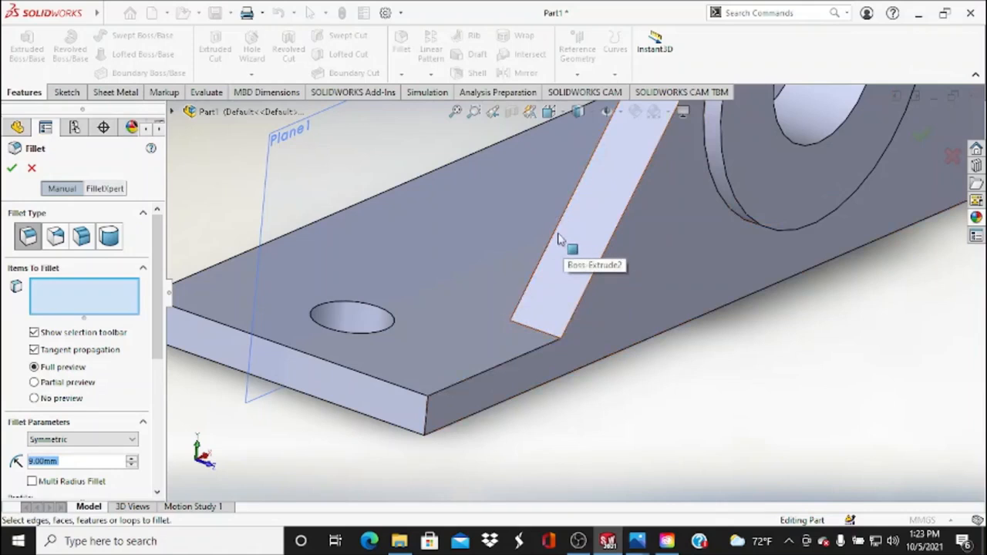
# - Fillet the two edges where the upright's sloped faces meet the base plate with a 9 mm radius
pyautogui.click(540, 335)
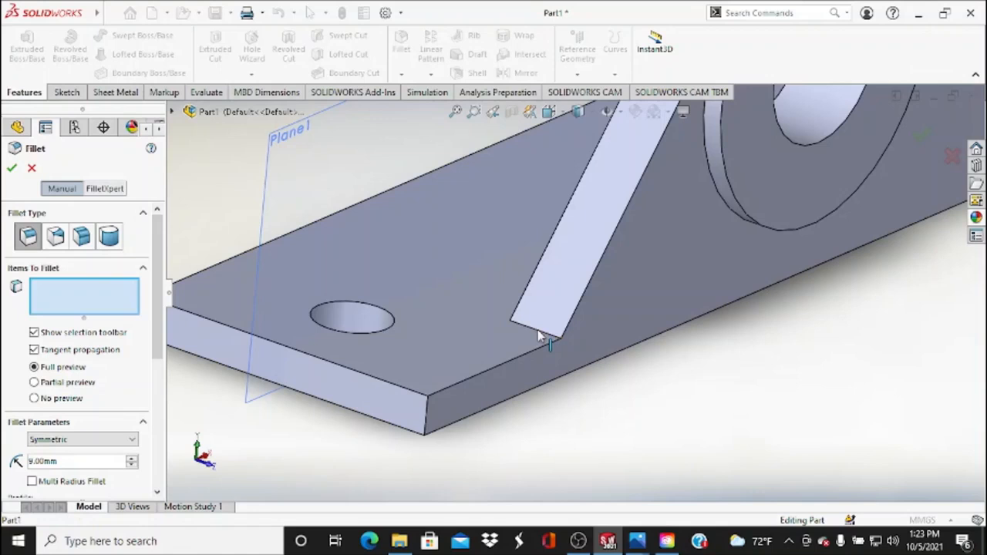
pyautogui.click(552, 333)
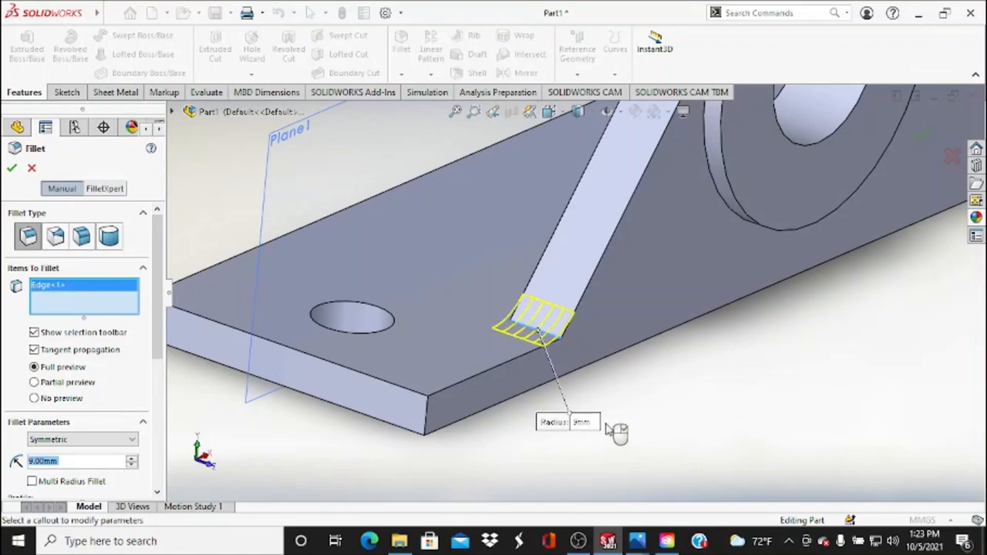
pyautogui.scroll(3, 644, 344)
pyautogui.moveTo(644, 346); pyautogui.dragTo(711, 347, button='middle')
pyautogui.scroll(-3, 717, 324)
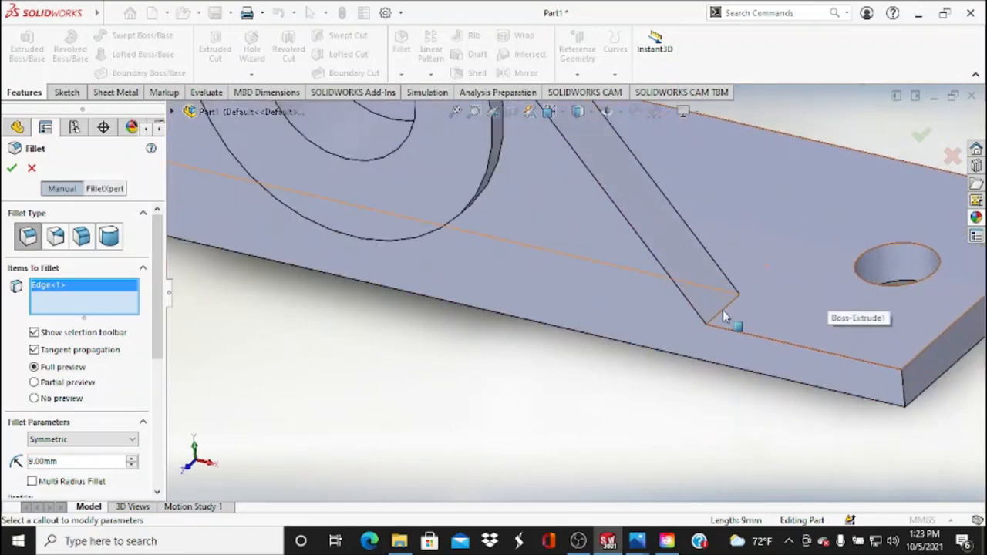
pyautogui.scroll(-2, 723, 310)
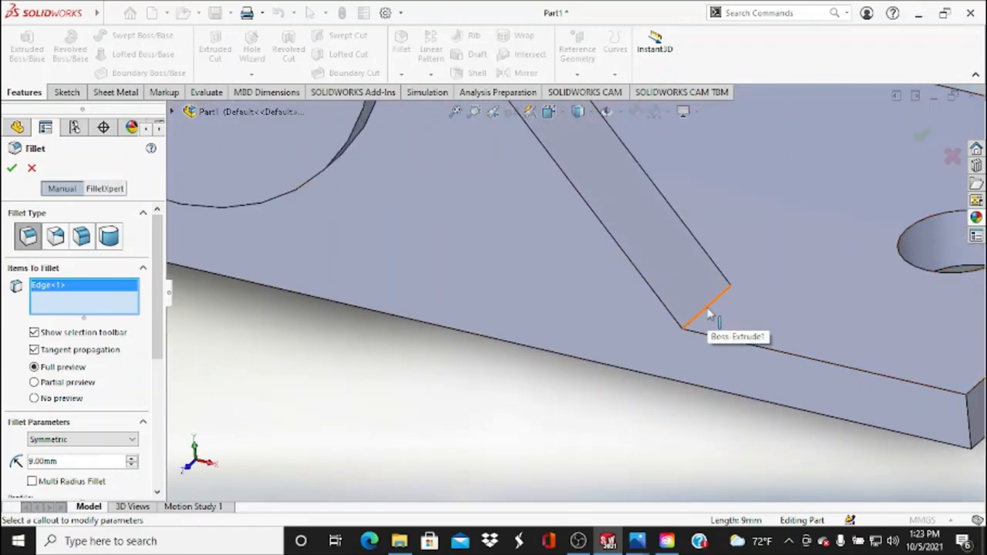
pyautogui.click(708, 311)
pyautogui.scroll(5, 709, 311)
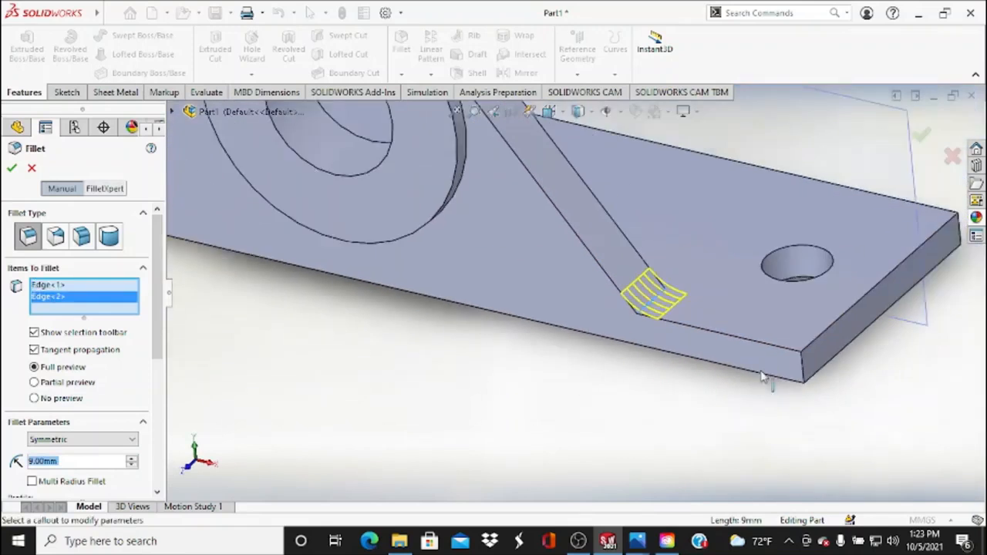
pyautogui.click(12, 167)
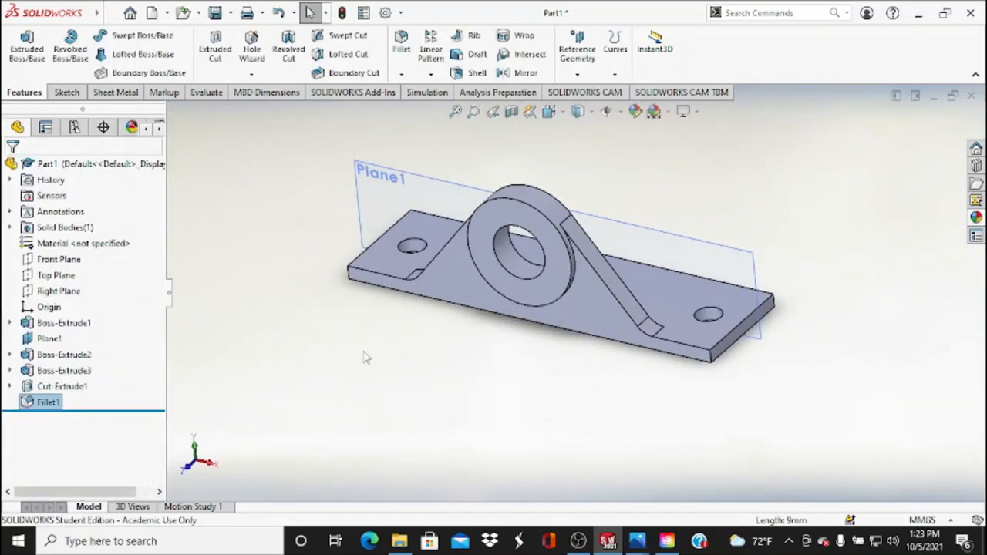
# - Mirror the fillet, the upright web and its round boss about Plane1 to the other side of the base
pyautogui.moveTo(363, 353); pyautogui.dragTo(528, 307, button='middle')
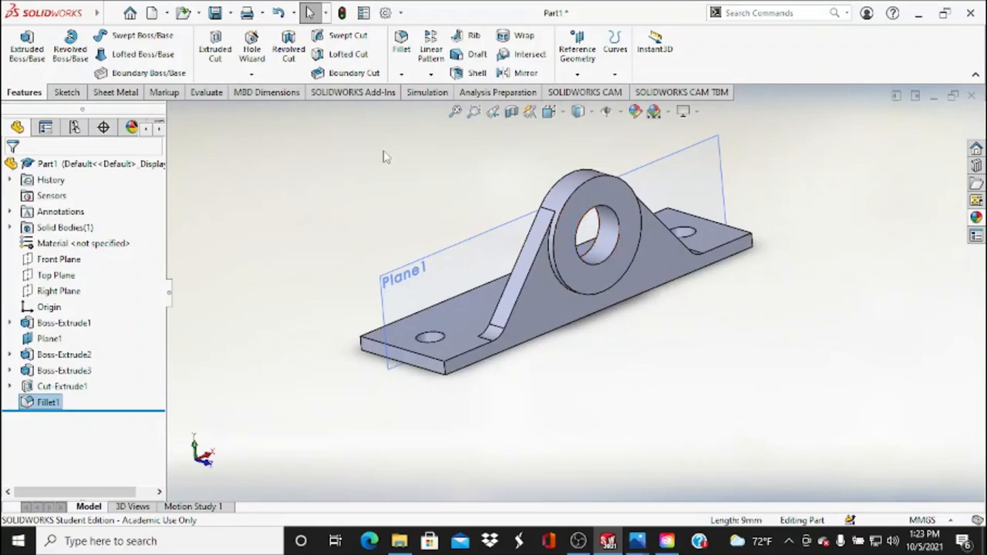
pyautogui.click(517, 74)
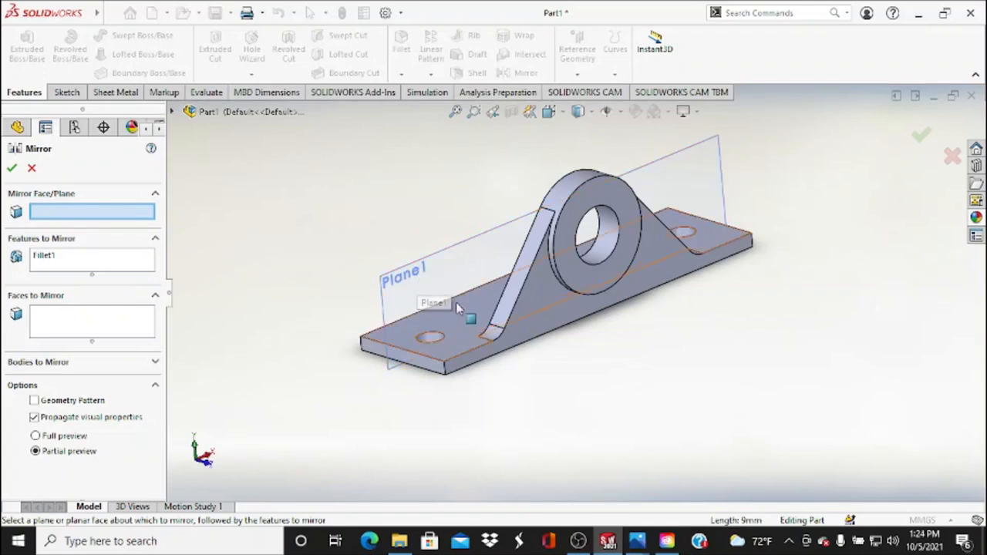
pyautogui.moveTo(444, 277)
pyautogui.mouseDown(button='middle')
pyautogui.moveTo(593, 199)
pyautogui.moveTo(304, 304)
pyautogui.moveTo(260, 284)
pyautogui.moveTo(432, 266)
pyautogui.mouseUp(button='middle')
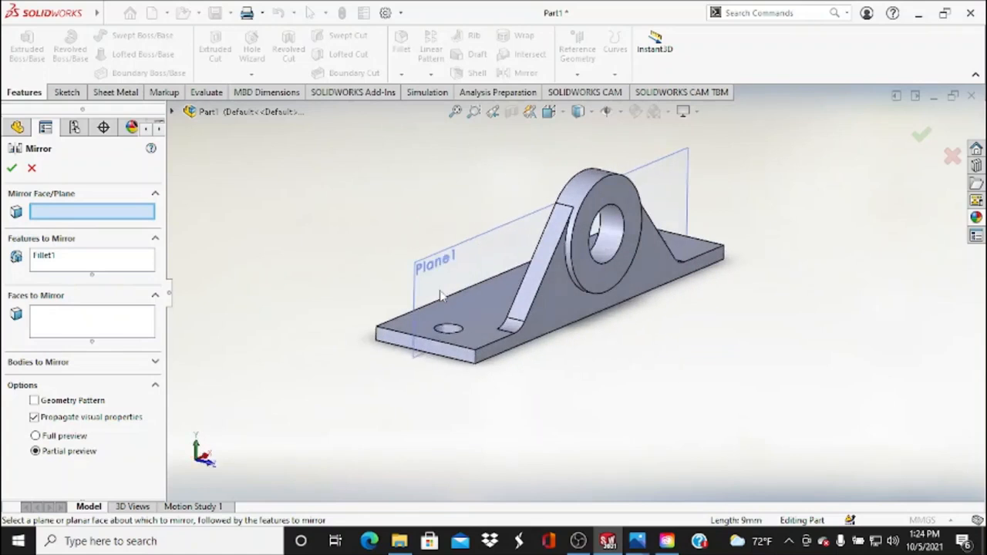
pyautogui.click(467, 265)
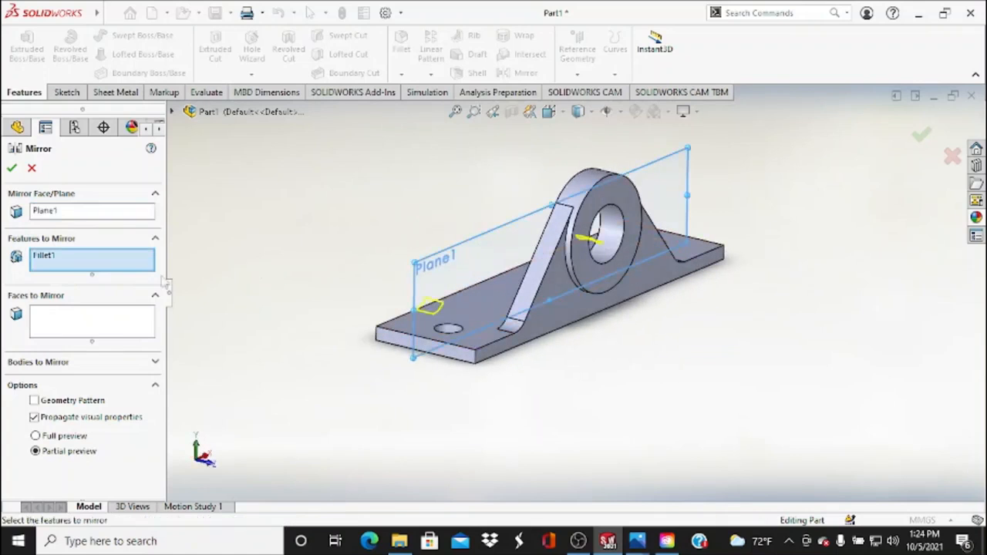
pyautogui.click(96, 262)
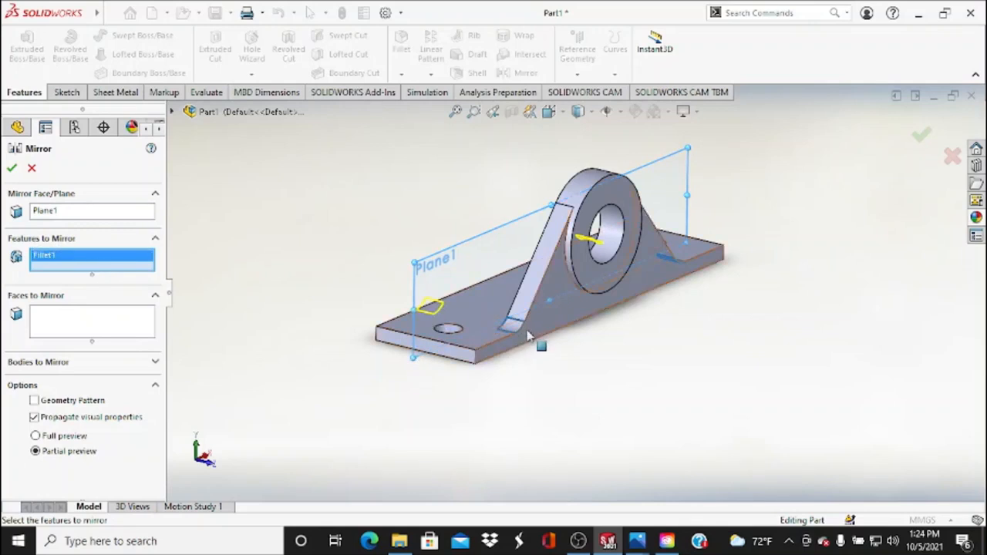
pyautogui.scroll(-2, 614, 205)
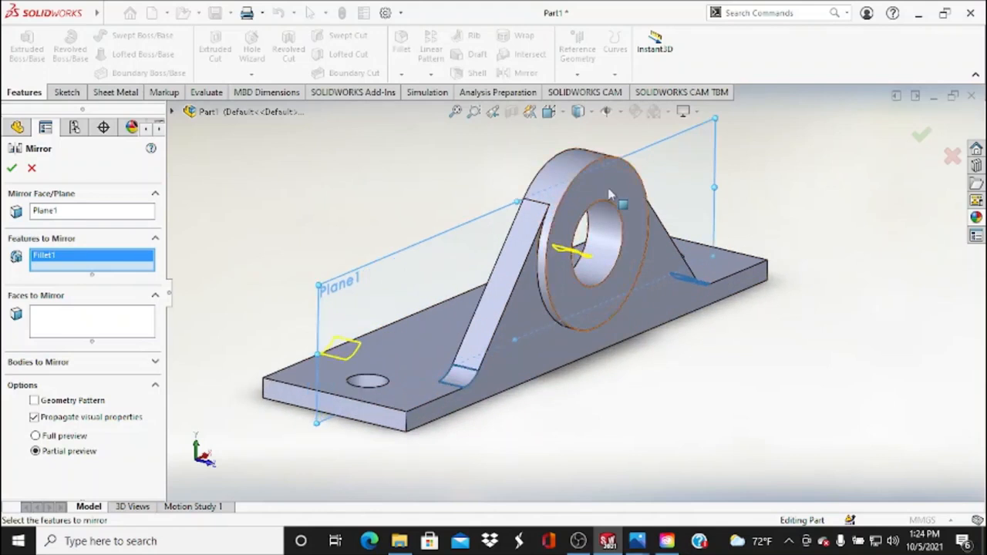
pyautogui.moveTo(611, 195); pyautogui.dragTo(590, 201, button='middle')
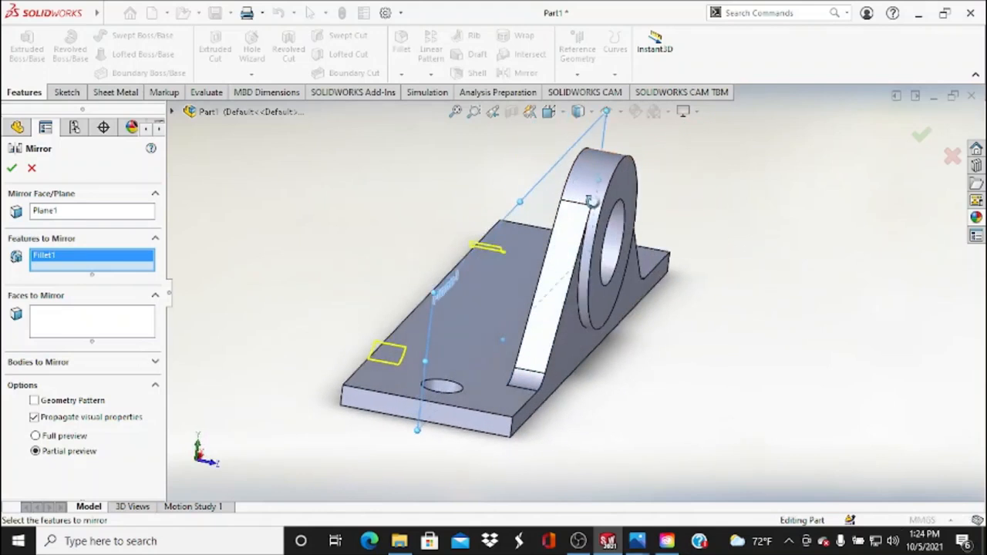
pyautogui.click(628, 185)
pyautogui.click(610, 193)
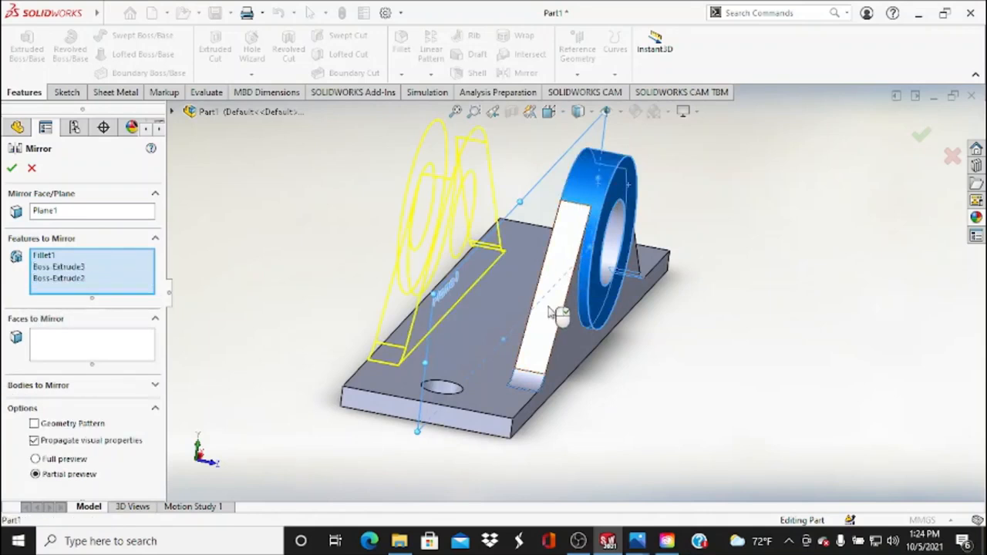
pyautogui.moveTo(554, 313); pyautogui.dragTo(520, 248, button='middle')
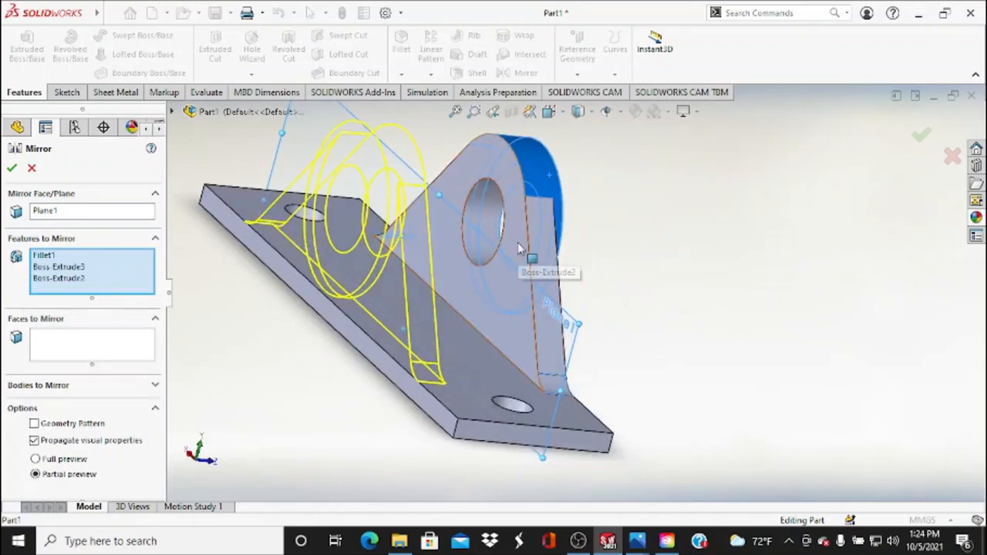
pyautogui.moveTo(520, 328); pyautogui.dragTo(404, 242, button='middle')
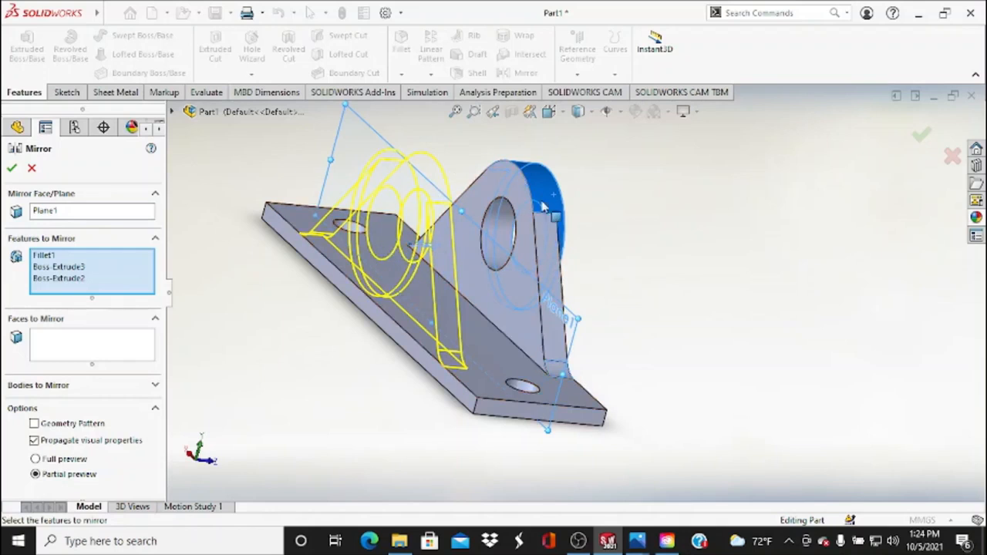
pyautogui.click(12, 169)
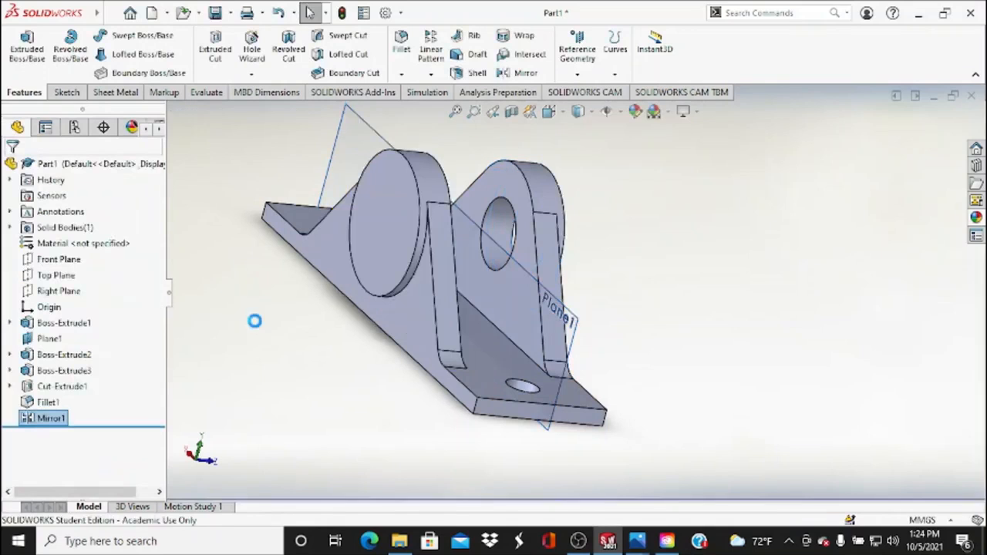
# - Edit the mirror feature to also include the bore cut through the boss, and display the bracket in isometric view
pyautogui.rightClick(34, 428)
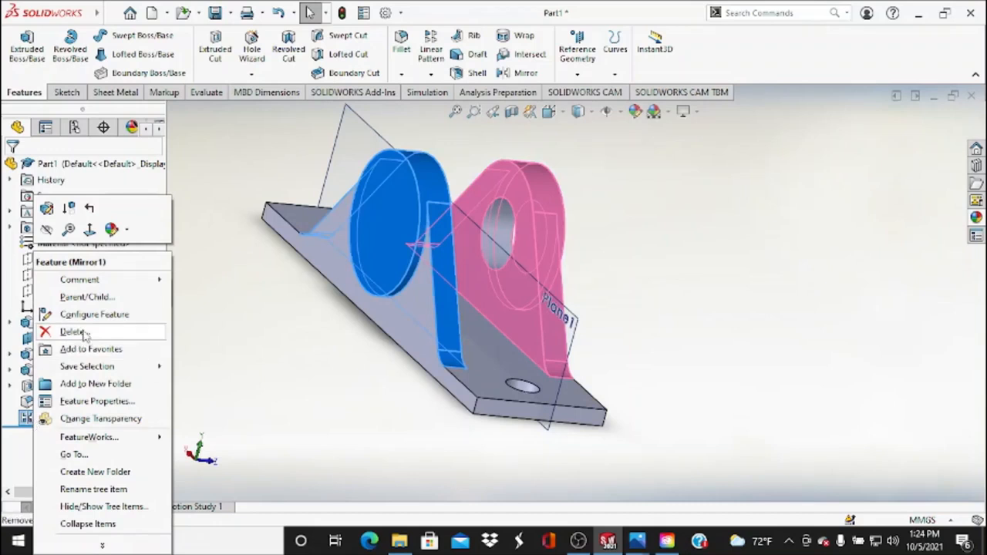
pyautogui.click(47, 209)
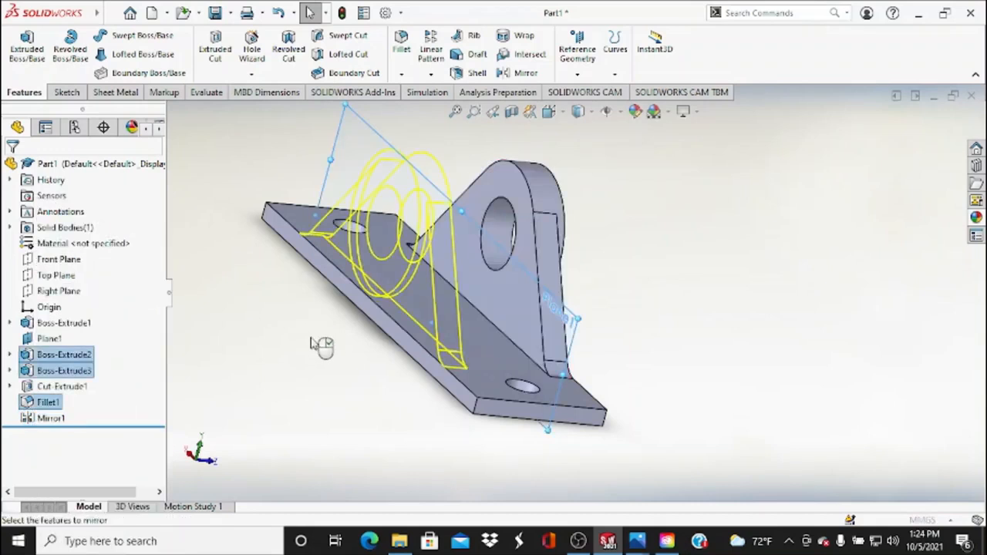
pyautogui.click(107, 282)
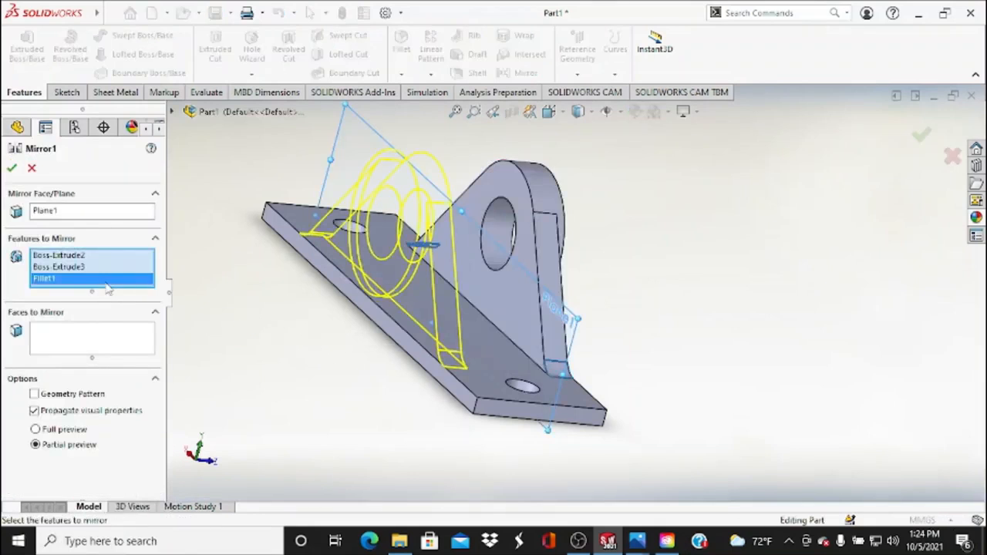
pyautogui.moveTo(307, 341); pyautogui.dragTo(509, 293, button='middle')
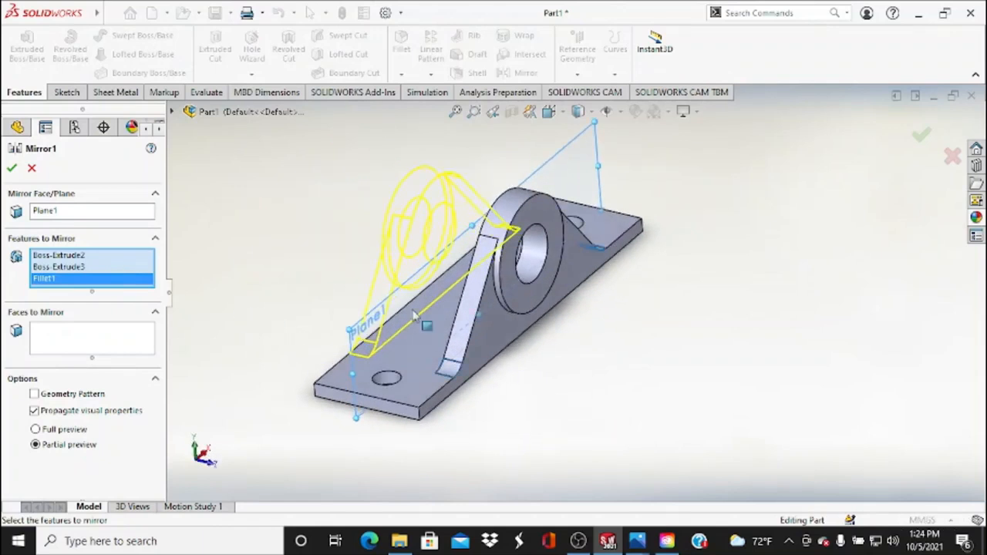
pyautogui.click(548, 276)
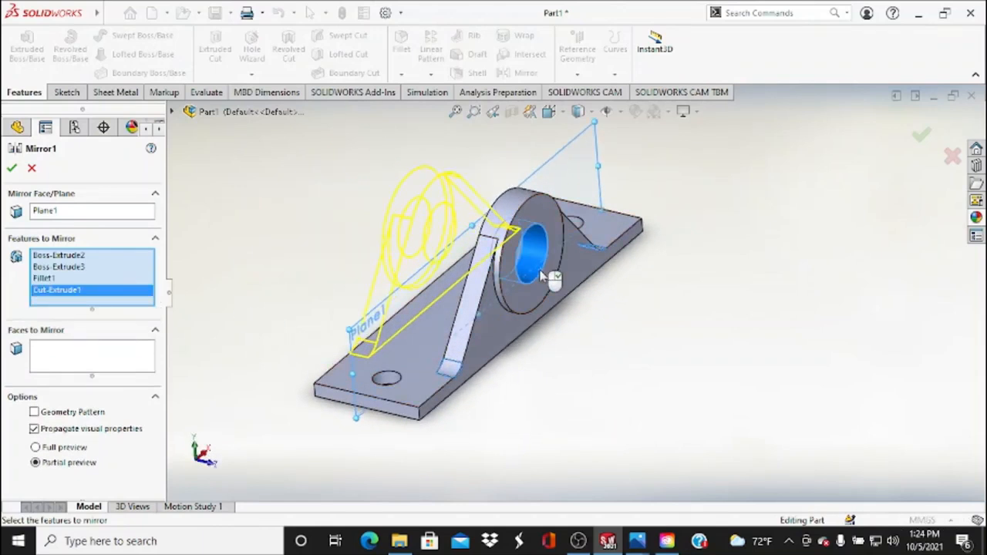
pyautogui.click(12, 167)
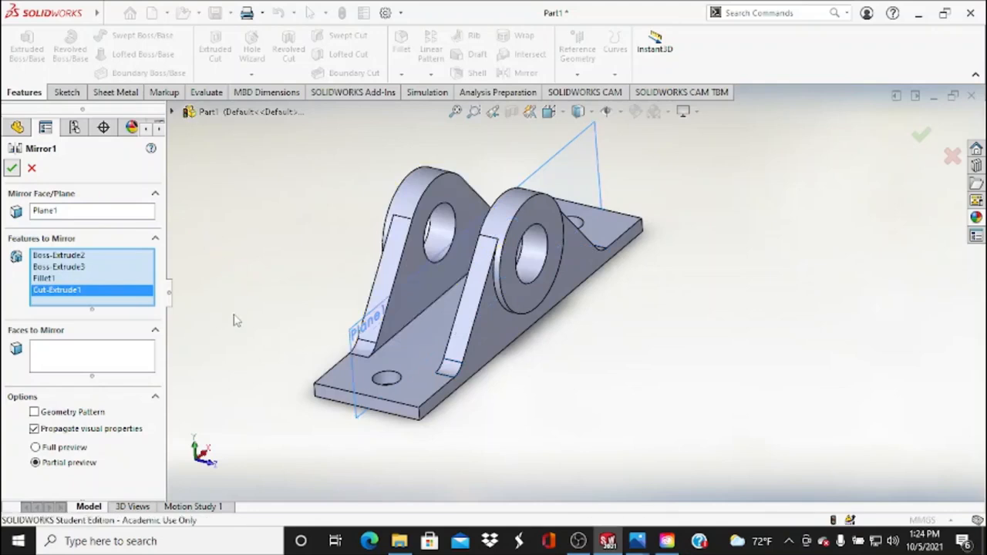
pyautogui.moveTo(239, 307); pyautogui.dragTo(448, 403, button='middle')
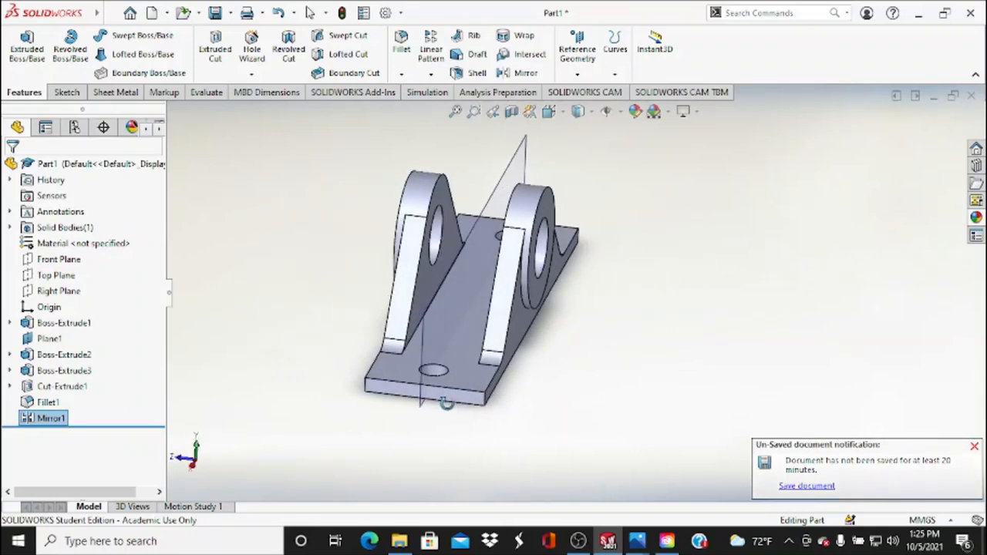
pyautogui.click(549, 112)
pyautogui.click(631, 151)
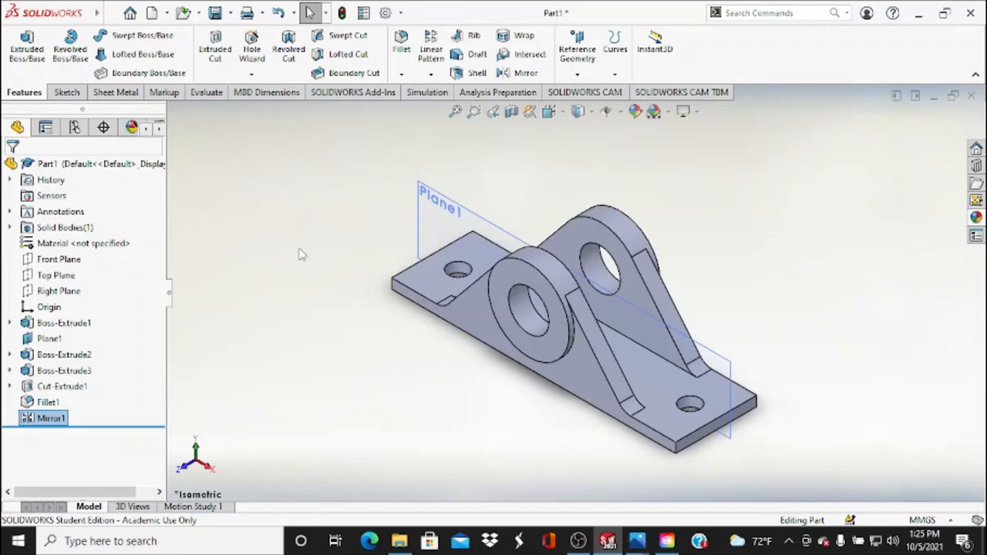
# - Create a new part and apply the Backdrop - Studio Room 2 scene to it
pyautogui.click(152, 13)
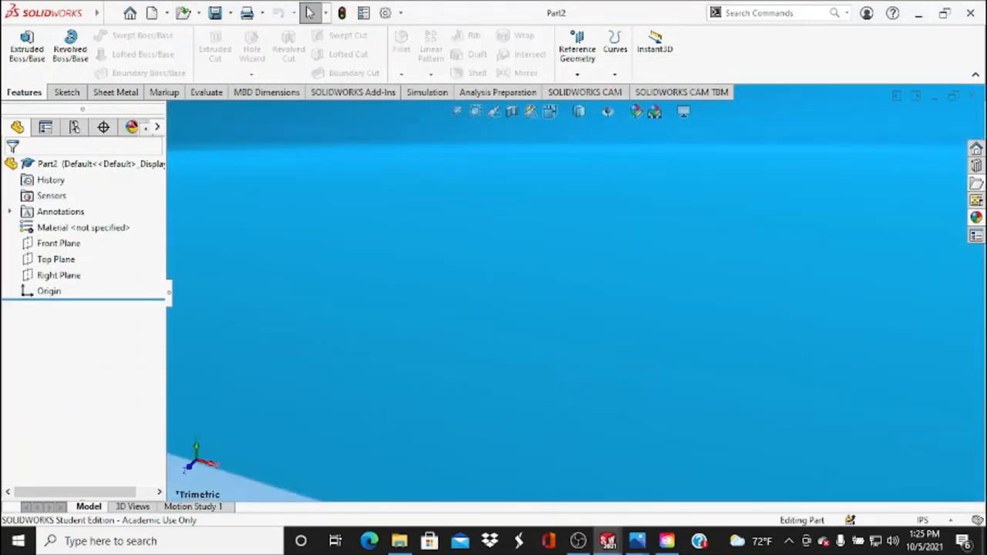
pyautogui.click(976, 217)
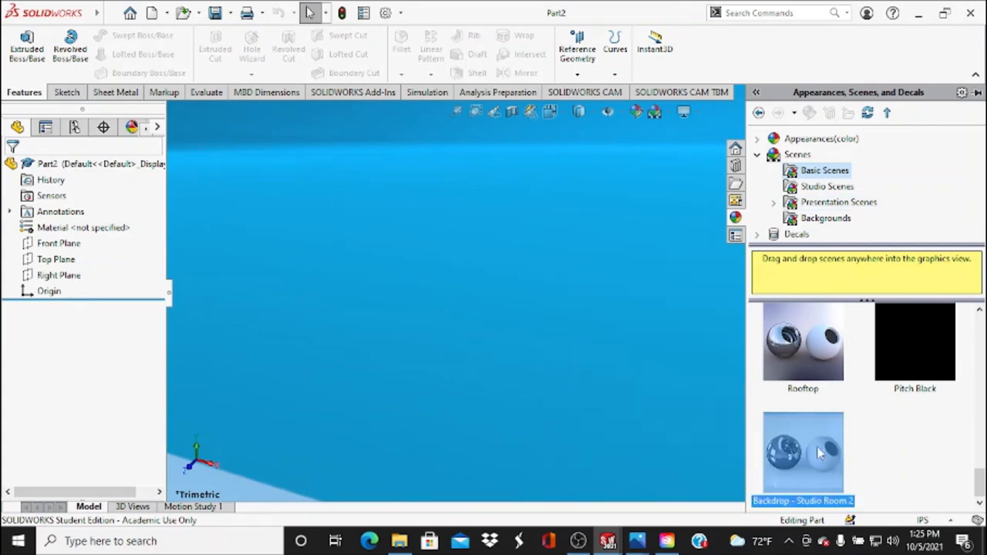
pyautogui.moveTo(820, 372)
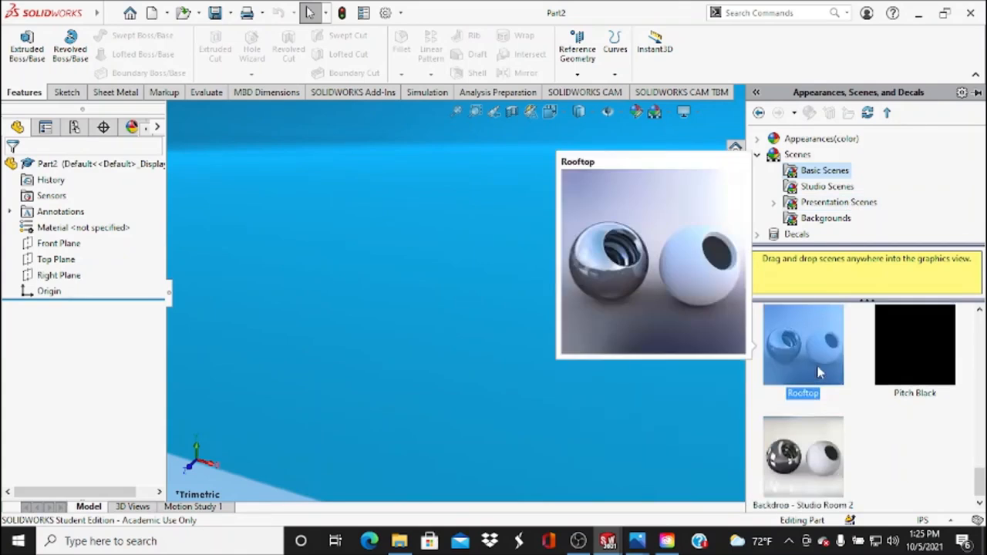
pyautogui.doubleClick(796, 479)
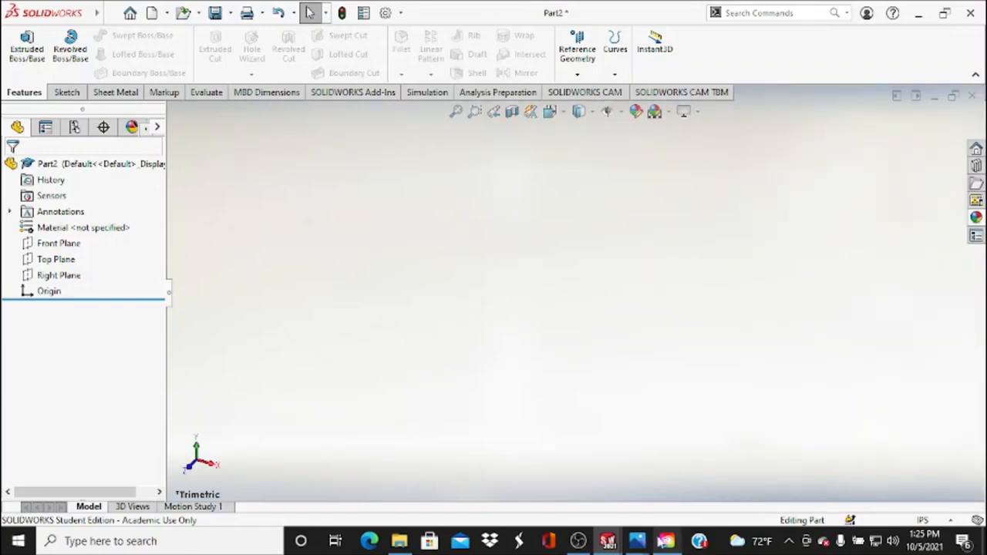
# - Switch to Photos, close the 3D - 3.jpg drawing and bring up the uygulama.jpg drawing
pyautogui.moveTo(636, 540)
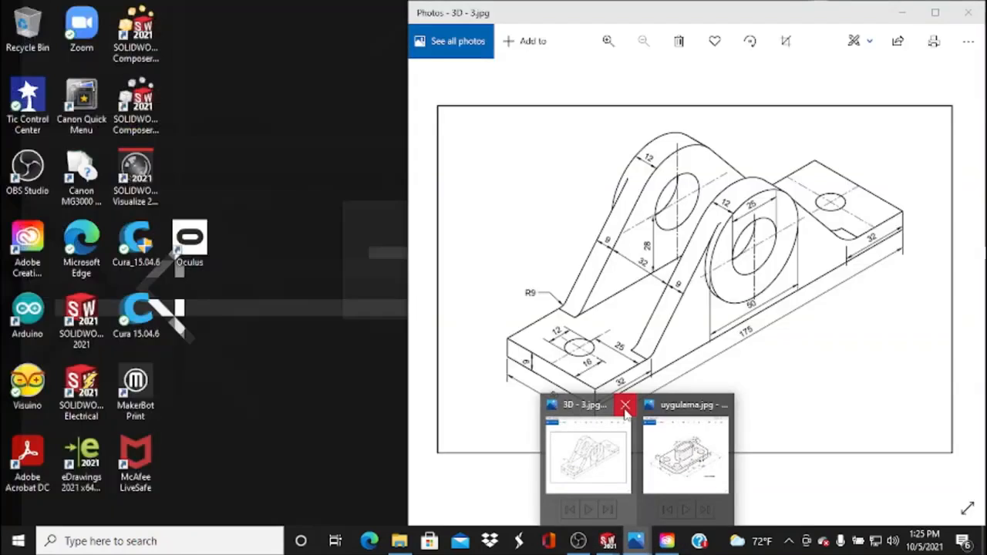
pyautogui.click(626, 405)
pyautogui.click(632, 444)
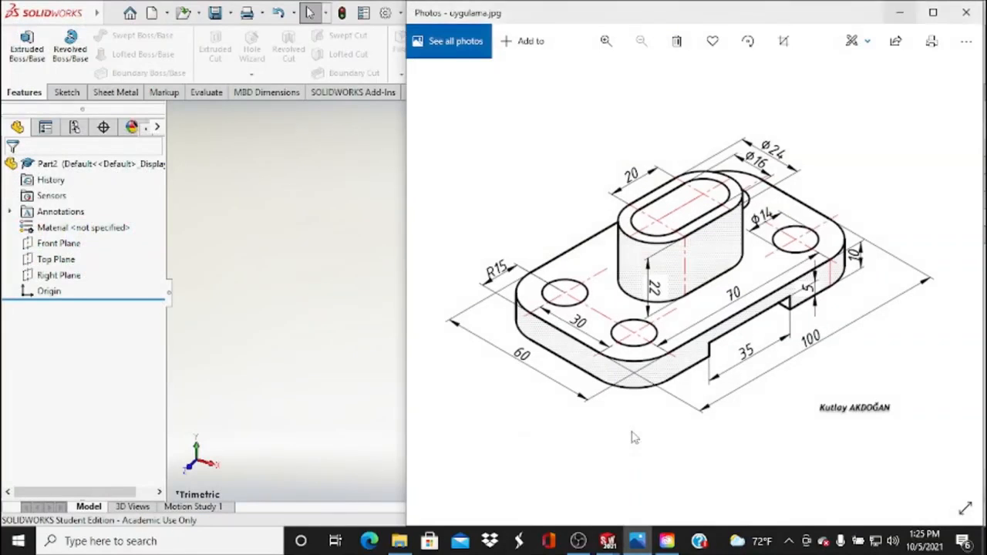
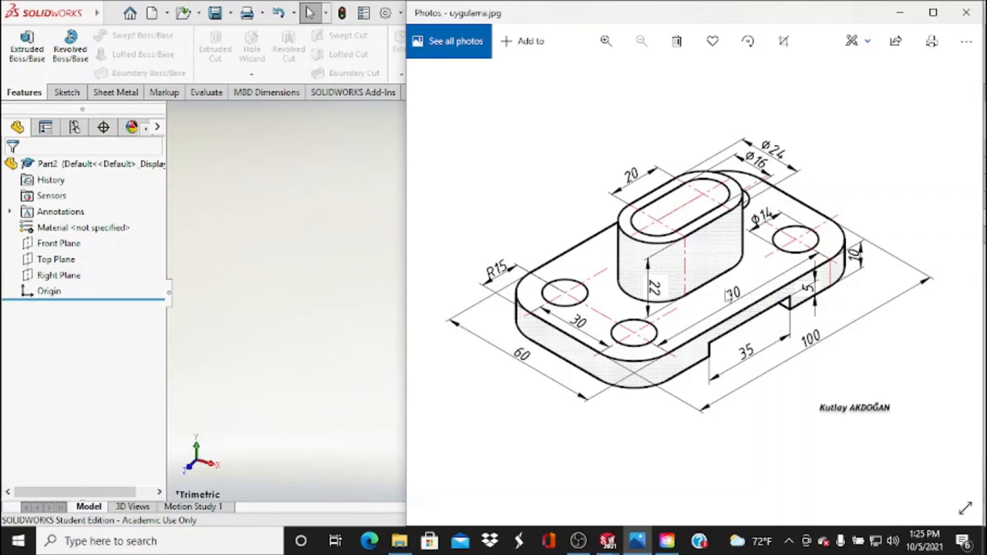
# - Return to SOLIDWORKS and set the new part's units to MMGS (millimeter, gram, second)
pyautogui.click(149, 359)
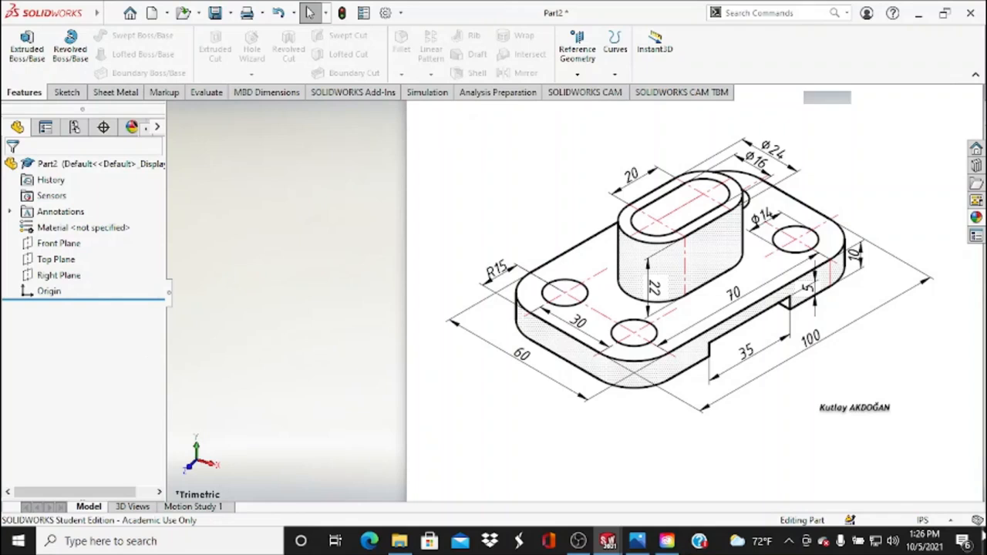
pyautogui.click(925, 520)
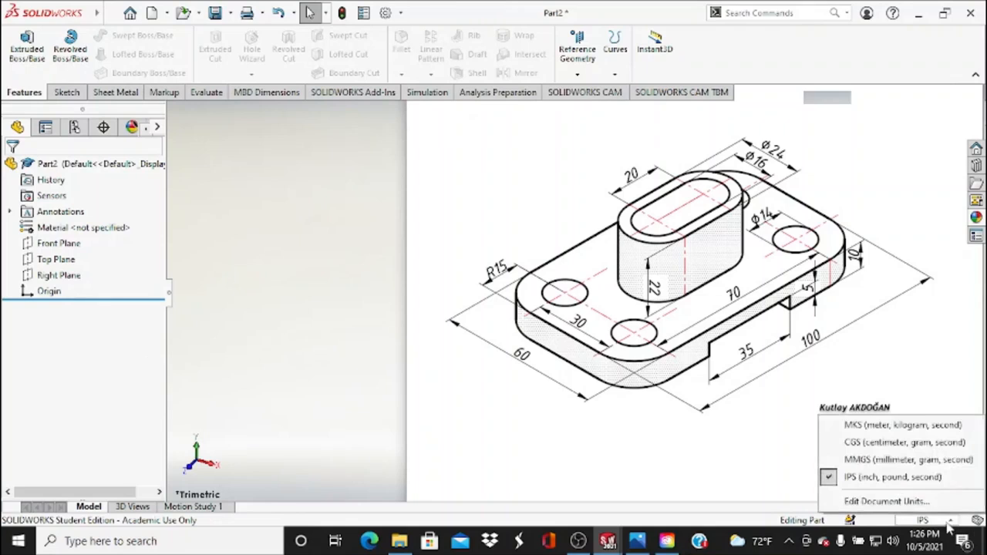
pyautogui.click(931, 461)
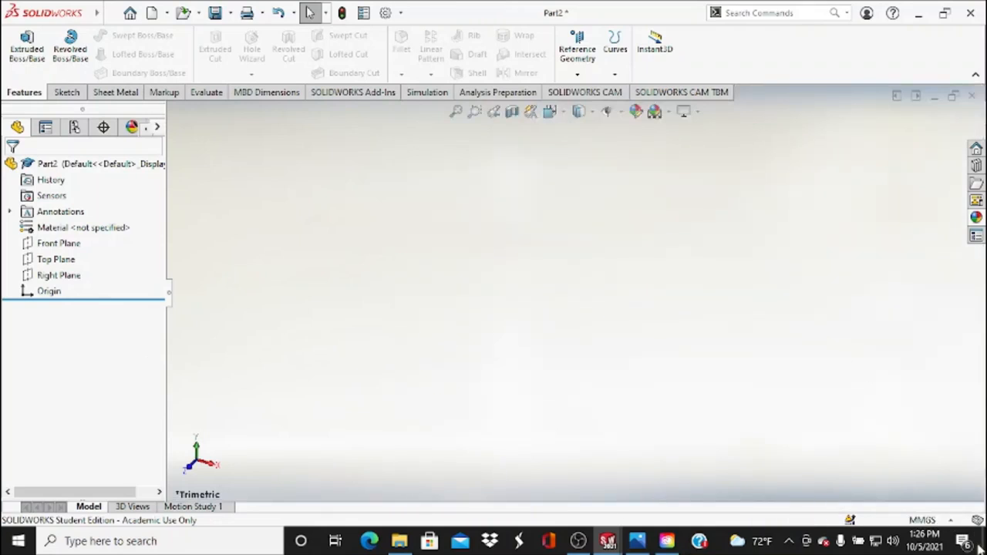
# - Start a sketch on the Top Plane and draw a center rectangle about 171 by 97 mm centred on the origin
pyautogui.click(53, 92)
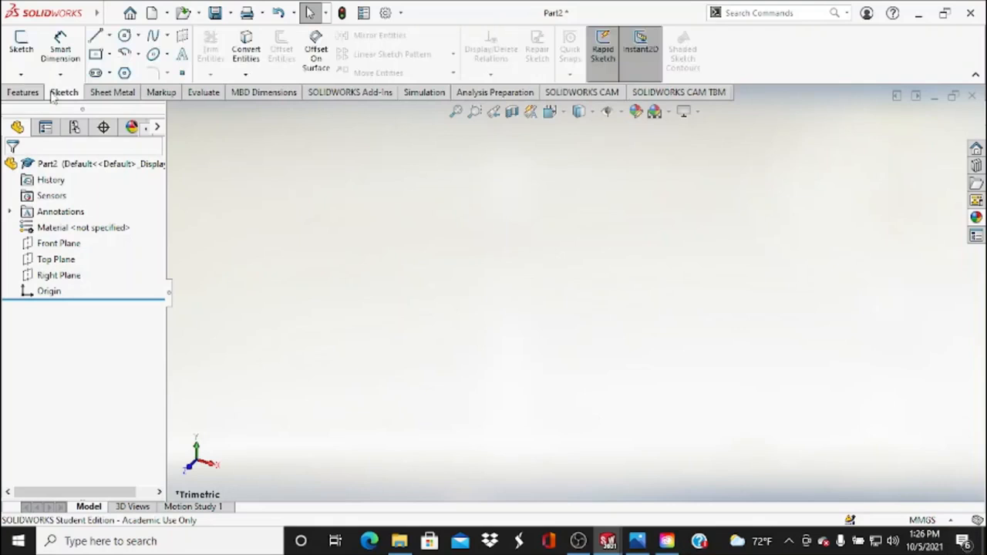
pyautogui.click(18, 46)
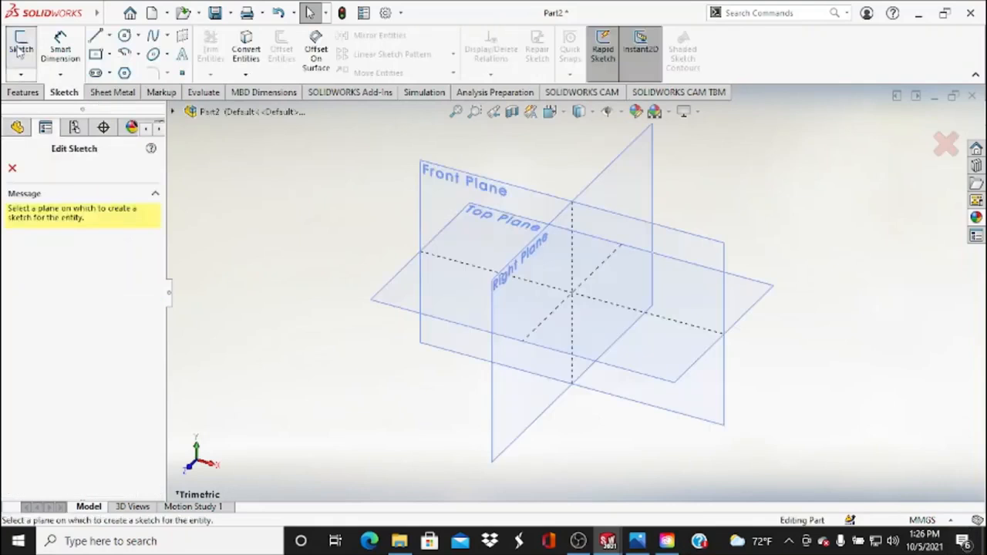
pyautogui.click(387, 297)
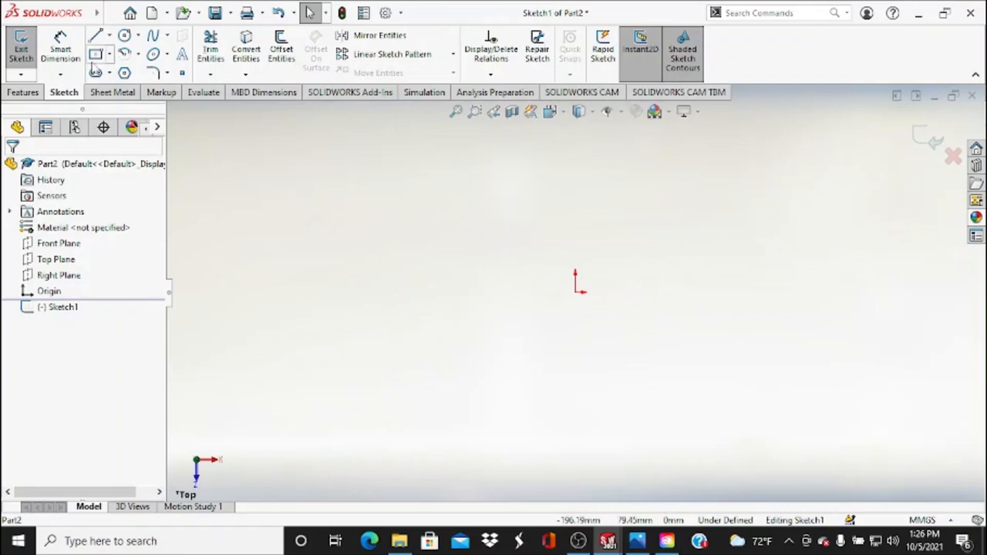
pyautogui.click(576, 291)
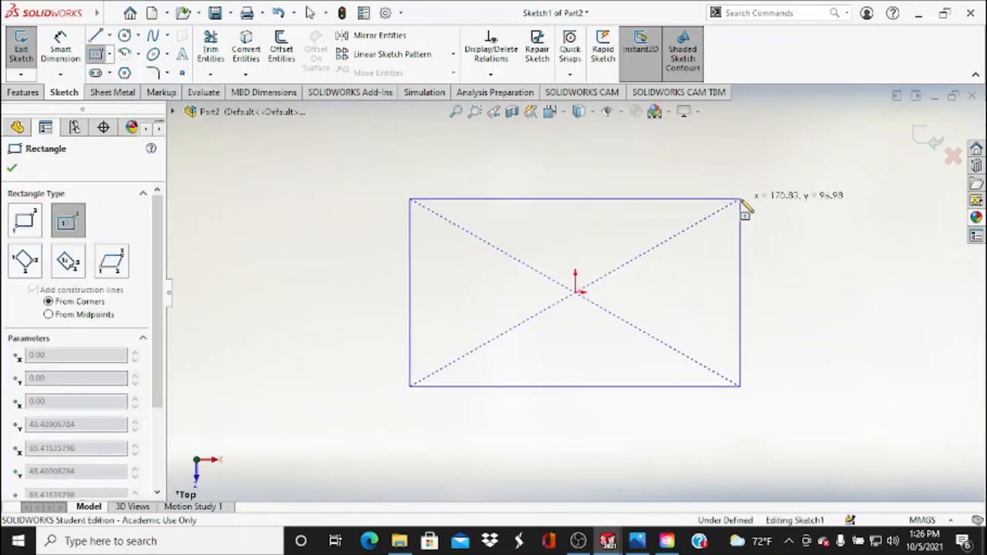
pyautogui.click(741, 199)
# - Dimension the rectangle's horizontal edge and set its length to 100 mm
pyautogui.click(60, 39)
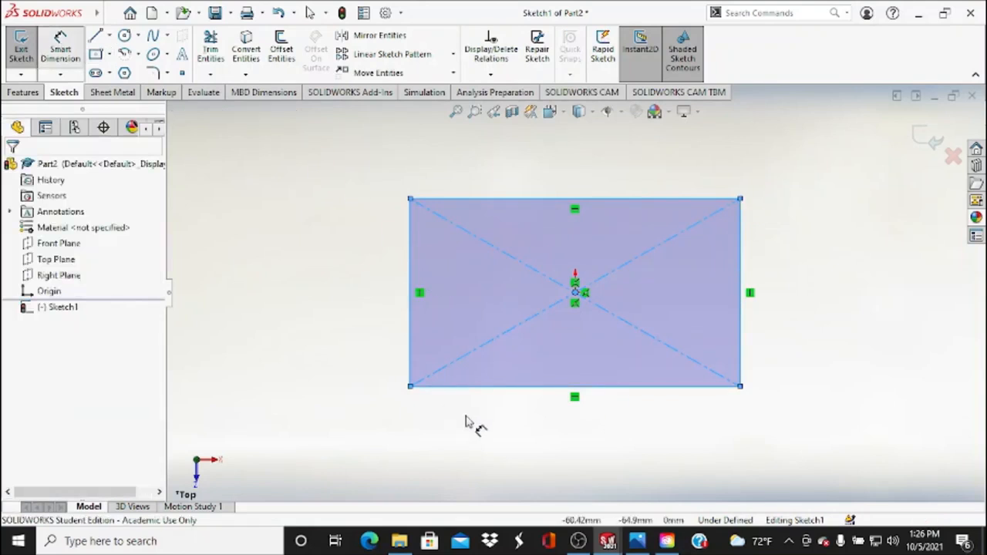
pyautogui.click(473, 386)
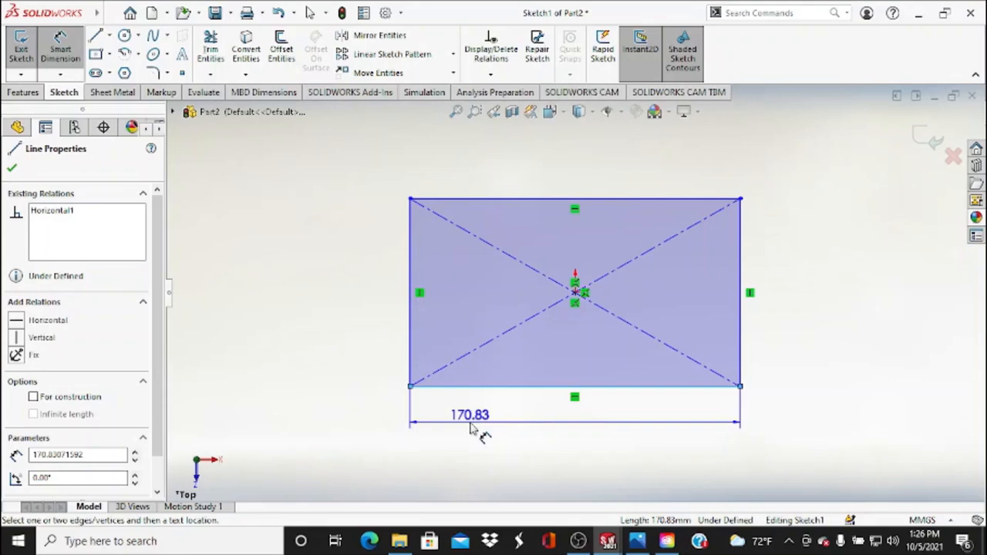
pyautogui.click(473, 430)
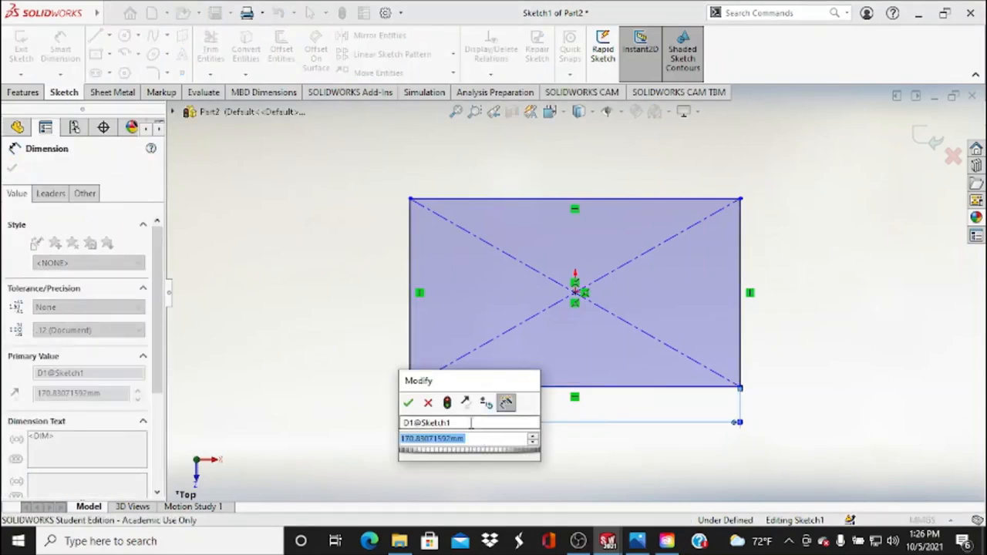
pyautogui.write('100')
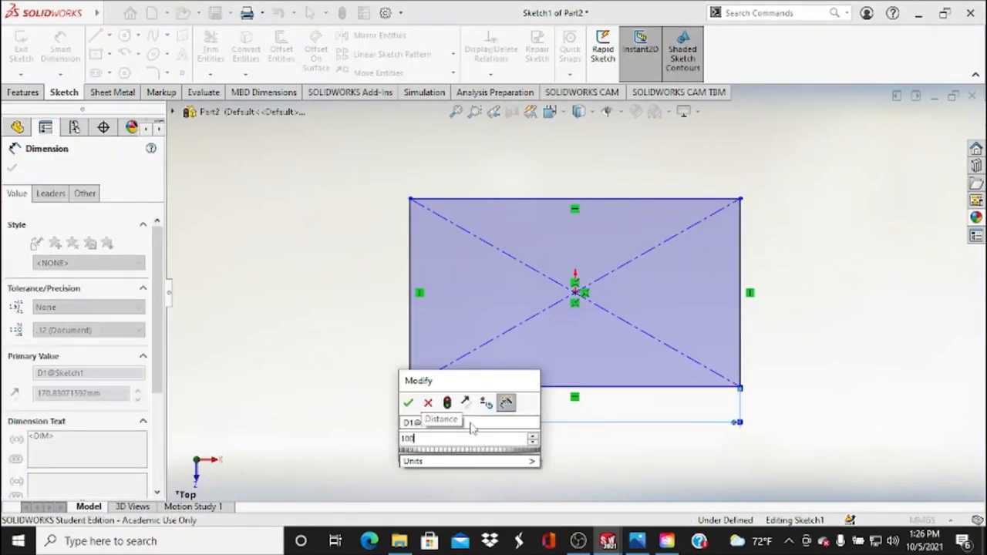
pyautogui.press('Return')
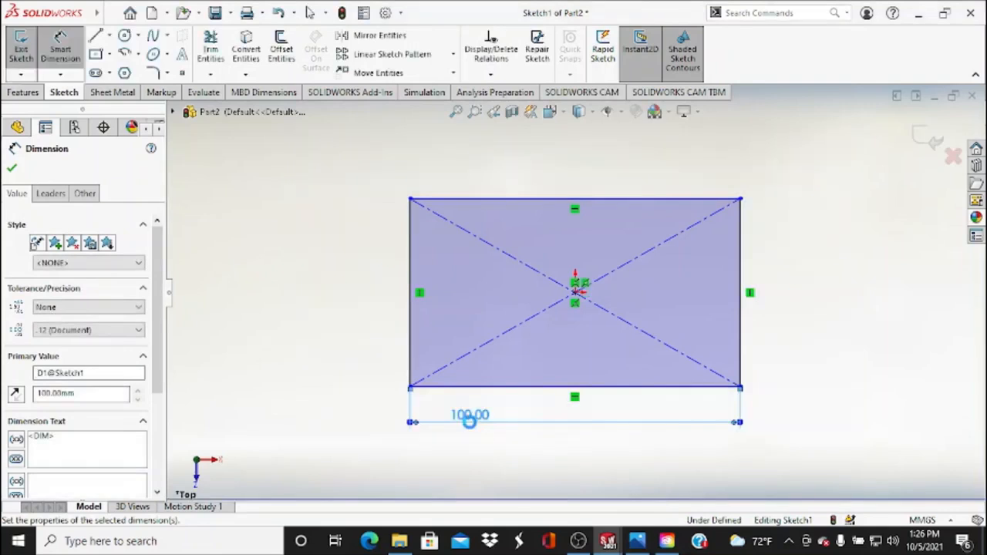
# - Dimension the rectangle's vertical edge and set it to 60 mm, consulting the uygulama.jpg drawing for the value
pyautogui.click(407, 309)
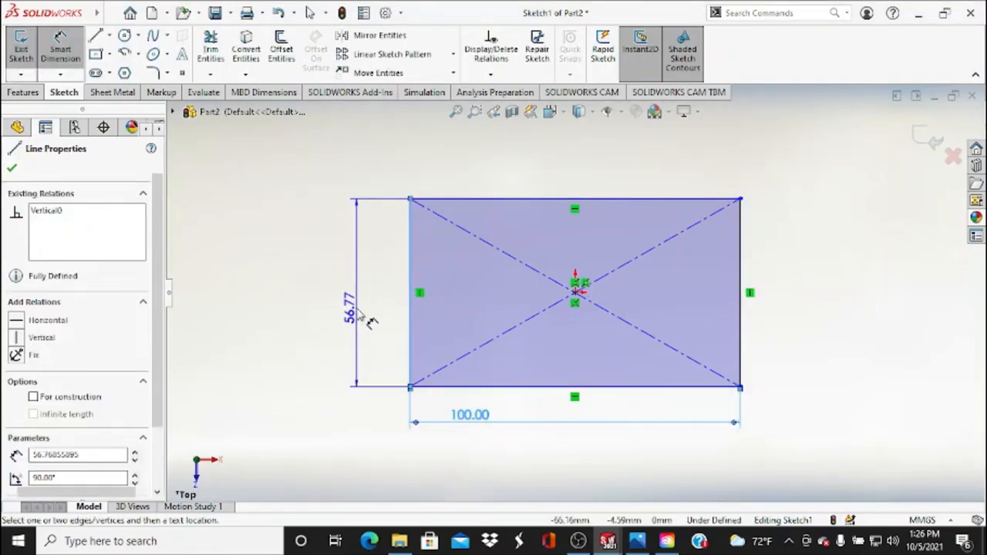
pyautogui.click(360, 310)
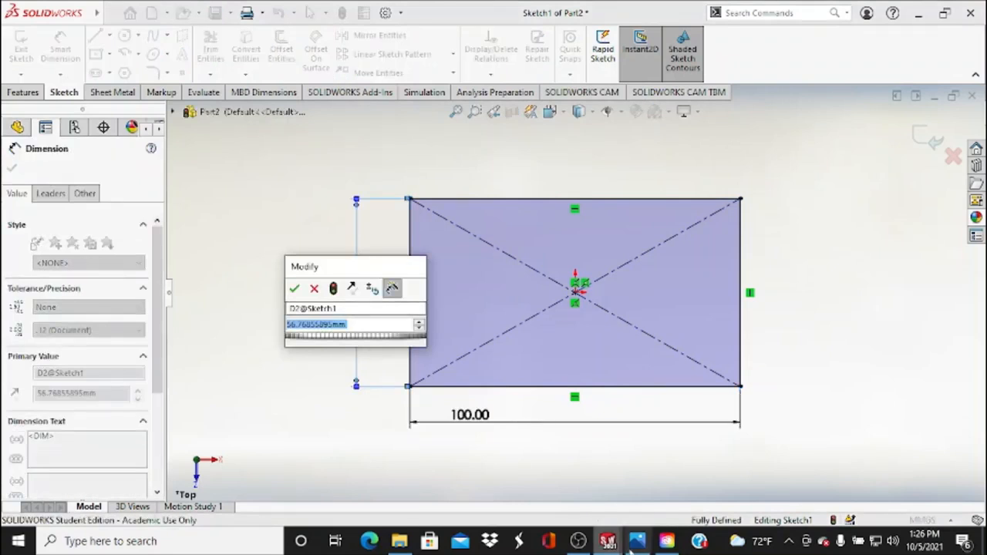
pyautogui.click(637, 541)
pyautogui.click(316, 326)
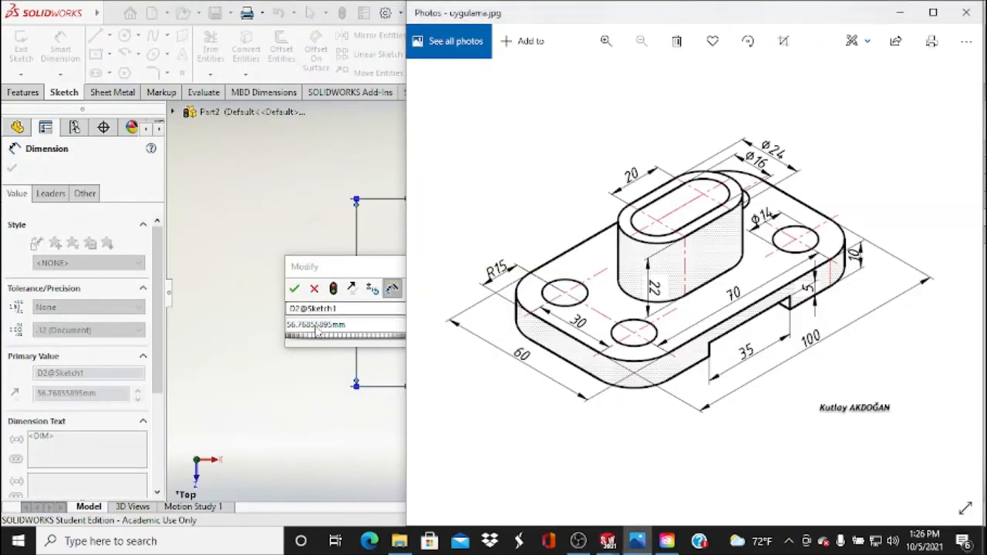
pyautogui.write('60')
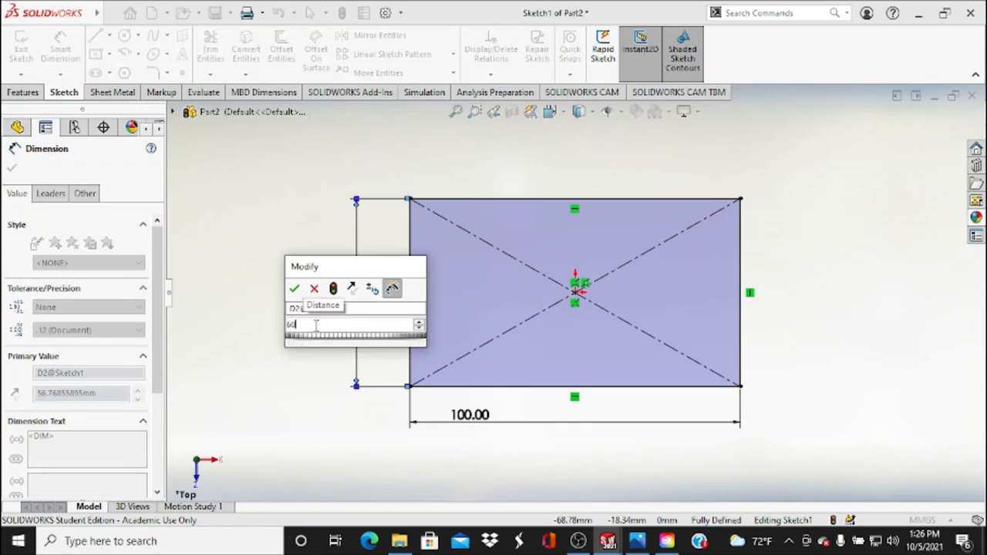
pyautogui.press('Return')
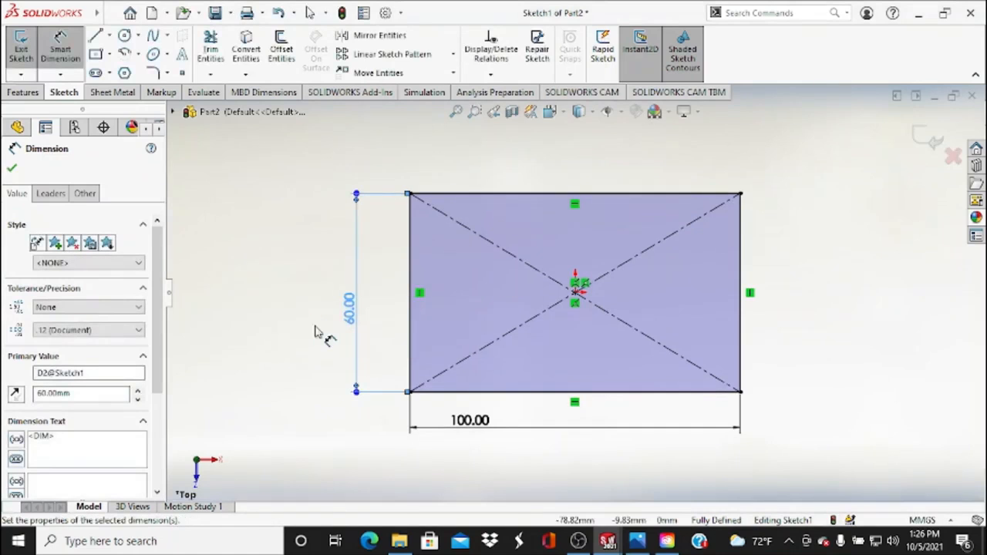
pyautogui.click(12, 169)
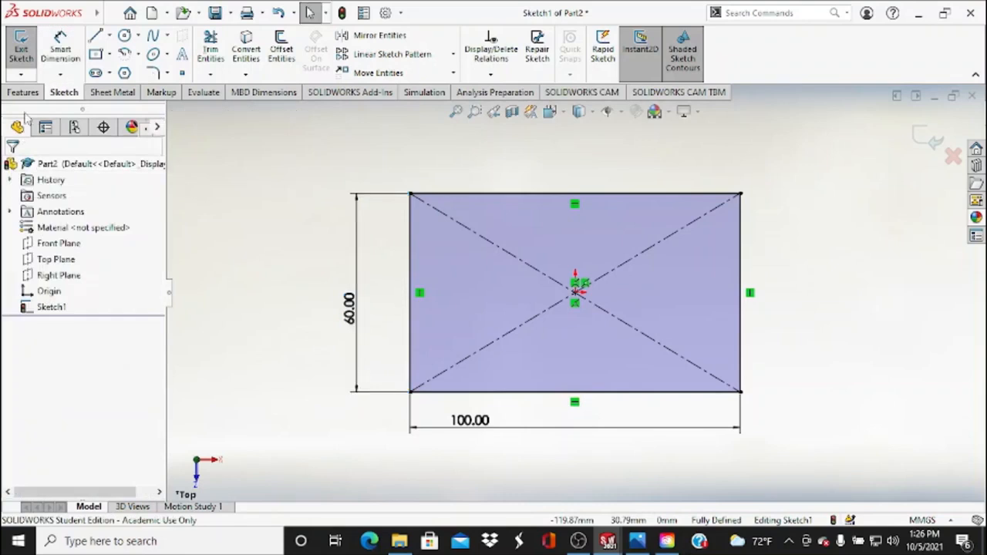
# - Consult the uygulama.jpg drawing and round all four corners of the rectangle with 15 mm sketch fillets
pyautogui.click(637, 542)
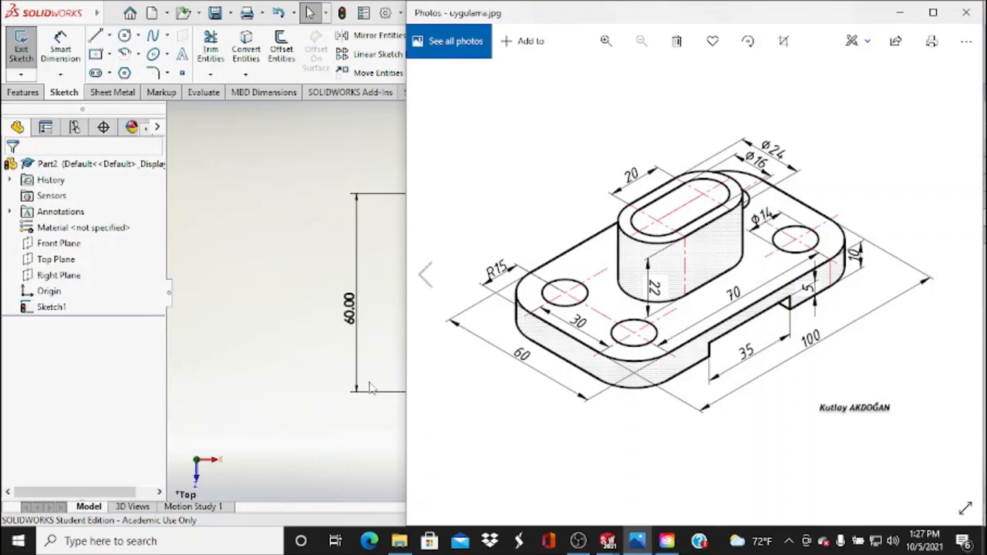
pyautogui.click(70, 369)
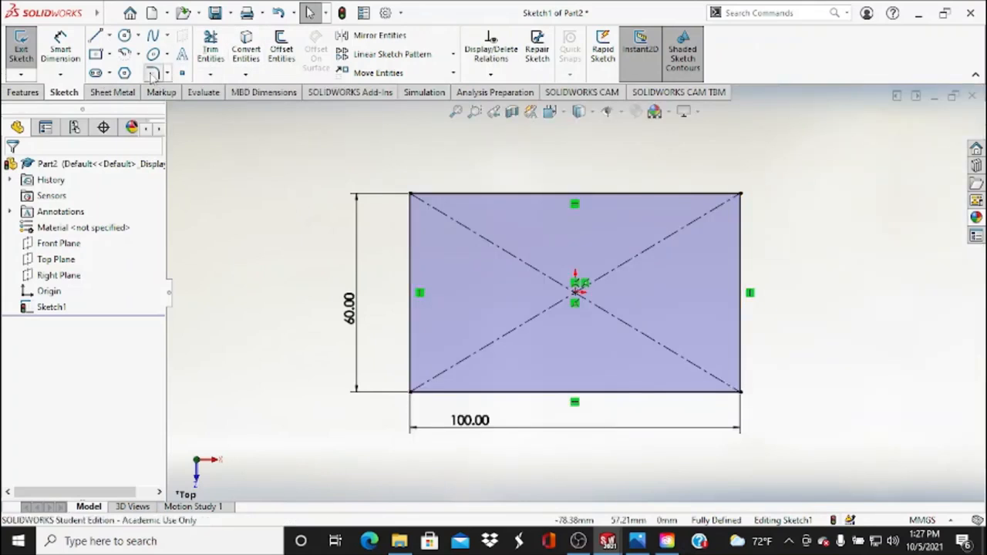
pyautogui.click(154, 74)
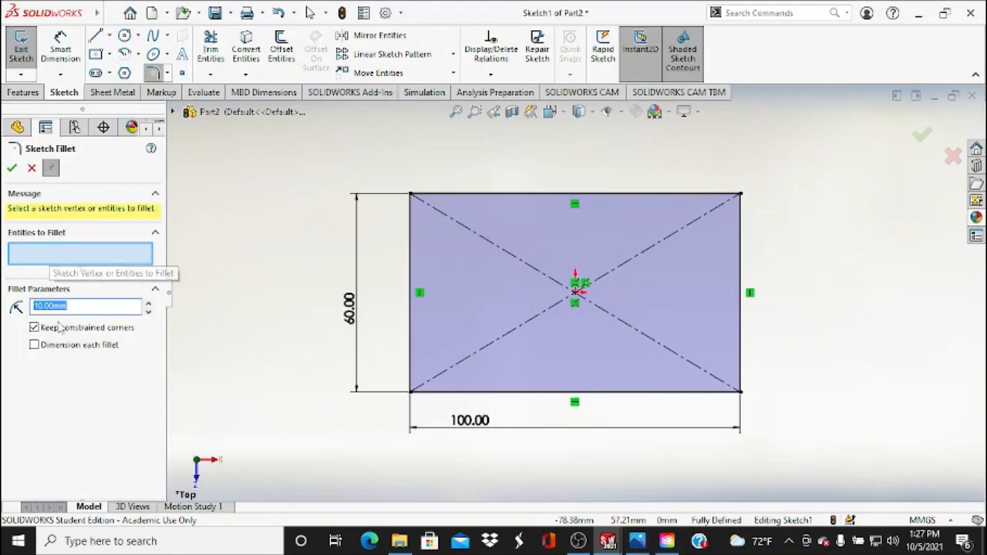
pyautogui.click(637, 544)
pyautogui.click(637, 544)
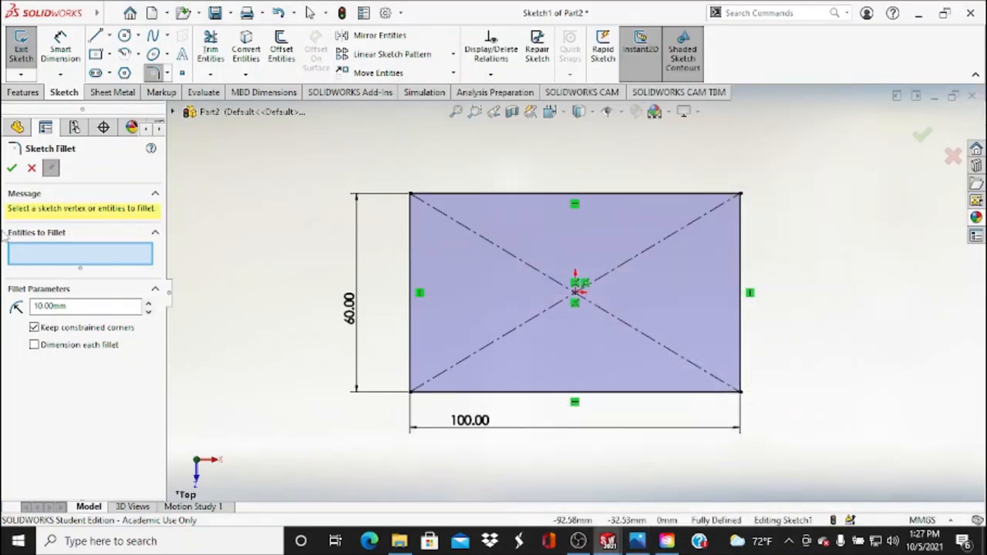
pyautogui.doubleClick(36, 305)
pyautogui.write('15')
pyautogui.press('Return')
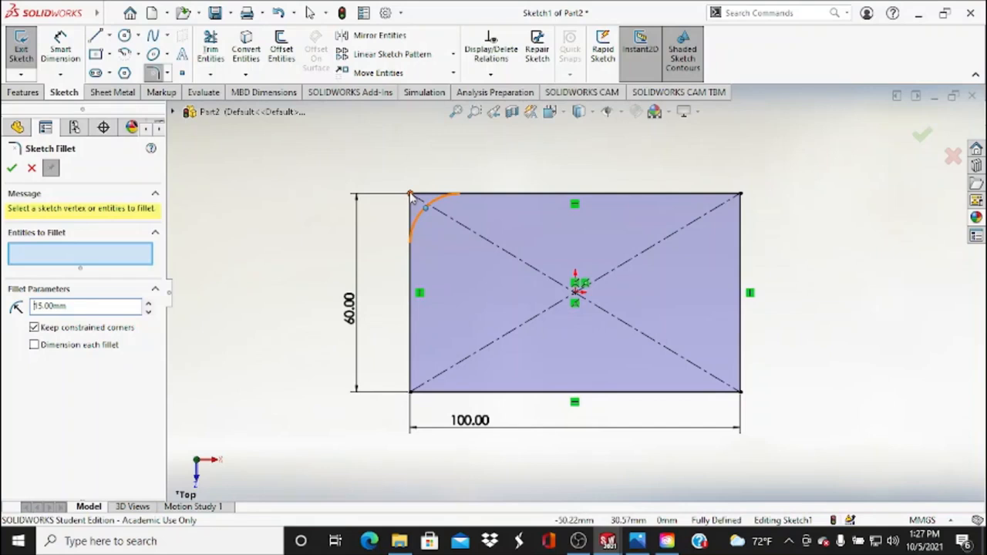
pyautogui.click(412, 198)
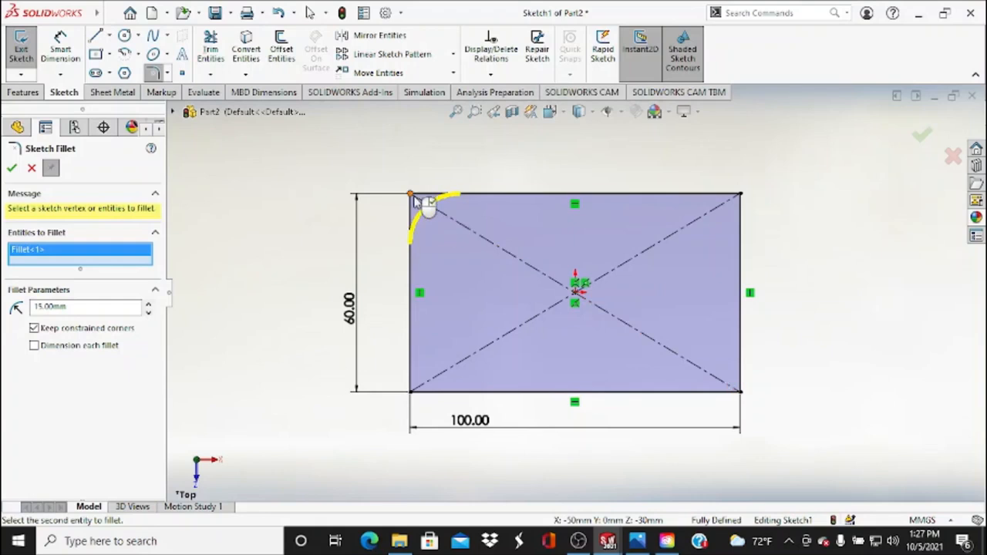
pyautogui.click(718, 196)
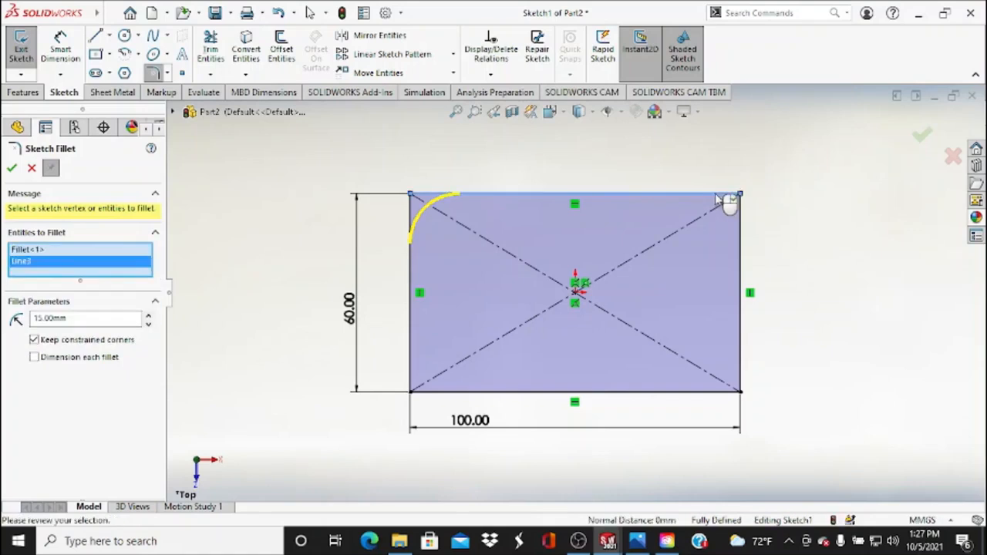
pyautogui.click(742, 224)
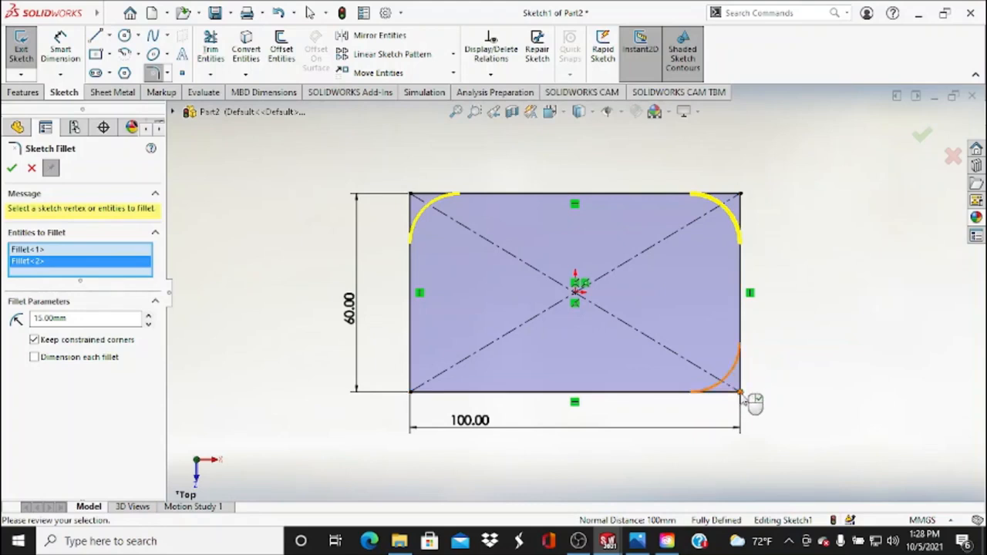
pyautogui.click(740, 392)
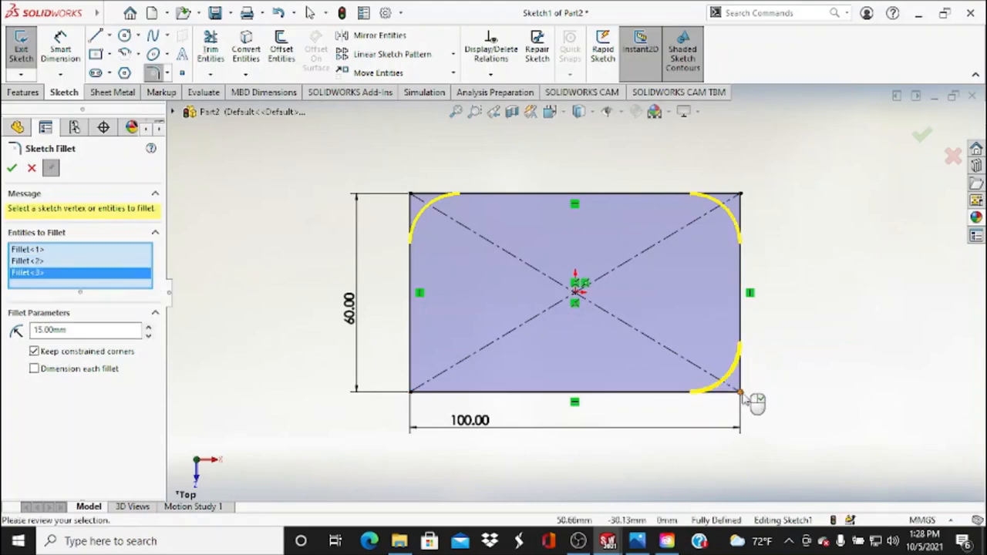
pyautogui.click(437, 391)
pyautogui.click(411, 360)
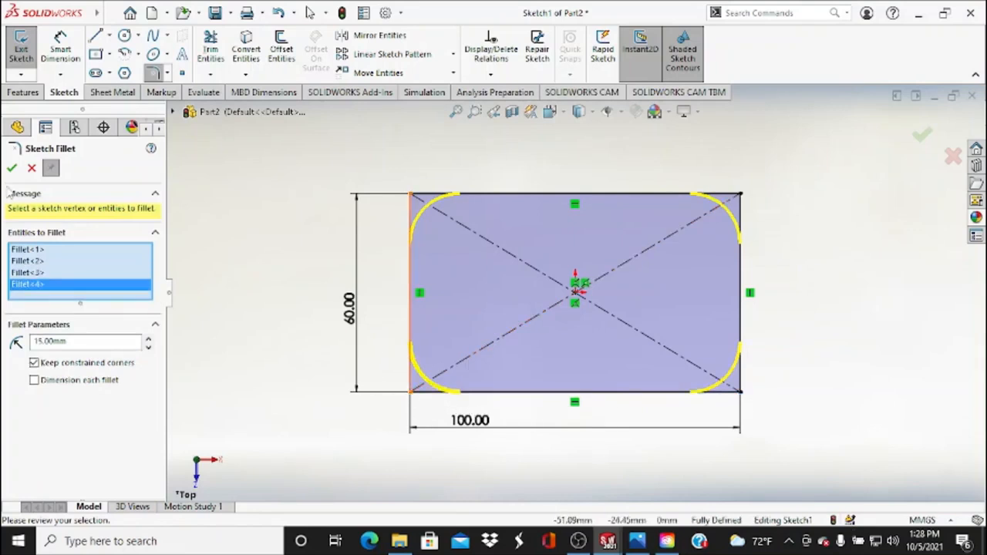
pyautogui.click(12, 169)
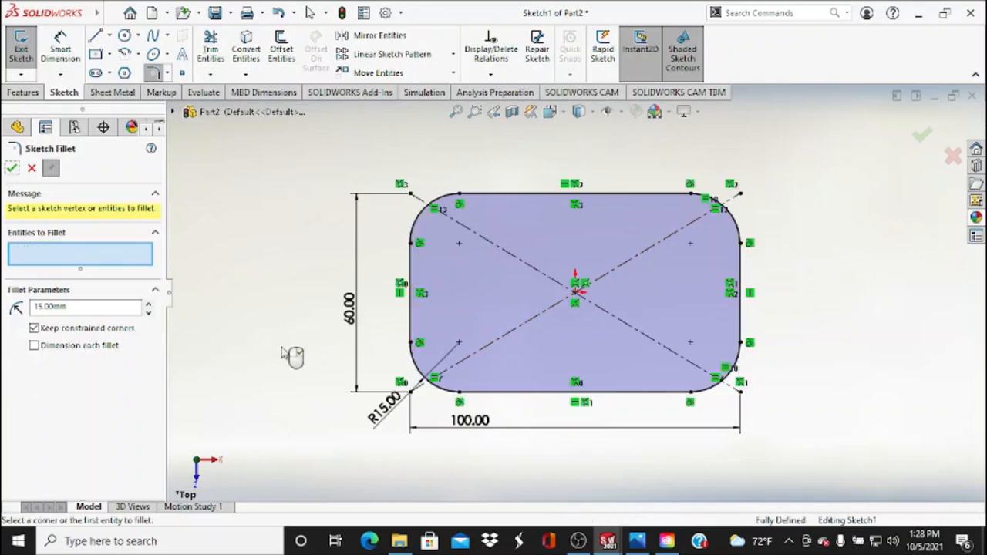
# - Consult the uygulama.jpg drawing, close the sketch and extrude the rounded rectangle to a blind depth of 10 mm
pyautogui.click(635, 542)
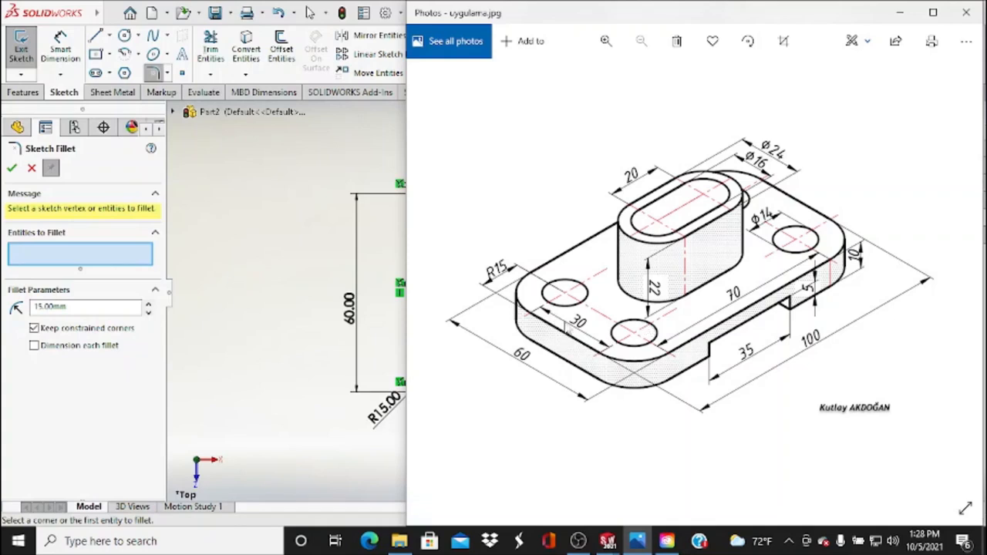
pyautogui.click(229, 371)
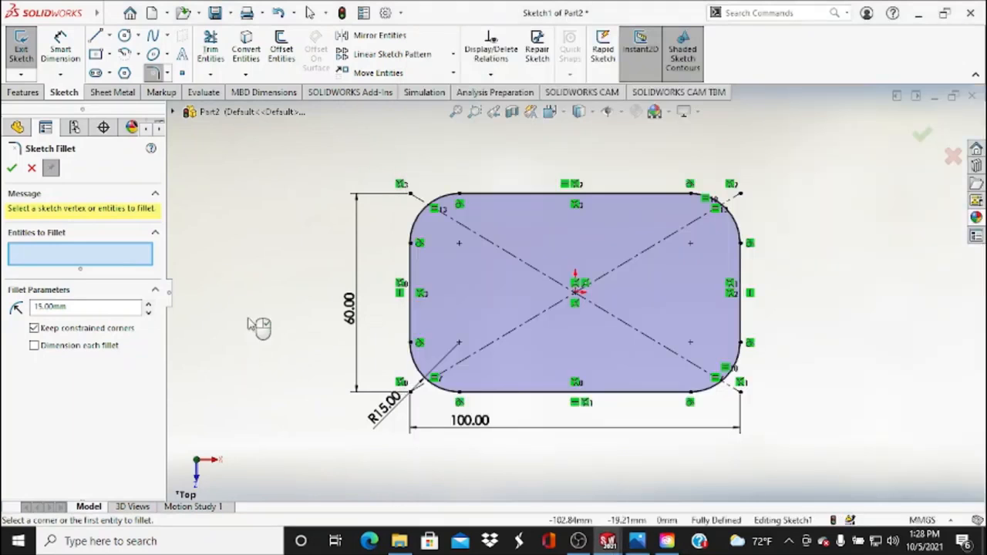
pyautogui.click(21, 50)
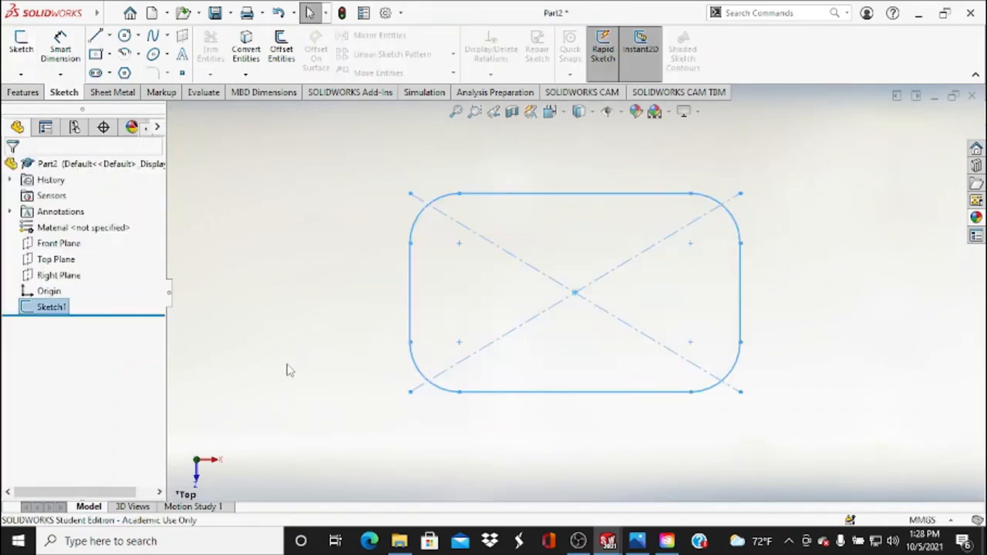
pyautogui.click(23, 92)
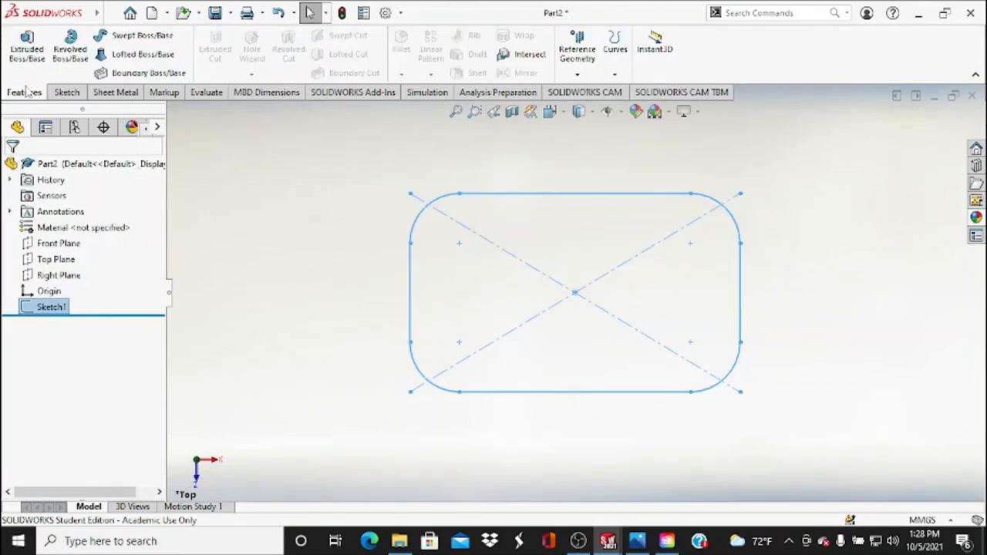
pyautogui.click(26, 46)
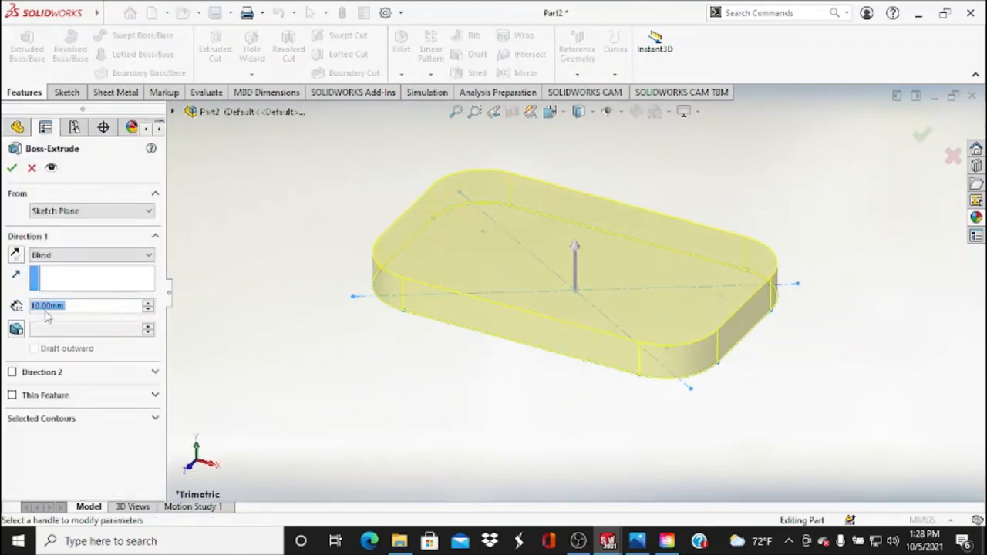
pyautogui.click(12, 168)
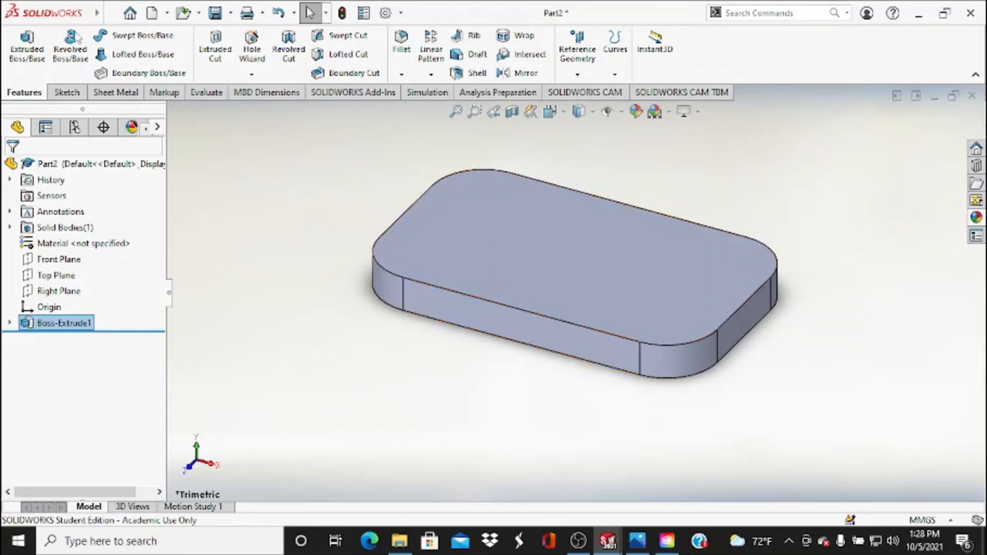
# - Start a sketch on the base plate's long front side face in front view and consult the uygulama.jpg drawing
pyautogui.click(66, 91)
pyautogui.click(20, 48)
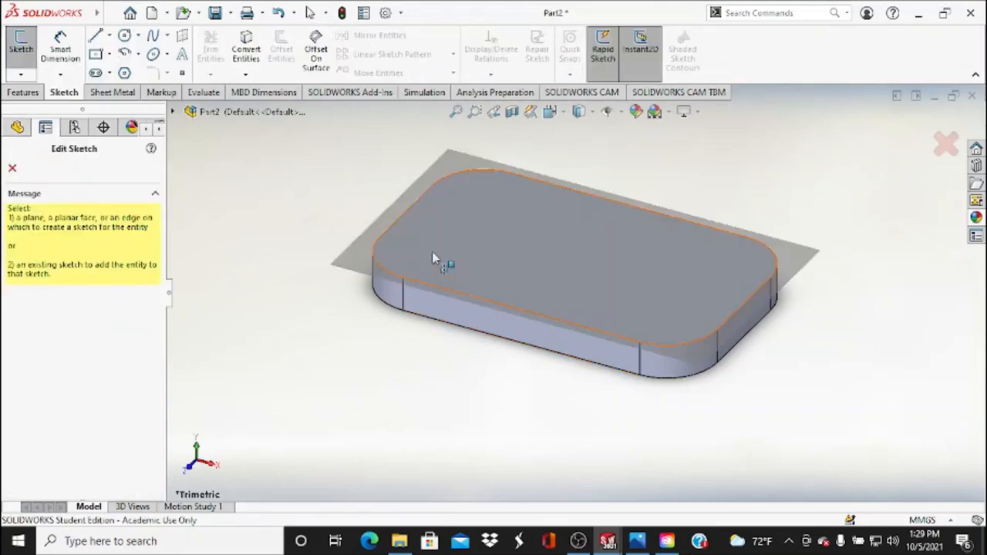
pyautogui.click(488, 320)
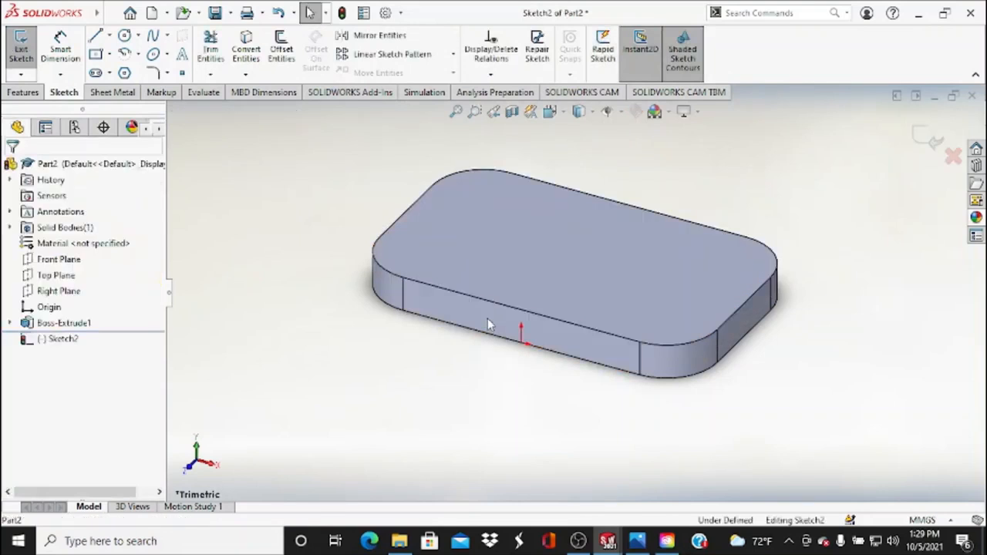
pyautogui.click(550, 111)
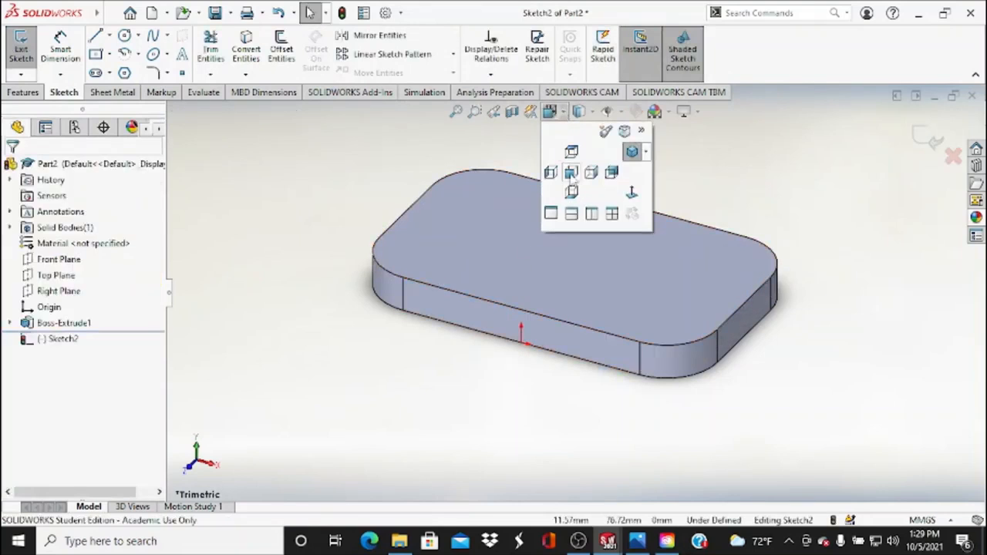
pyautogui.click(571, 173)
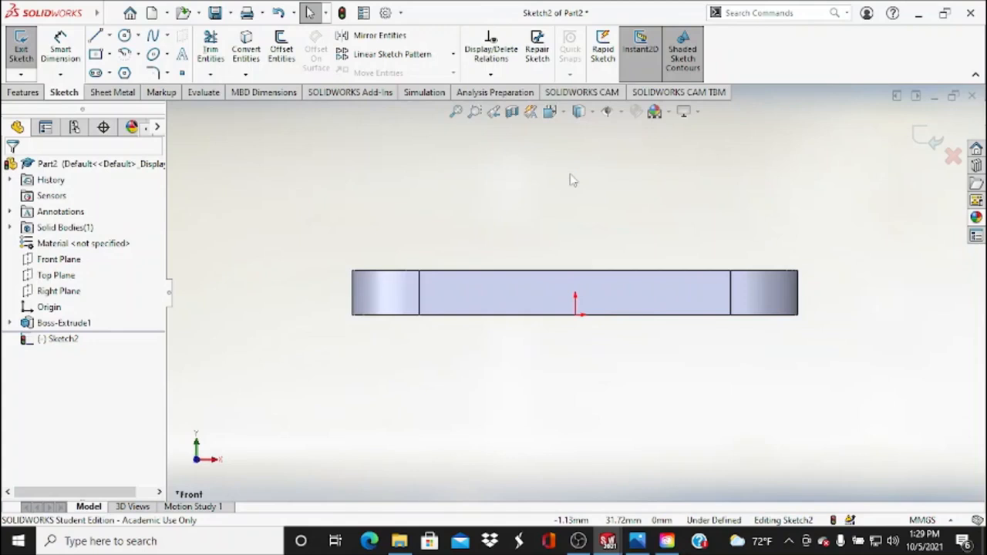
pyautogui.click(637, 542)
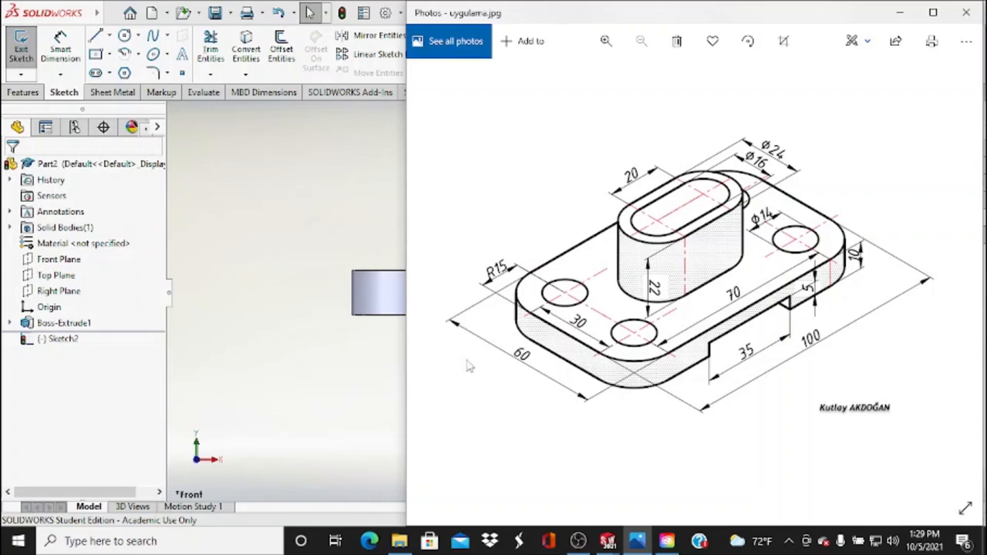
pyautogui.click(319, 375)
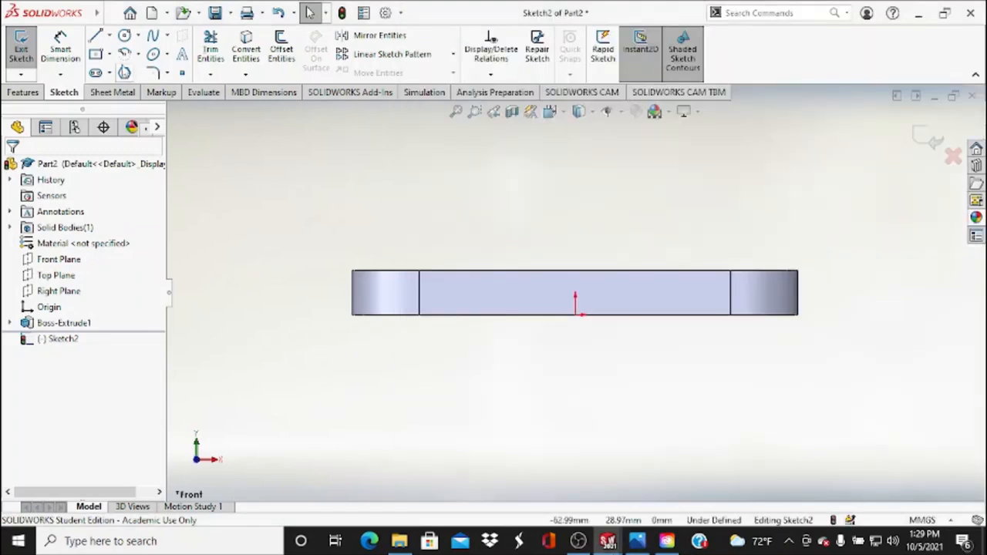
# - Draw a center rectangle about 39 by 7 mm centred on the origin at the plate's bottom edge
pyautogui.click(110, 56)
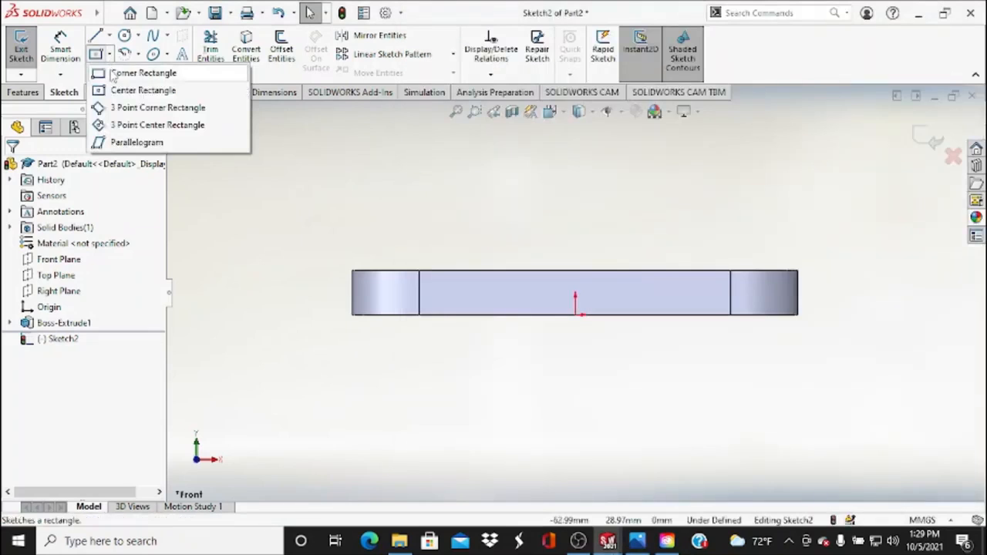
pyautogui.click(139, 90)
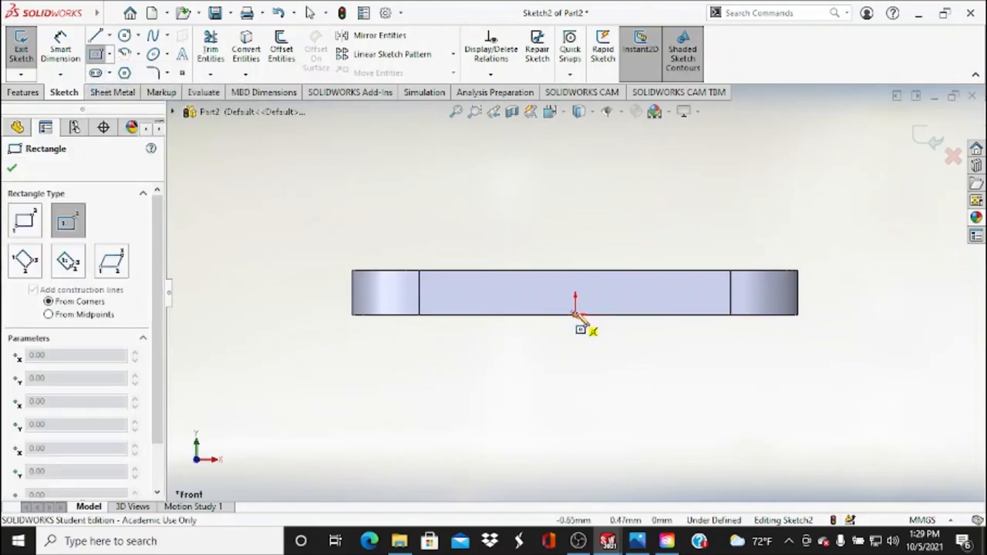
pyautogui.click(575, 313)
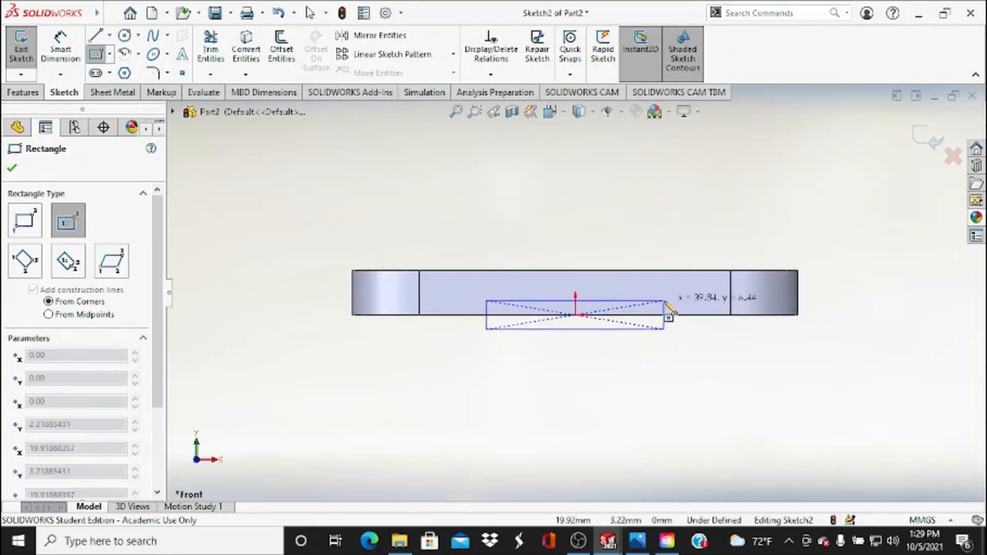
pyautogui.click(666, 304)
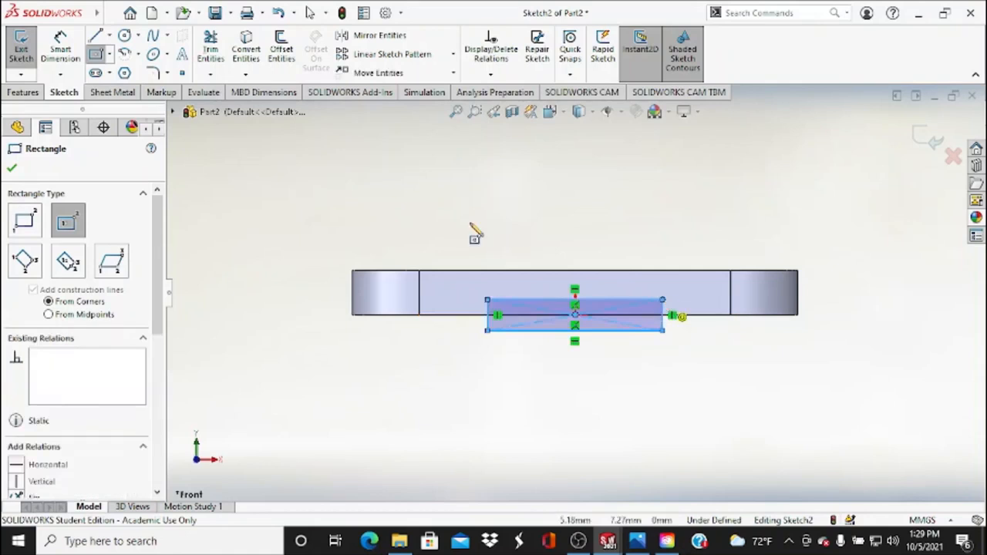
# - Dimension the rectangle's vertical edge and set it to 5*2, giving a height of 10 mm
pyautogui.click(62, 51)
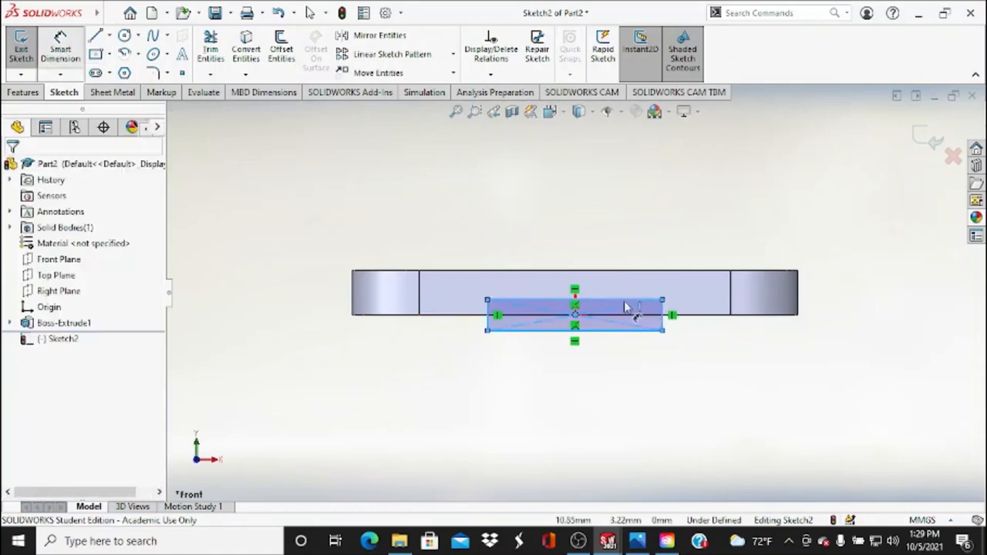
pyautogui.click(663, 318)
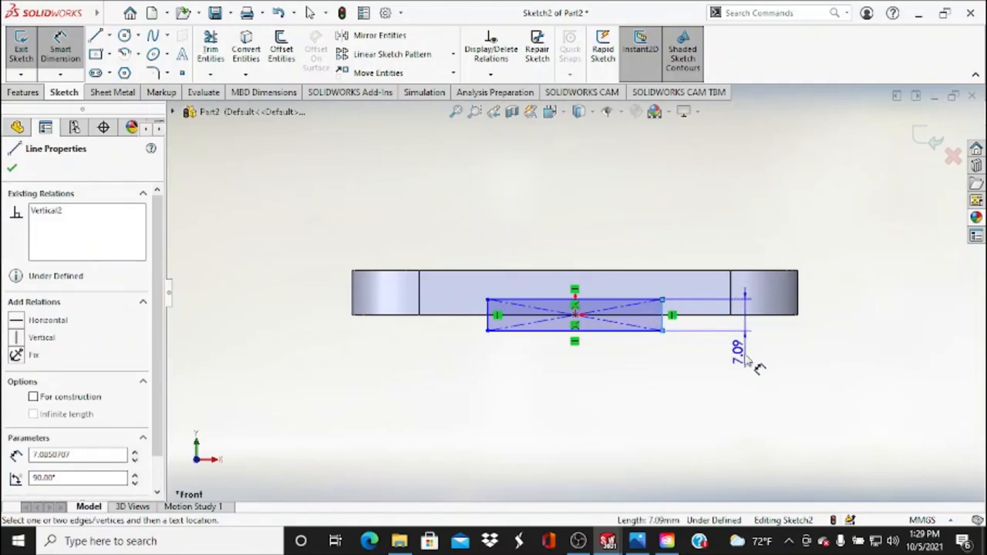
pyautogui.click(749, 354)
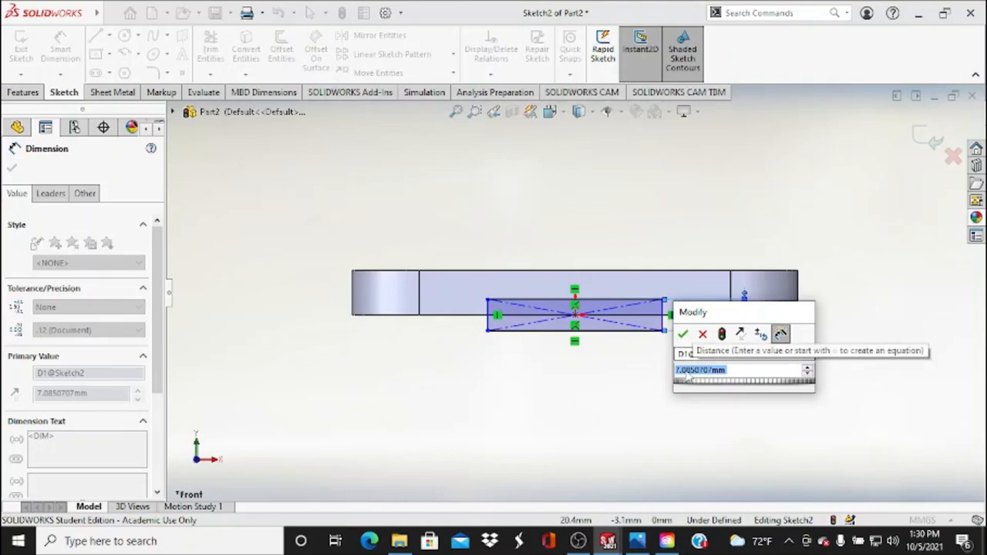
pyautogui.write('10')
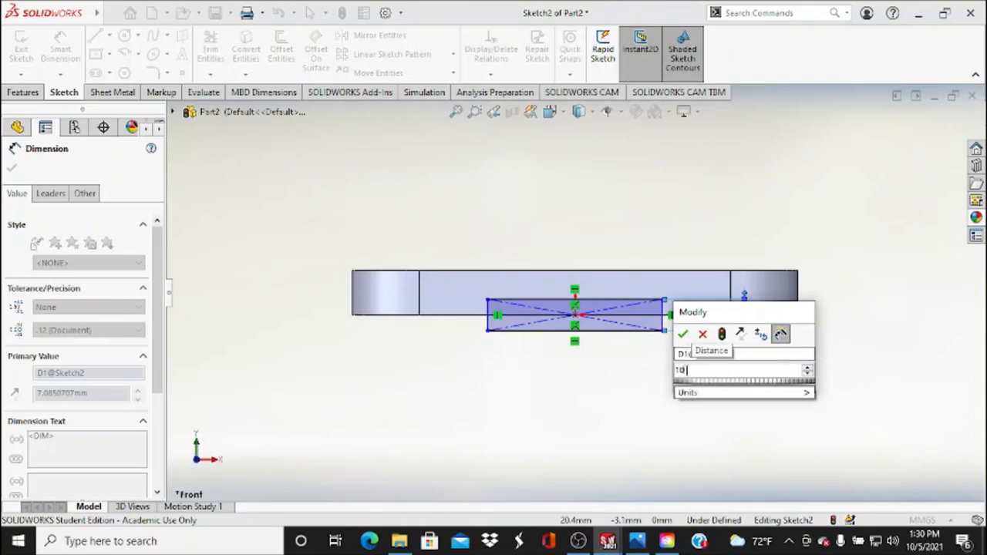
pyautogui.press('BackSpace')
pyautogui.press('BackSpace')
pyautogui.write('54')
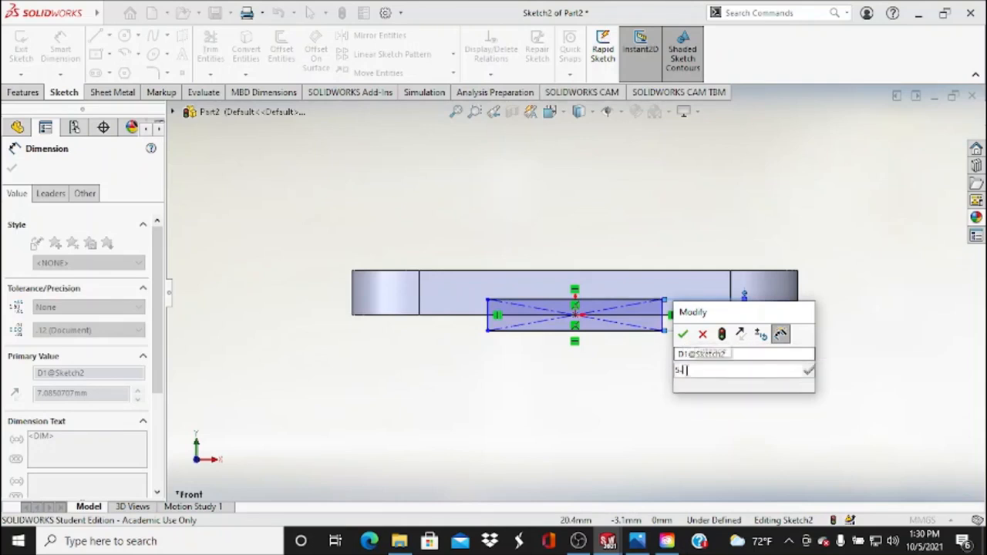
pyautogui.press('BackSpace')
pyautogui.write('*2')
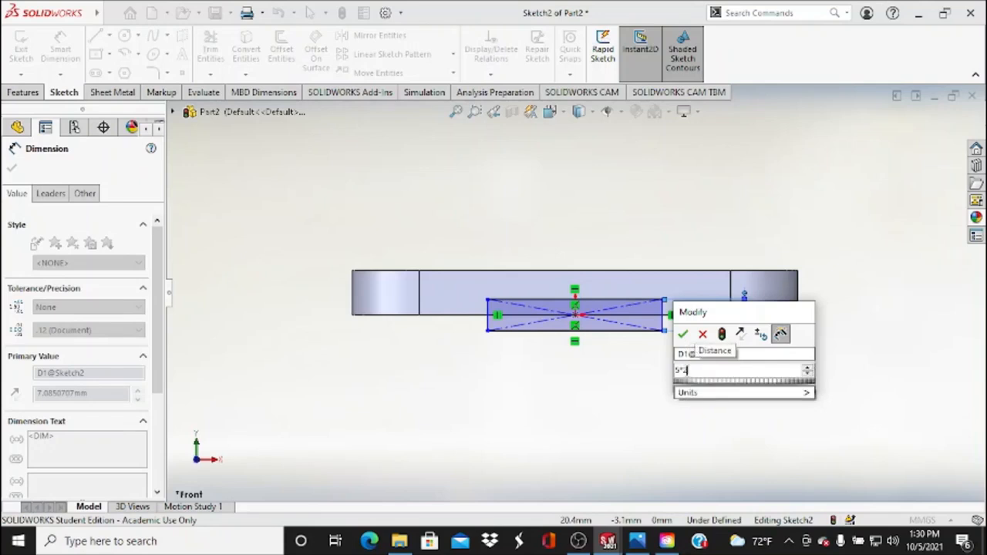
pyautogui.press('Return')
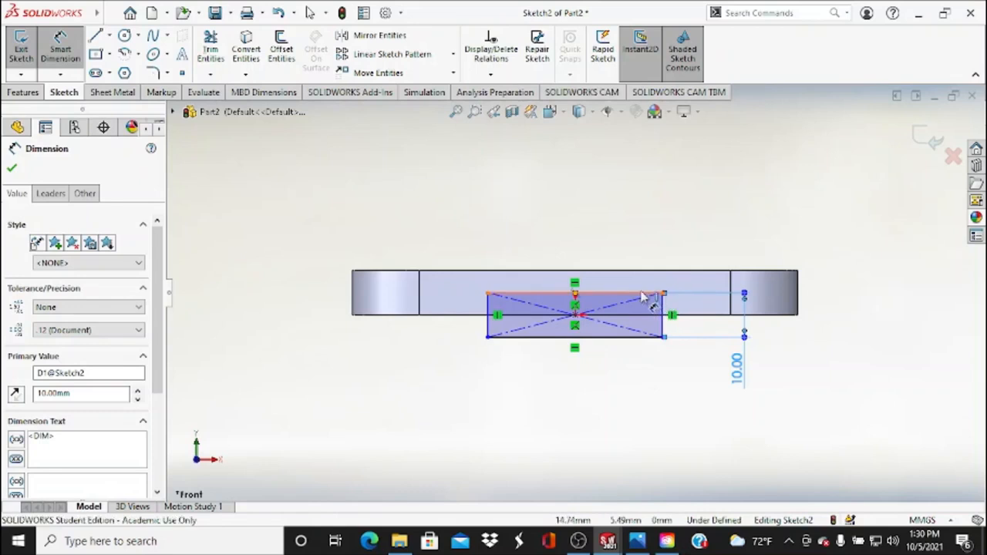
# - Dimension the rectangle's upper horizontal edge and set its length to 35 mm
pyautogui.click(647, 294)
pyautogui.click(704, 236)
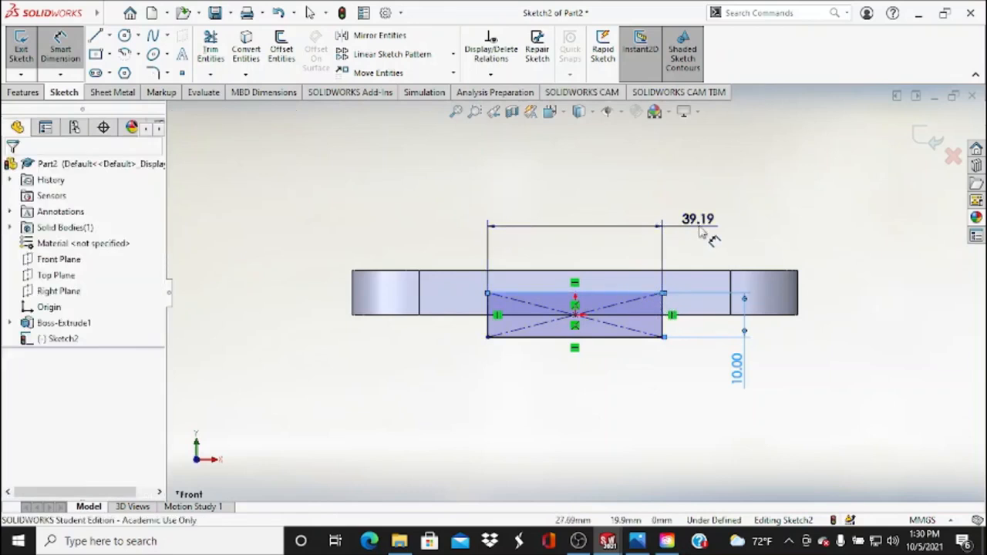
pyautogui.write('50')
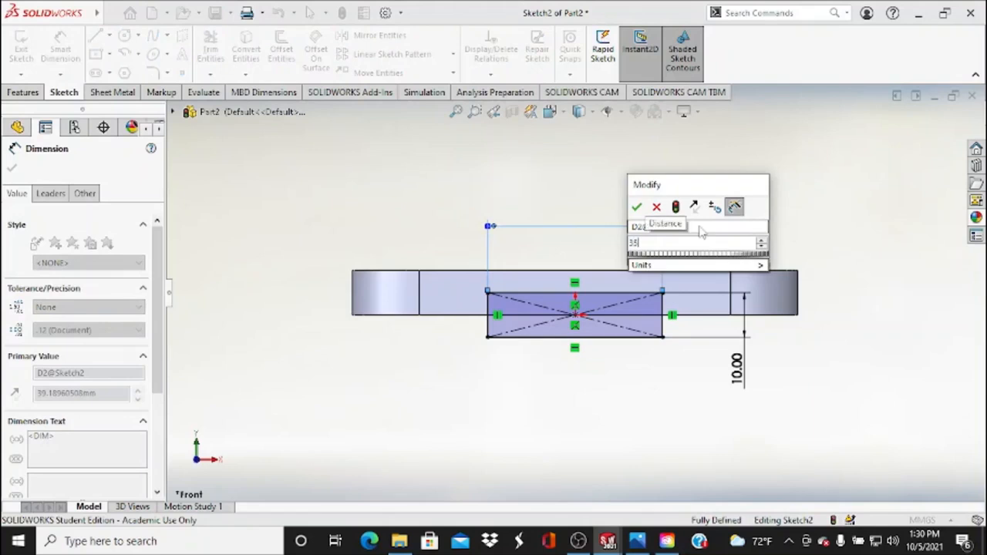
pyautogui.press('Return')
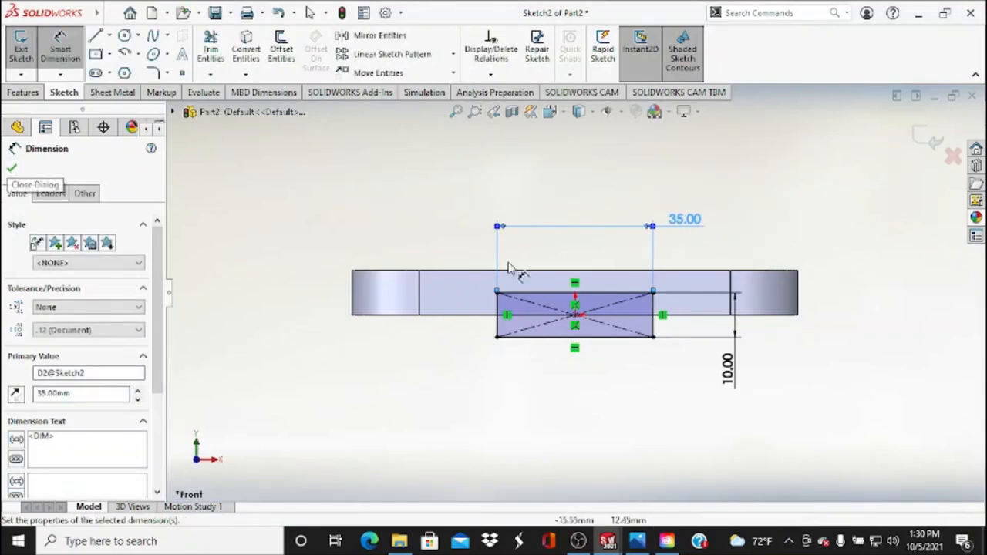
pyautogui.click(12, 167)
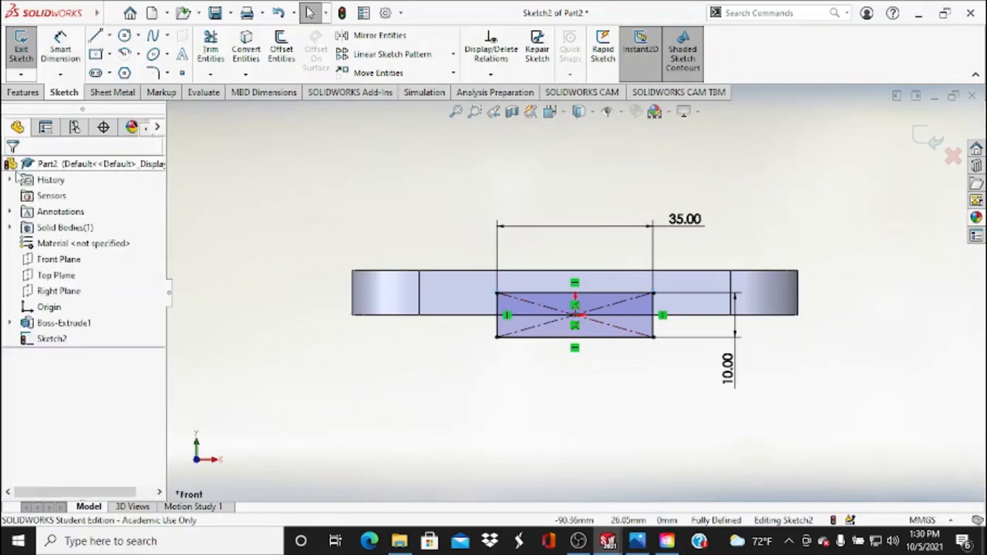
# - Close the sketch and extrude-cut the rectangle with the Through All end condition to form the slot under the plate
pyautogui.click(20, 45)
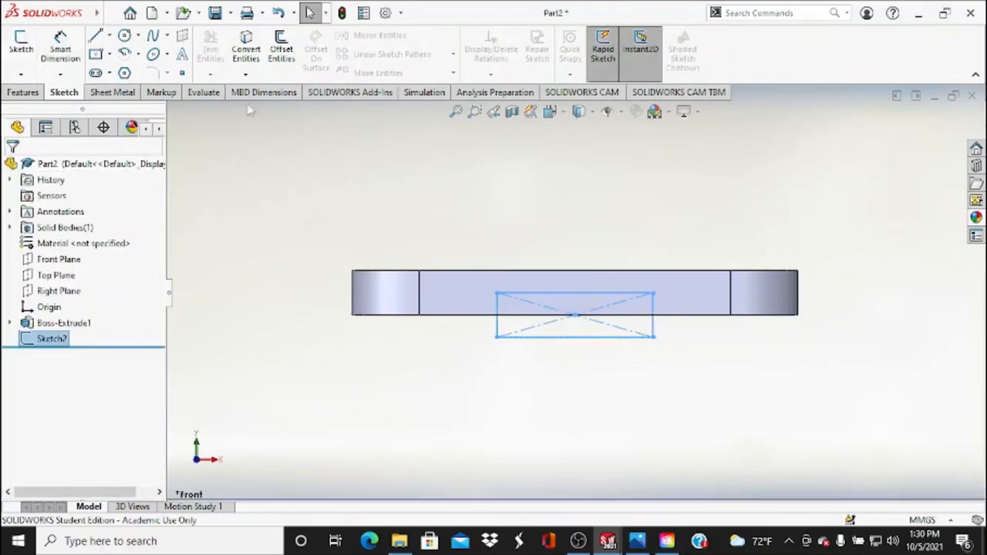
pyautogui.click(23, 93)
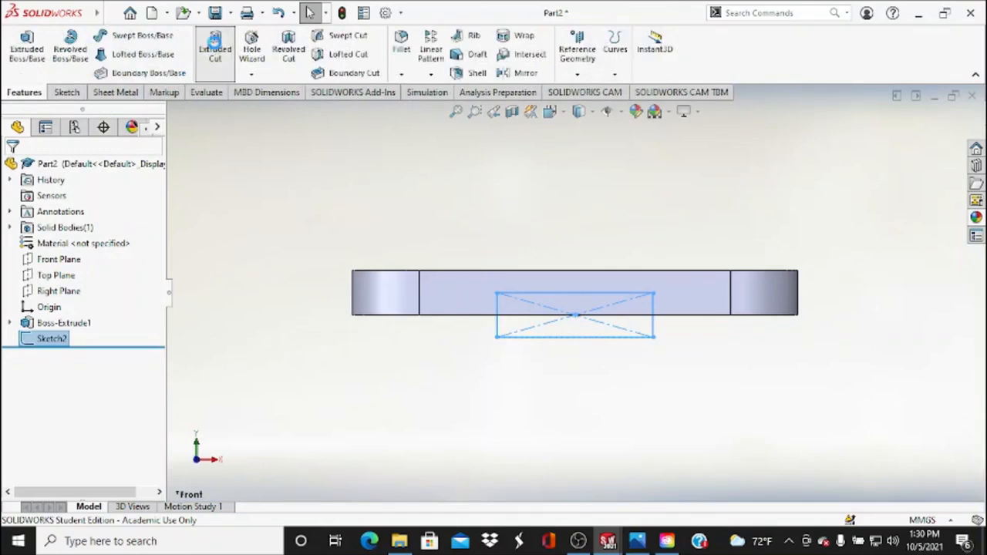
pyautogui.click(215, 48)
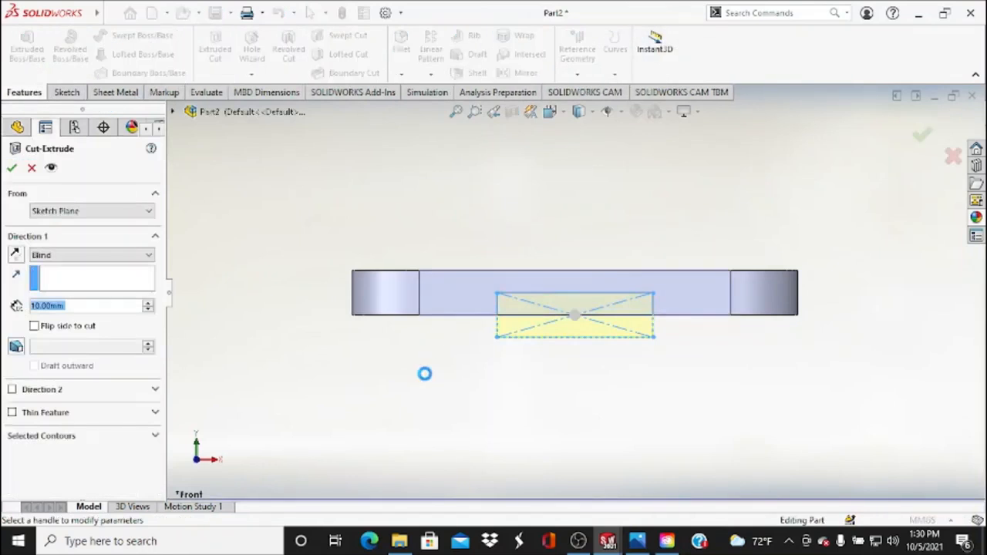
pyautogui.moveTo(488, 401); pyautogui.dragTo(494, 446, button='middle')
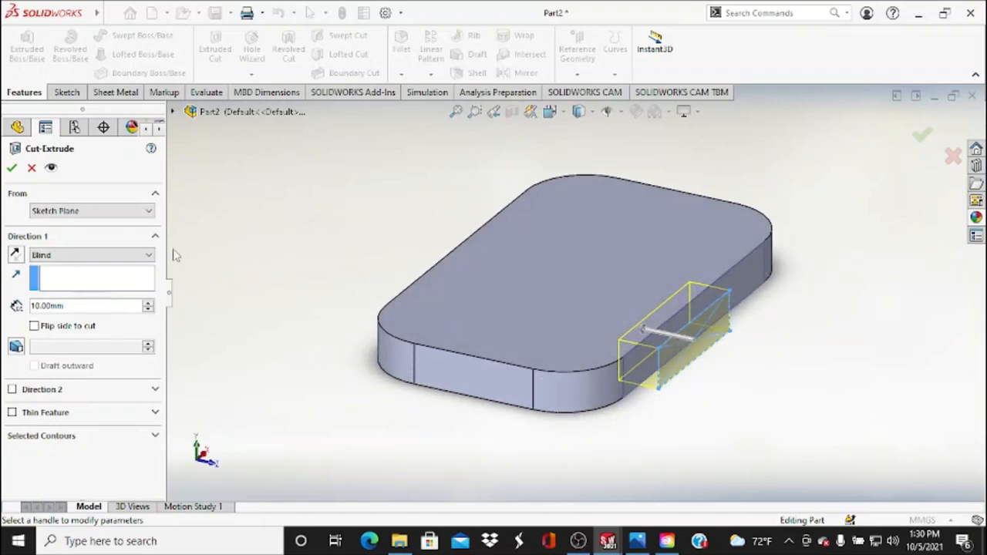
pyautogui.click(133, 255)
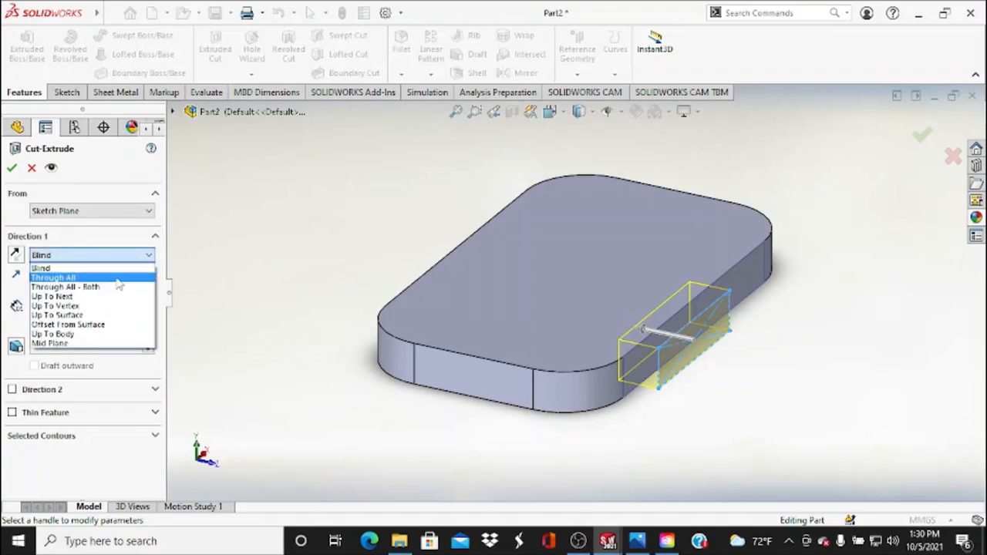
pyautogui.click(116, 277)
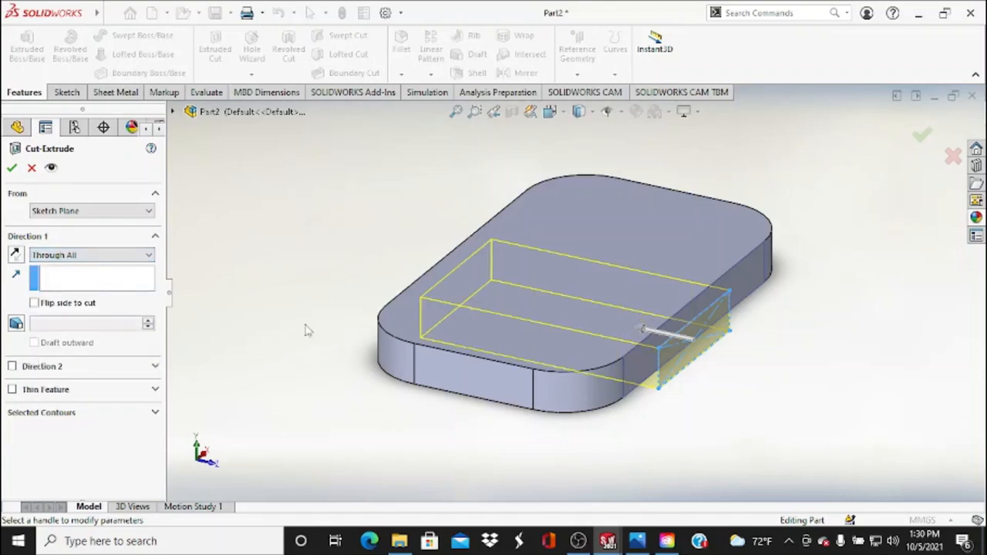
pyautogui.click(12, 168)
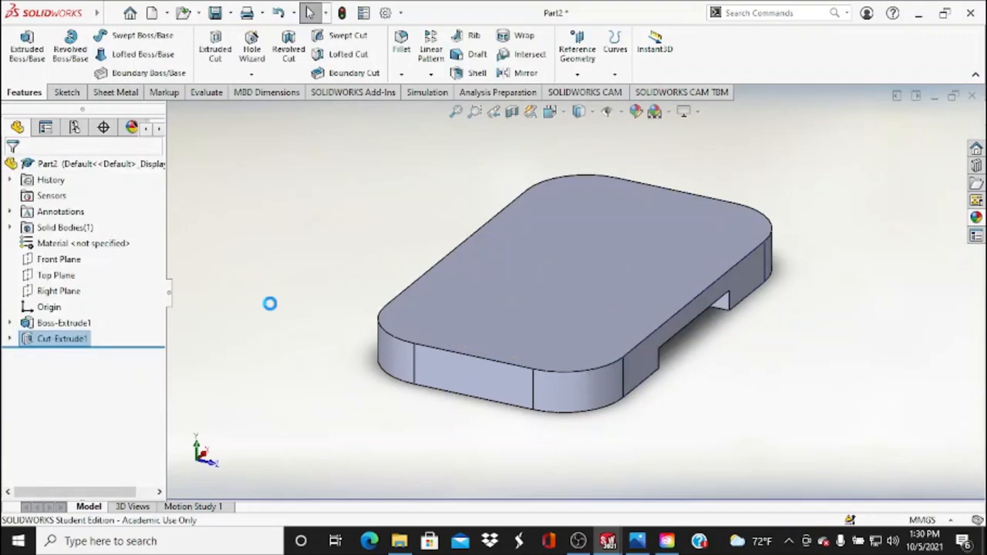
pyautogui.moveTo(293, 336); pyautogui.dragTo(357, 368, button='middle')
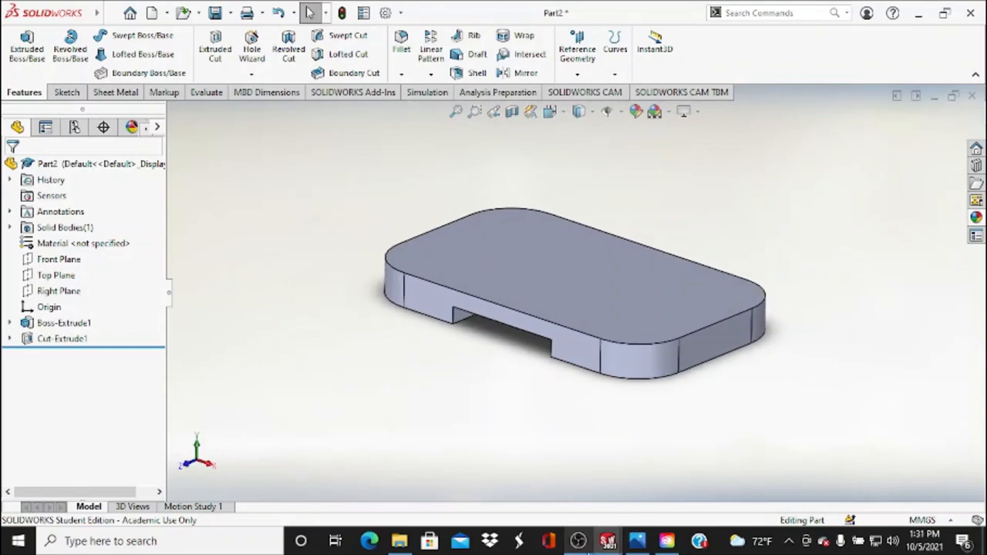
# - Start a sketch on the plate's top face in top view, consulting the uygulama.jpg drawing for the slotted boss dimensions
pyautogui.click(637, 541)
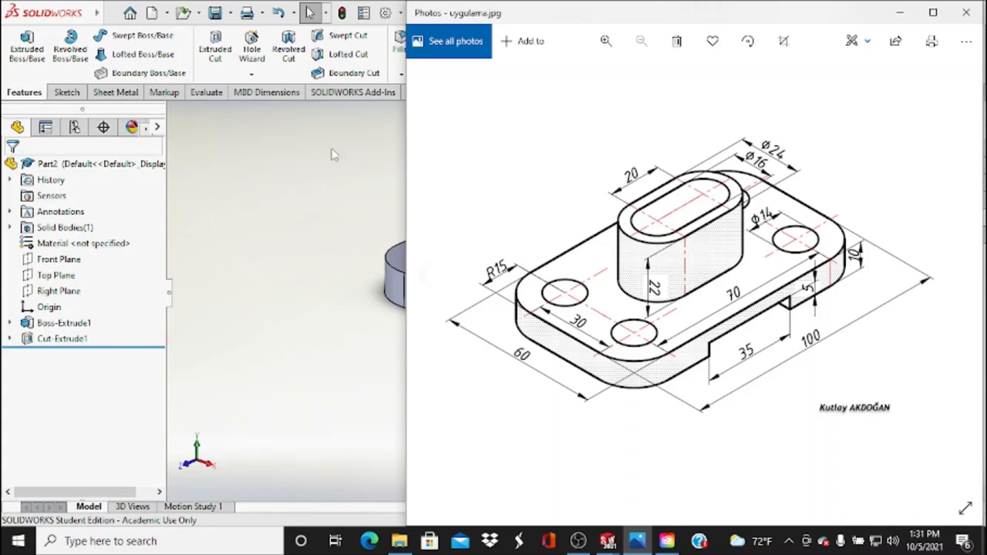
pyautogui.click(68, 92)
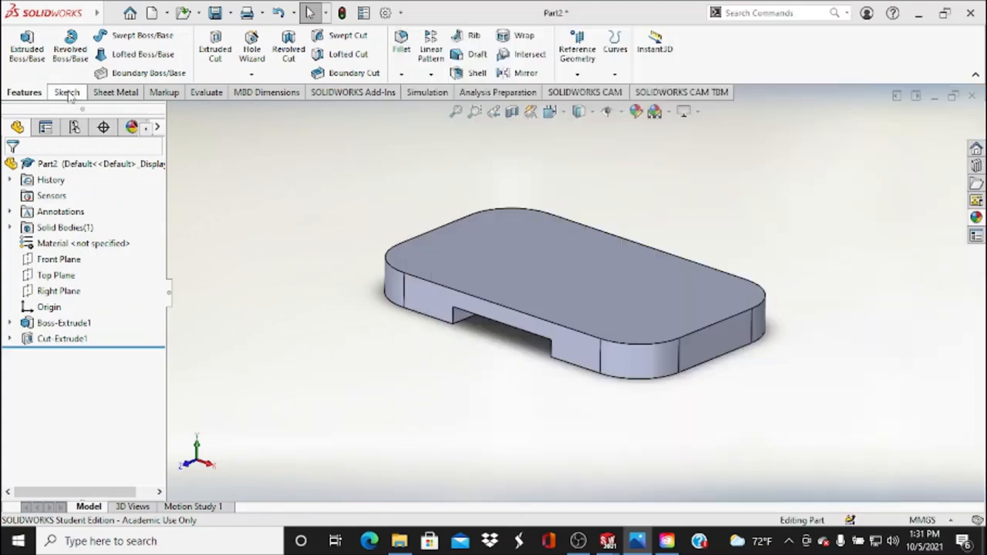
pyautogui.click(21, 42)
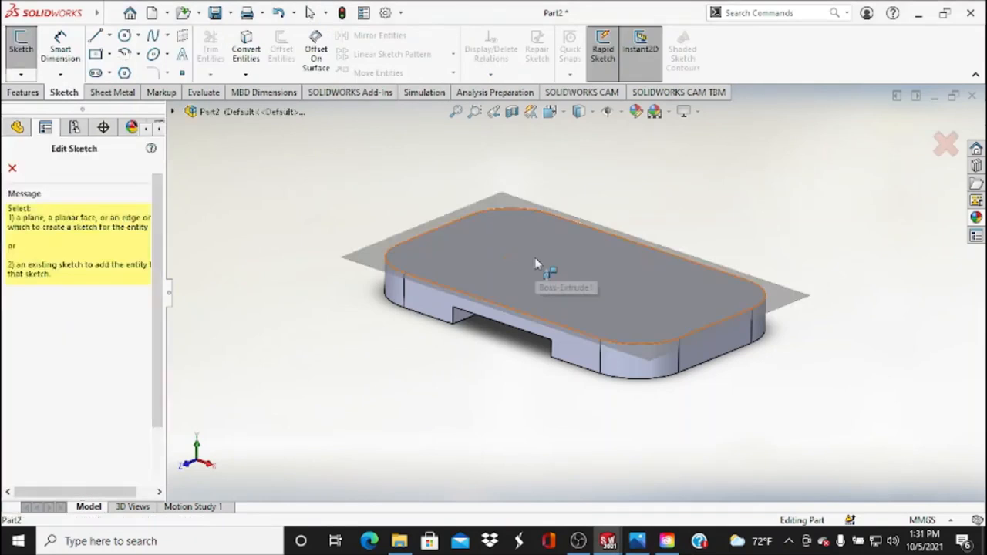
pyautogui.click(538, 264)
pyautogui.click(550, 111)
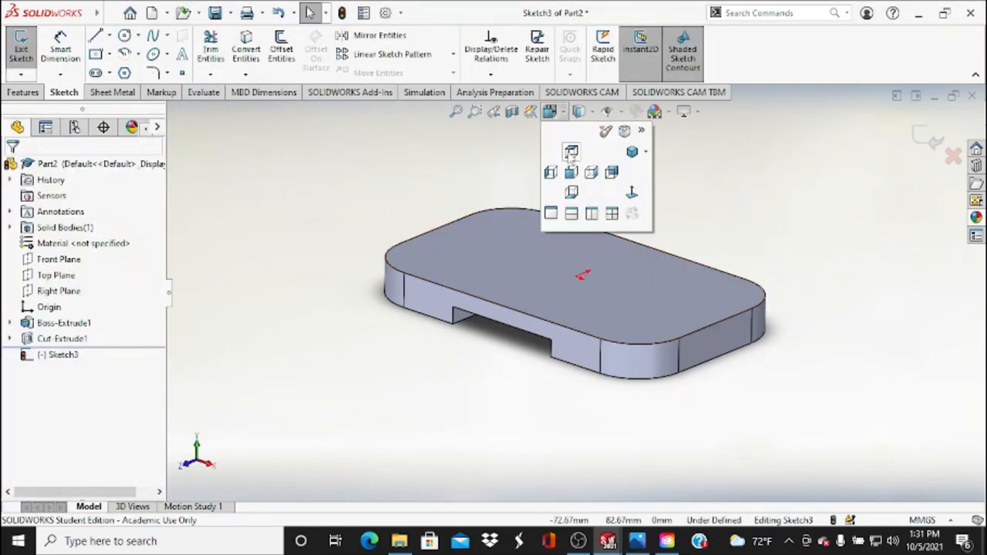
pyautogui.click(571, 153)
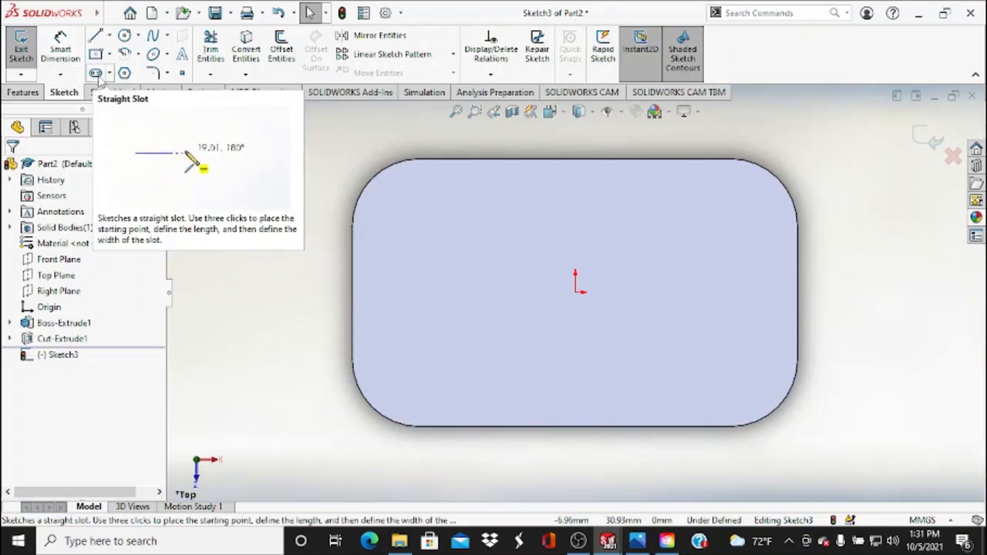
pyautogui.click(637, 542)
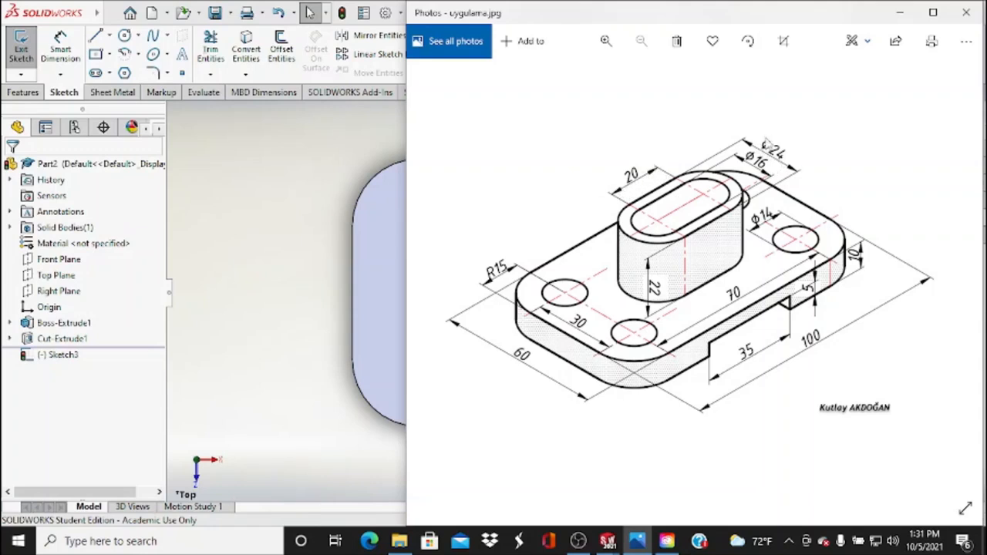
# - Sketch a centerpoint straight slot at the origin, horizontal, about 21 mm between arc centres and about 14 mm wide
pyautogui.click(111, 73)
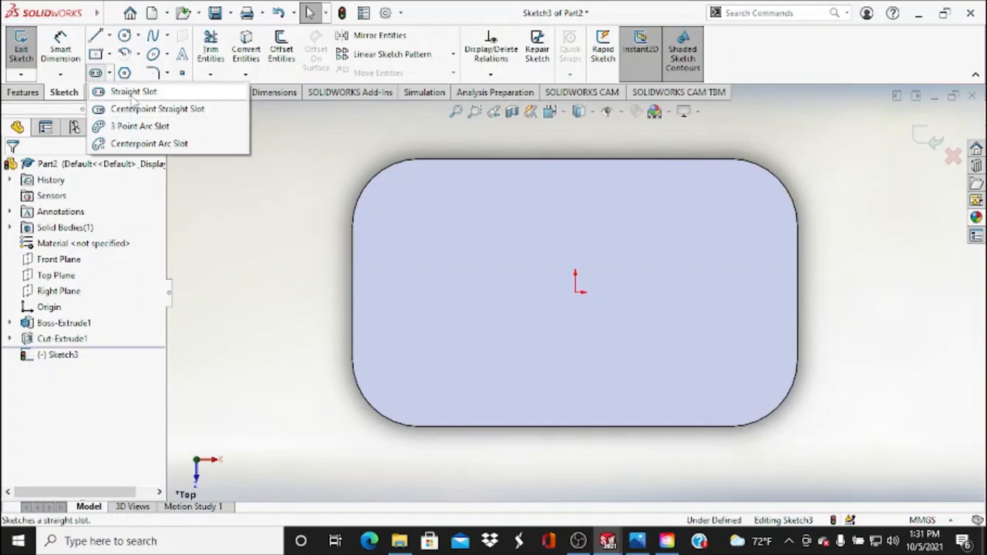
pyautogui.click(133, 92)
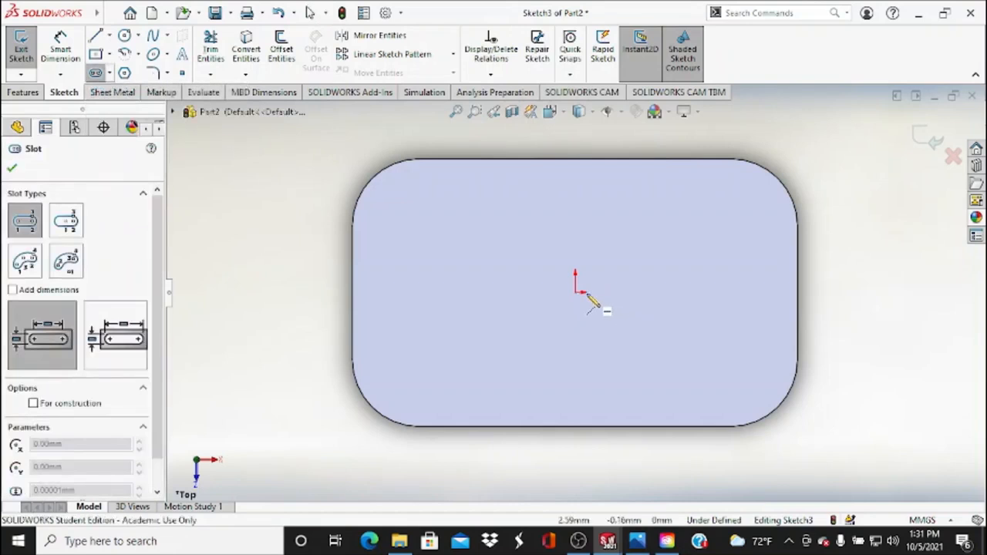
pyautogui.click(62, 224)
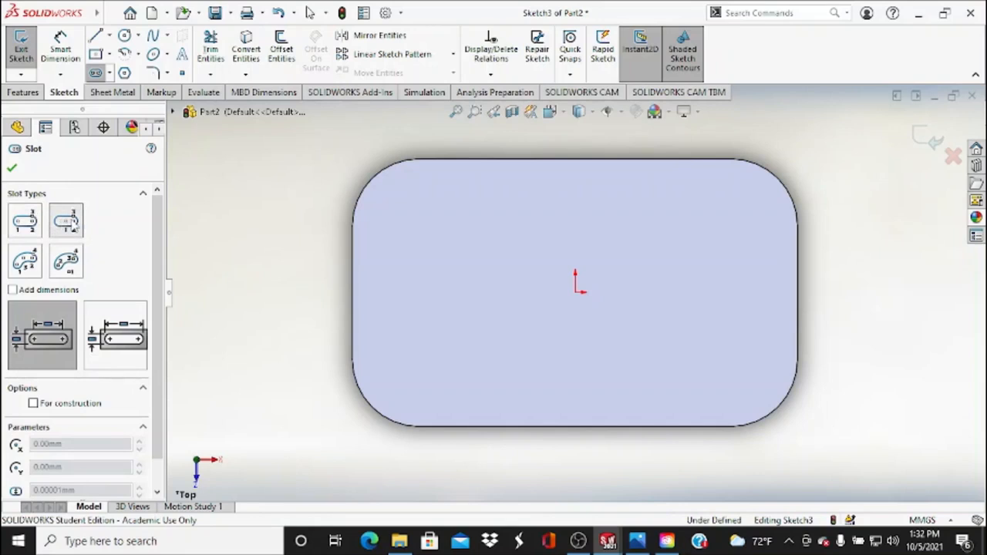
pyautogui.click(576, 293)
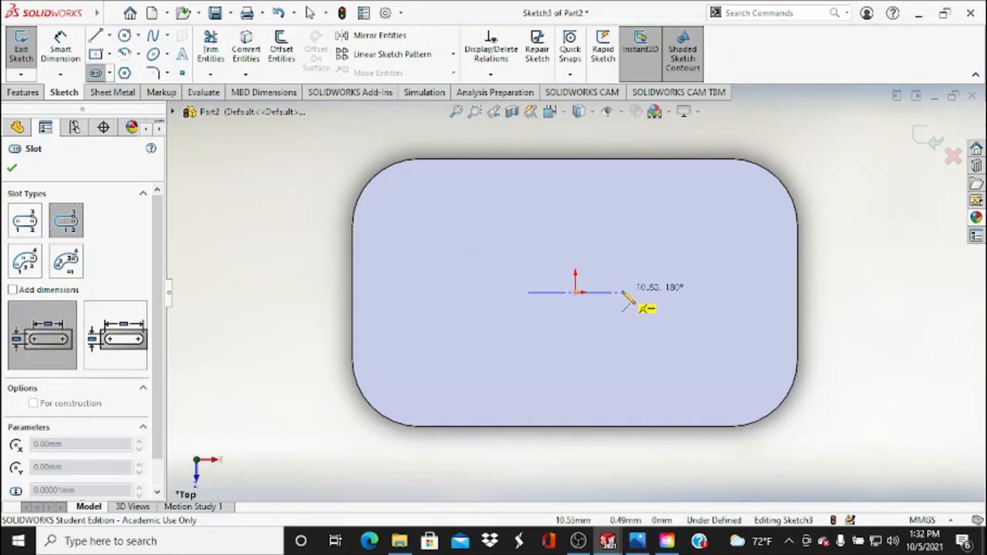
pyautogui.click(623, 293)
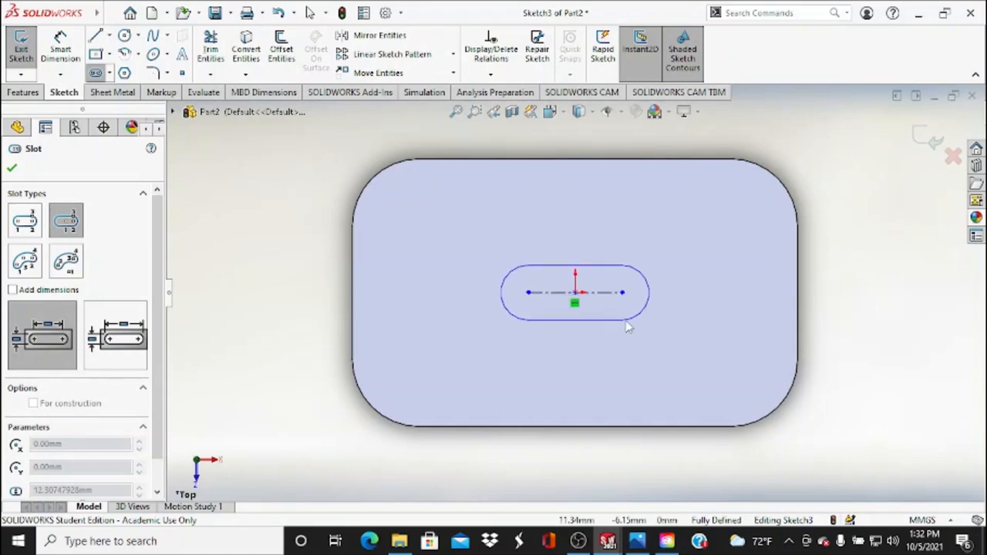
pyautogui.click(631, 332)
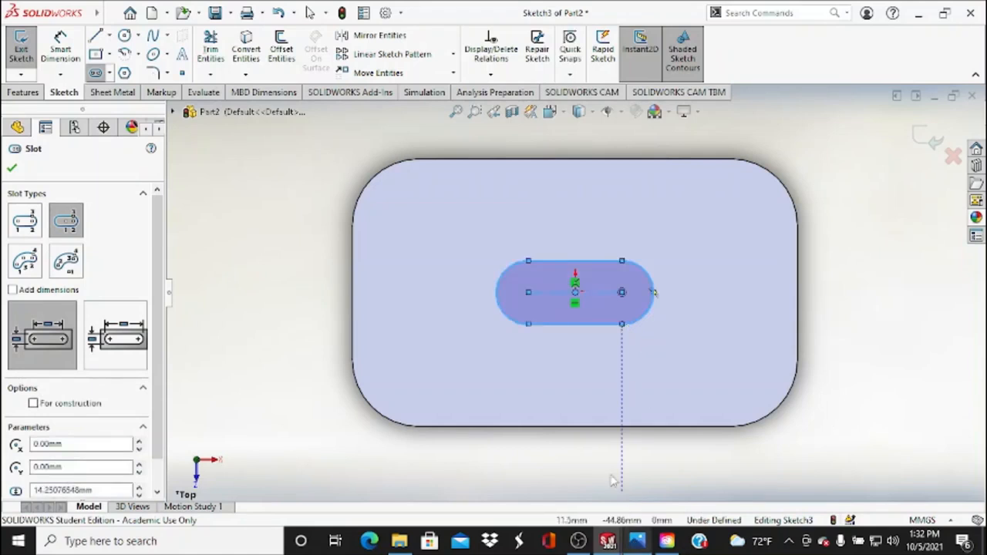
# - Dimension the slot's upper straight edge and set its length to 20 mm
pyautogui.click(60, 48)
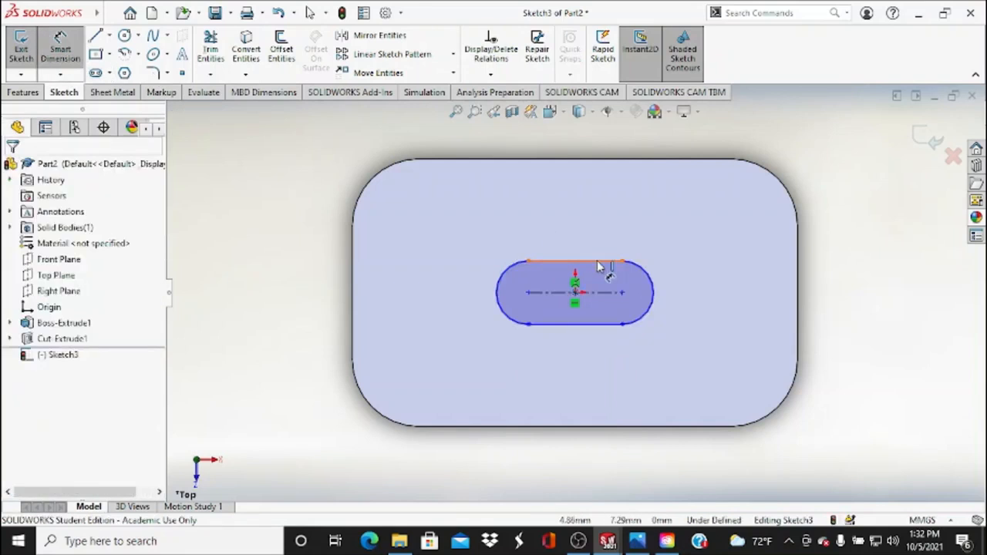
pyautogui.click(598, 264)
pyautogui.click(586, 223)
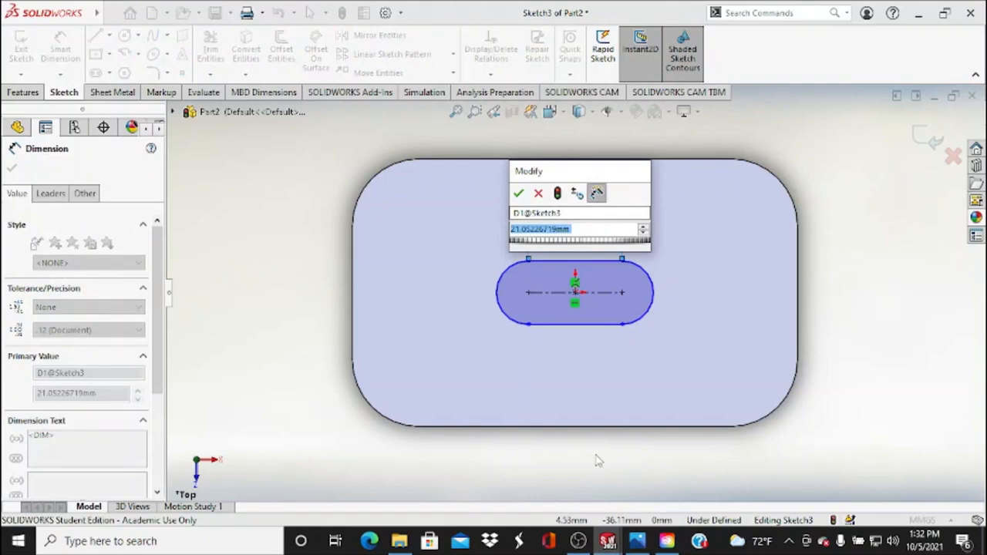
pyautogui.write('20')
pyautogui.press('Return')
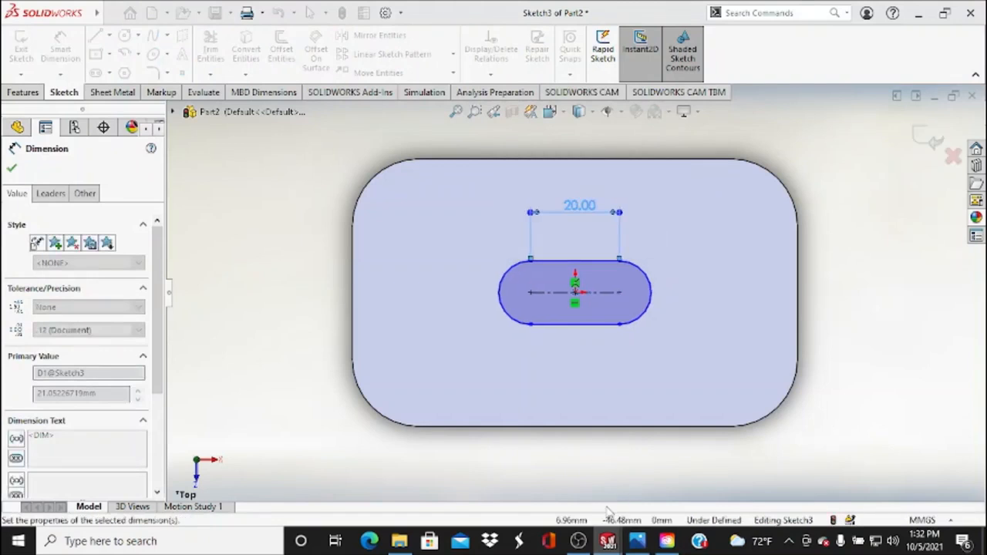
# - Dimension the slot's right end arc according to the uygulama.jpg drawing and set its radius to 24/2, giving 12 mm
pyautogui.click(637, 541)
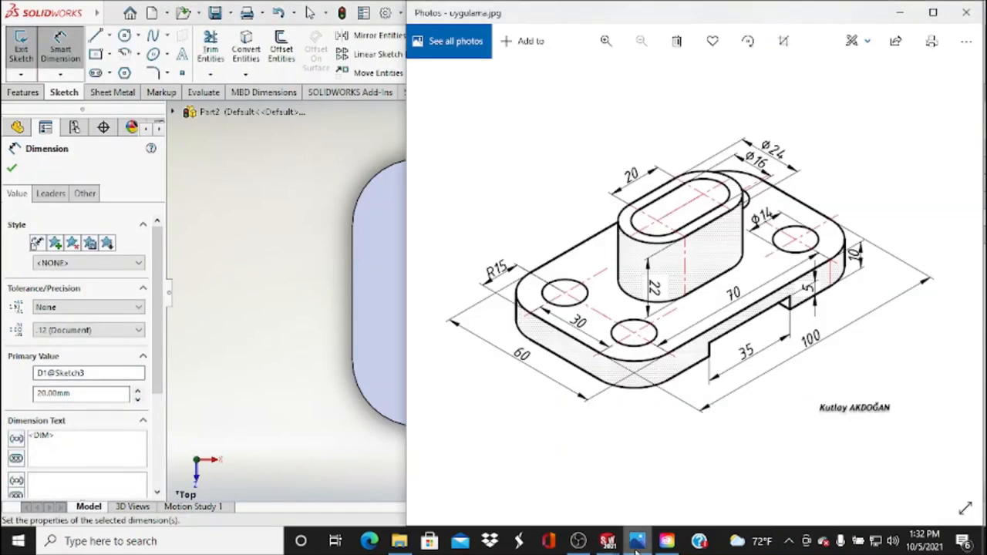
pyautogui.click(637, 541)
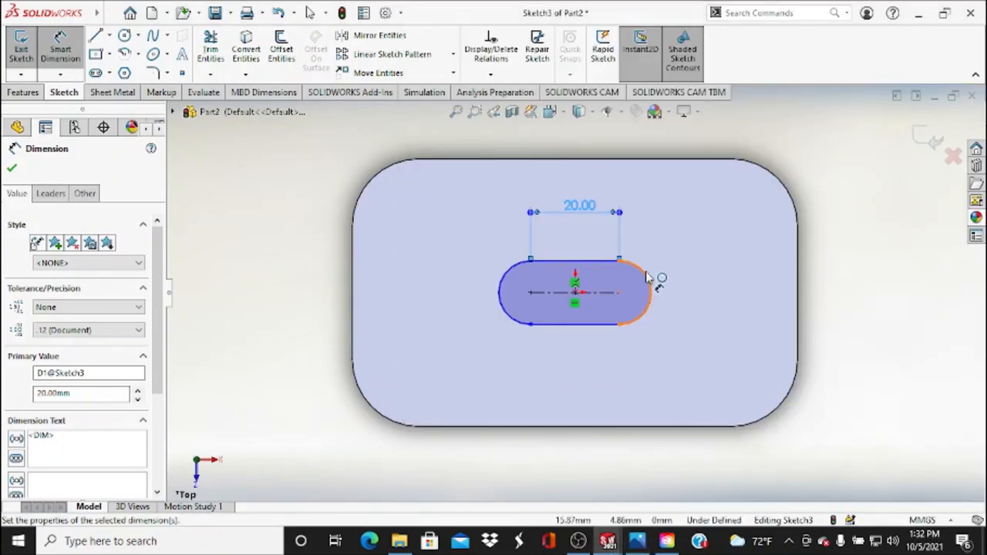
pyautogui.click(658, 282)
pyautogui.click(911, 239)
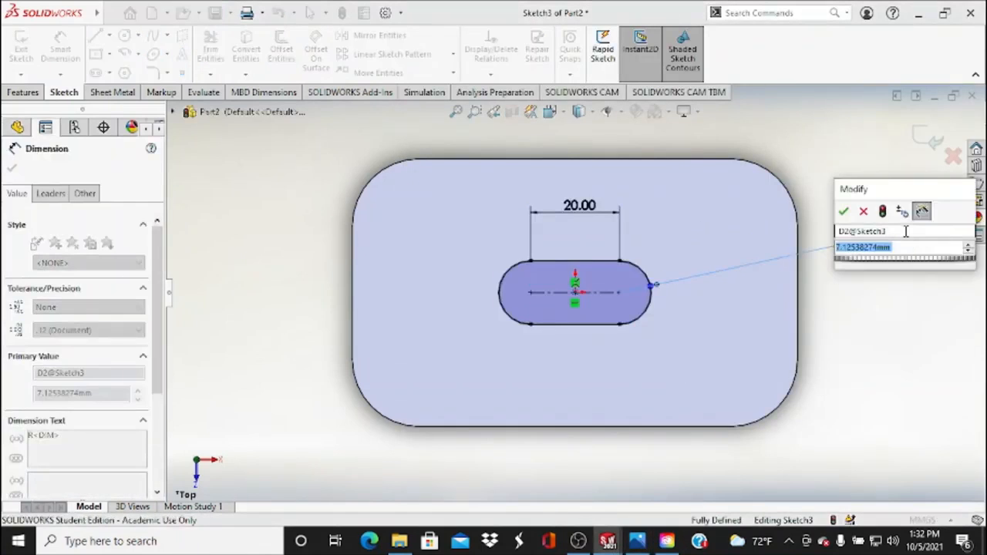
pyautogui.write('24')
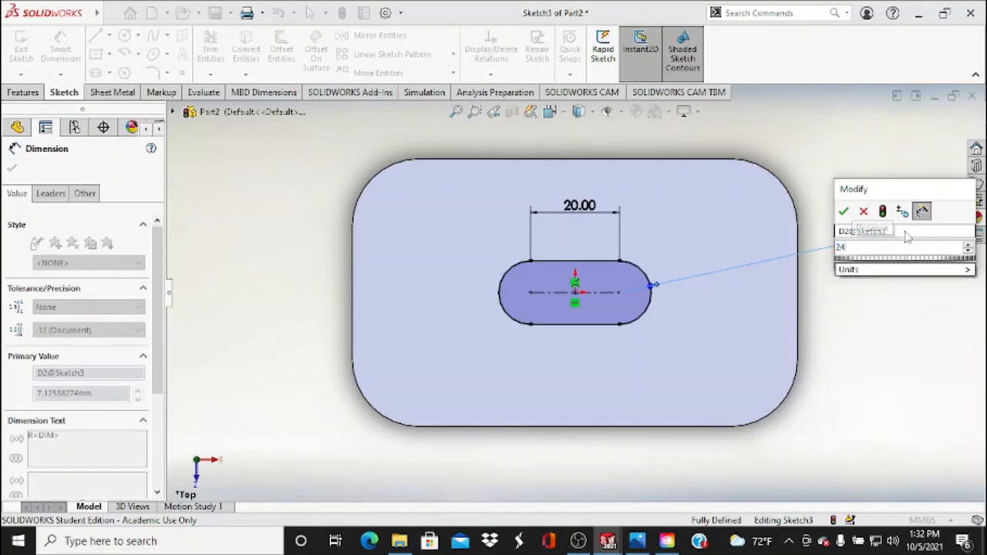
pyautogui.write('/2')
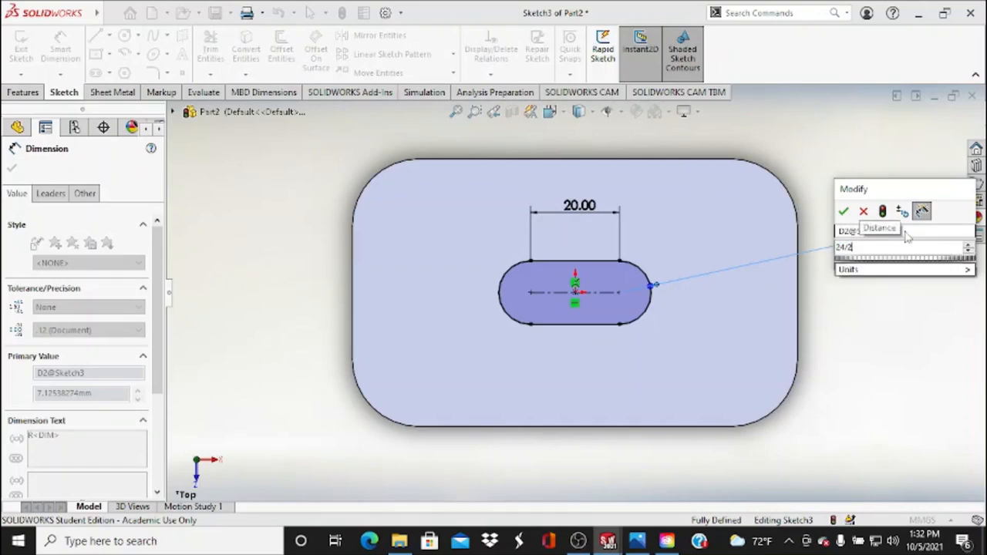
pyautogui.press('Return')
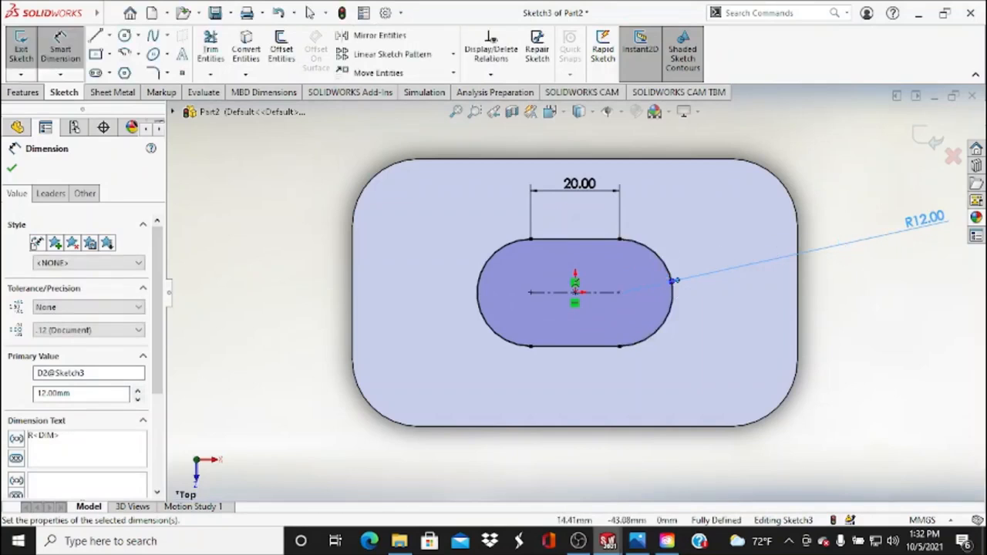
pyautogui.click(637, 542)
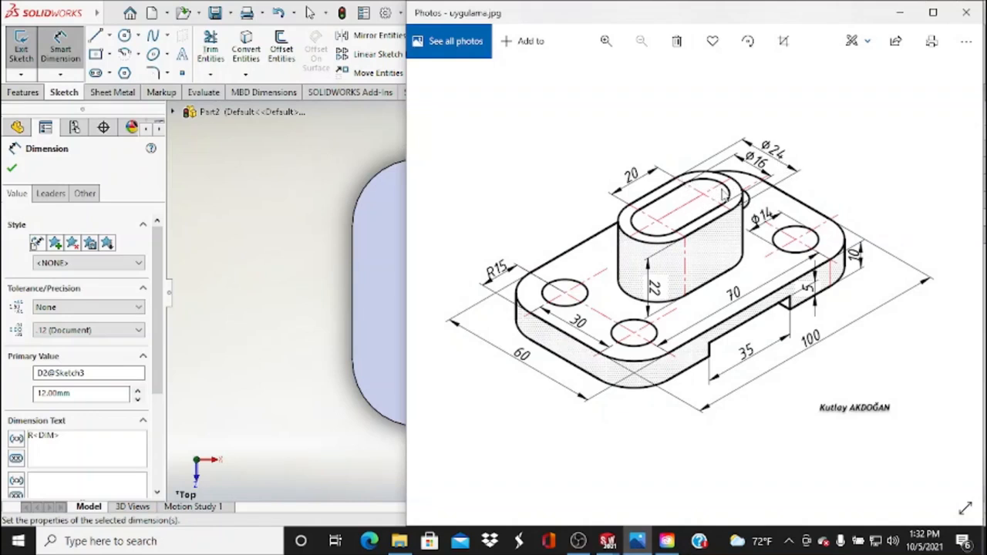
pyautogui.click(258, 234)
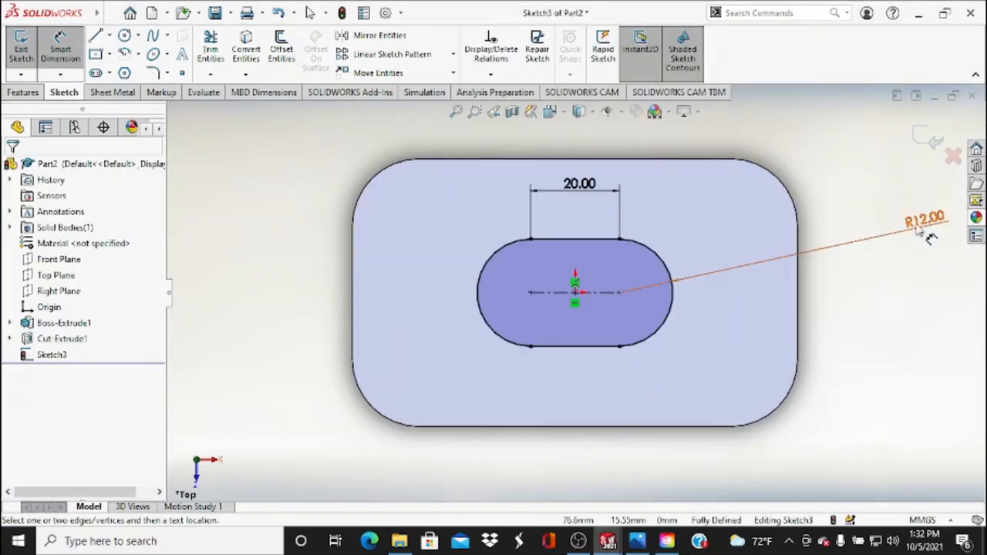
pyautogui.click(918, 230)
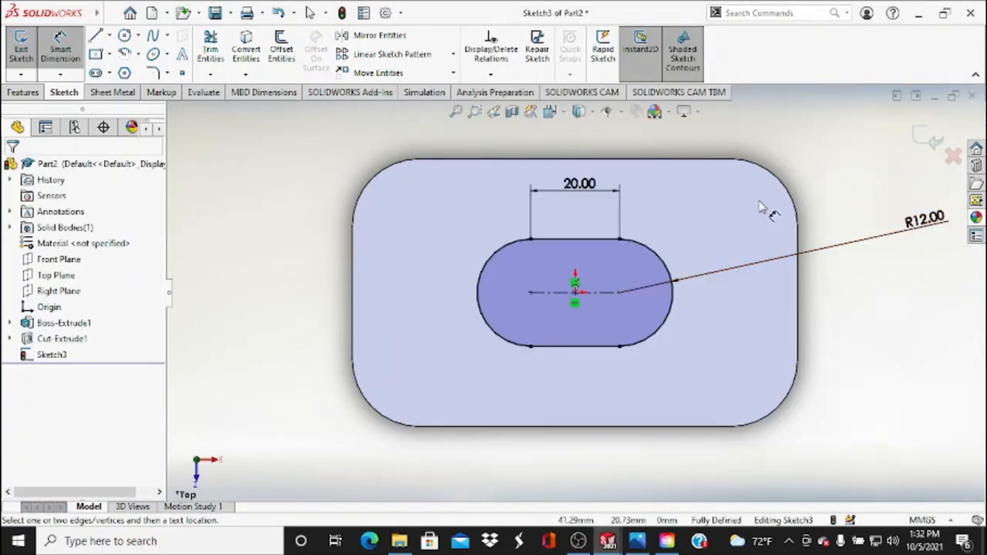
pyautogui.click(308, 213)
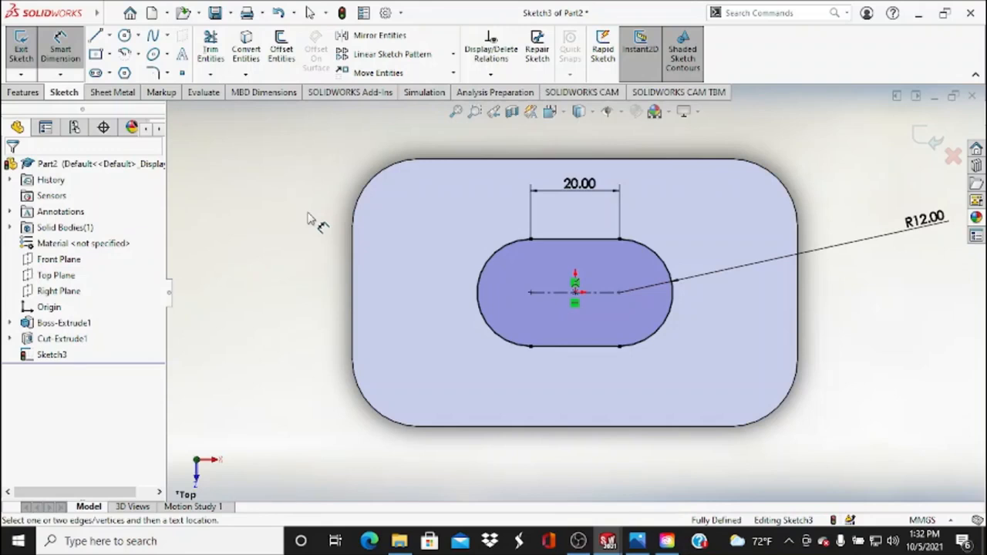
# - Close the slot sketch and extrude it upward as a 22 mm Blind boss, merged with the plate
pyautogui.moveTo(309, 276); pyautogui.dragTo(320, 197, button='middle')
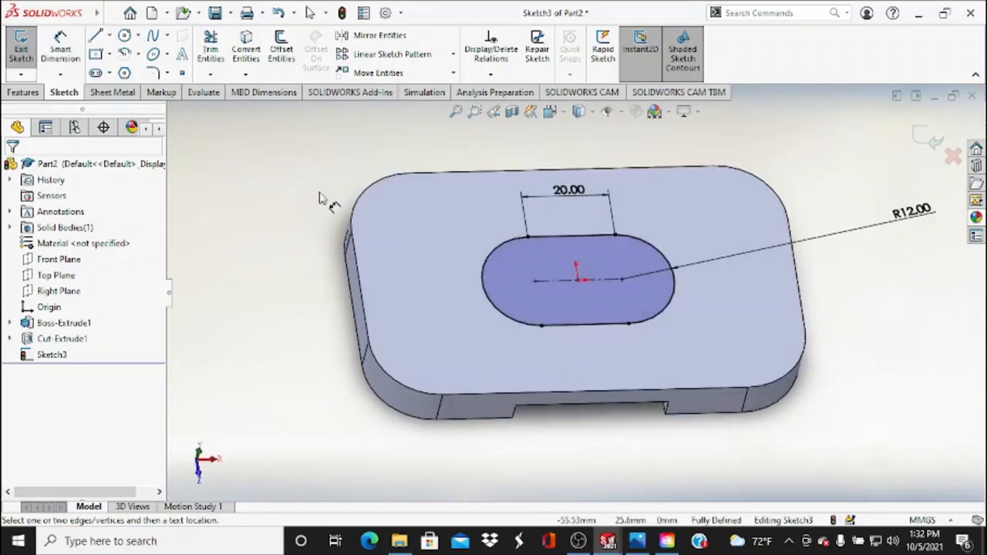
pyautogui.click(27, 61)
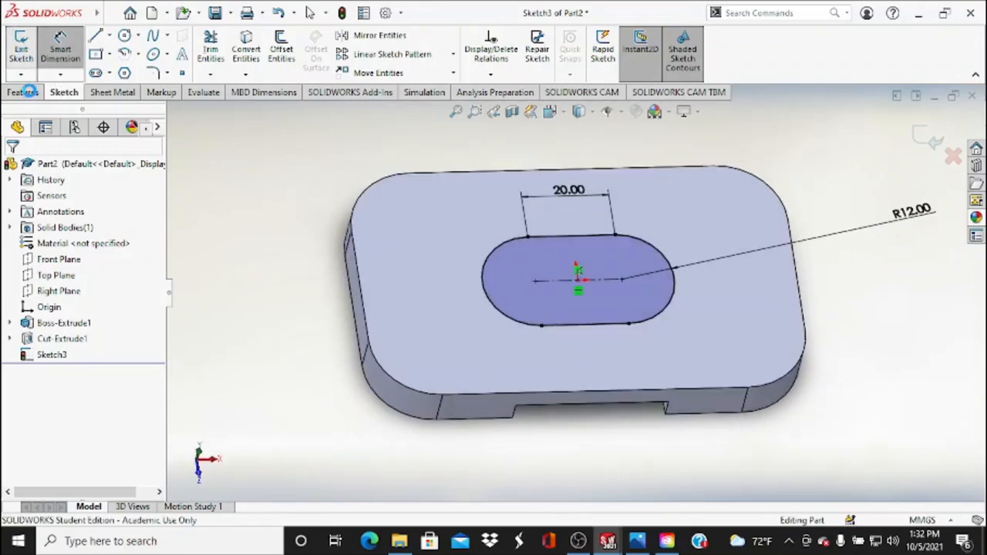
pyautogui.click(23, 91)
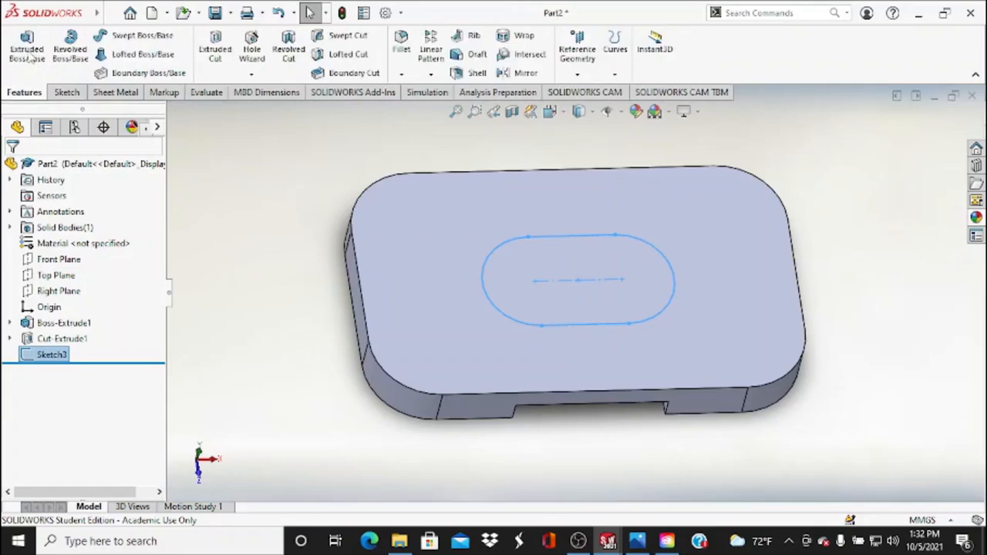
pyautogui.click(29, 60)
pyautogui.click(637, 544)
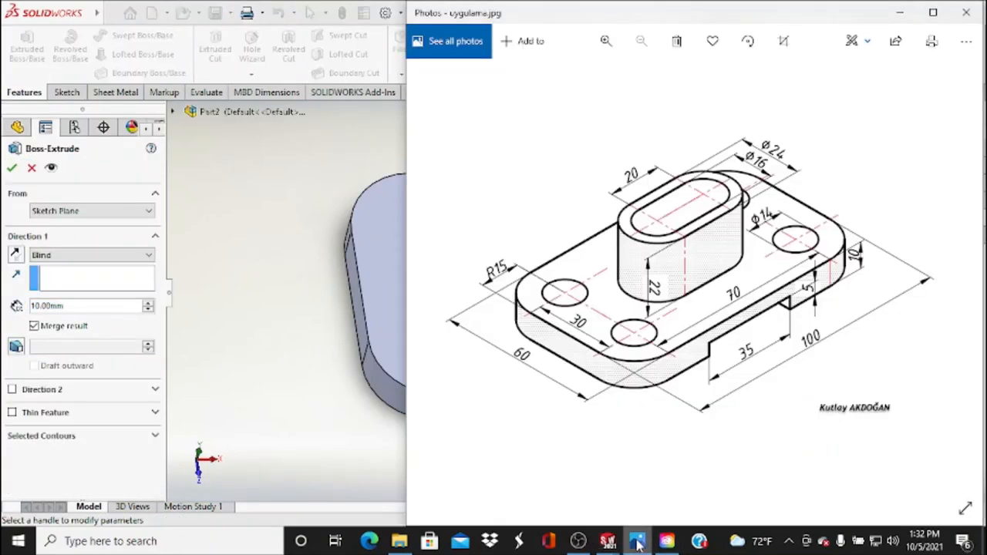
pyautogui.click(638, 545)
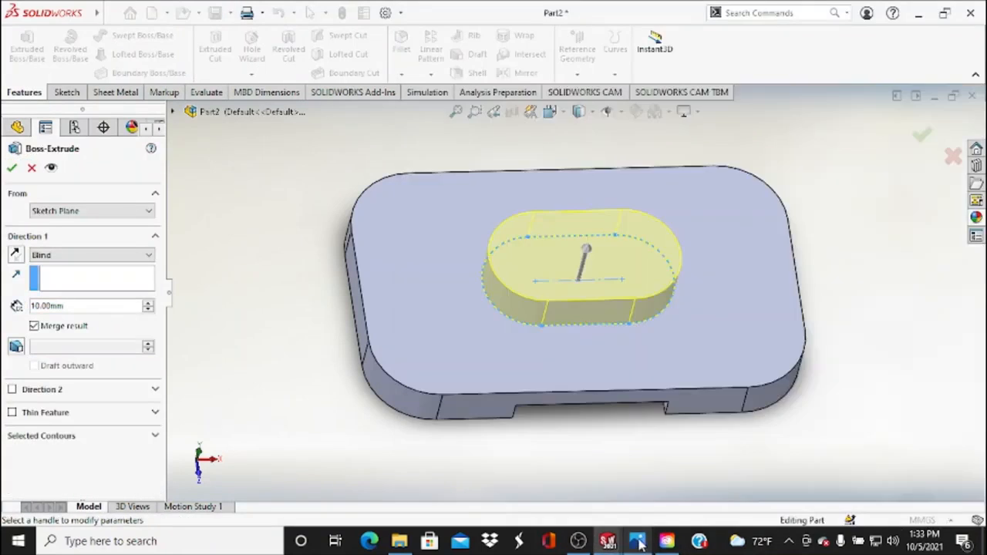
pyautogui.doubleClick(47, 306)
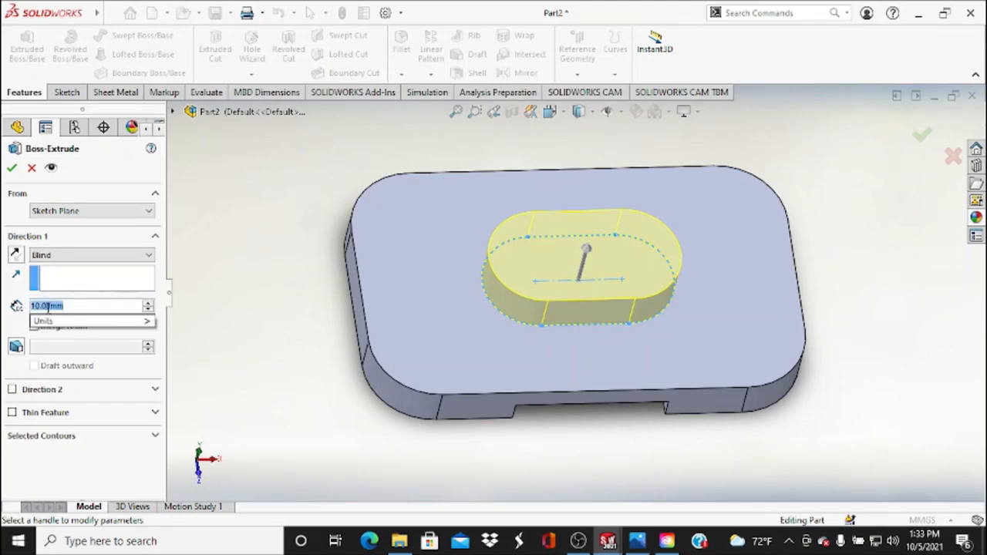
pyautogui.write('22')
pyautogui.press('Return')
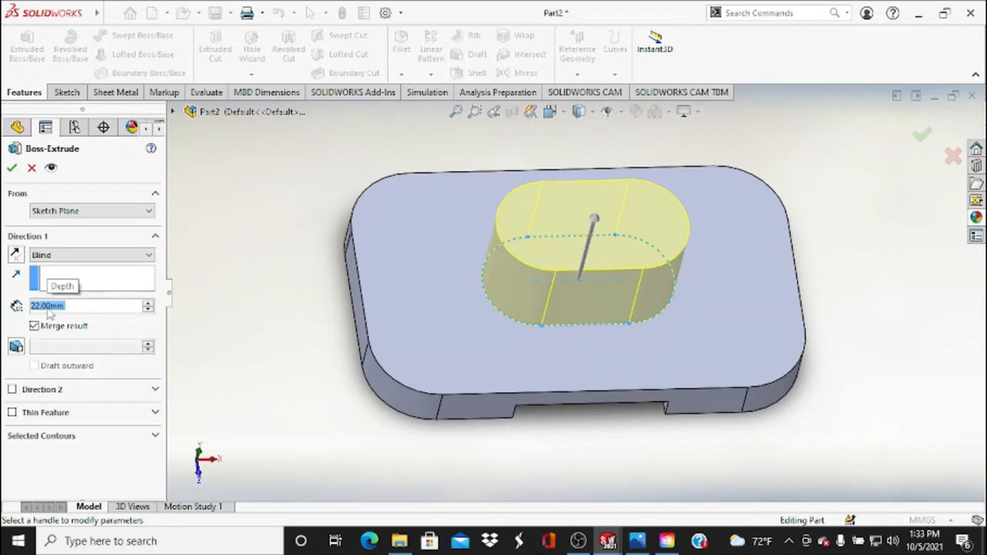
pyautogui.press('Return')
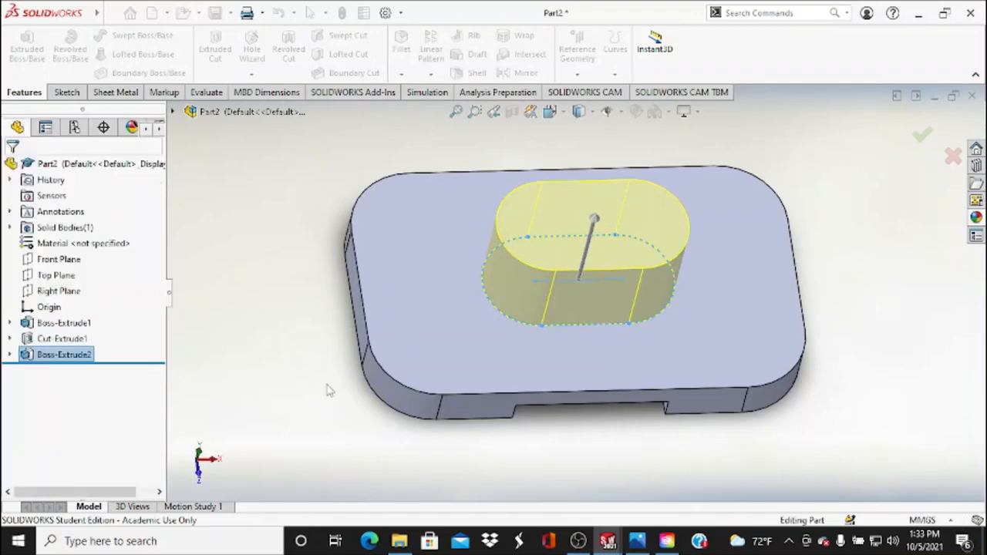
# - Start a sketch on the top face of the slotted boss and switch to the top view
pyautogui.moveTo(316, 335)
pyautogui.mouseDown(button='middle')
pyautogui.moveTo(327, 260)
pyautogui.moveTo(348, 216)
pyautogui.moveTo(385, 280)
pyautogui.moveTo(366, 213)
pyautogui.moveTo(347, 225)
pyautogui.moveTo(403, 272)
pyautogui.moveTo(378, 317)
pyautogui.moveTo(369, 307)
pyautogui.mouseUp(button='middle')
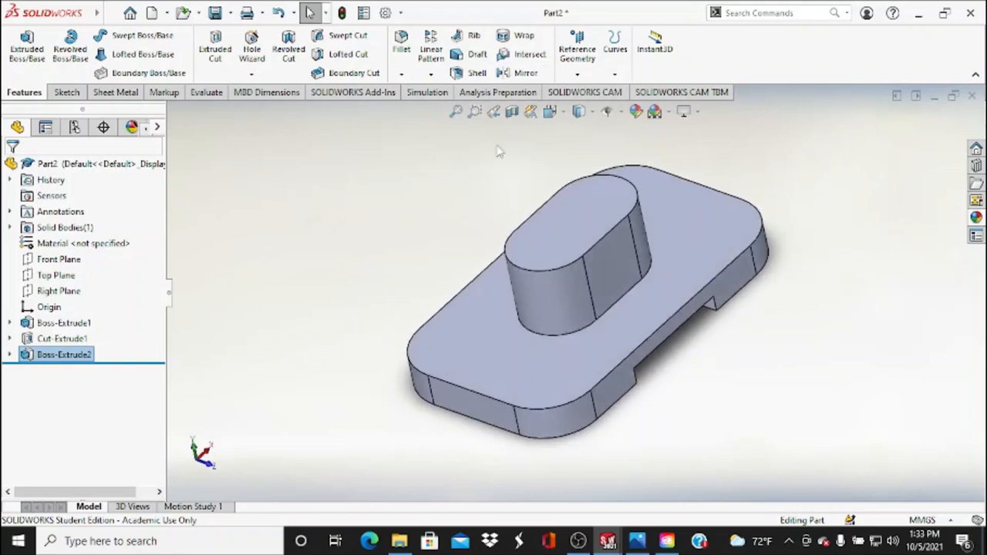
pyautogui.click(65, 92)
pyautogui.click(29, 54)
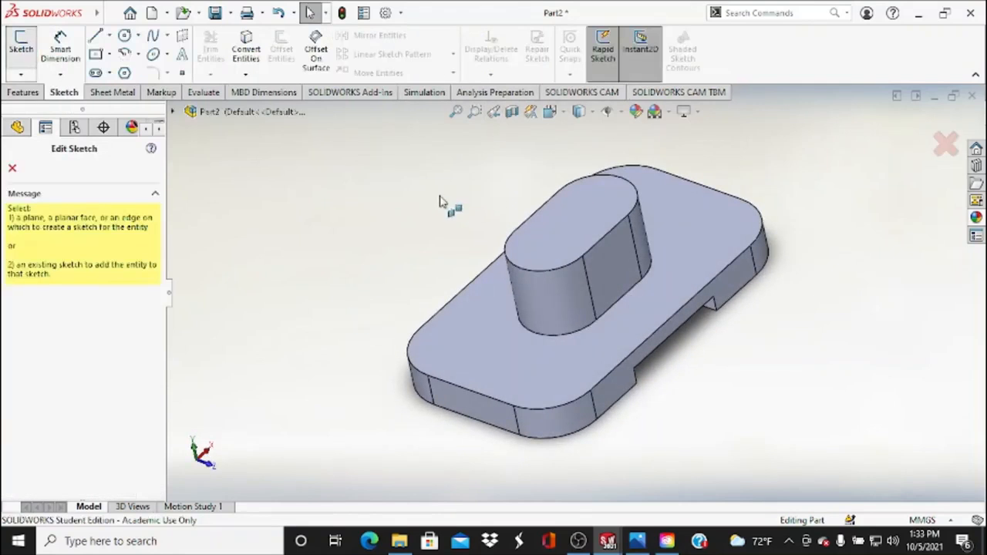
pyautogui.click(559, 218)
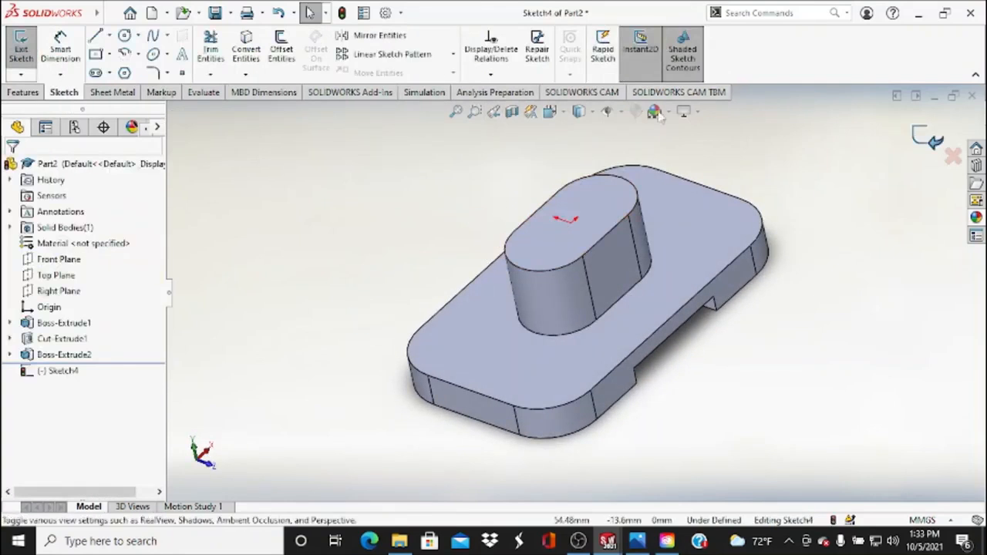
pyautogui.click(550, 111)
pyautogui.click(571, 152)
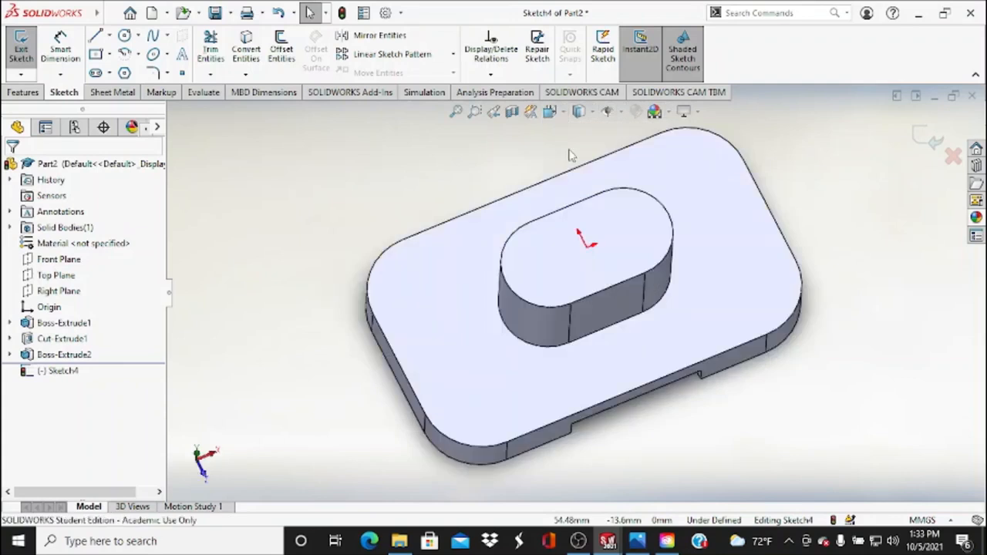
pyautogui.click(109, 73)
pyautogui.click(117, 106)
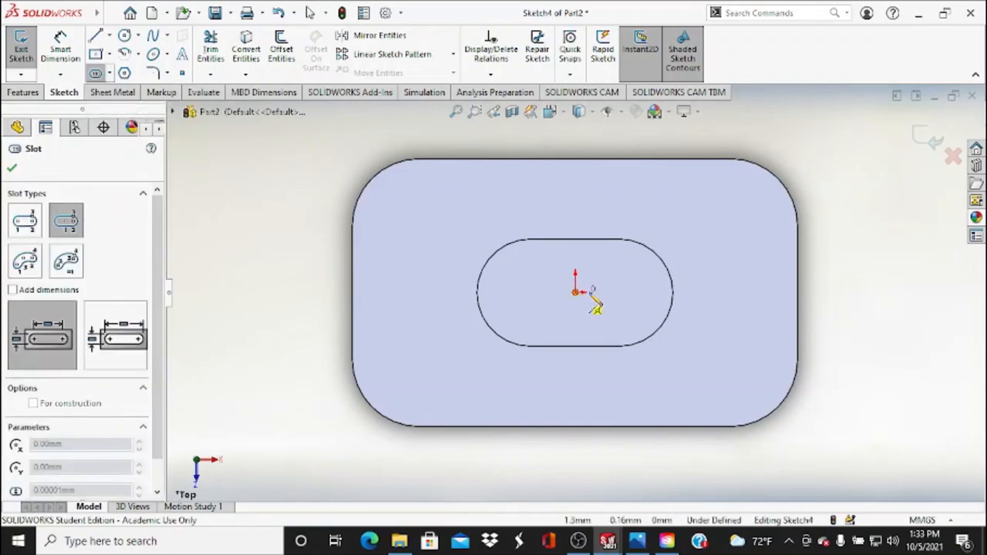
pyautogui.click(576, 292)
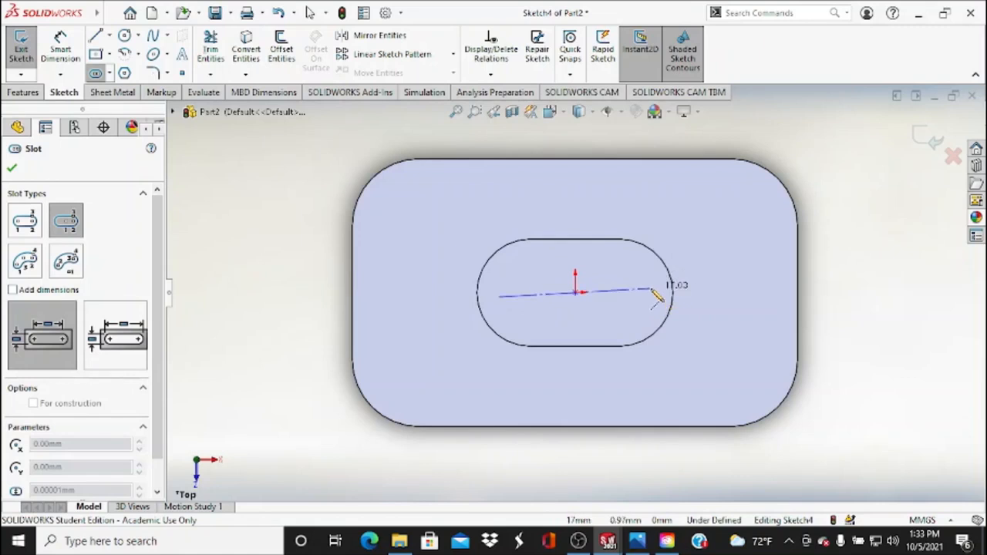
pyautogui.click(652, 294)
pyautogui.press('Escape')
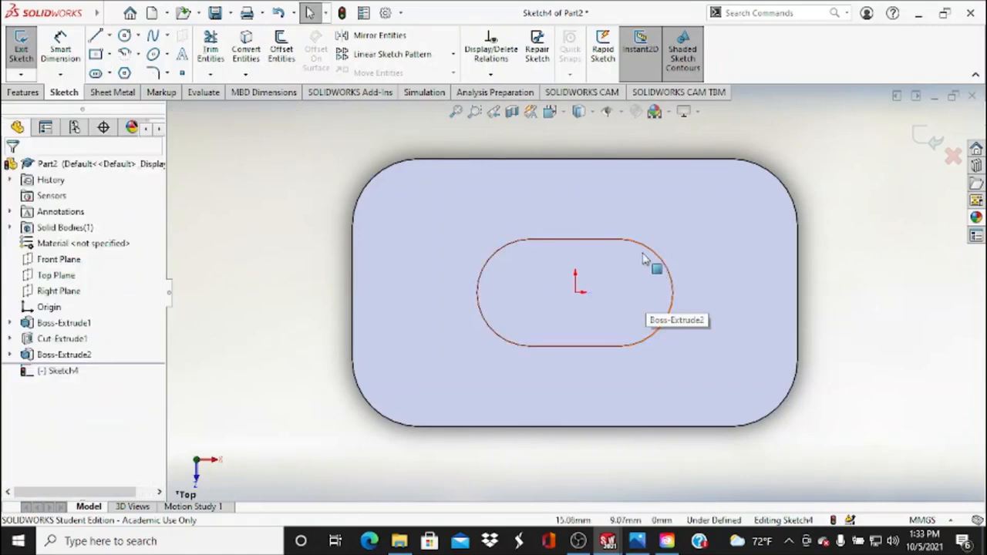
# - Sketch a centerpoint straight slot from the origin to the boss's right arc centre, about 16 mm wide, after checking uygulama.jpg
pyautogui.click(638, 543)
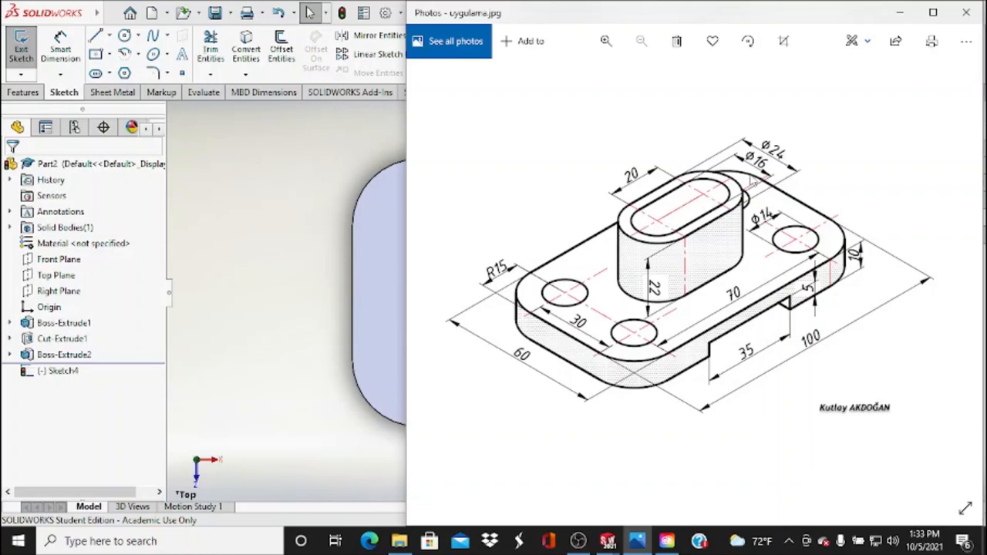
pyautogui.click(253, 308)
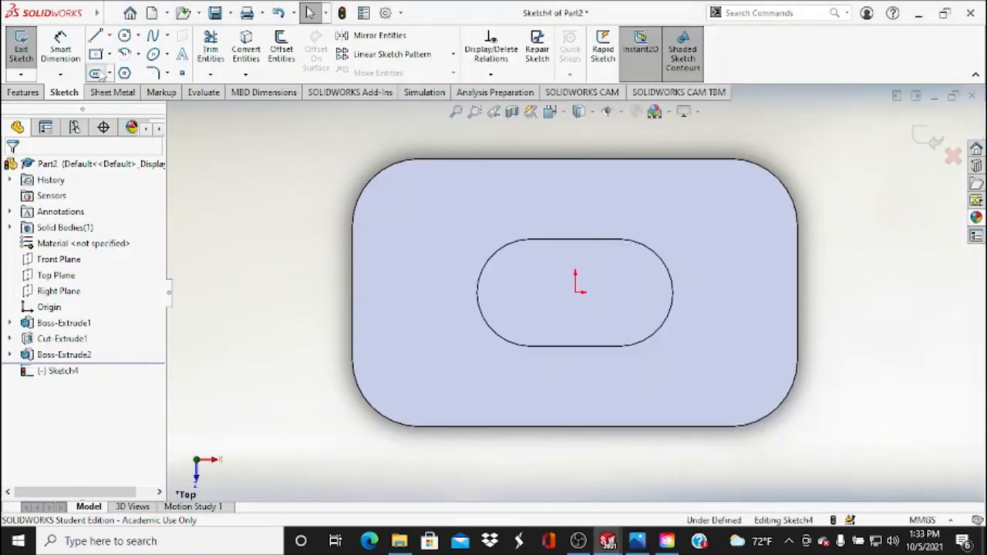
pyautogui.click(98, 73)
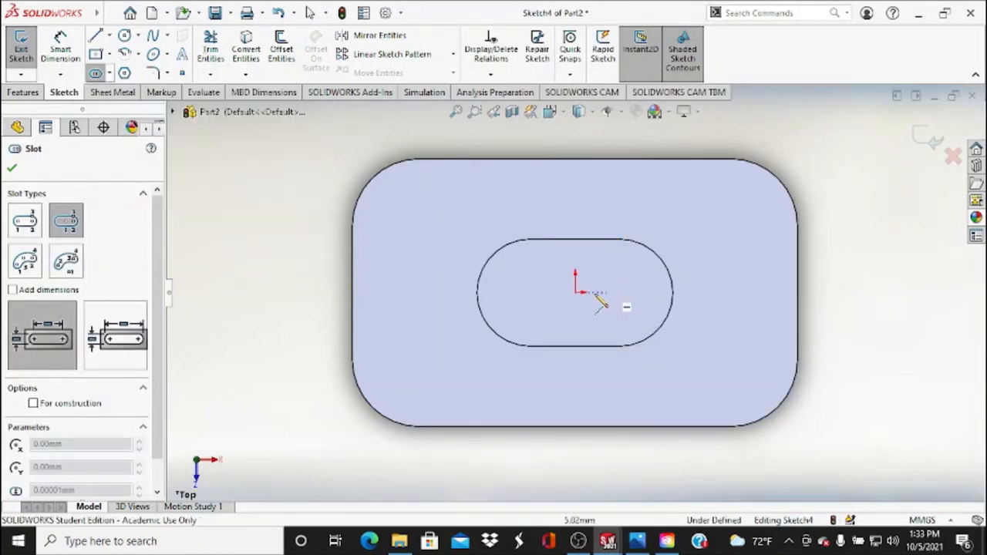
pyautogui.click(576, 292)
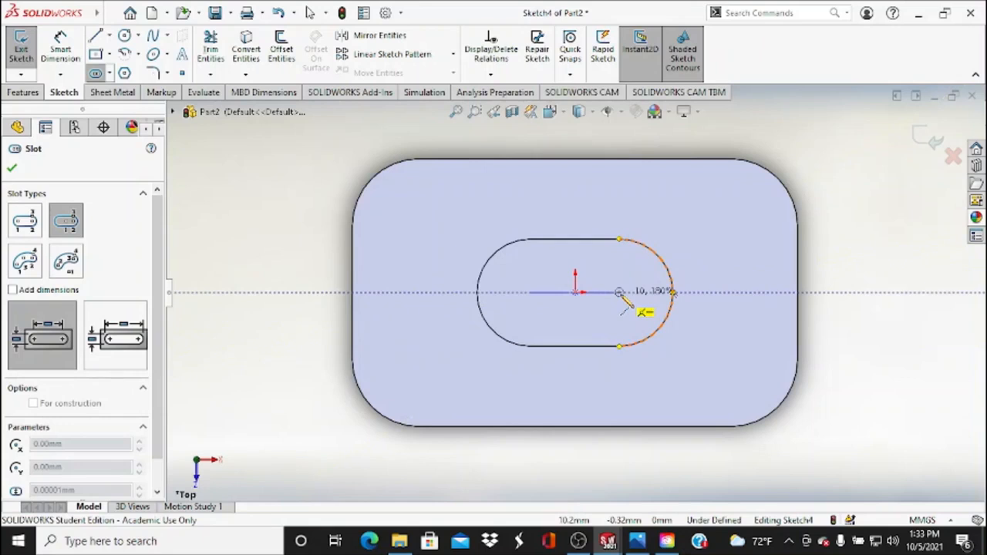
pyautogui.click(619, 293)
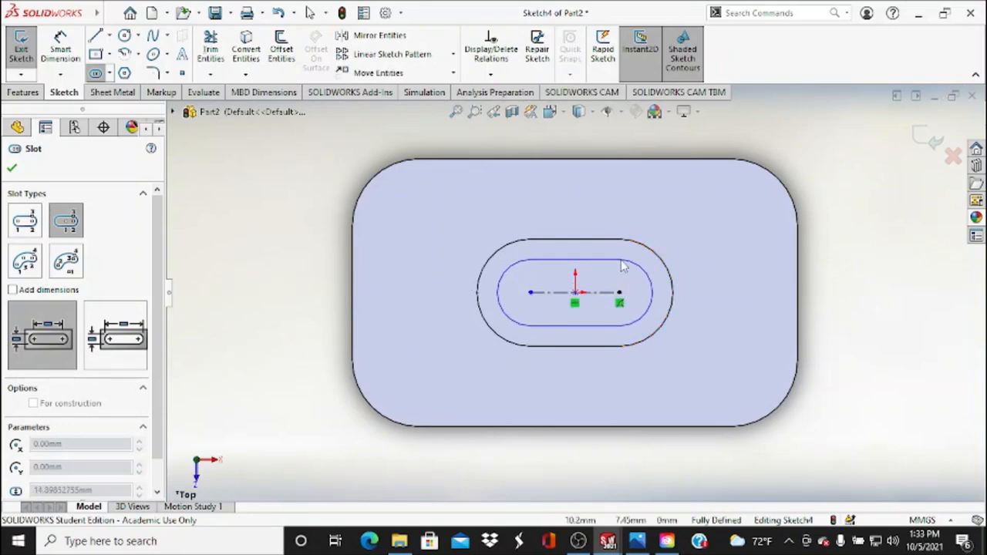
pyautogui.click(623, 262)
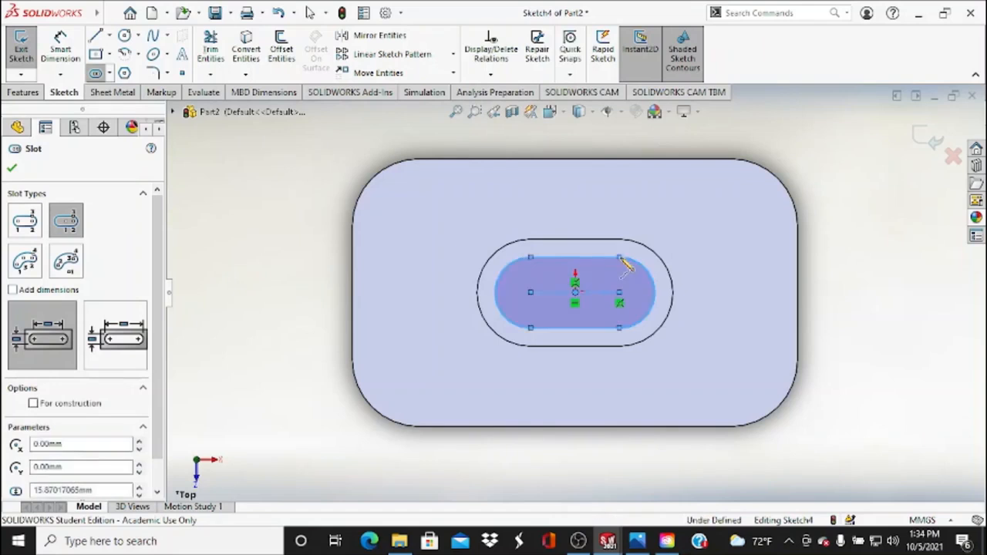
# - Dimension the inner slot's right end arc and set its radius to 16/2, giving 8 mm
pyautogui.click(60, 48)
pyautogui.click(655, 284)
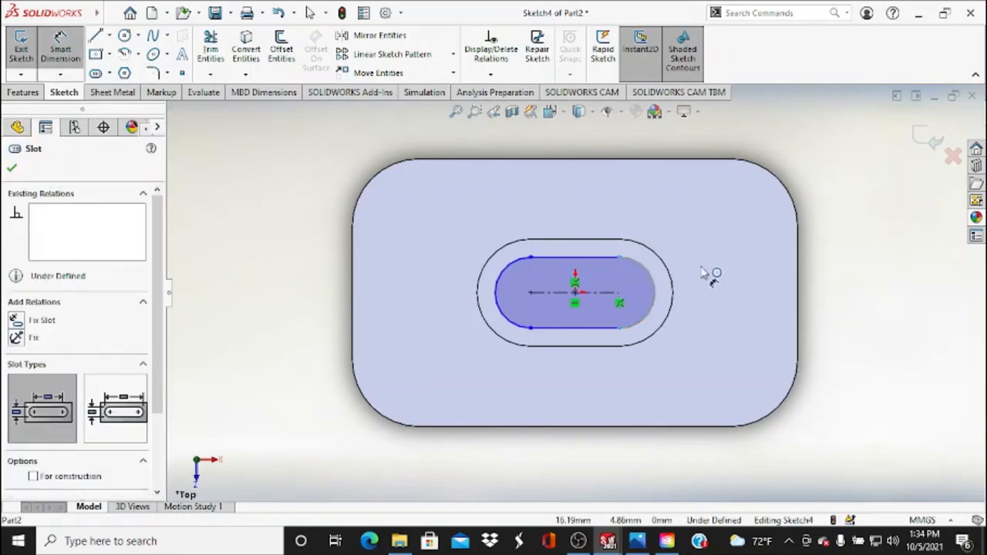
pyautogui.click(854, 312)
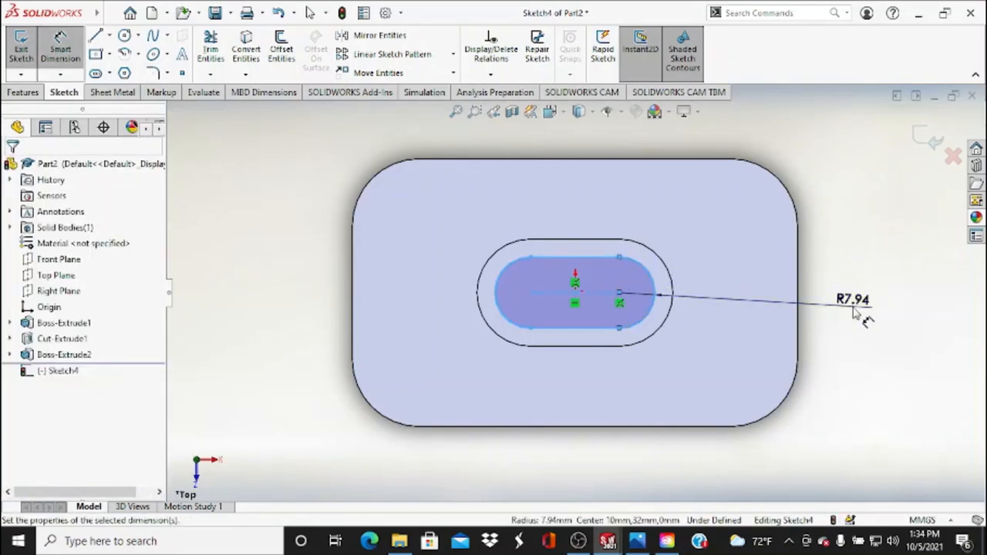
pyautogui.write('16')
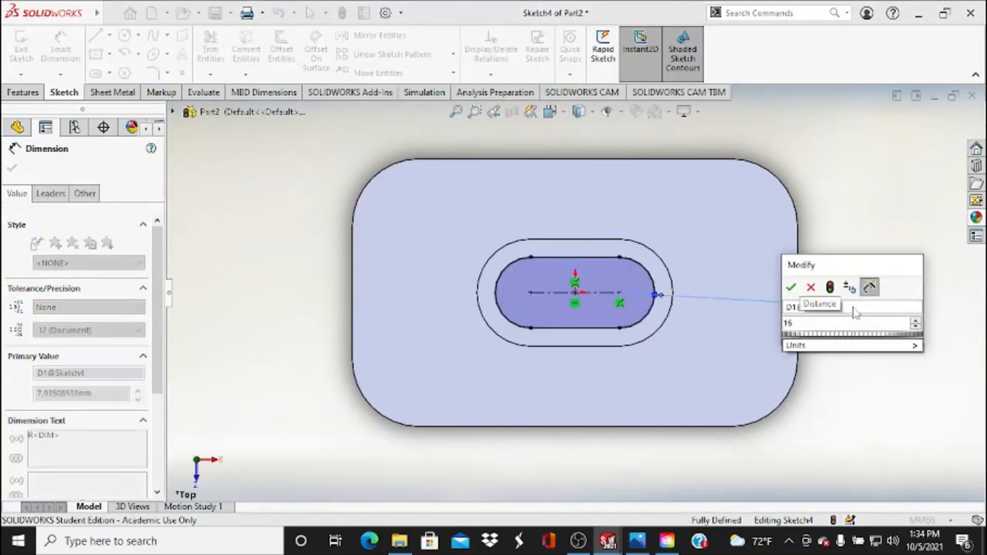
pyautogui.write('/2')
pyautogui.press('Return')
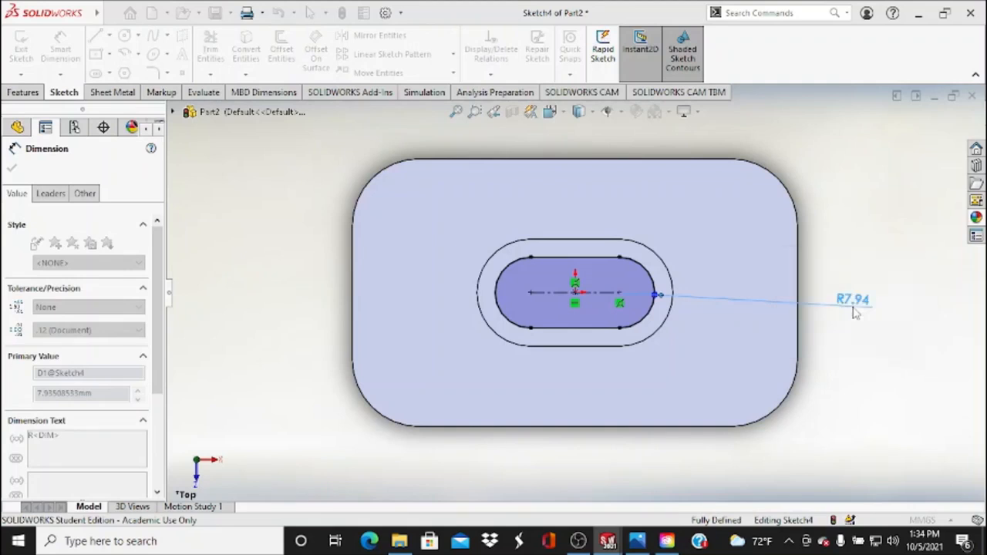
pyautogui.click(856, 376)
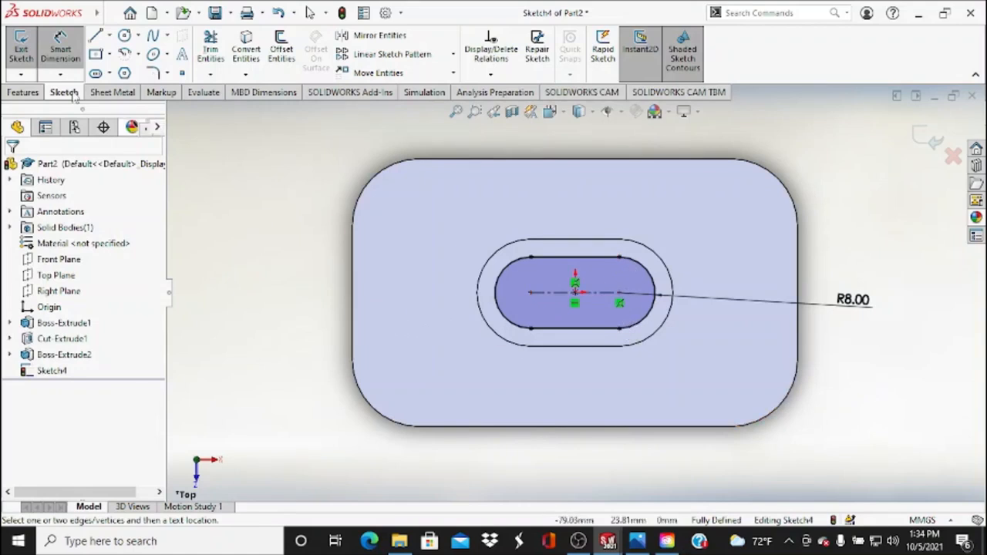
# - Close the inner slot sketch, cut it Through All down through the boss and plate, and inspect the opening from below
pyautogui.click(17, 48)
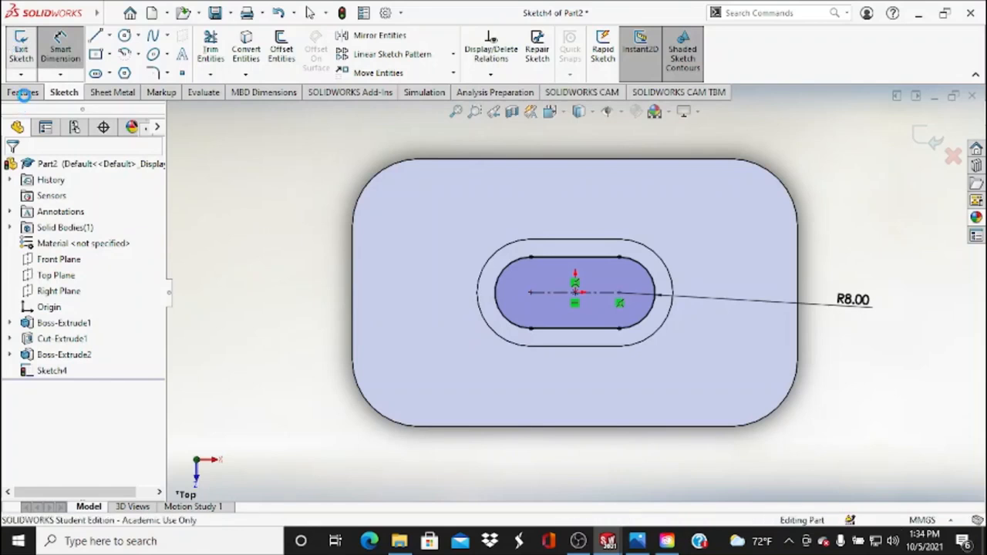
pyautogui.click(24, 95)
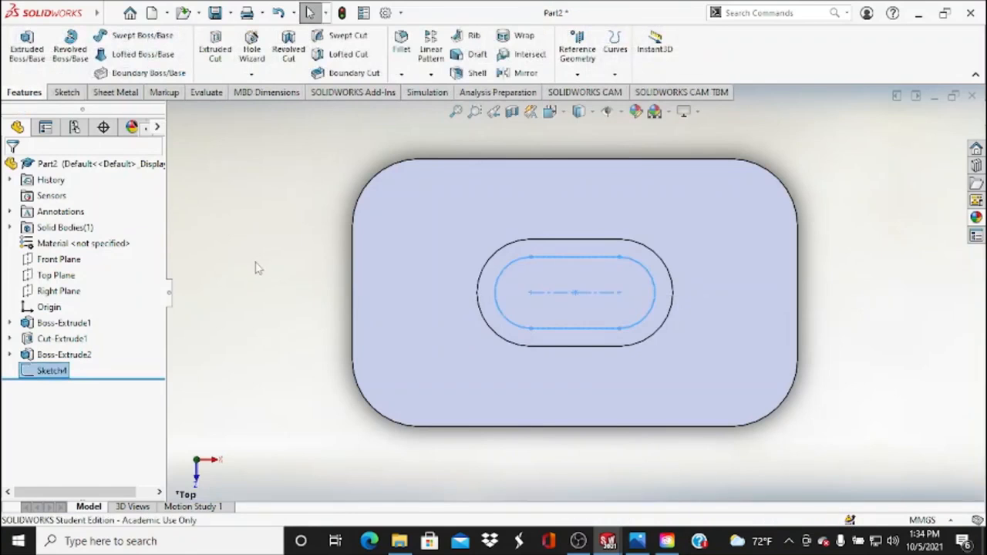
pyautogui.moveTo(255, 267); pyautogui.dragTo(293, 89, button='middle')
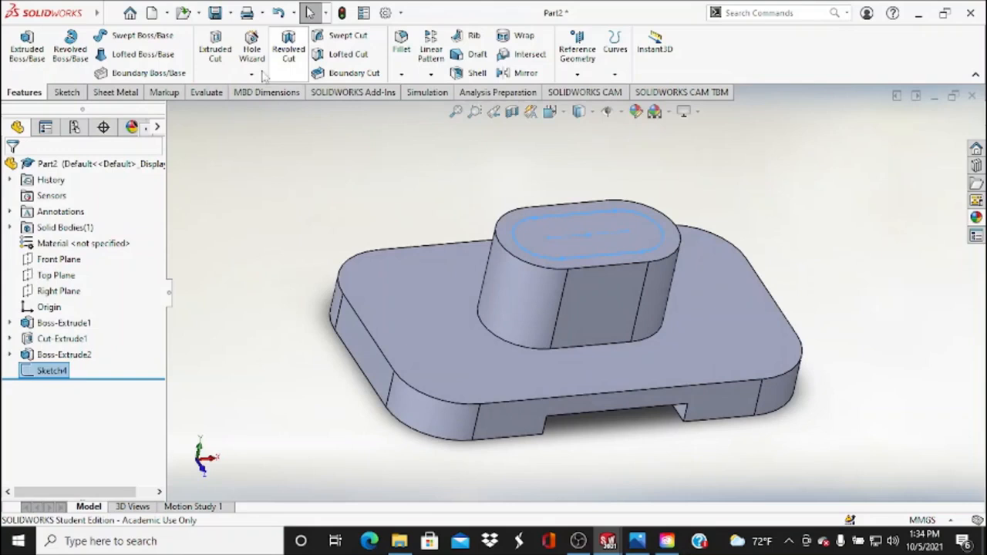
pyautogui.click(215, 49)
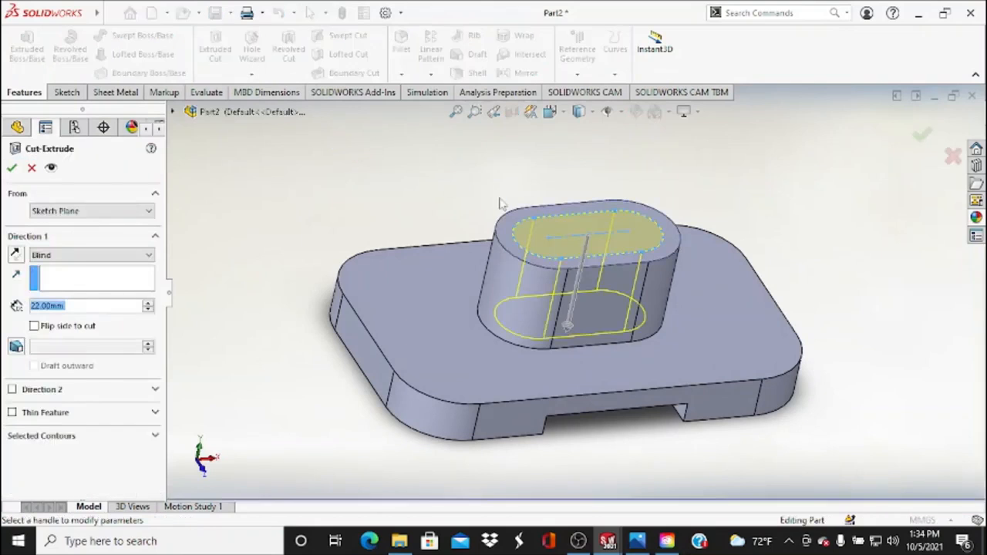
pyautogui.click(108, 256)
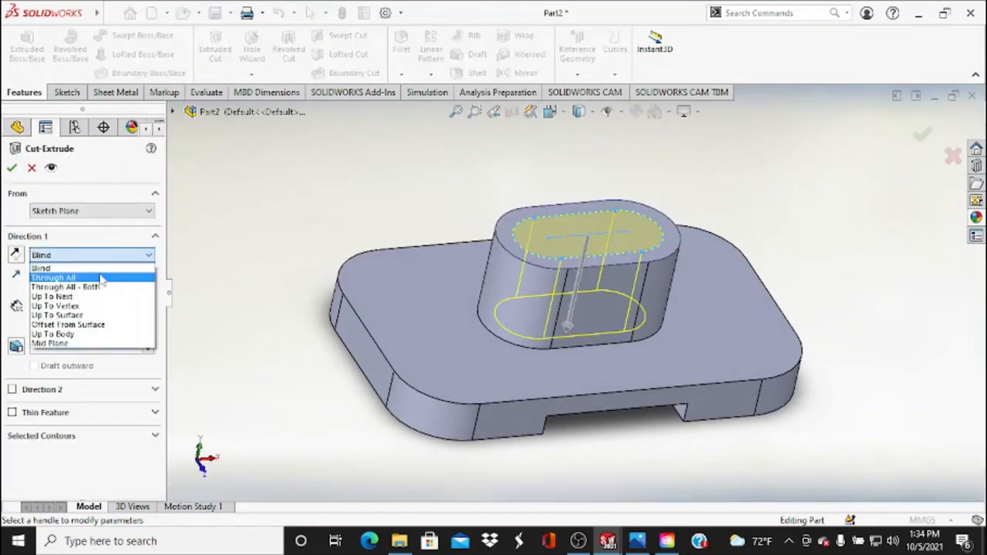
pyautogui.click(54, 275)
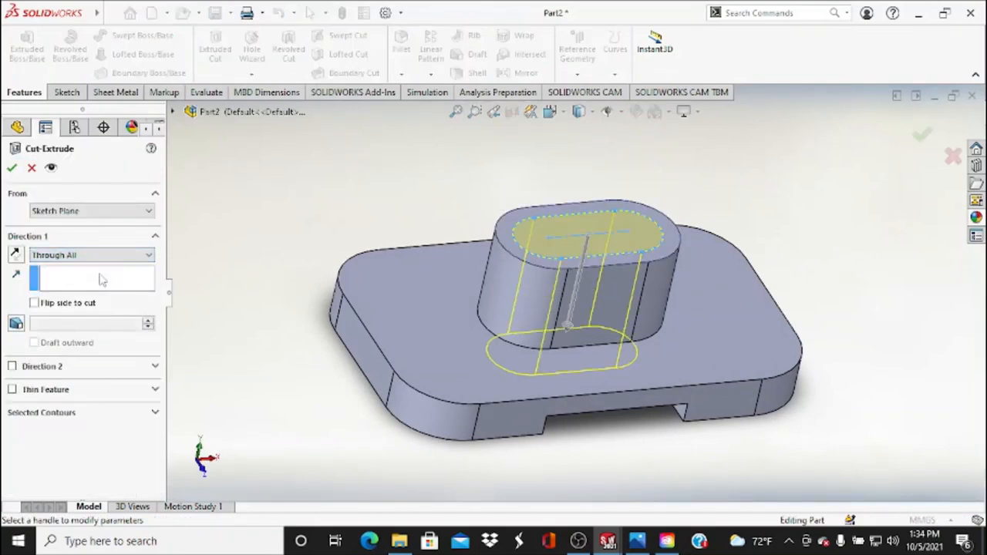
pyautogui.click(11, 167)
pyautogui.scroll(3, 312, 318)
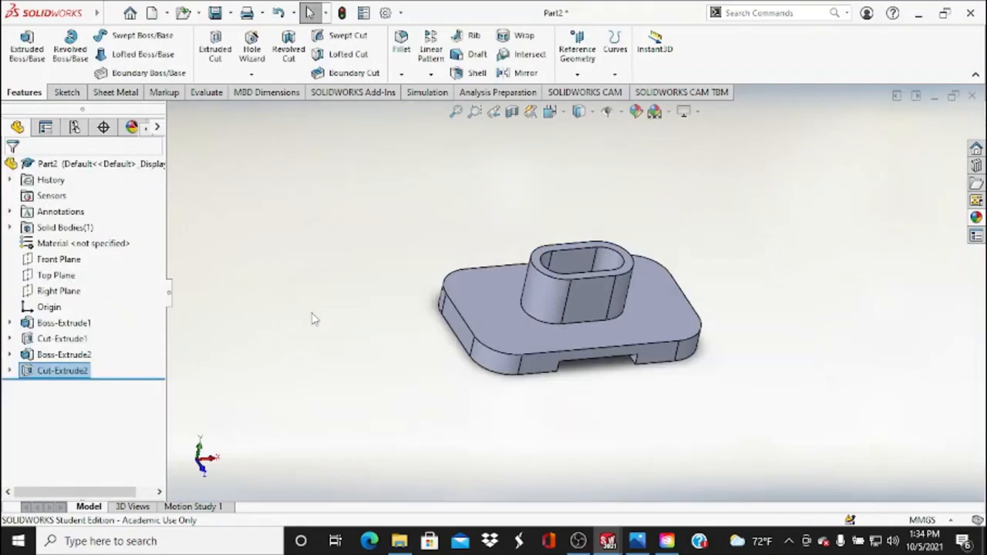
pyautogui.moveTo(447, 357); pyautogui.dragTo(425, 152, button='middle')
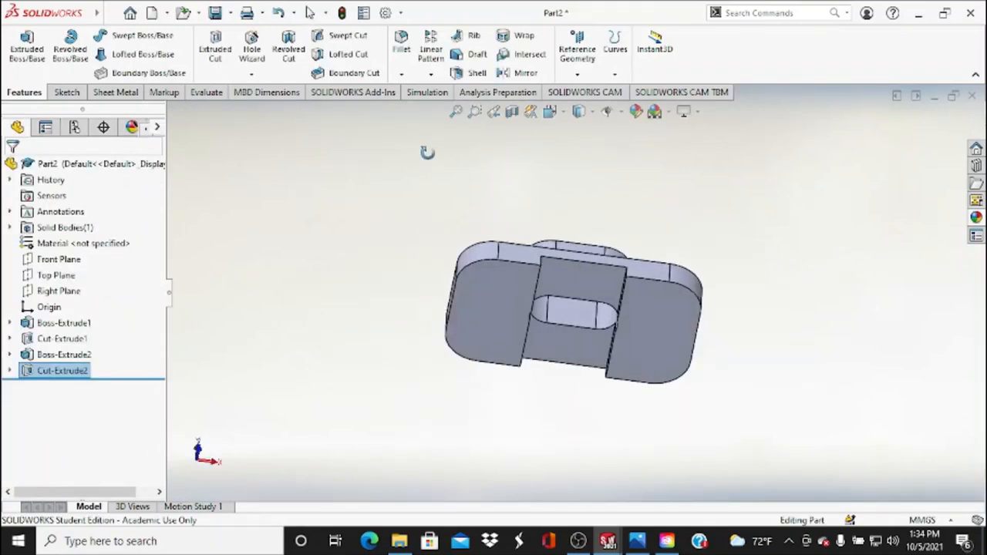
pyautogui.moveTo(455, 383); pyautogui.dragTo(540, 448, button='middle')
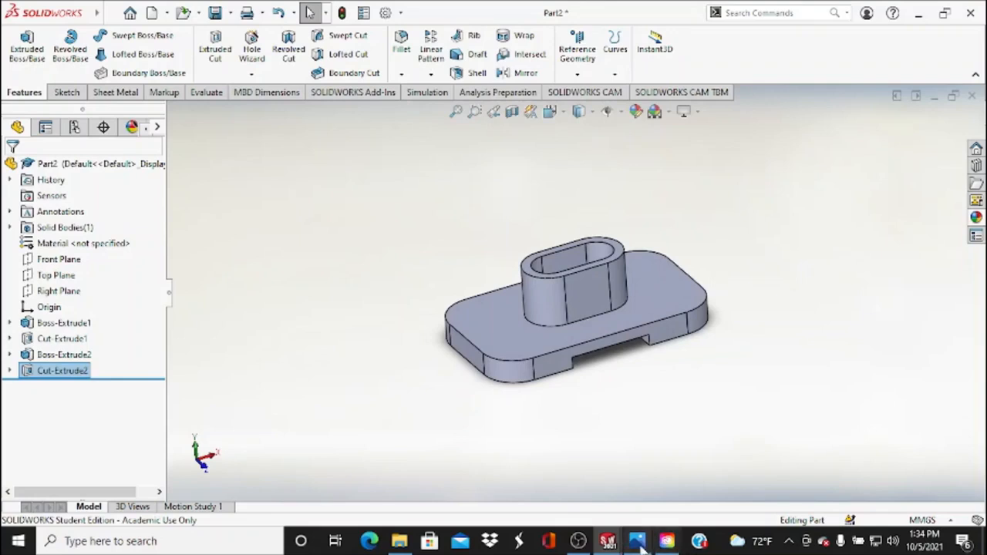
# - Check the hole layout in the uygulama.jpg drawing and start a sketch on the base plate's top face in the top view
pyautogui.click(637, 540)
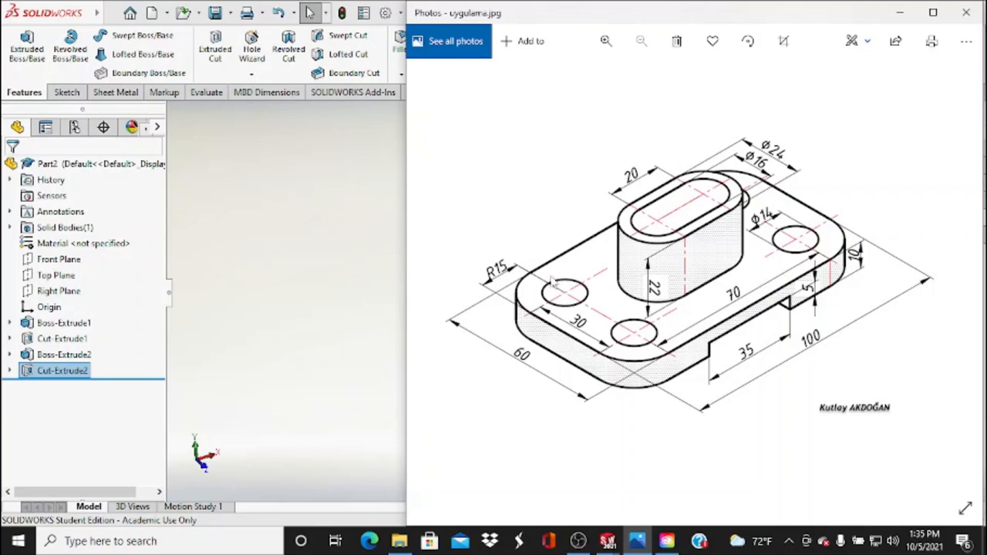
pyautogui.click(261, 308)
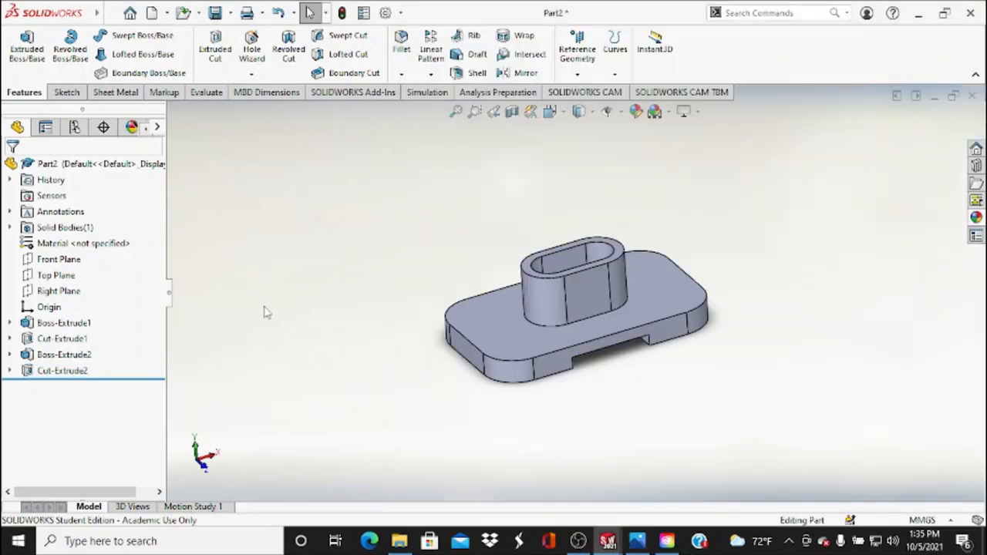
pyautogui.click(549, 112)
pyautogui.click(574, 161)
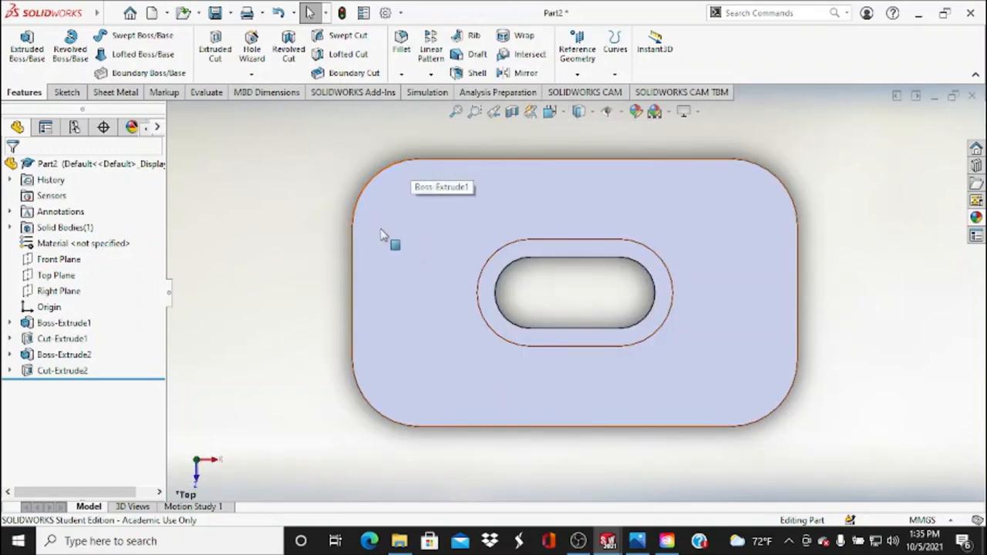
pyautogui.click(66, 92)
pyautogui.click(10, 44)
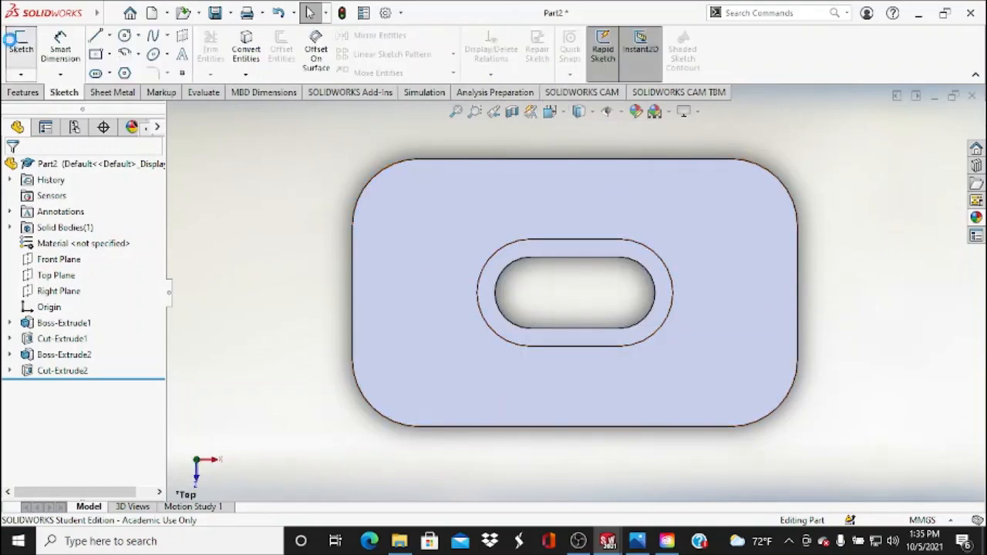
pyautogui.click(424, 257)
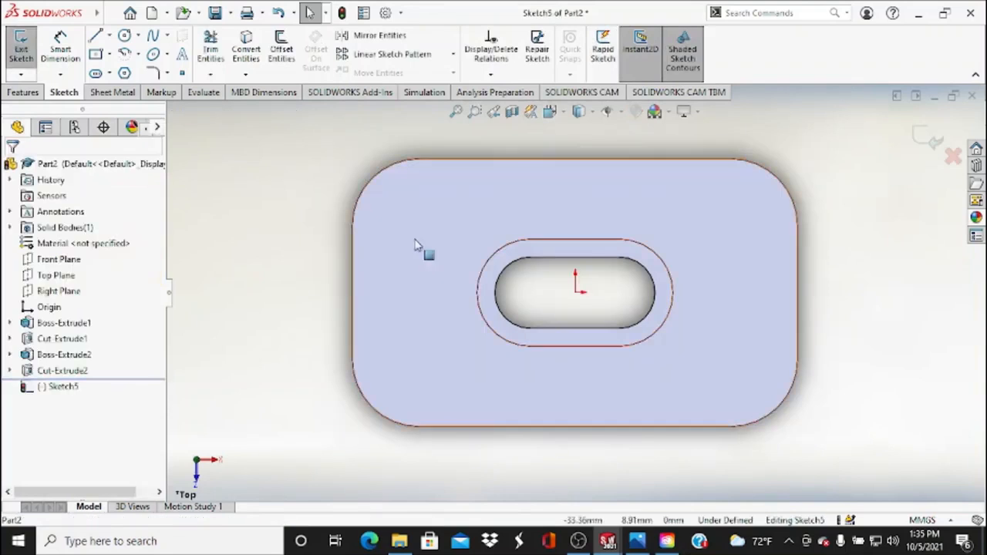
# - Place a sketch point at the centre of the plate's upper-left corner arc
pyautogui.click(183, 74)
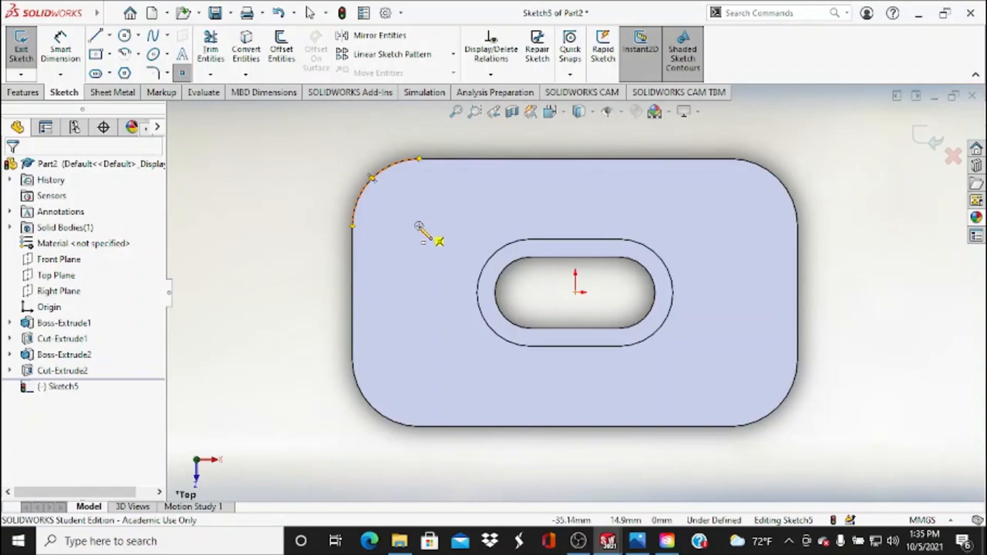
pyautogui.click(419, 226)
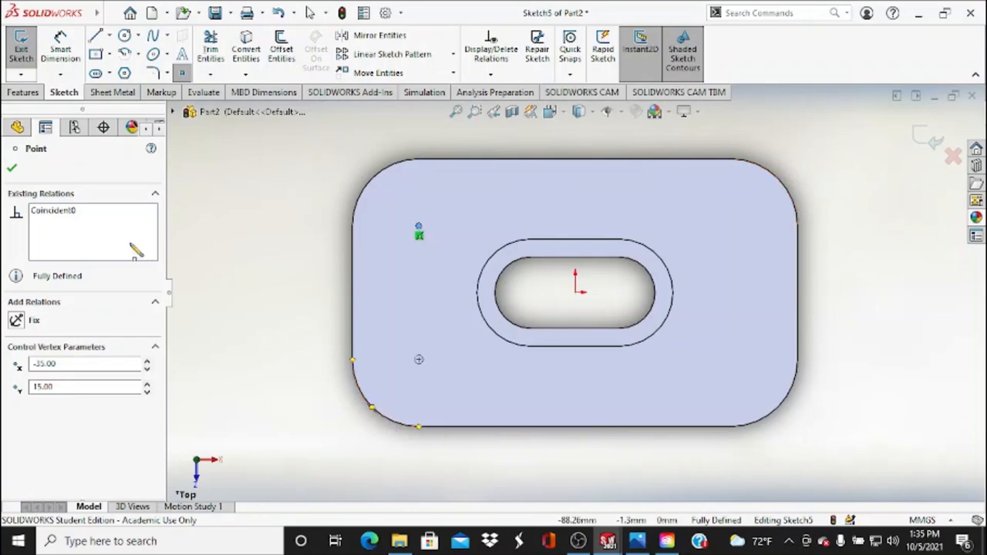
pyautogui.click(11, 168)
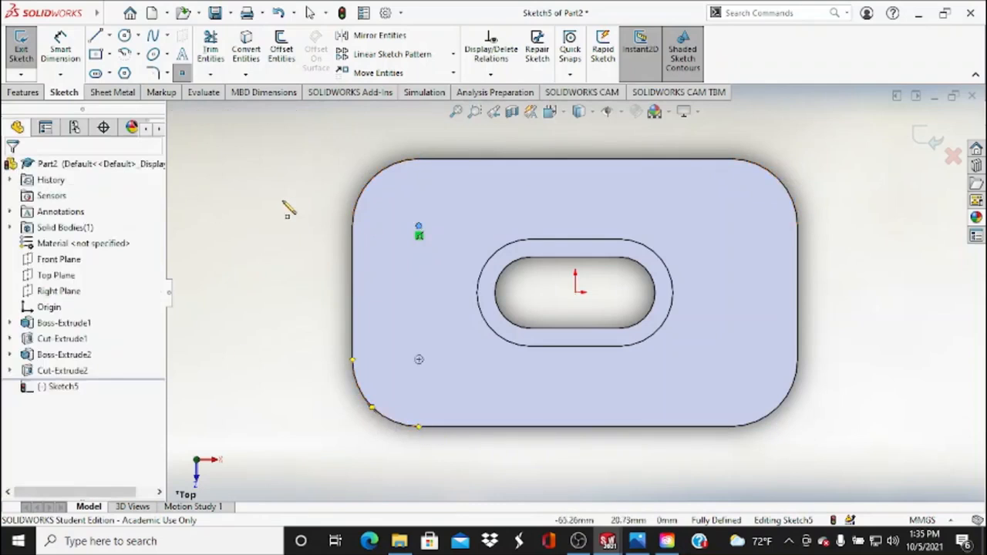
pyautogui.click(287, 192)
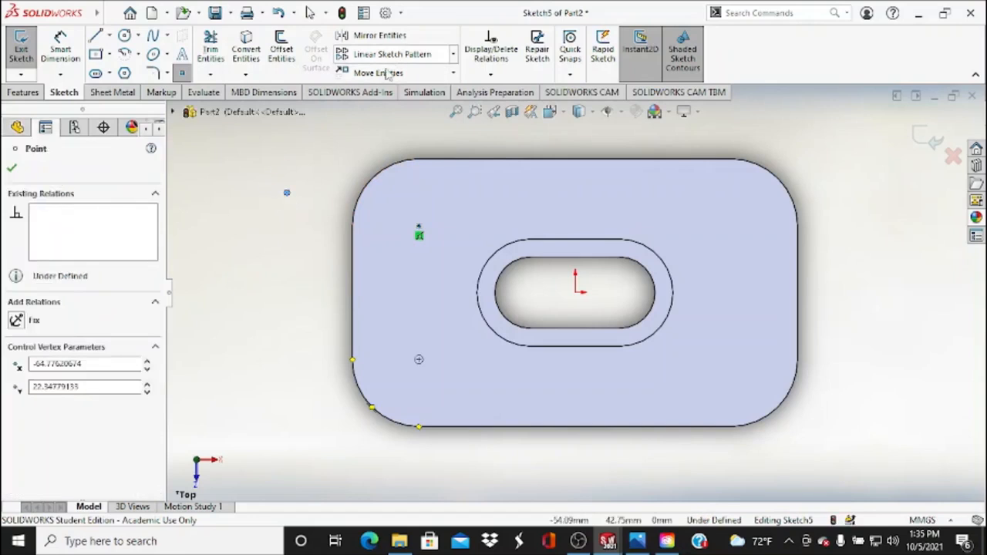
pyautogui.press('Escape')
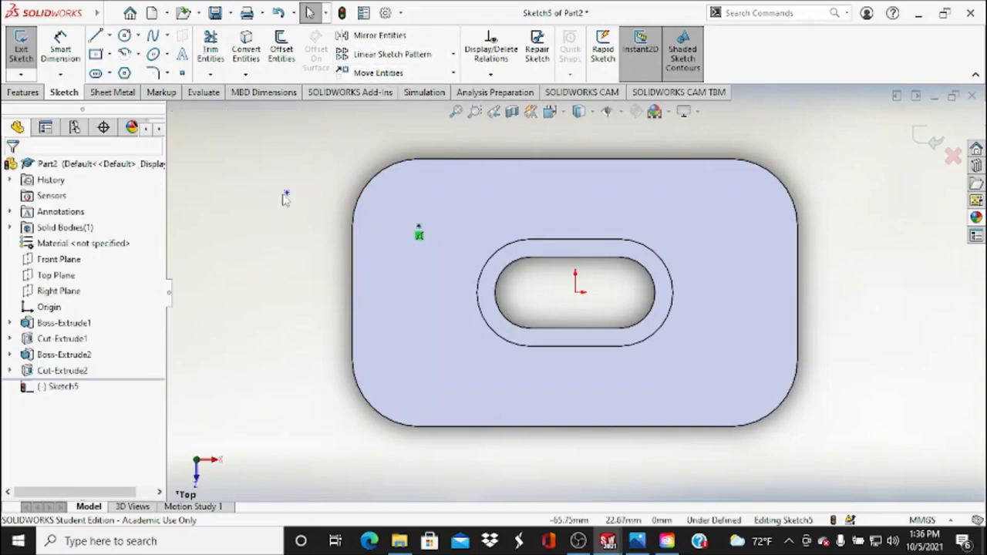
pyautogui.click(285, 193)
pyautogui.press('Delete')
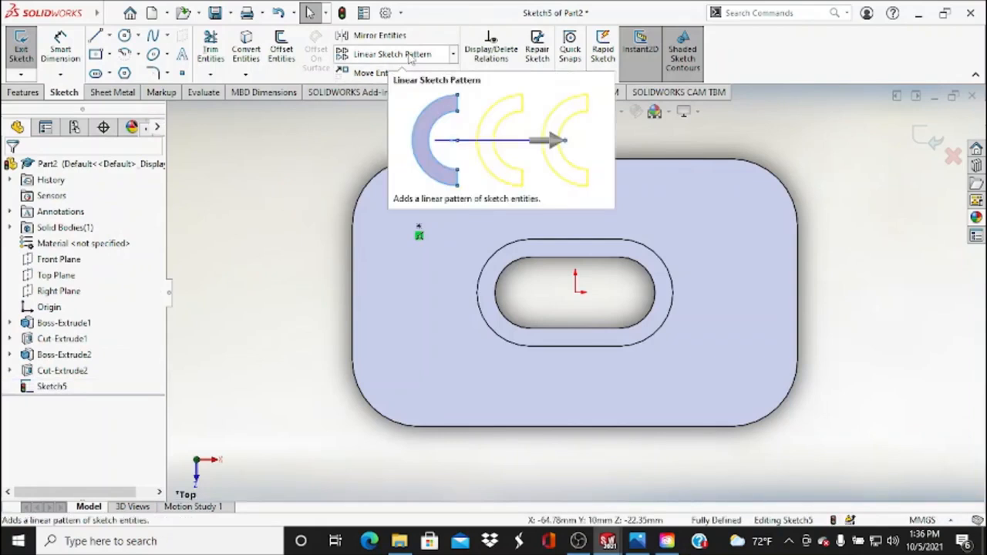
# - Try a linear sketch pattern along the plate's upper and left edges, with two instances spaced 70 mm in the first direction
pyautogui.click(409, 55)
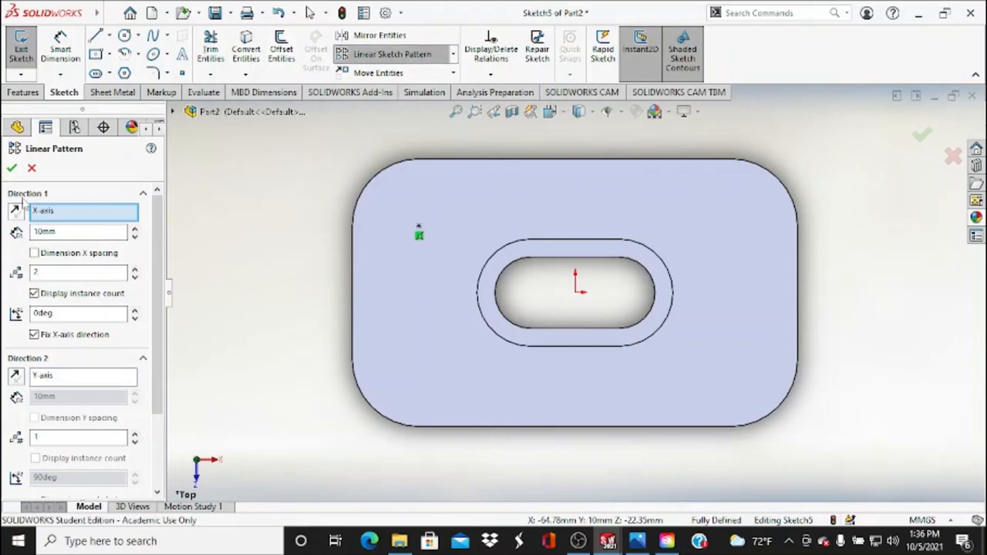
pyautogui.click(507, 162)
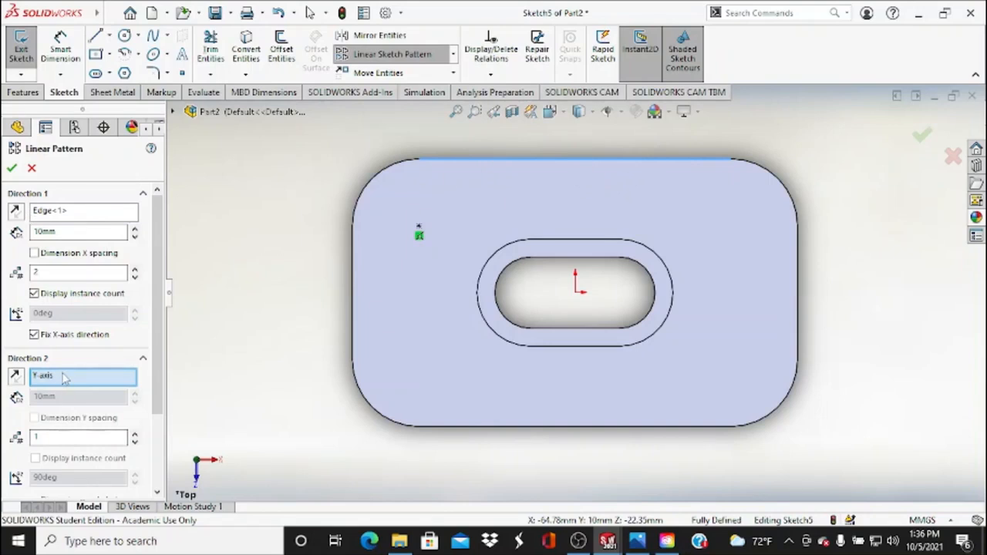
pyautogui.click(354, 309)
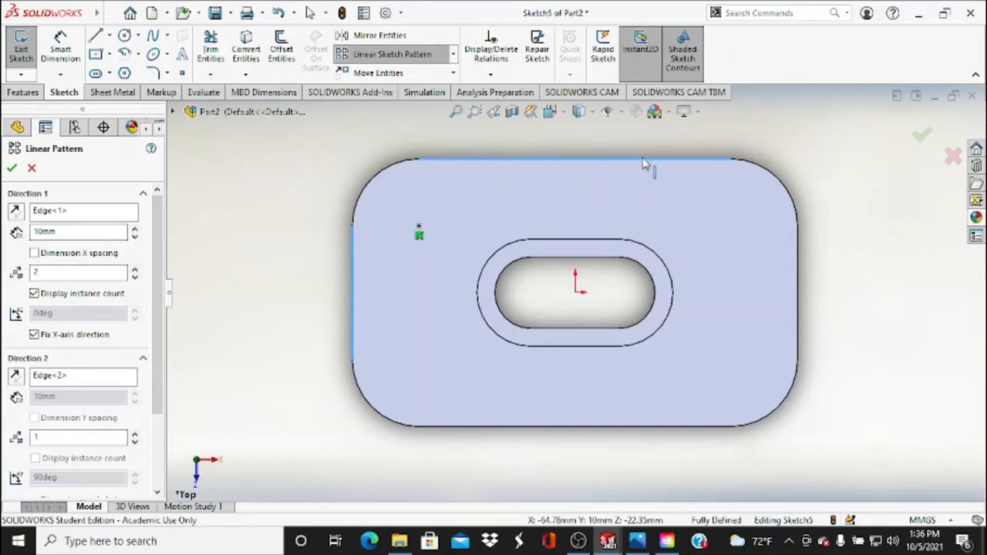
pyautogui.click(637, 540)
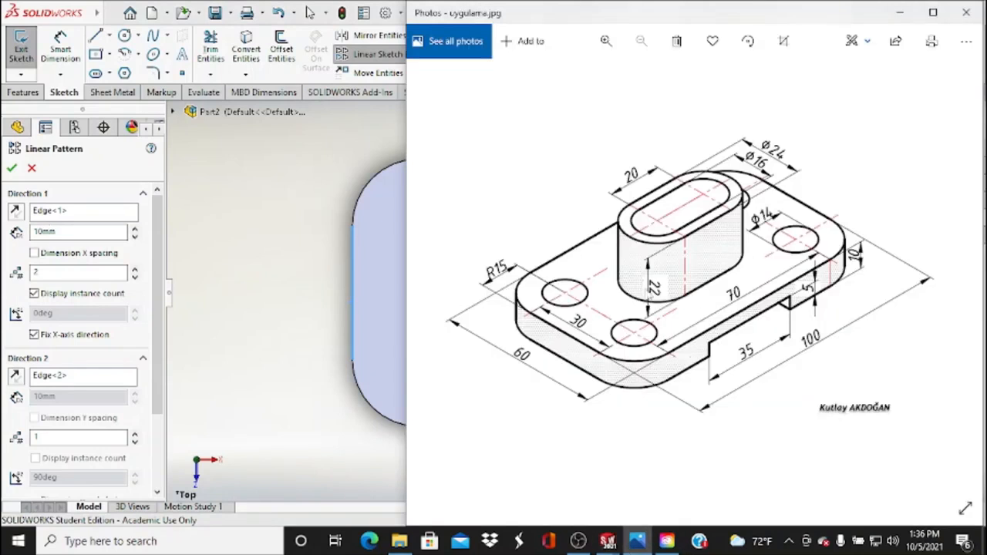
pyautogui.click(115, 357)
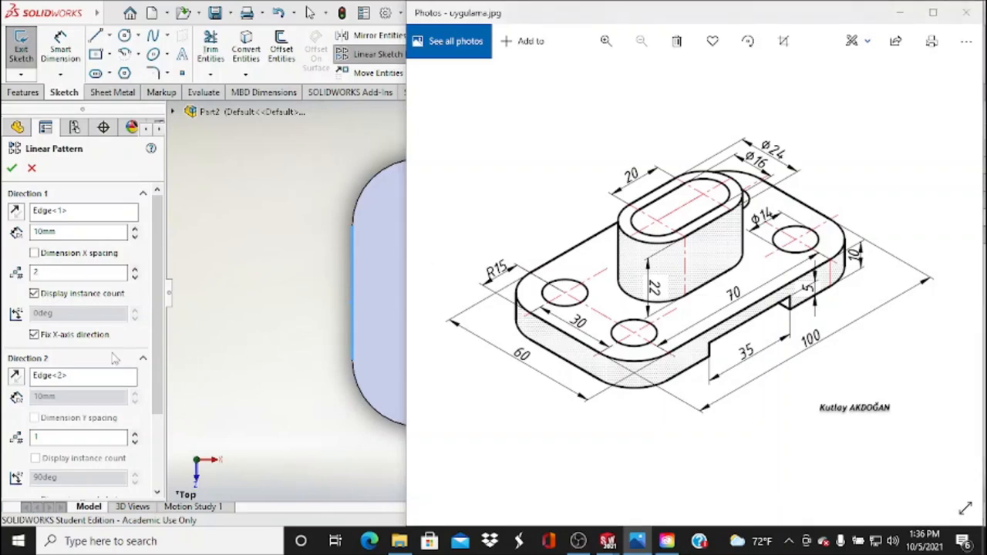
pyautogui.doubleClick(77, 231)
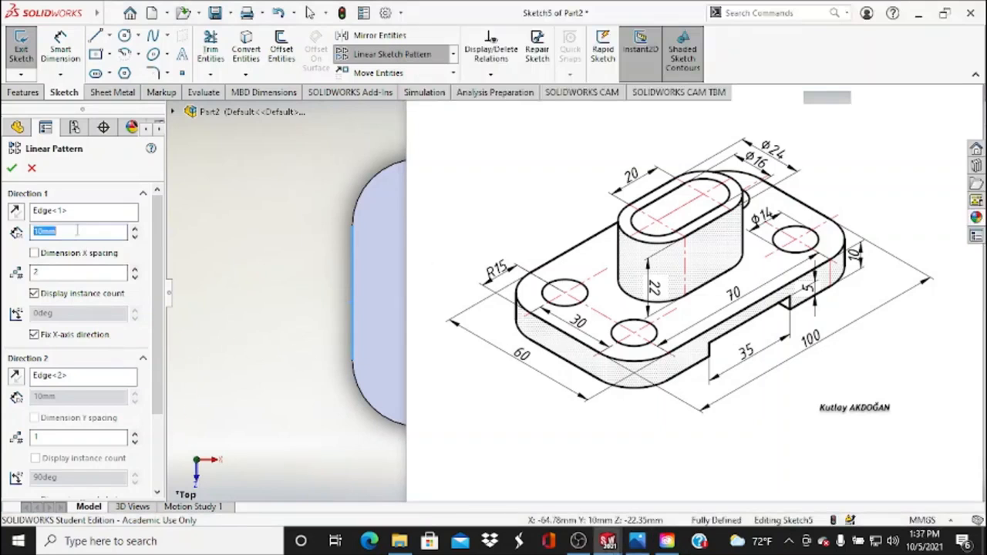
pyautogui.write('70mm')
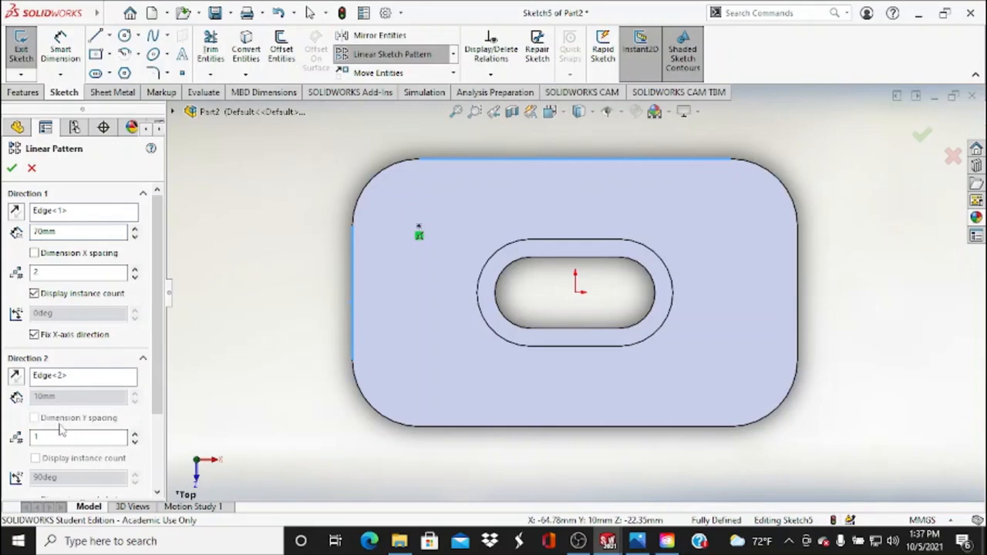
# - Try to apply the sketch pattern with two instances spaced 30 mm in the second direction and the first direction reversed
pyautogui.click(61, 438)
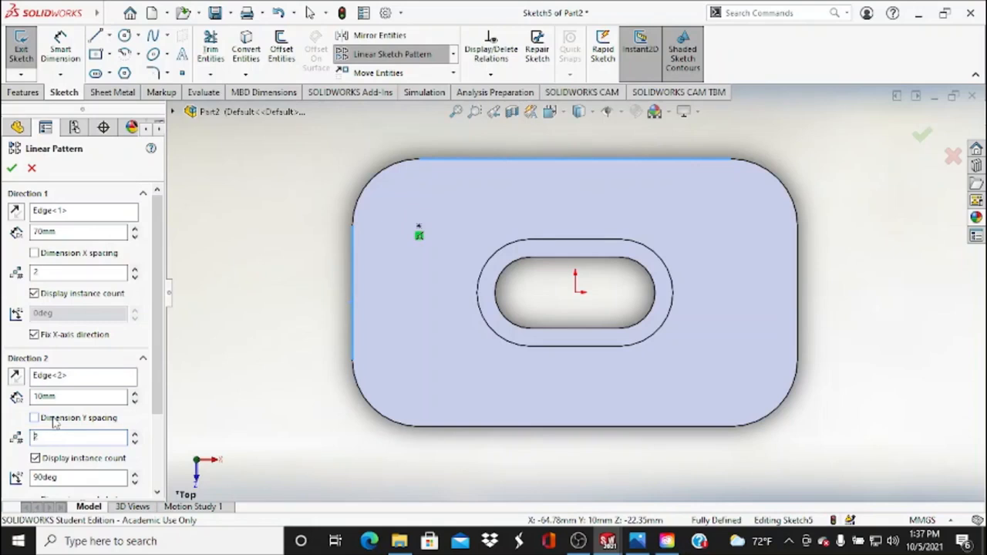
pyautogui.doubleClick(55, 396)
pyautogui.write('3')
pyautogui.scroll(5, 556, 300)
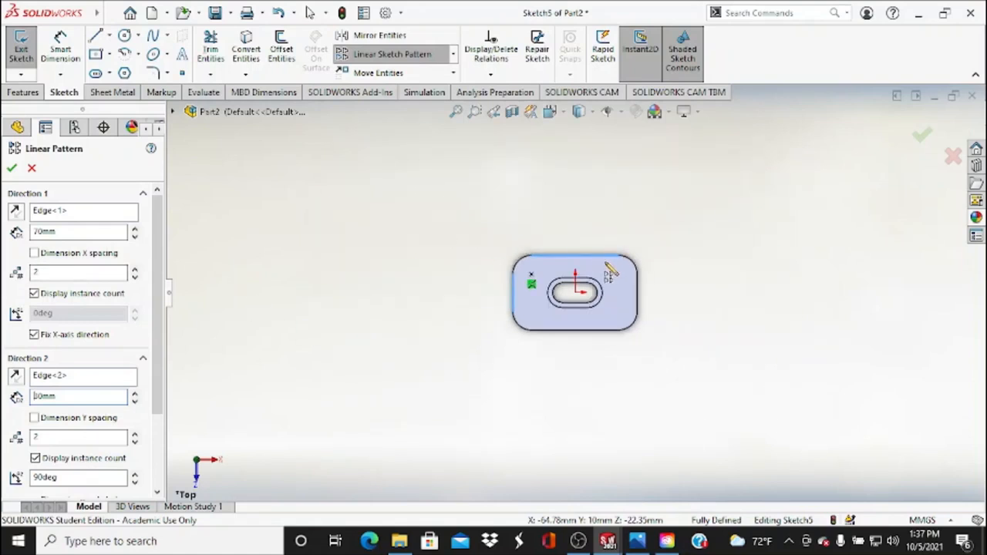
pyautogui.scroll(-5, 523, 406)
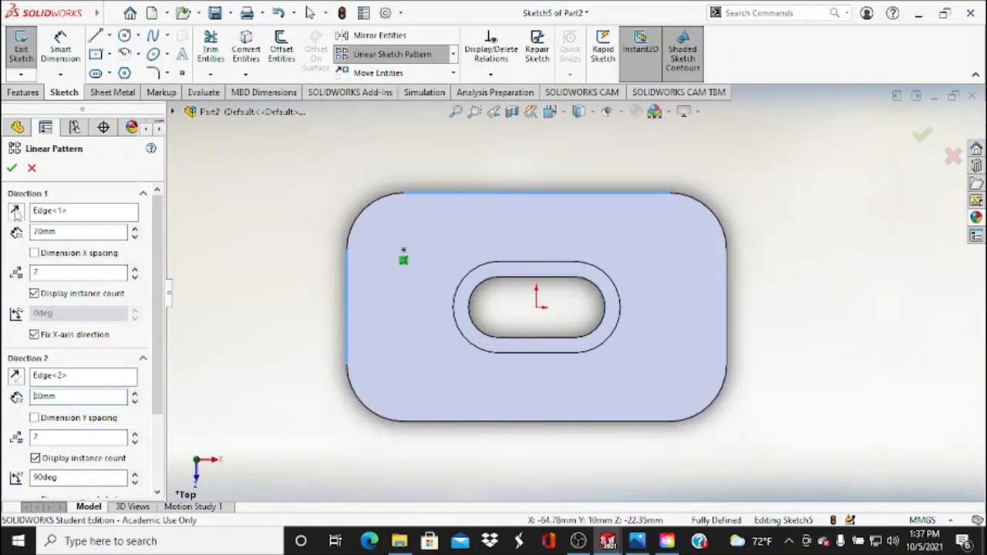
pyautogui.click(16, 212)
pyautogui.click(16, 213)
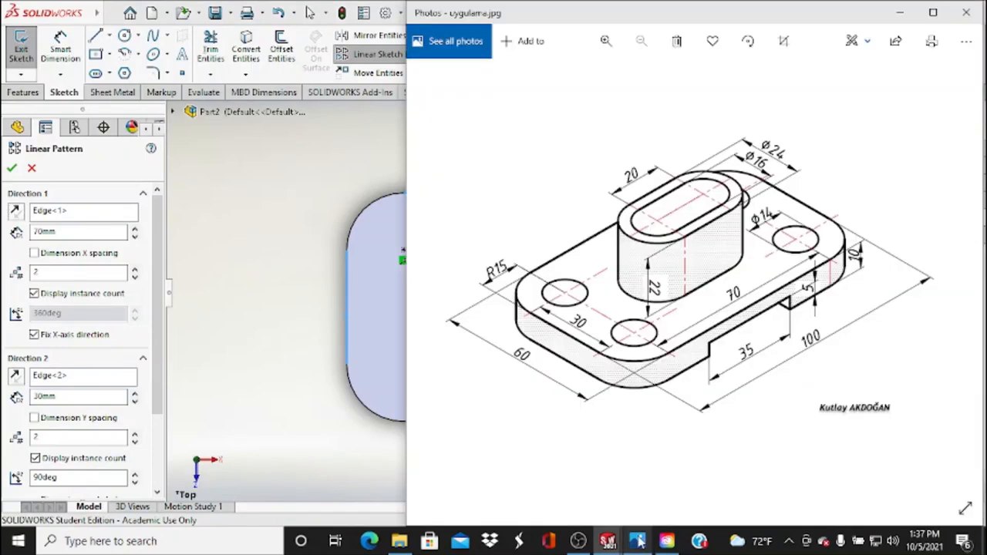
pyautogui.click(637, 542)
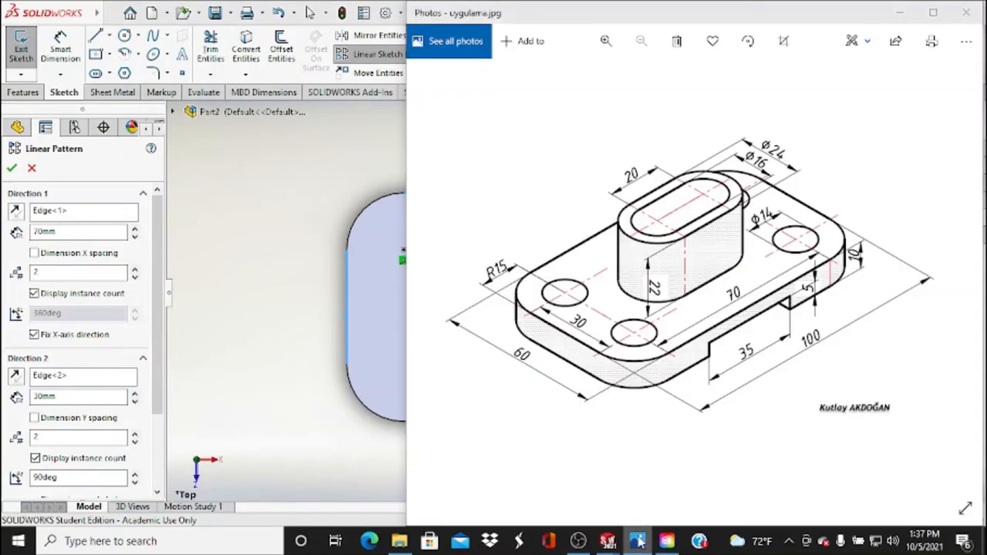
pyautogui.click(637, 541)
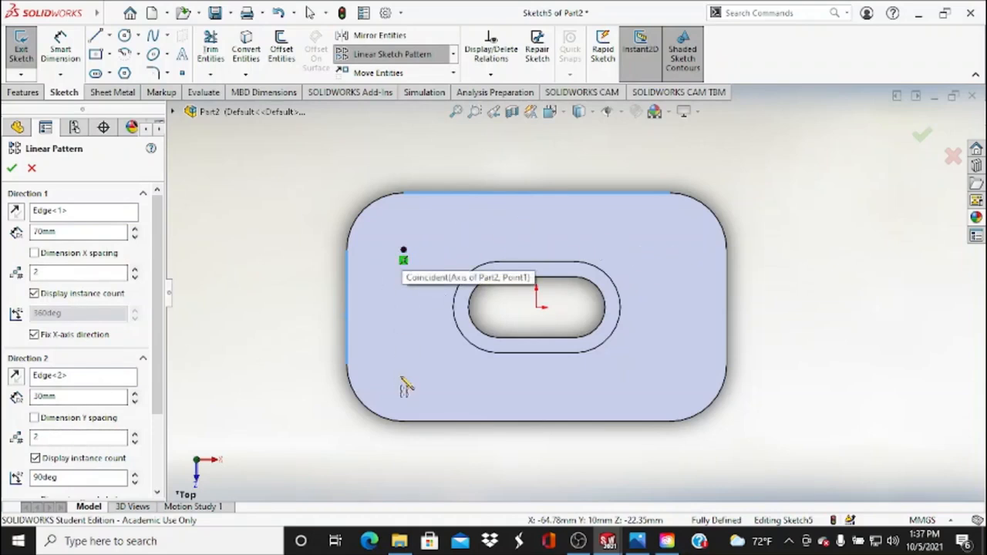
pyautogui.click(12, 170)
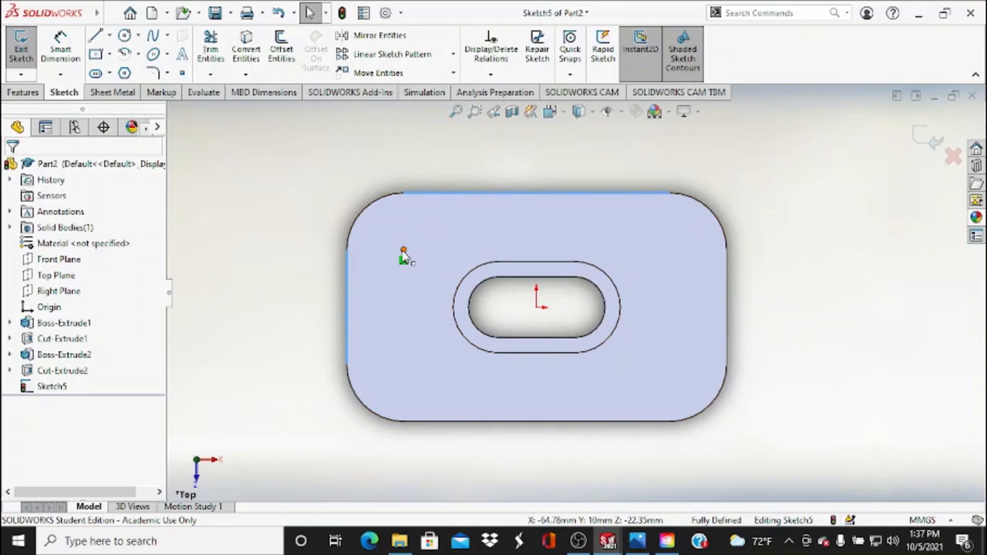
# - Start a linear sketch pattern of the corner point along the plate's upper edge, reversed toward the right, with two instances spaced 70 mm
pyautogui.click(385, 60)
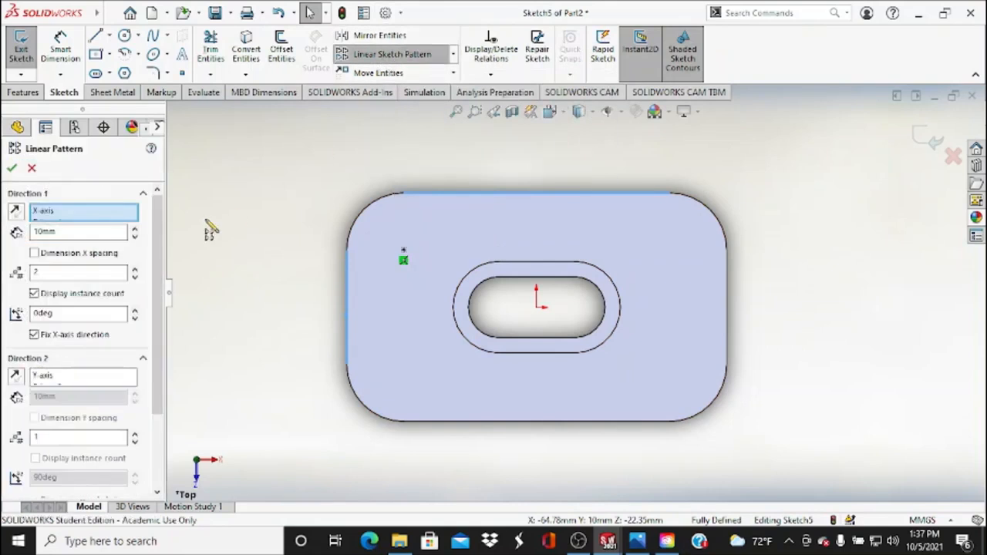
pyautogui.click(441, 197)
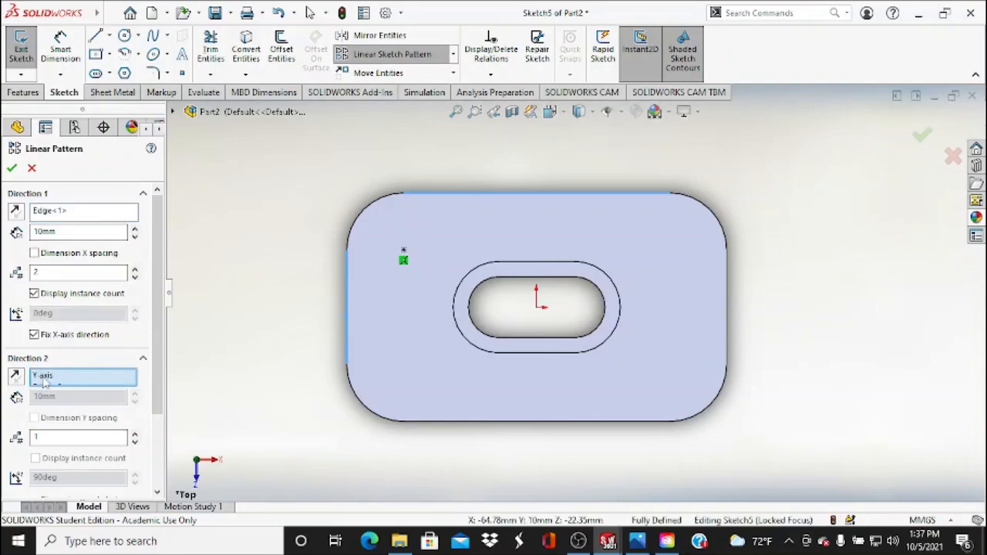
pyautogui.click(351, 305)
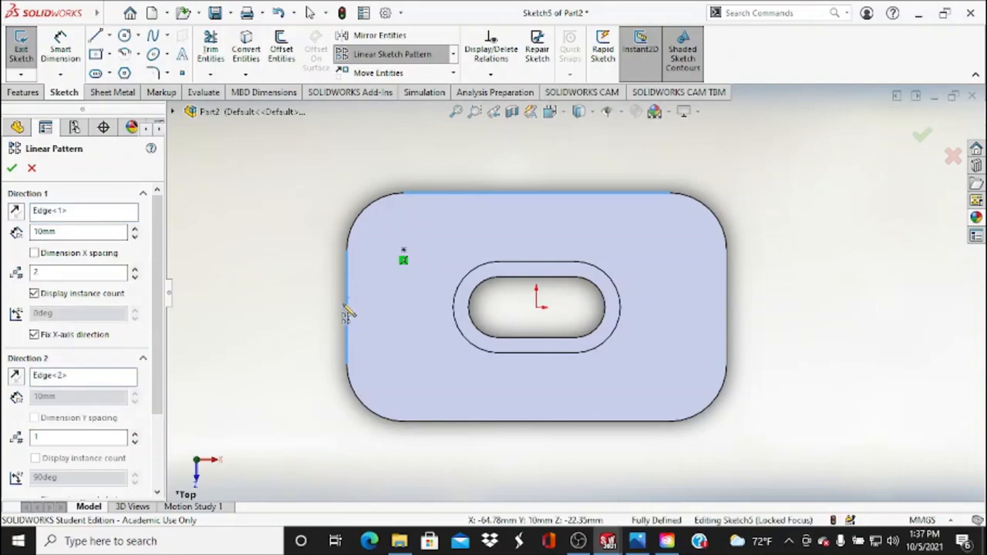
pyautogui.click(403, 251)
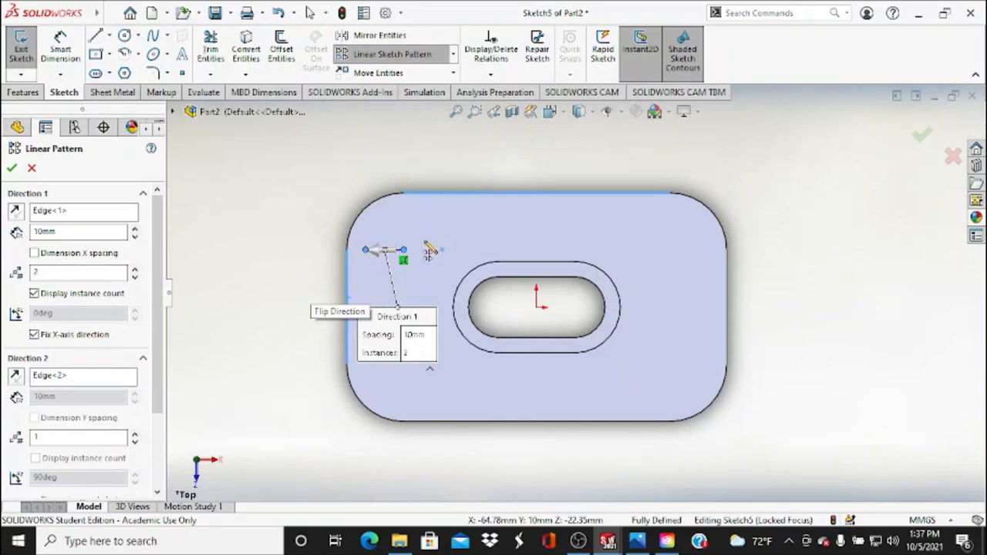
pyautogui.click(15, 213)
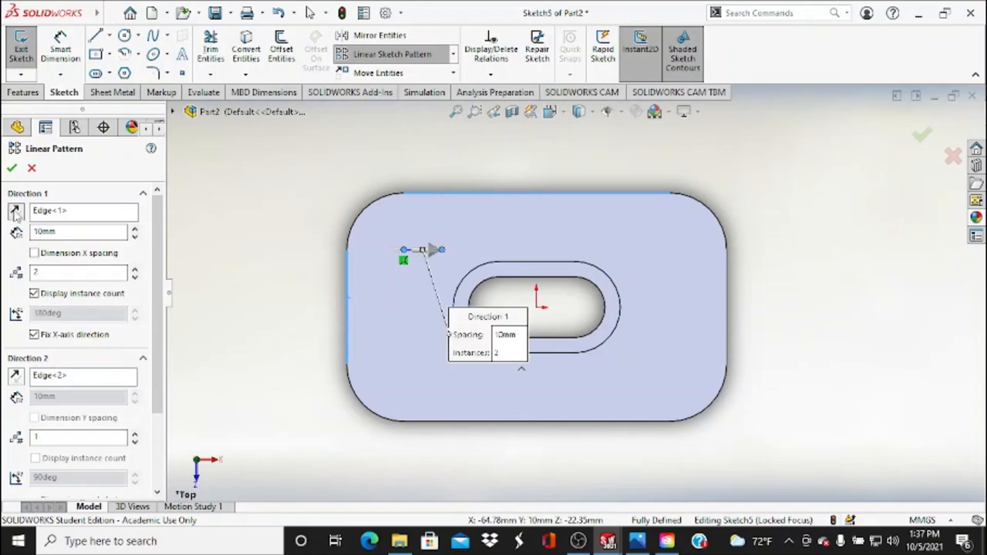
pyautogui.doubleClick(43, 226)
pyautogui.write('70')
pyautogui.press('Return')
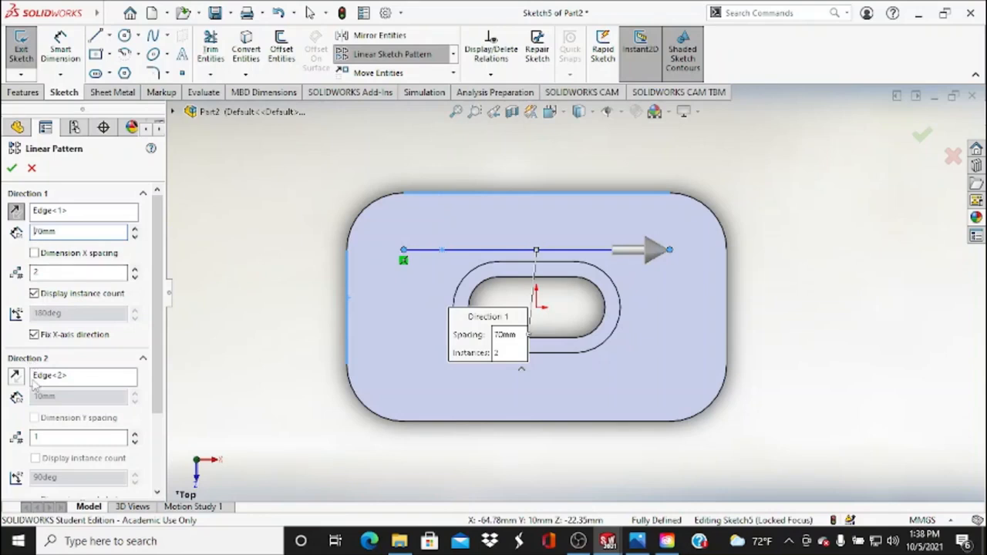
# - Pattern the point in the second direction along the plate's left edge, downward, with two instances spaced 30 mm, and apply the pattern
pyautogui.click(31, 378)
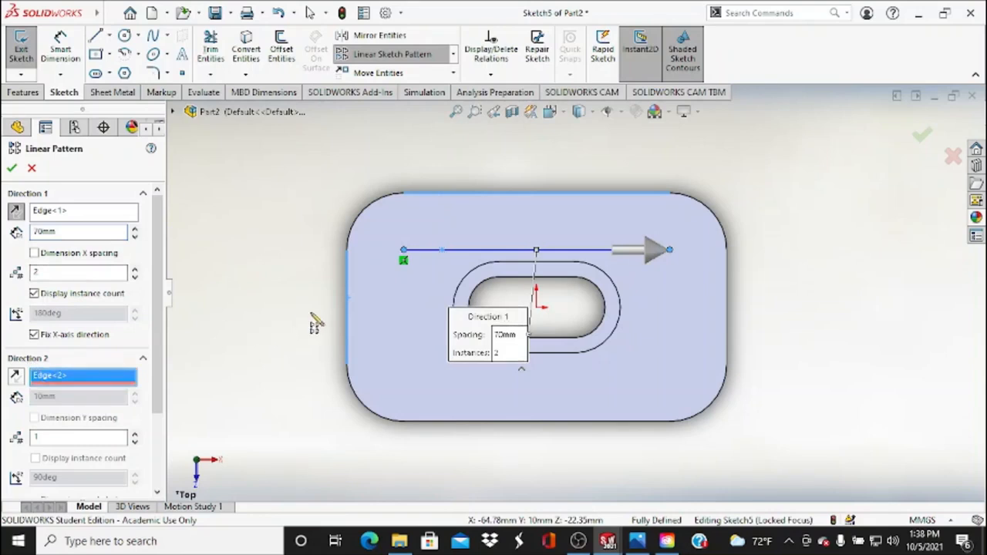
pyautogui.click(347, 316)
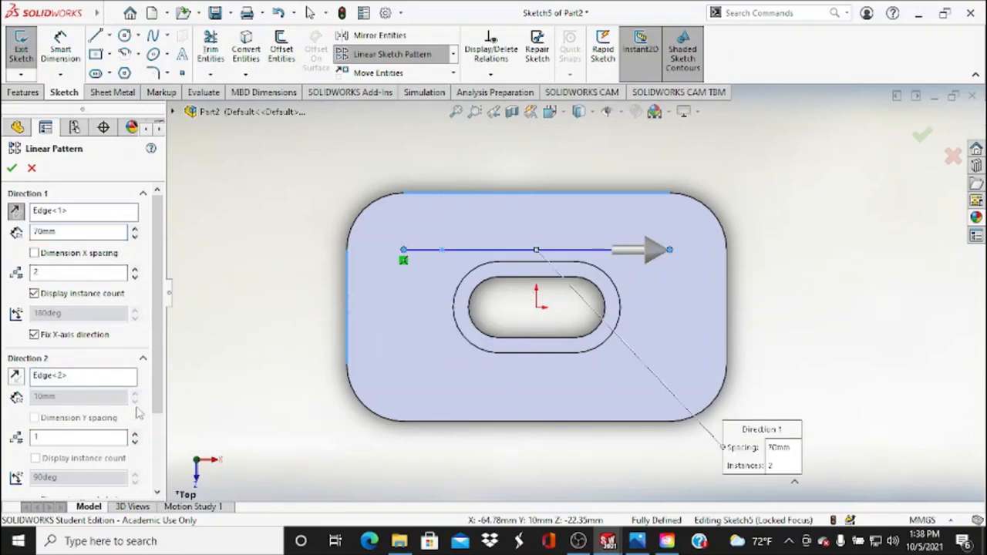
pyautogui.doubleClick(65, 438)
pyautogui.click(19, 378)
pyautogui.click(18, 378)
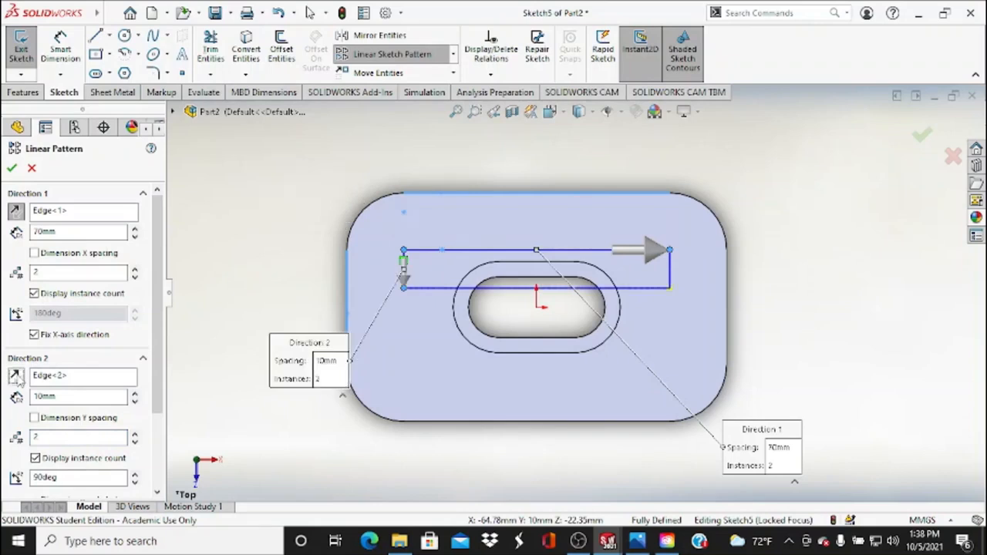
pyautogui.doubleClick(42, 396)
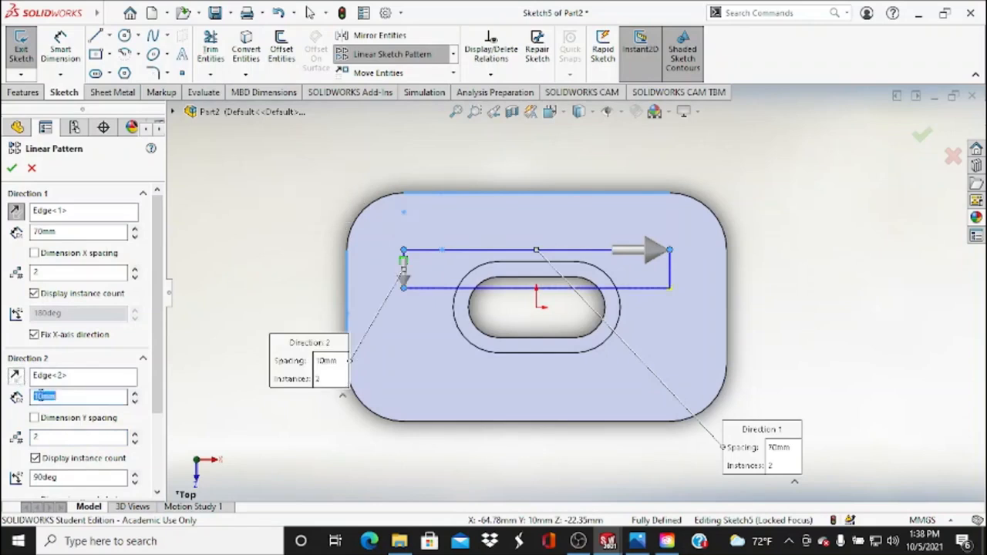
pyautogui.write('30')
pyautogui.press('Return')
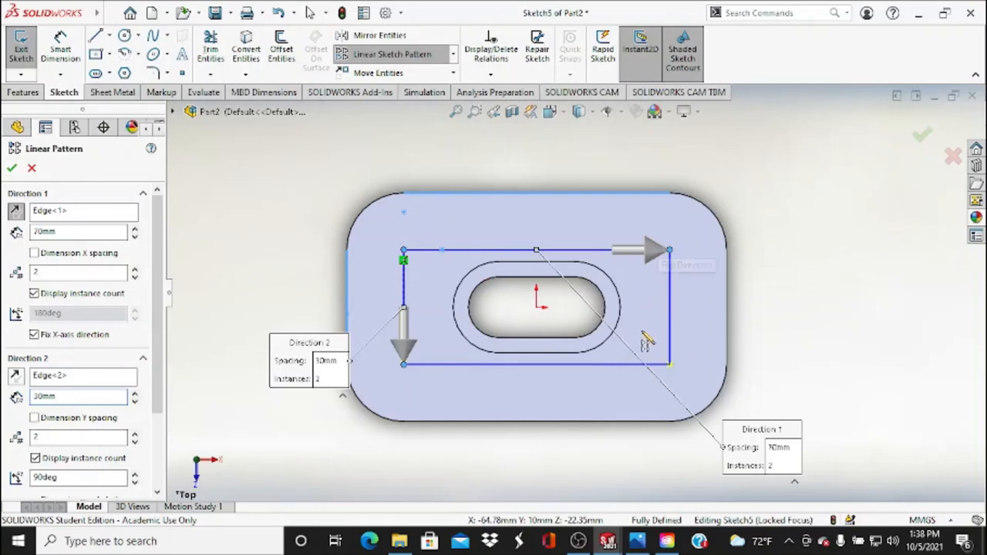
pyautogui.scroll(-3, 108, 418)
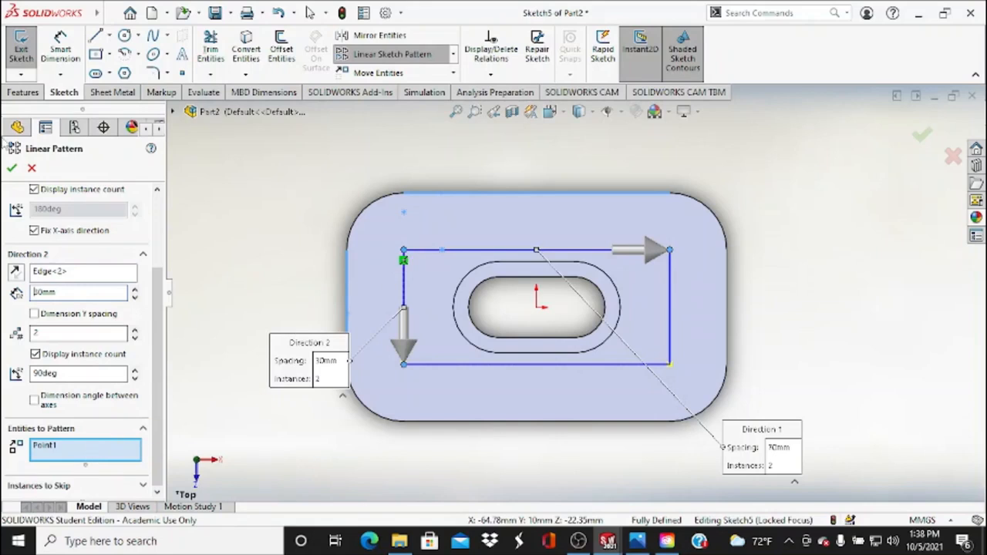
pyautogui.click(12, 168)
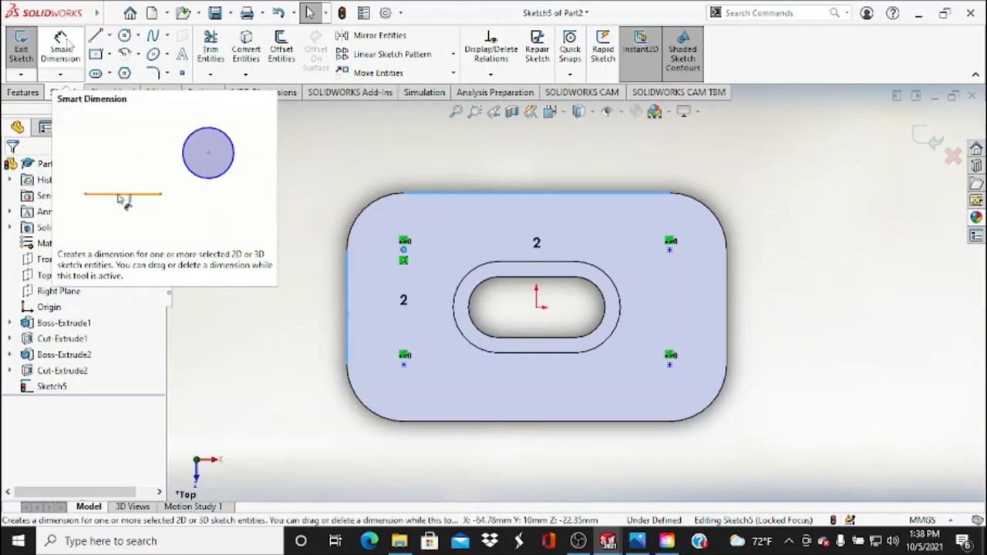
# - Close the point sketch and start a Hole Wizard feature using the plain Hole type with custom sizing reset to defaults
pyautogui.click(20, 52)
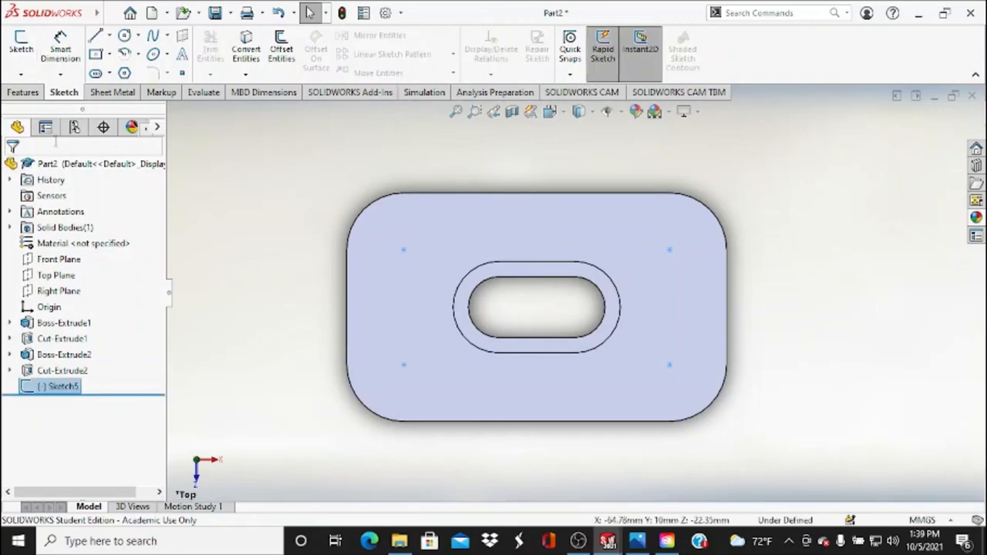
pyautogui.click(23, 92)
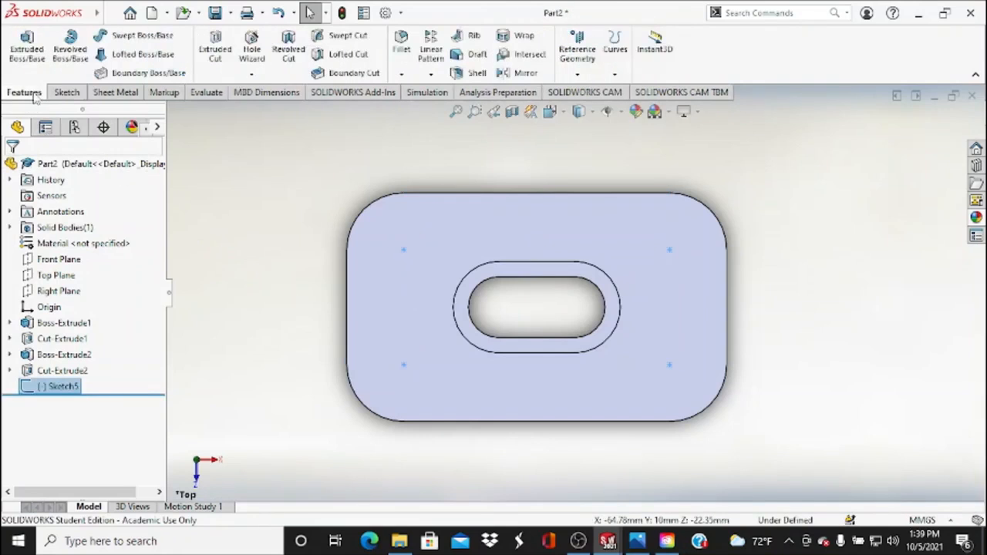
pyautogui.click(253, 49)
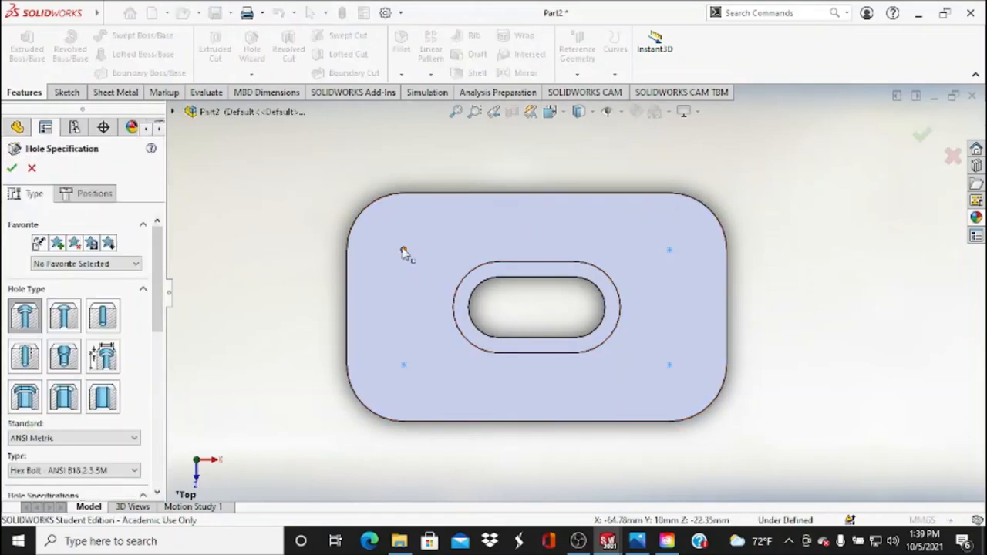
pyautogui.click(104, 317)
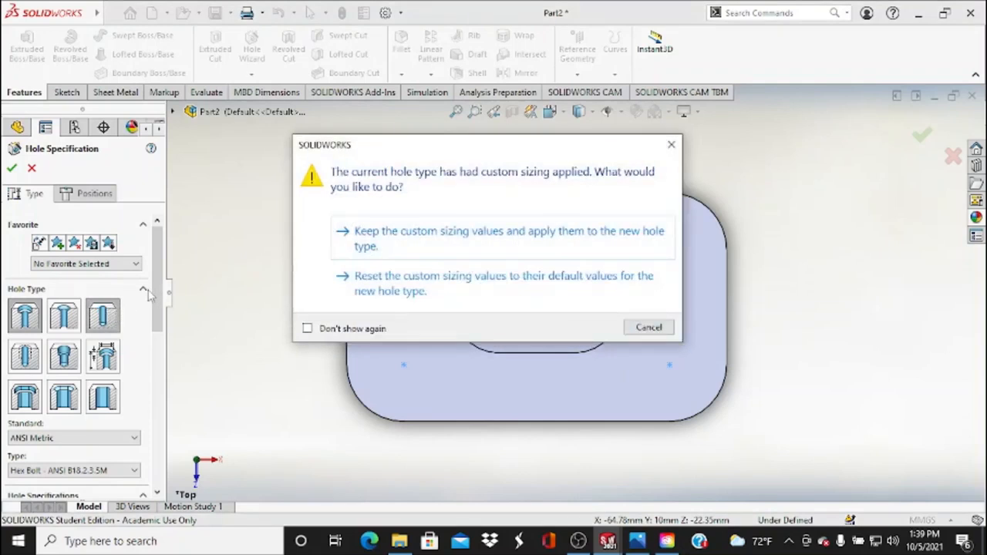
pyautogui.click(462, 282)
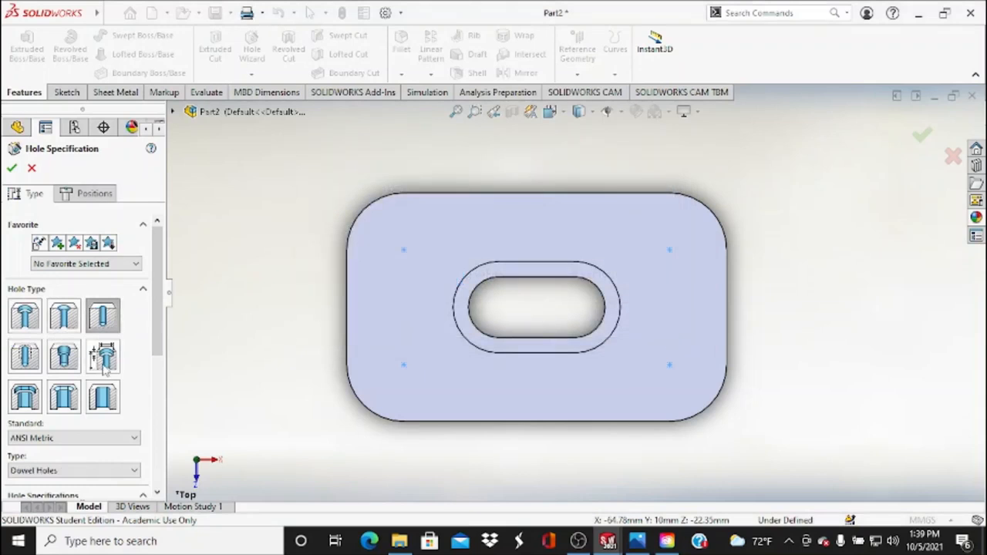
# - Check the hole diameter in the uygulama.jpg drawing and set the hole's custom diameter to 14 mm
pyautogui.click(638, 540)
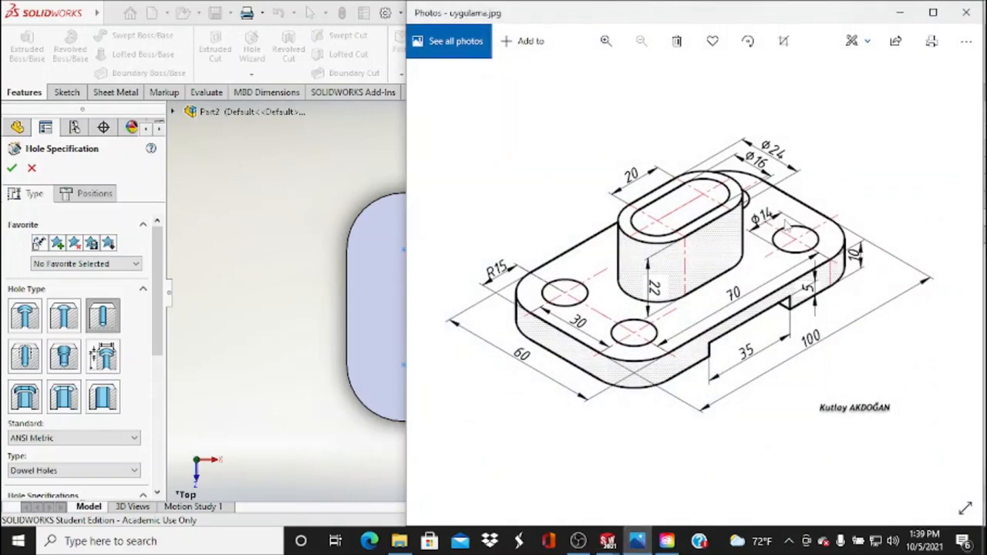
pyautogui.click(149, 399)
pyautogui.scroll(-4, 148, 399)
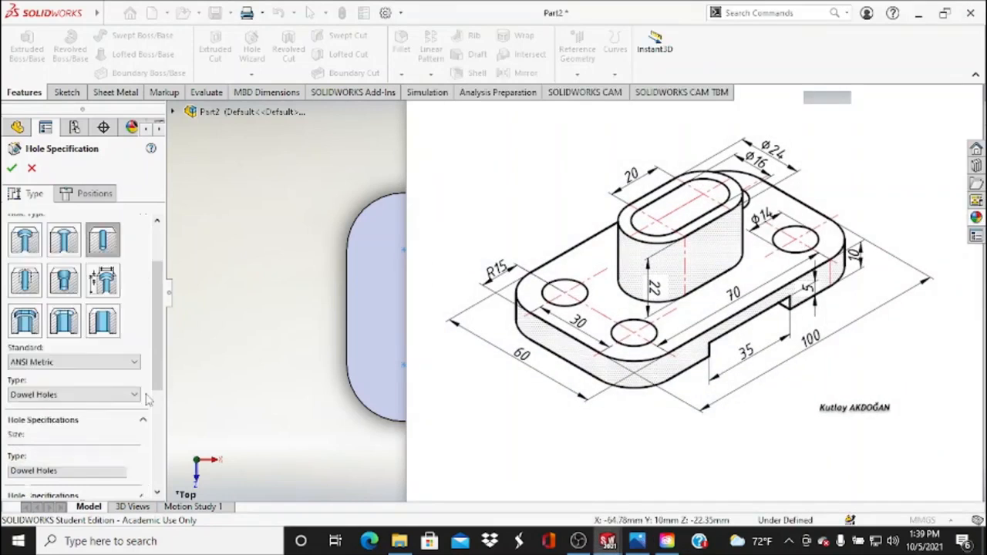
pyautogui.scroll(-3, 75, 429)
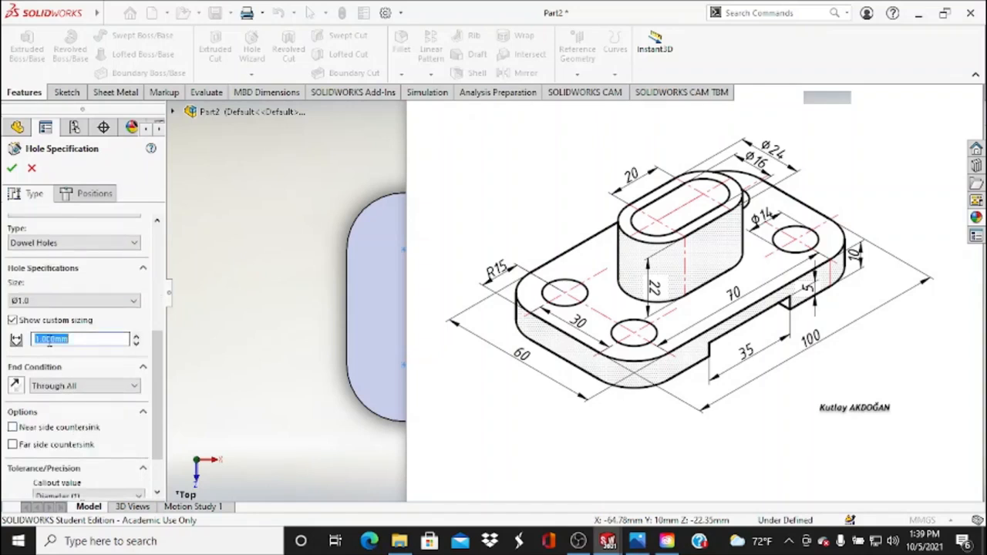
pyautogui.write('14')
pyautogui.press('Return')
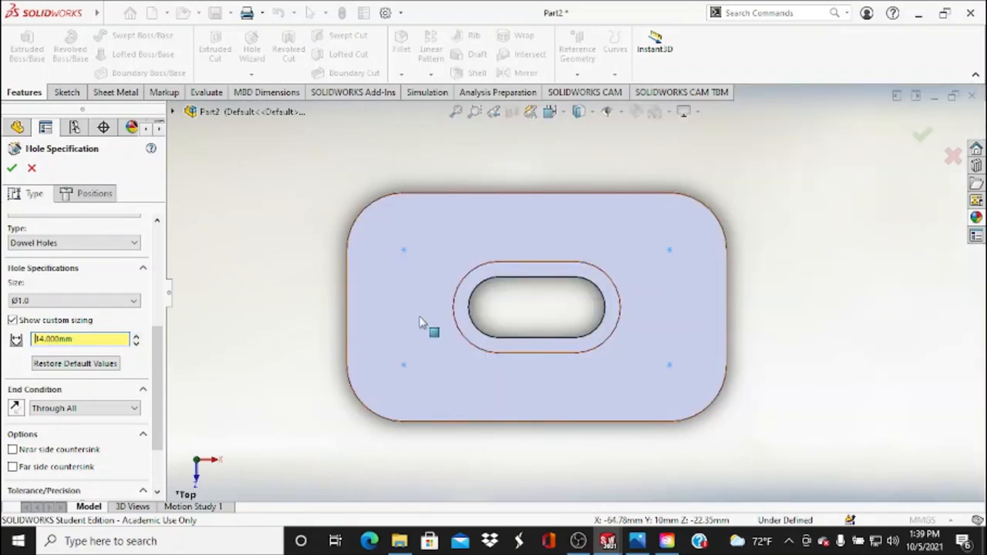
# - Position the holes on the base plate's upper face at the four patterned sketch points
pyautogui.click(87, 198)
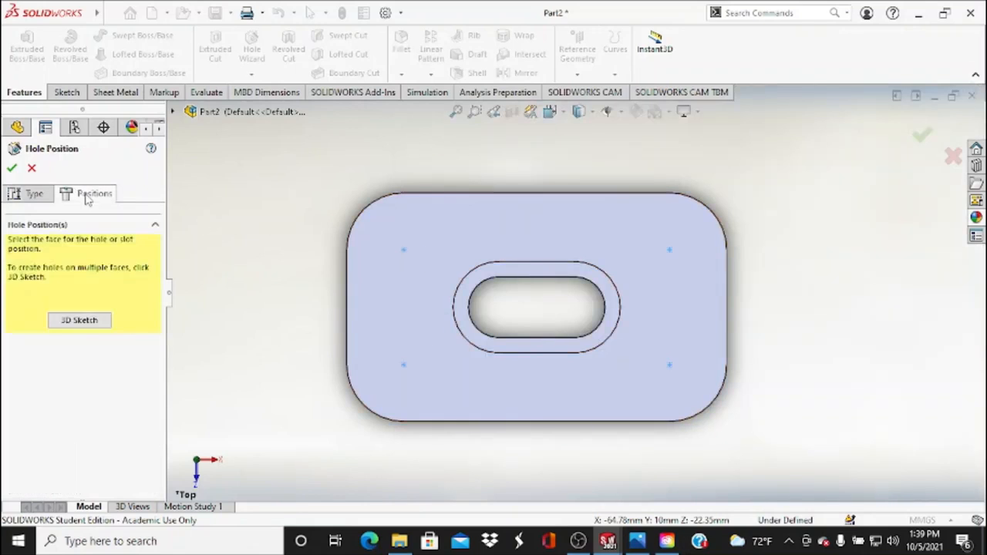
pyautogui.click(379, 247)
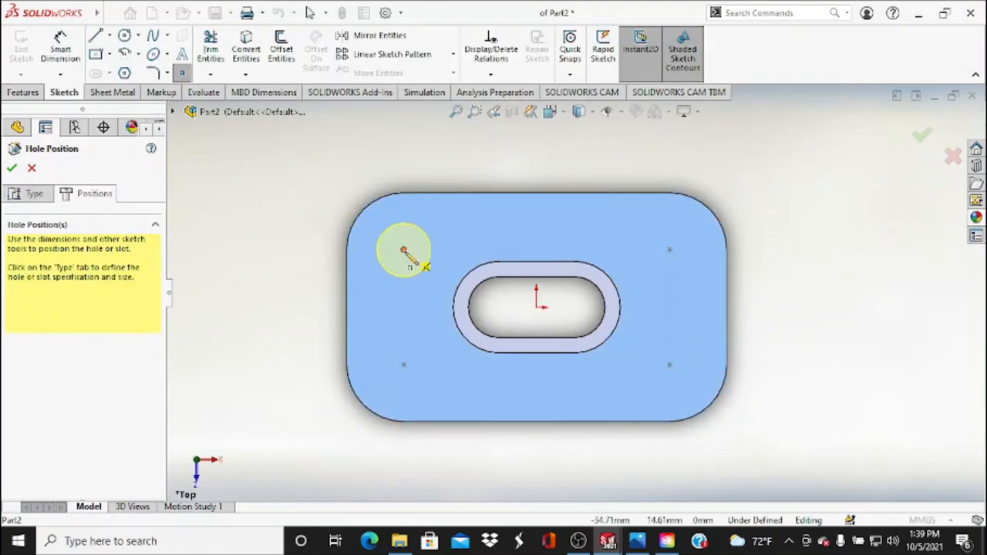
pyautogui.click(403, 251)
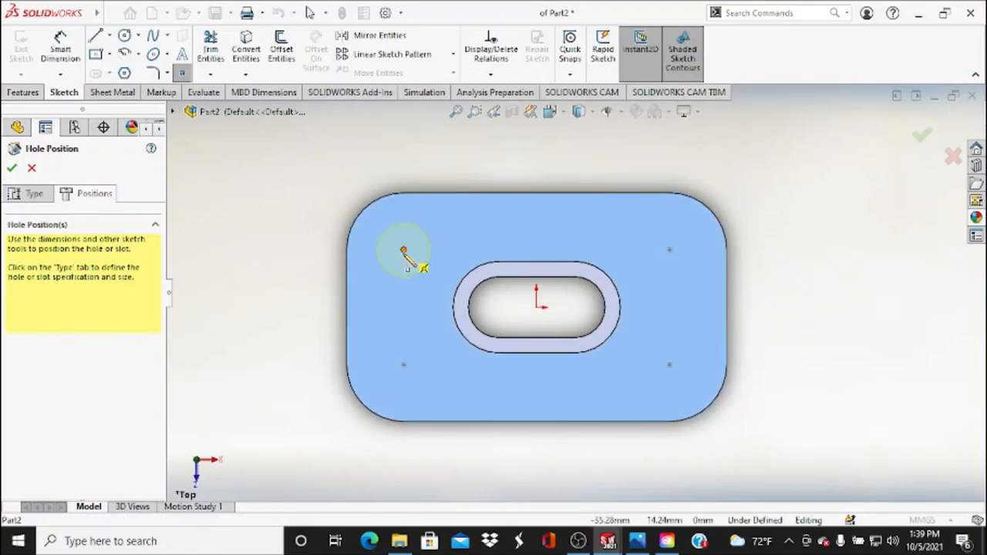
pyautogui.click(671, 250)
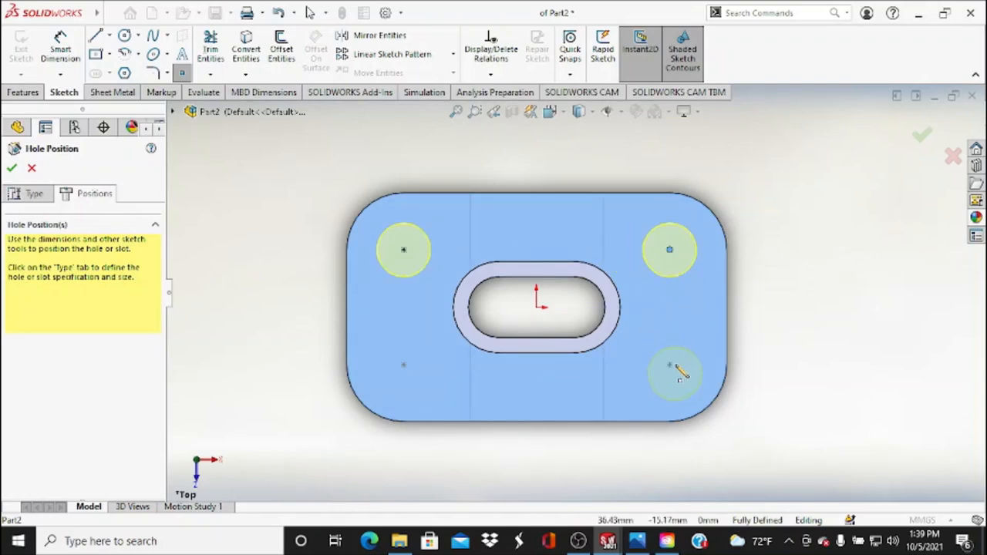
pyautogui.click(669, 365)
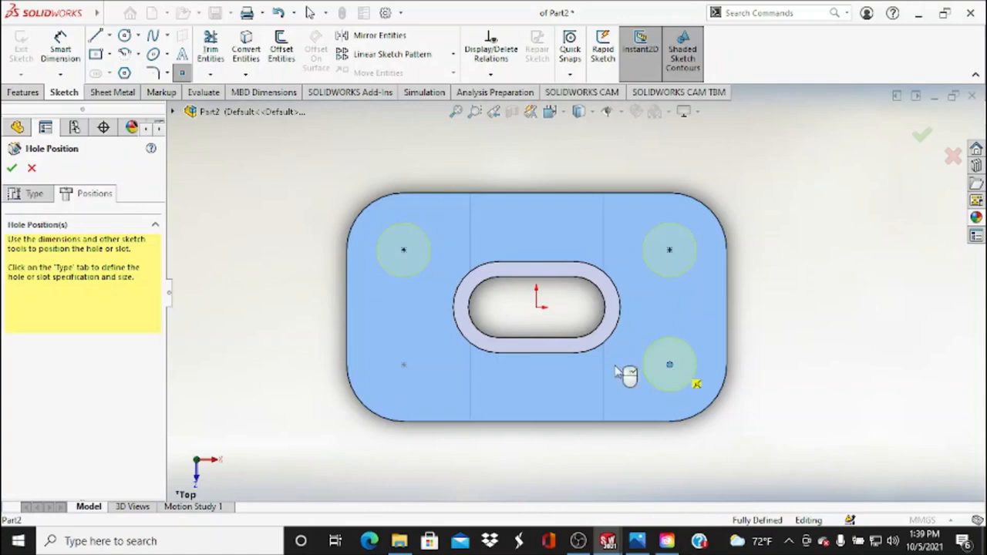
pyautogui.click(404, 366)
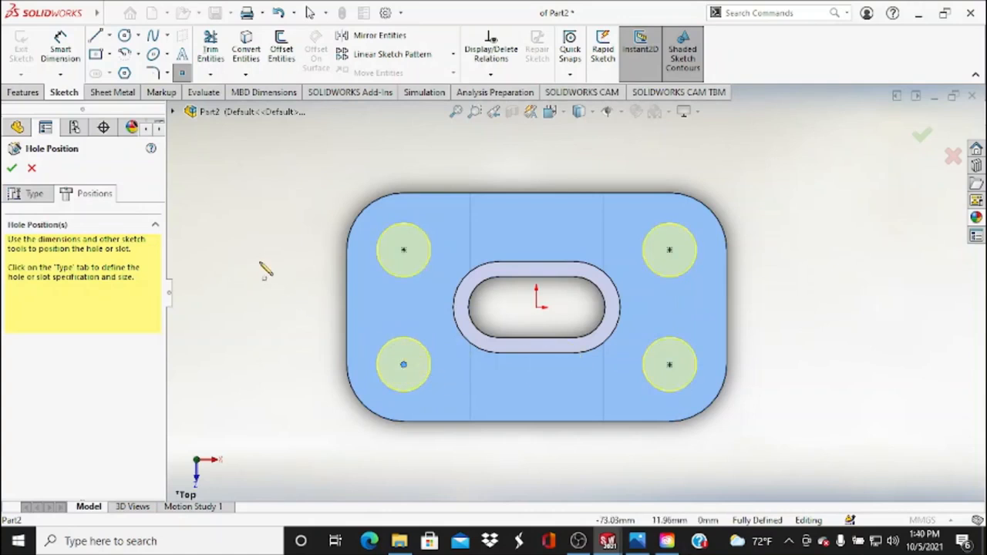
# - Delete the stray hole points between the left holes and outside the plate, and apply the hole feature
pyautogui.rightClick(377, 303)
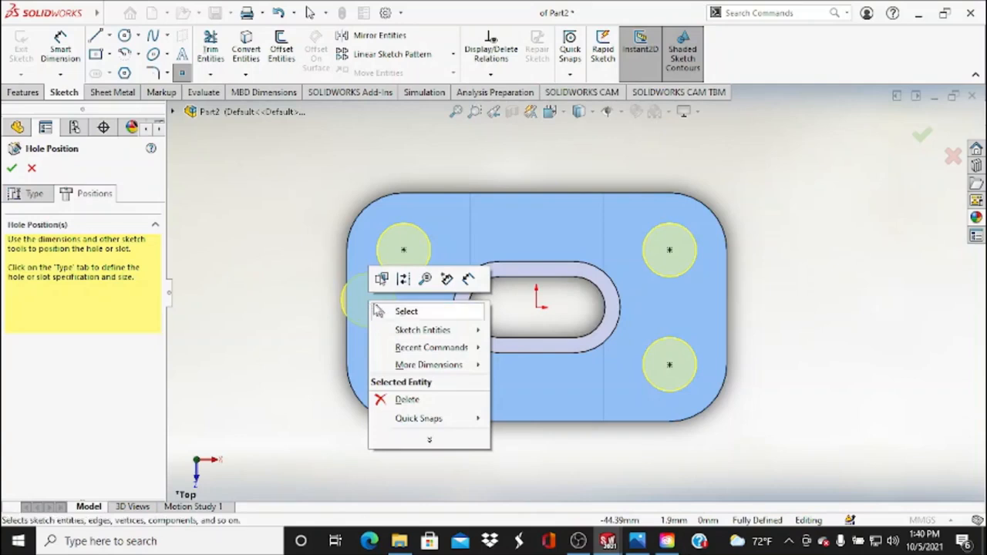
pyautogui.click(407, 399)
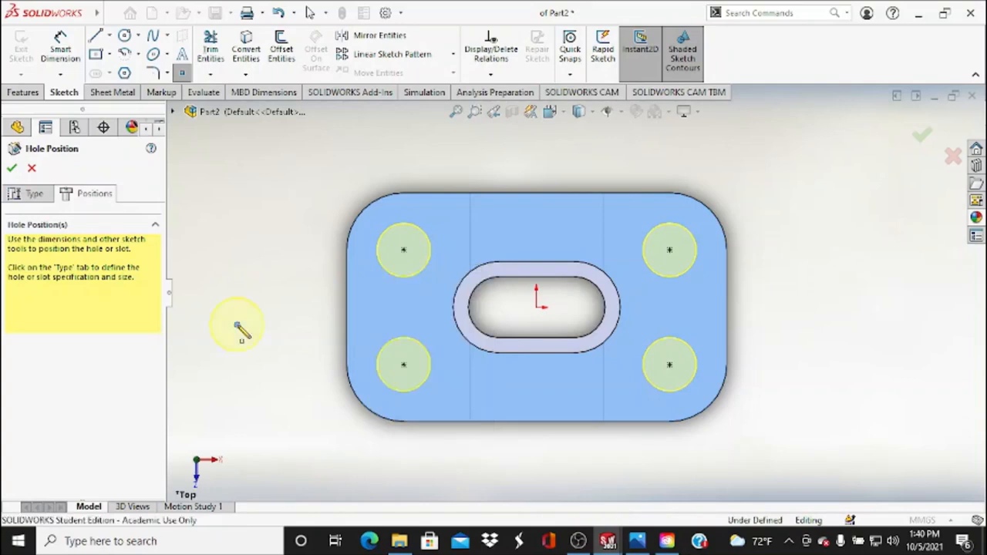
pyautogui.rightClick(243, 298)
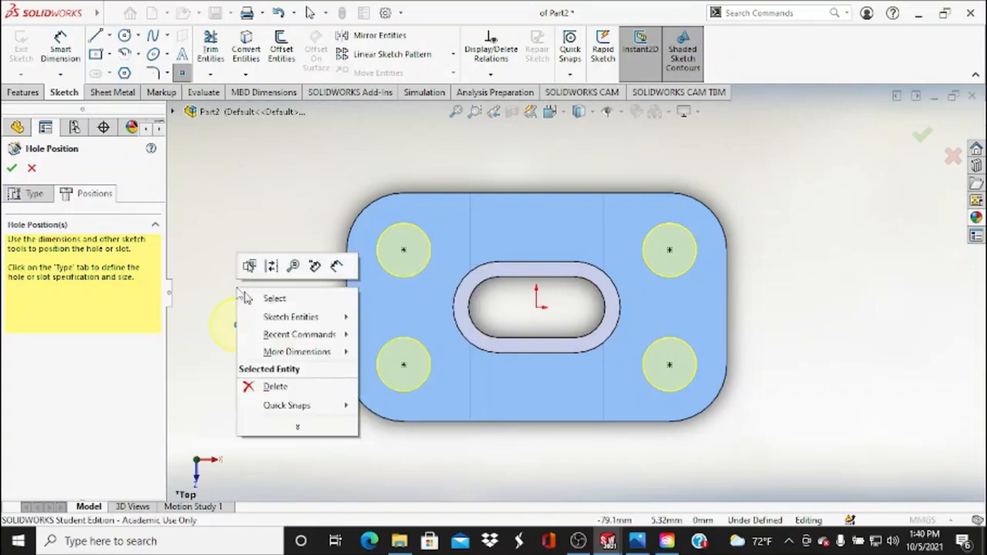
pyautogui.click(262, 386)
pyautogui.rightClick(266, 270)
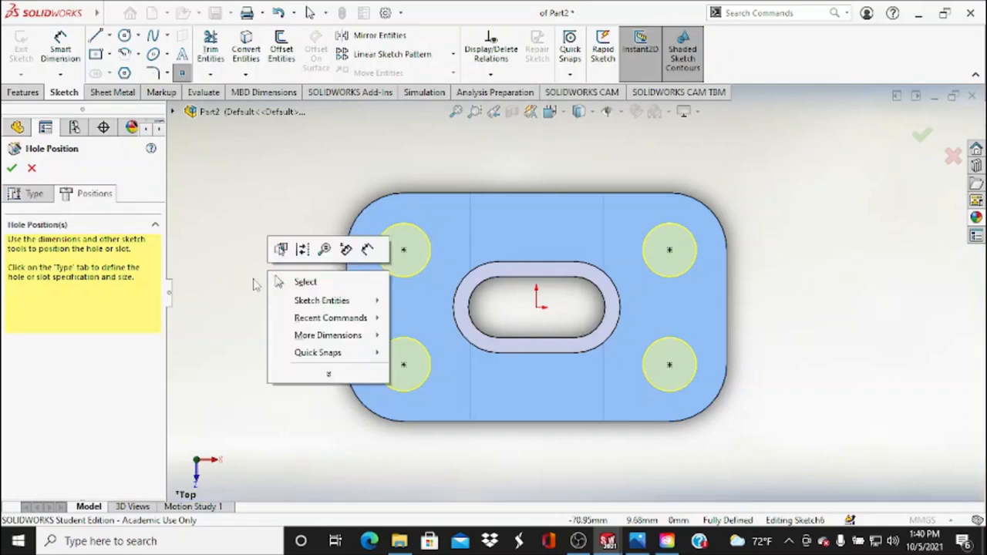
pyautogui.rightClick(255, 282)
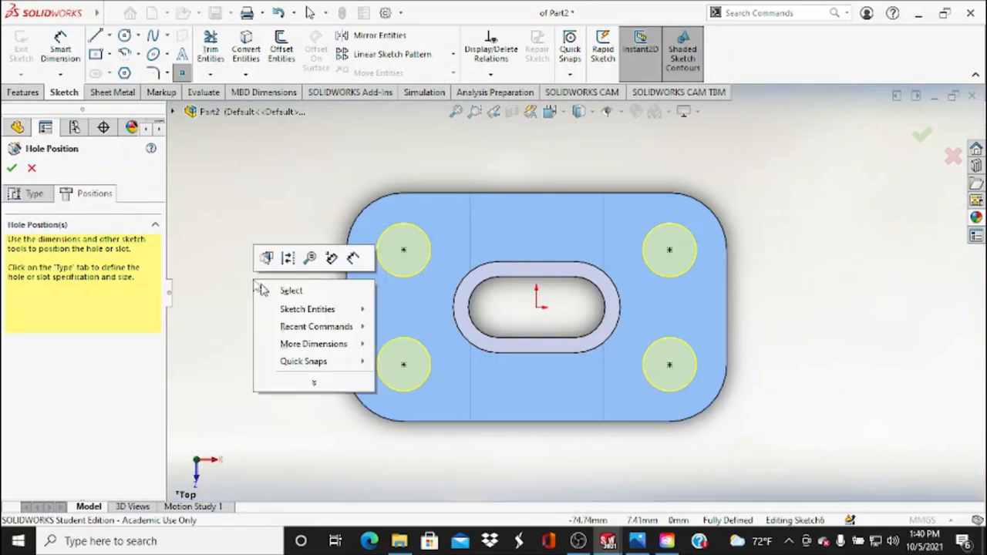
pyautogui.click(12, 170)
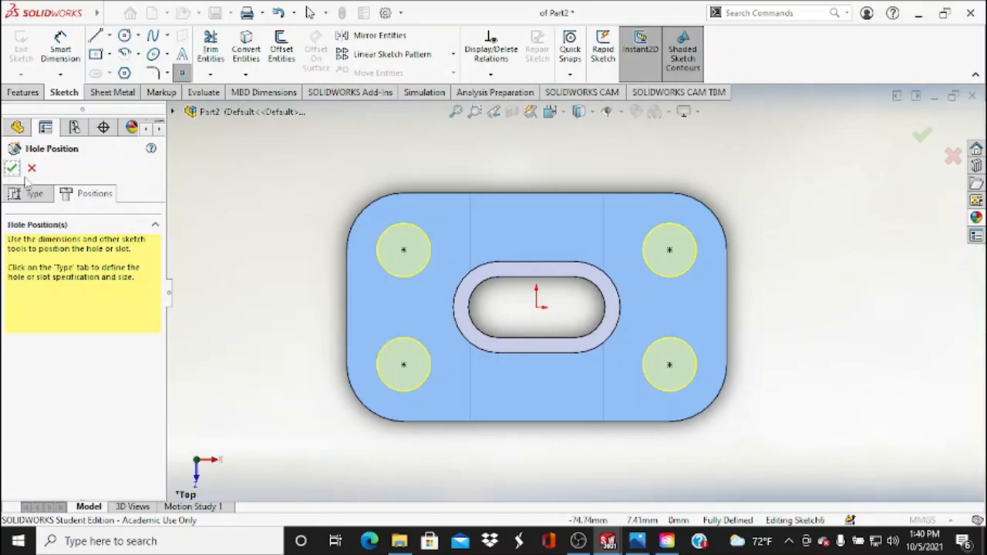
pyautogui.click(12, 170)
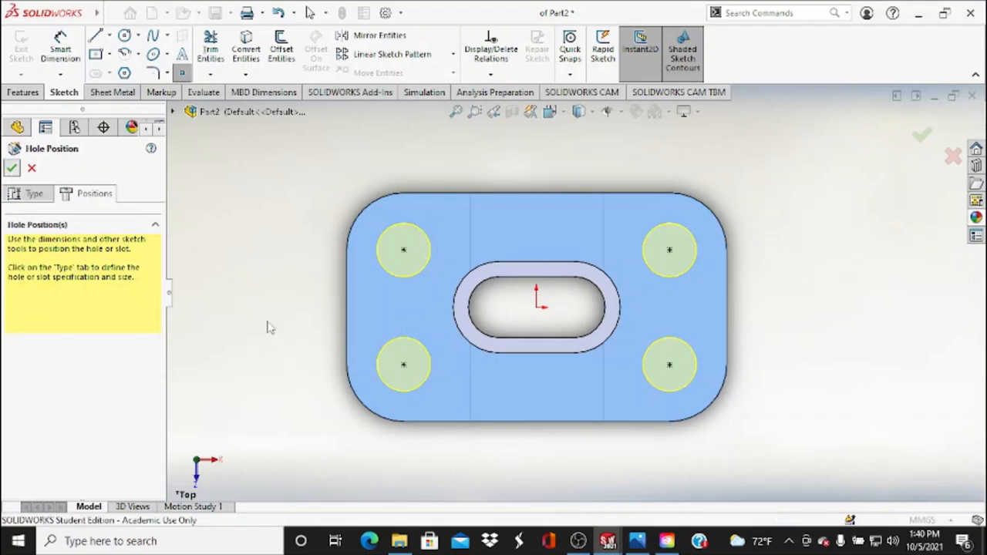
pyautogui.moveTo(274, 346); pyautogui.dragTo(293, 223, button='middle')
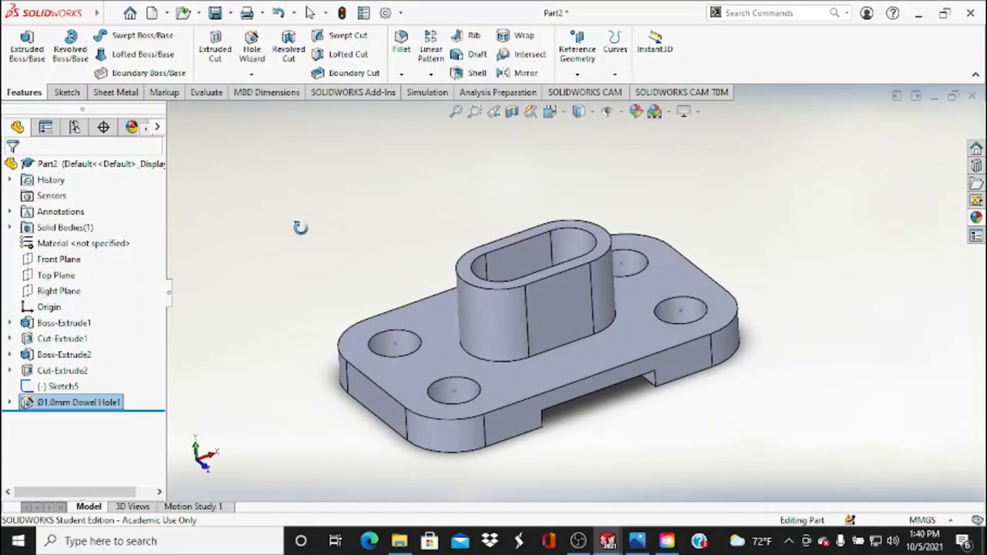
# - Start a symmetric fillet with a 15 mm radius on the base plate's upper outer edge
pyautogui.click(401, 46)
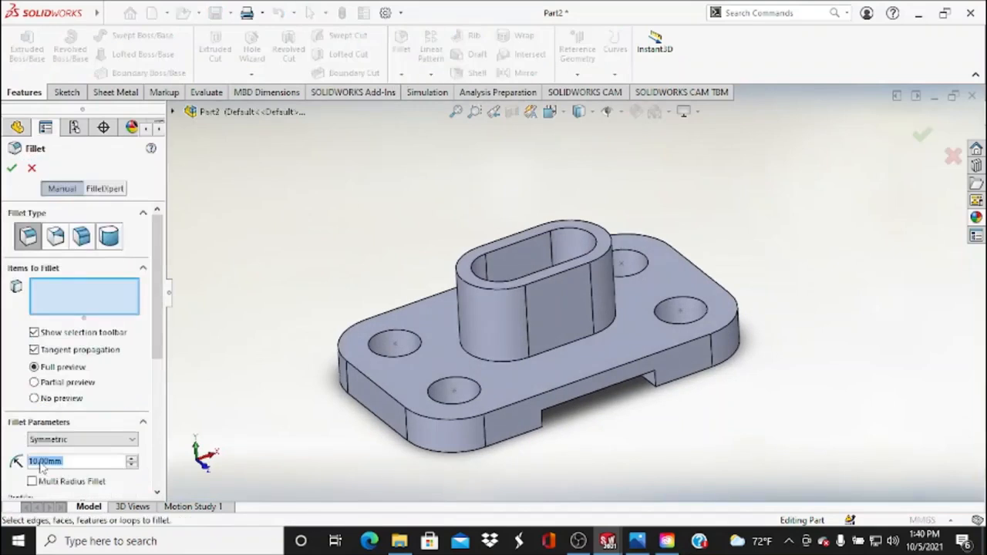
pyautogui.write('15')
pyautogui.press('Return')
pyautogui.click(370, 381)
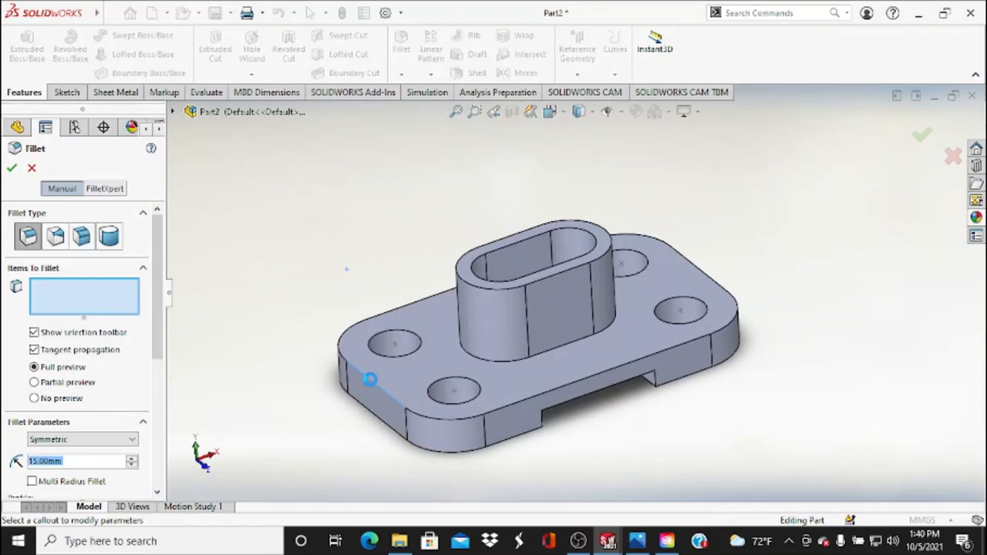
pyautogui.click(364, 373)
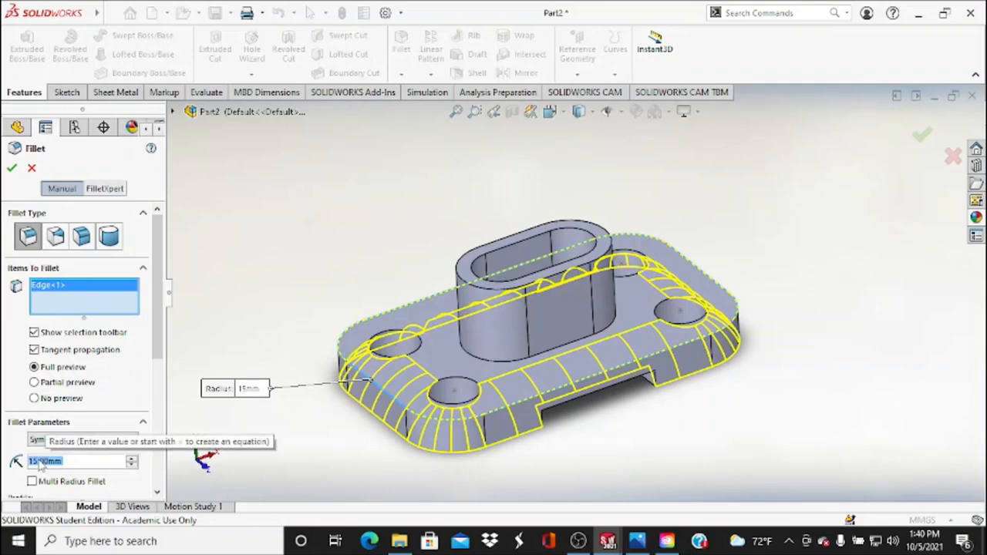
# - Try a 5 mm fillet radius on the plate edge, and settle on a radius of 2.5 mm
pyautogui.write('5')
pyautogui.press('Return')
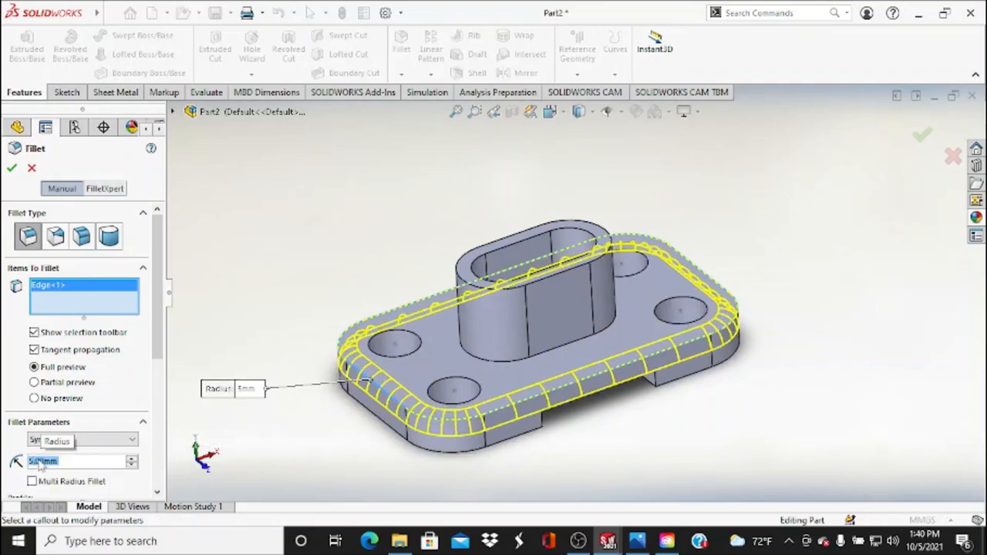
pyautogui.write('2.5')
pyautogui.press('Return')
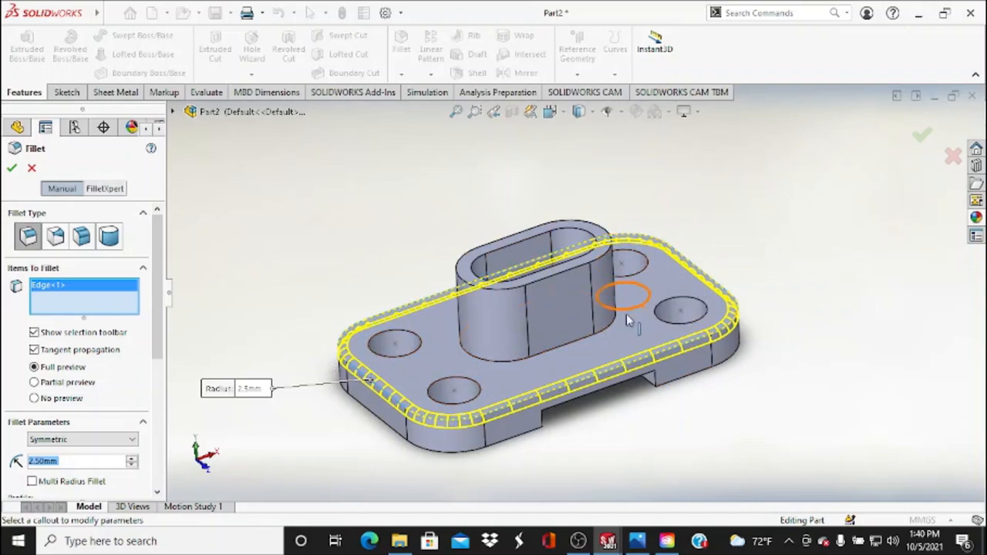
# - Add the edge where the slotted boss meets the plate to the fillet selection and apply the fillet
pyautogui.scroll(-4, 582, 337)
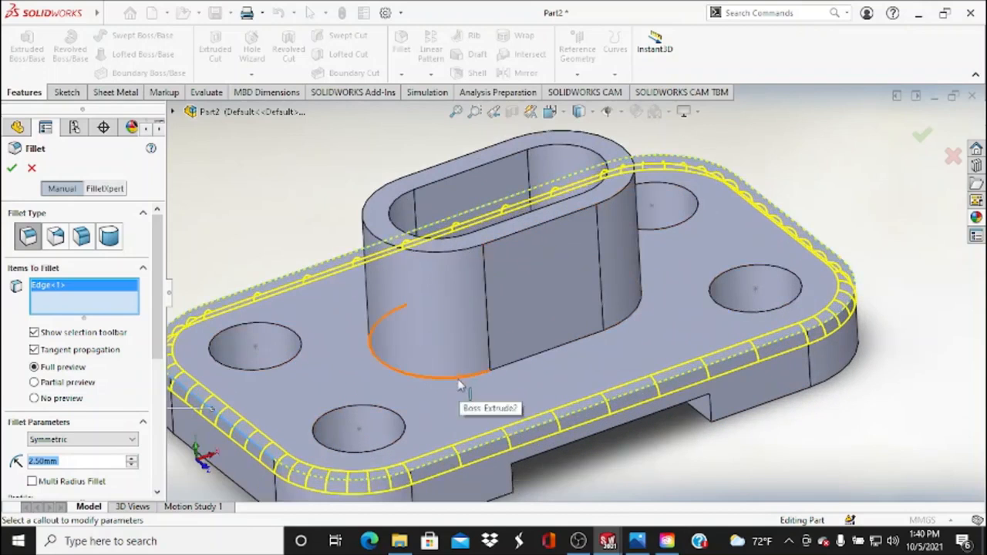
pyautogui.click(502, 366)
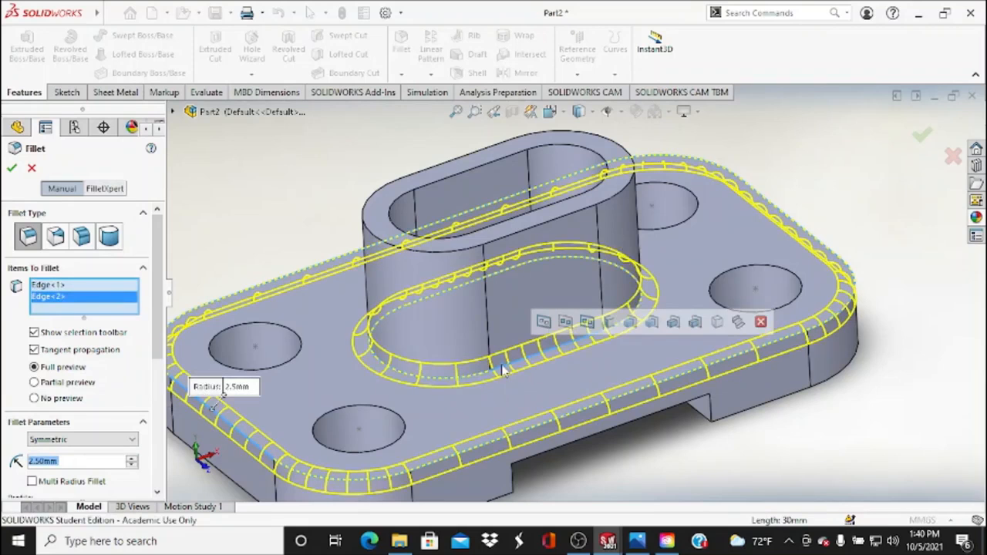
pyautogui.scroll(2, 501, 370)
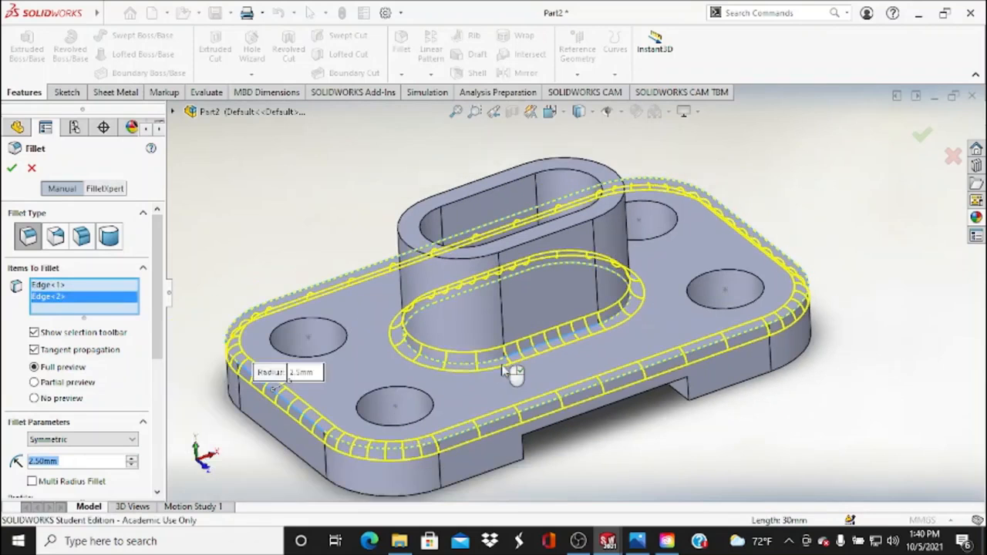
pyautogui.click(11, 168)
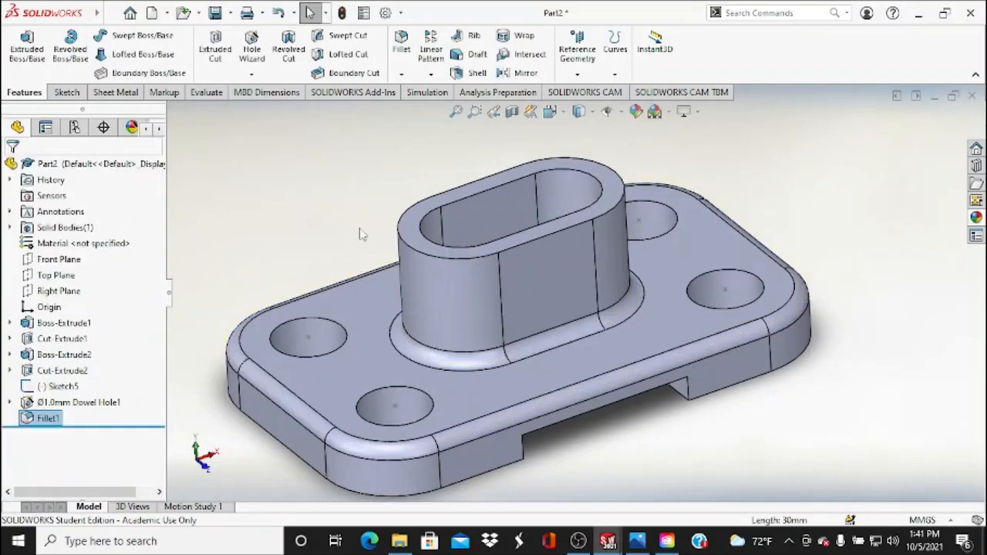
pyautogui.scroll(2, 336, 229)
pyautogui.moveTo(337, 227)
pyautogui.mouseDown(button='middle')
pyautogui.moveTo(353, 185)
pyautogui.moveTo(427, 152)
pyautogui.moveTo(458, 206)
pyautogui.moveTo(448, 236)
pyautogui.moveTo(452, 194)
pyautogui.moveTo(480, 190)
pyautogui.moveTo(401, 162)
pyautogui.moveTo(368, 229)
pyautogui.moveTo(347, 205)
pyautogui.moveTo(351, 238)
pyautogui.mouseUp(button='middle')
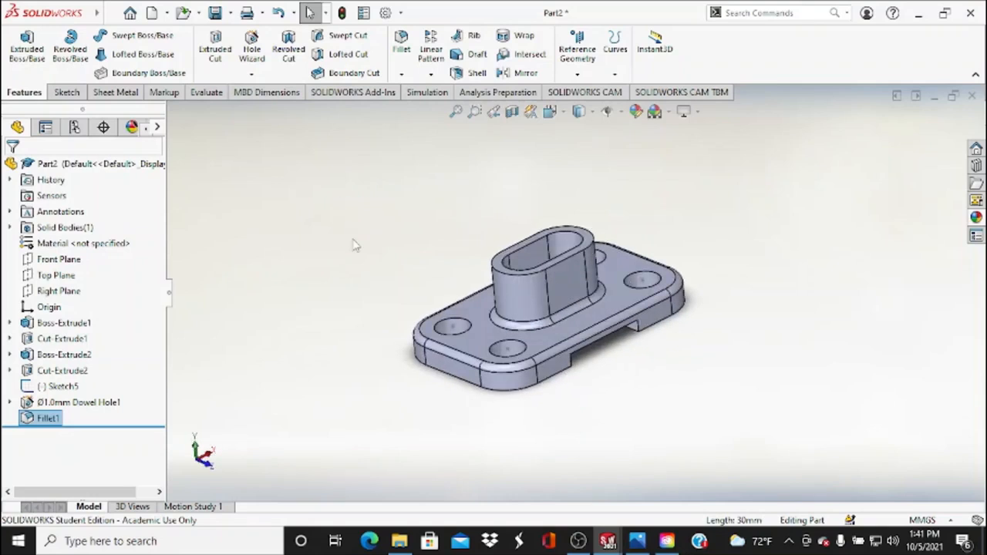